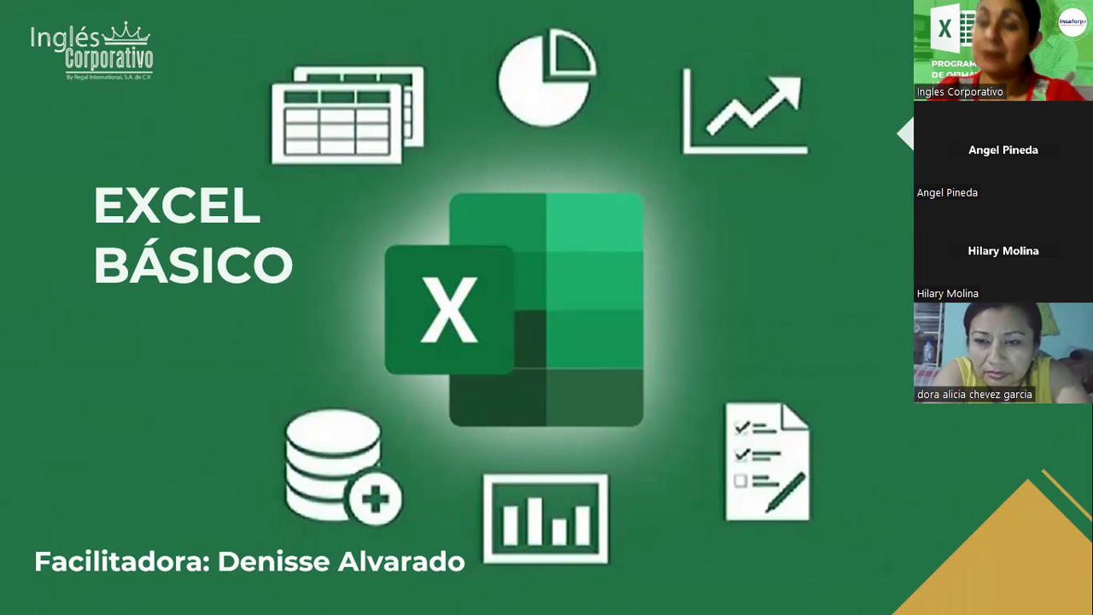
Advance the slideshow past the Objetivo slide to 'Referencias relativas y absolutas'
{"action": "left_click", "coordinate": [696, 298]}
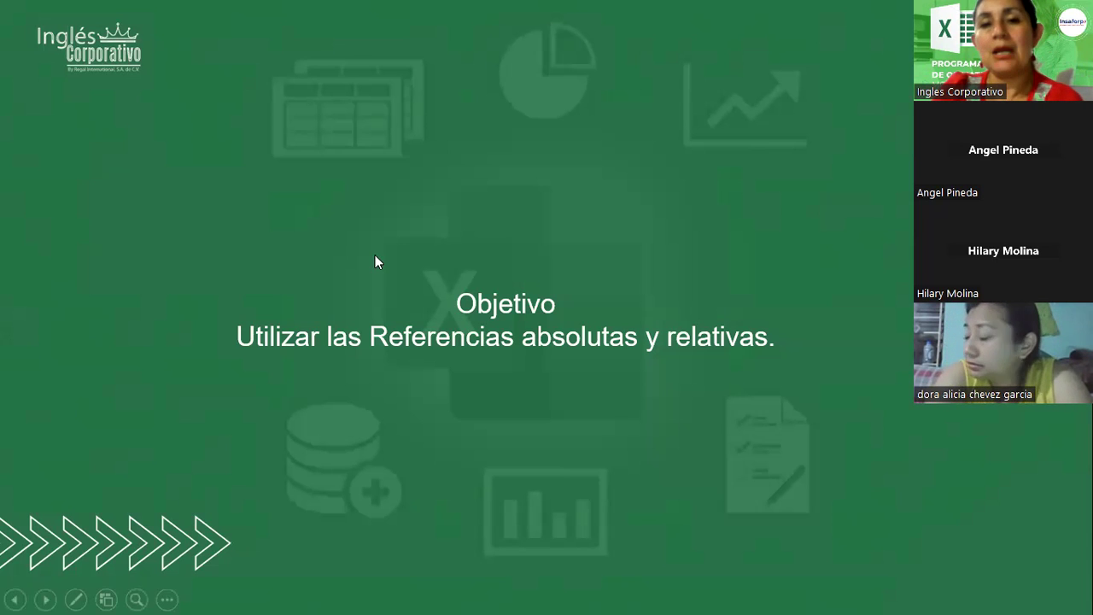
{"action": "left_click", "coordinate": [743, 262]}
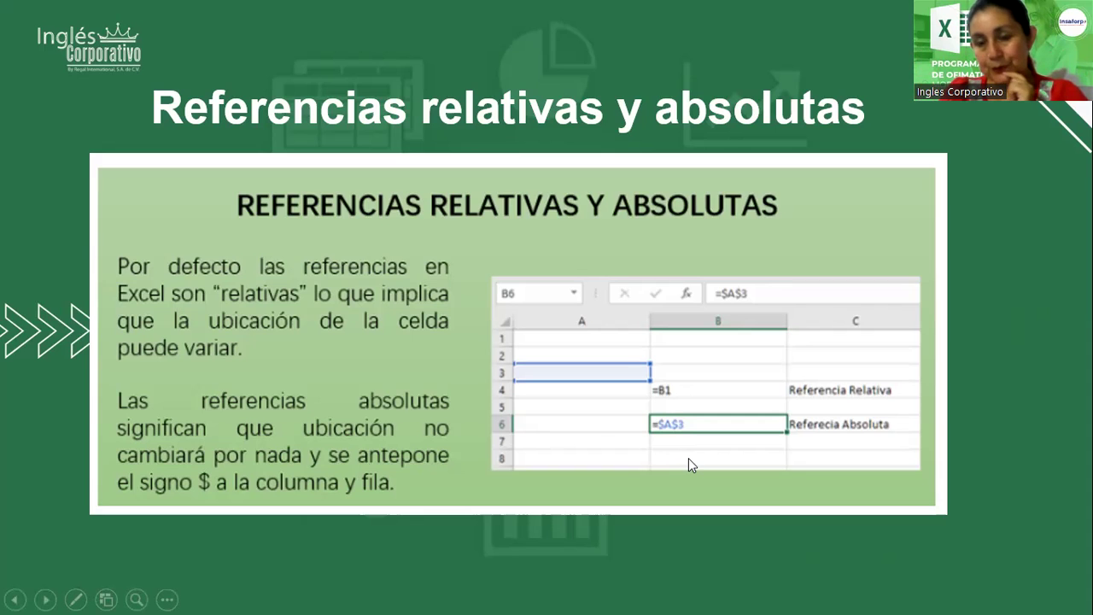
Page through the 'Referencia absoluta' and A7 versus $A$7 slides to the end-of-show screen
{"action": "left_click", "coordinate": [718, 375]}
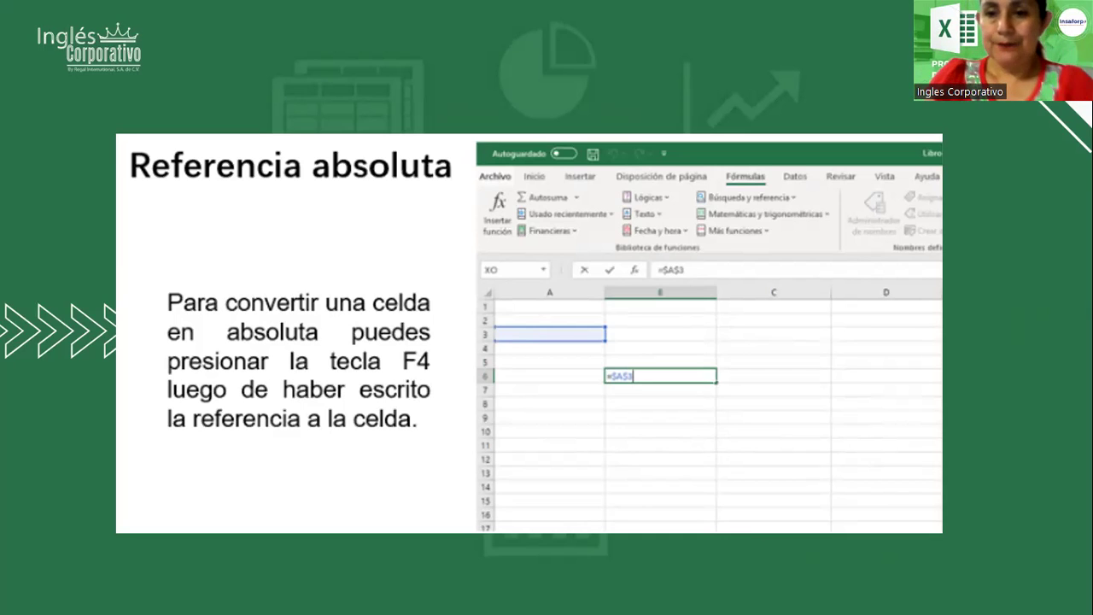
{"action": "key", "text": "Right"}
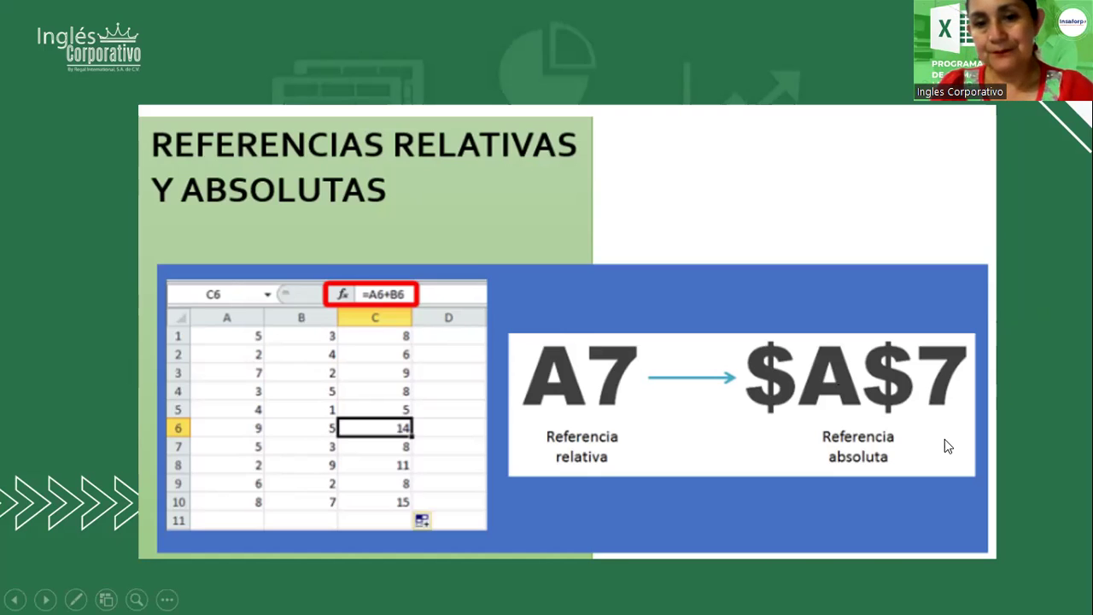
{"action": "left_click", "coordinate": [860, 414]}
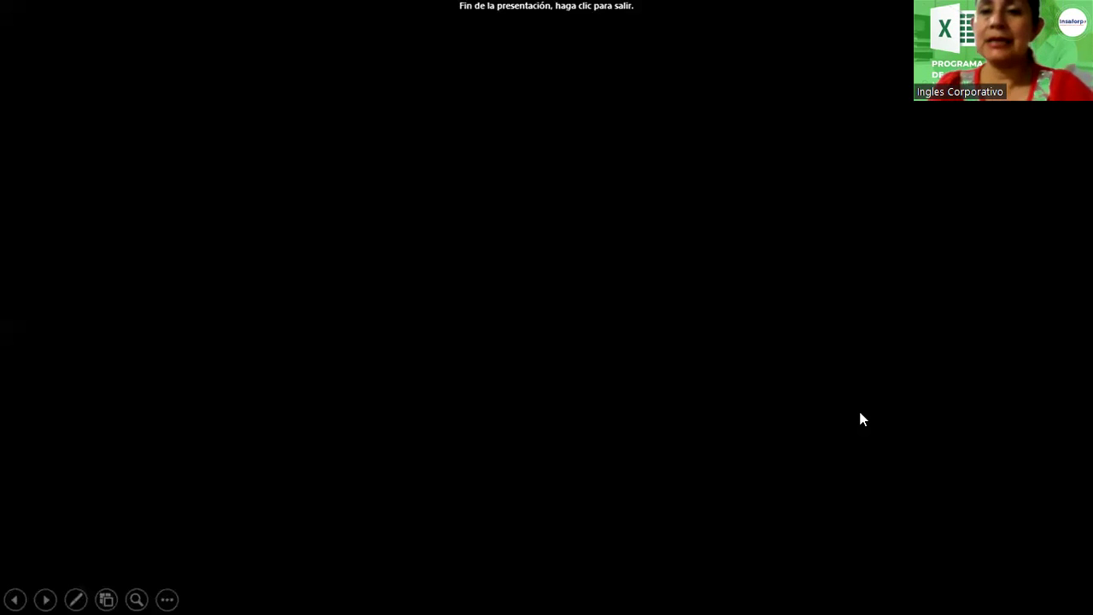
Exit the finished slideshow and zoom the Excel Referencias sheet in to 170%
{"action": "left_click", "coordinate": [860, 418]}
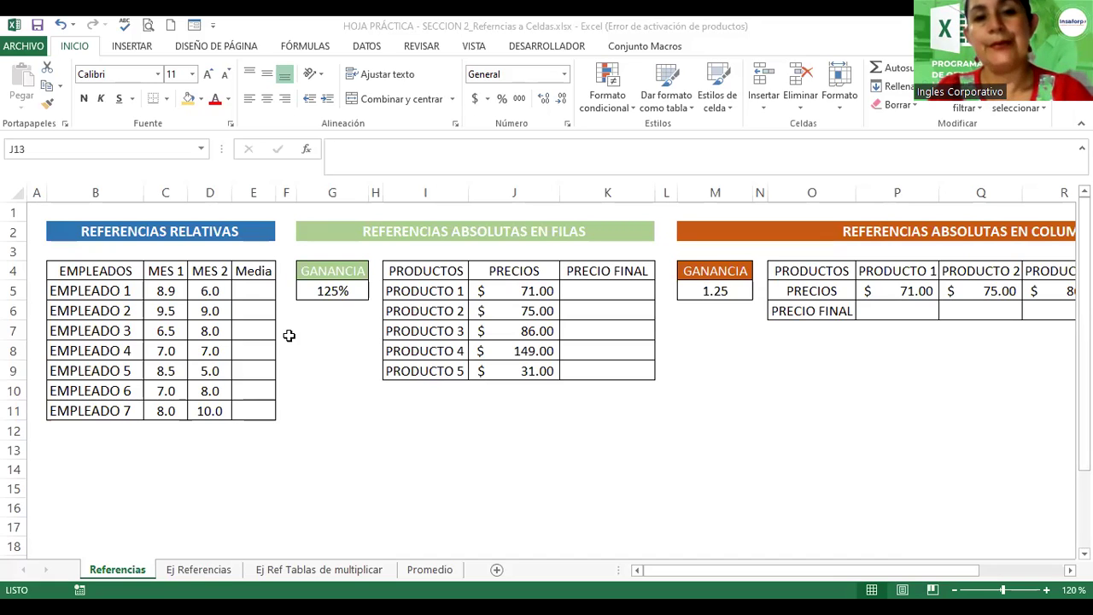
{"action": "left_click", "coordinate": [244, 304]}
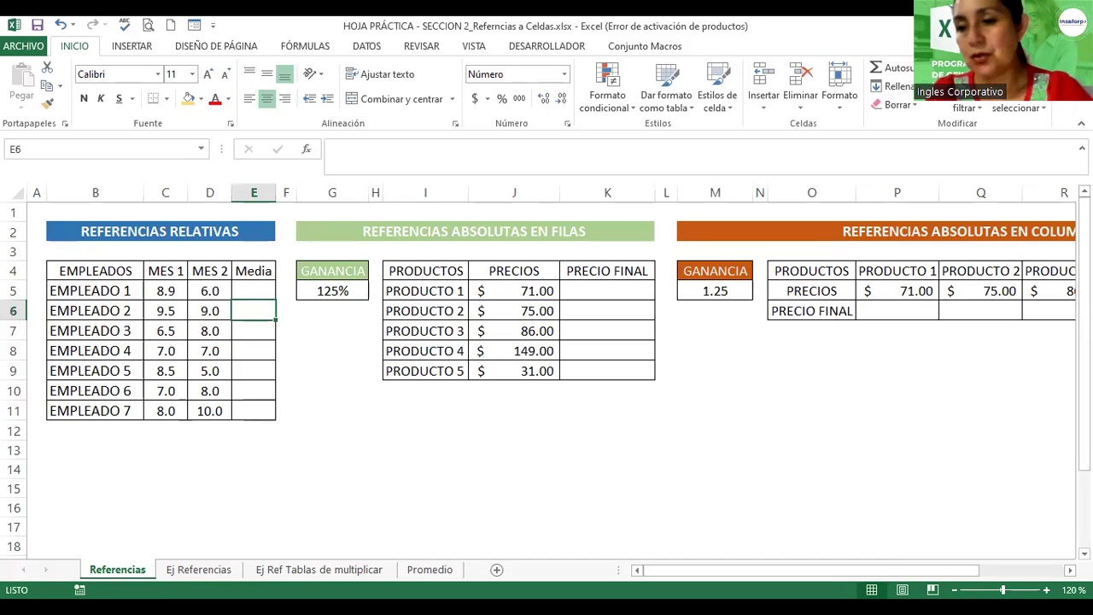
{"action": "left_click", "coordinate": [1047, 589]}
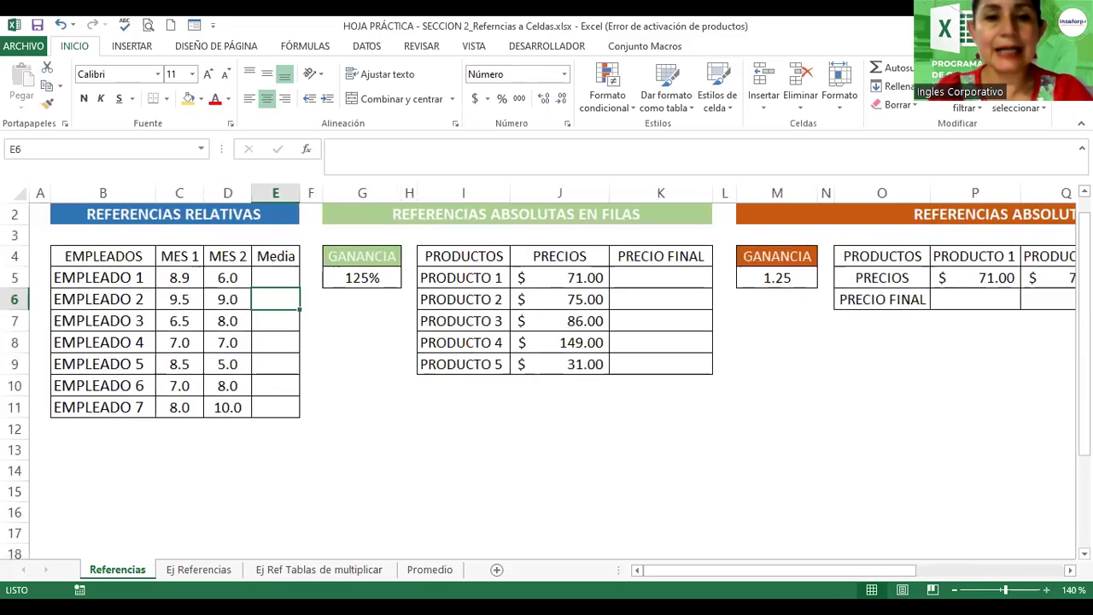
{"action": "left_click", "coordinate": [1046, 590]}
{"action": "left_click", "coordinate": [1046, 589]}
{"action": "left_click", "coordinate": [1047, 590]}
{"action": "left_click", "coordinate": [1046, 590]}
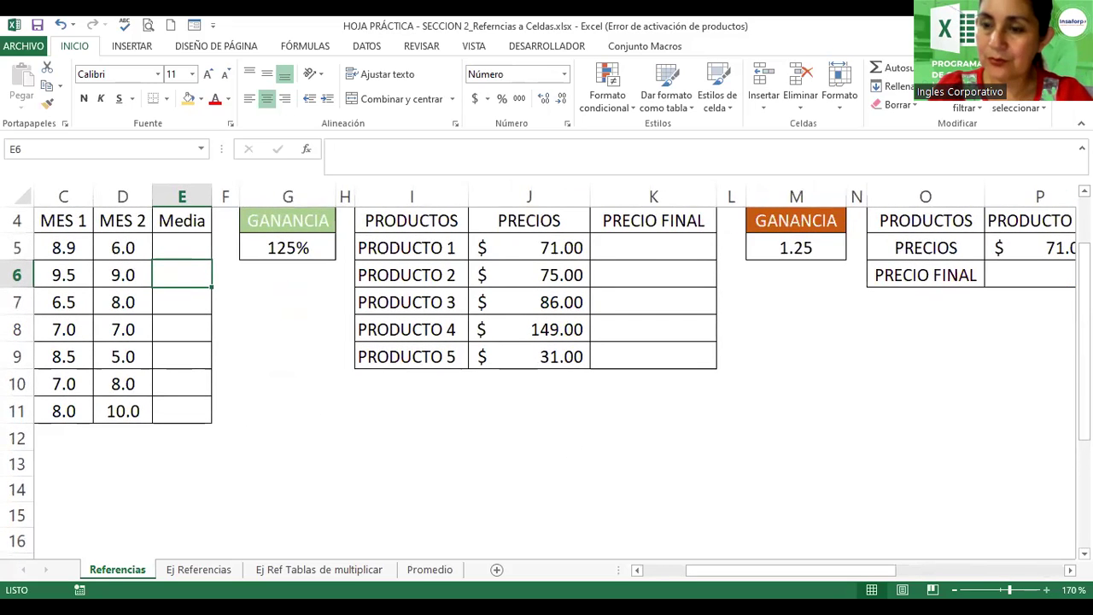
{"action": "left_click", "coordinate": [1046, 589]}
Scroll the sheet back to column A and select cell E5
{"action": "scroll", "coordinate": [547, 342], "scroll_direction": "up", "scroll_amount": 1}
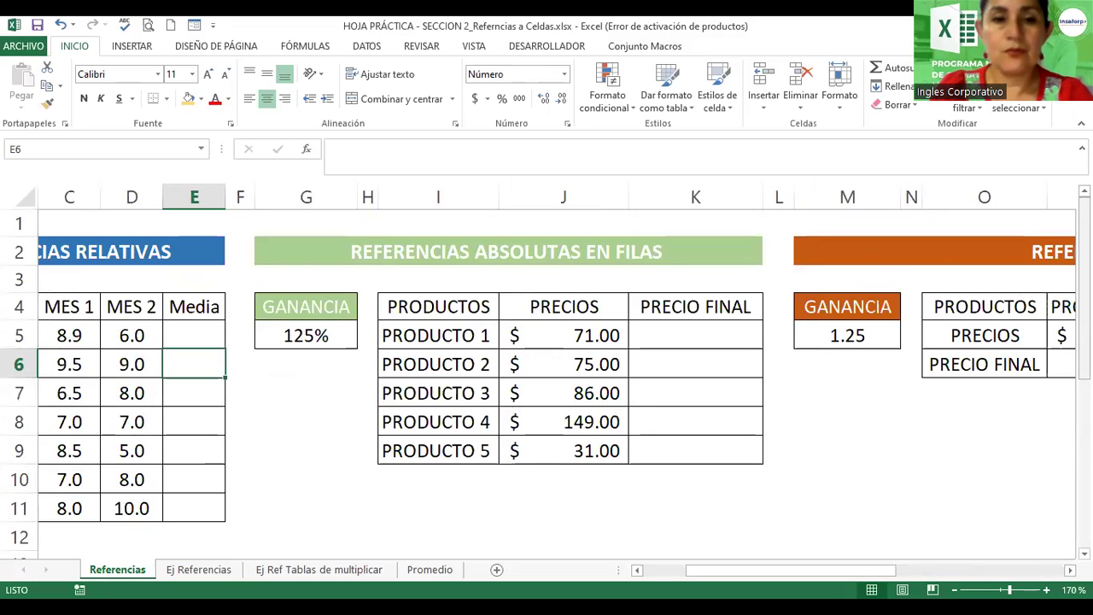
{"action": "key", "text": "Up"}
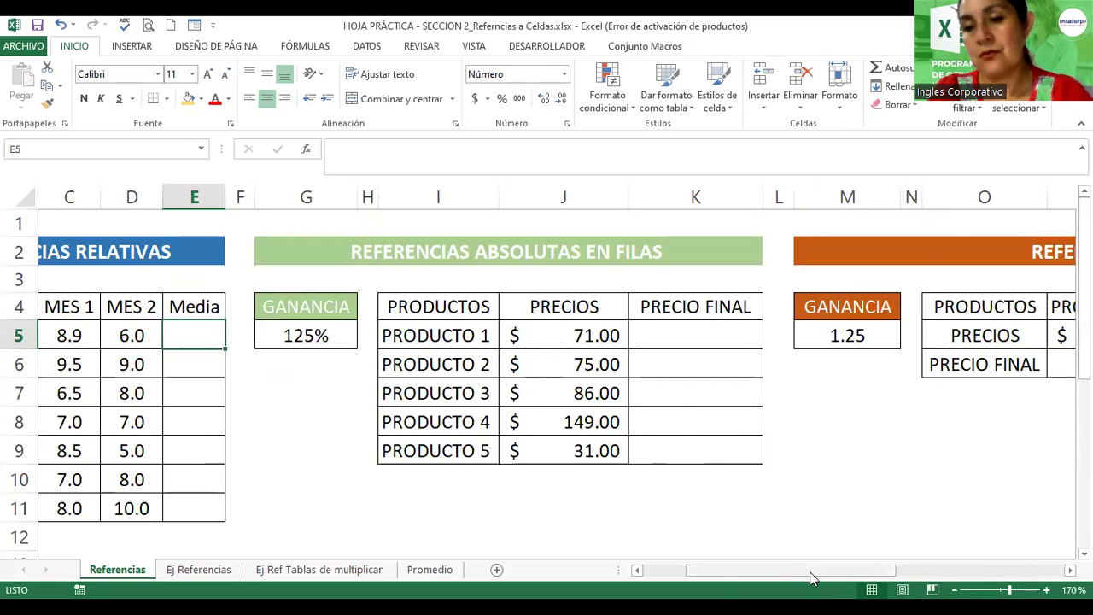
{"action": "left_click_drag", "start_coordinate": [797, 570], "coordinate": [725, 585]}
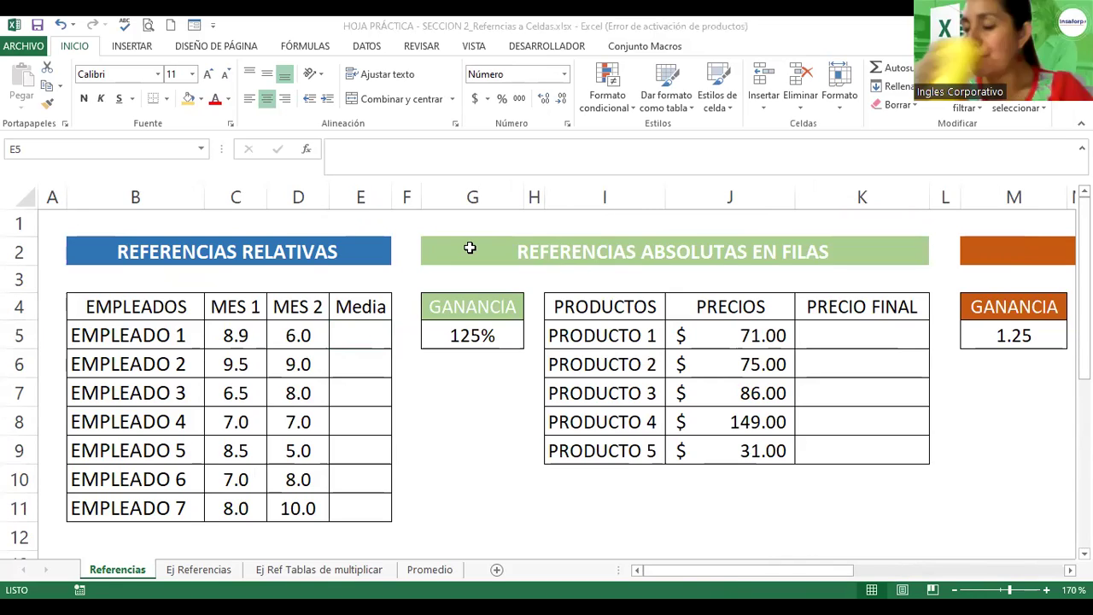
{"action": "left_click", "coordinate": [359, 335]}
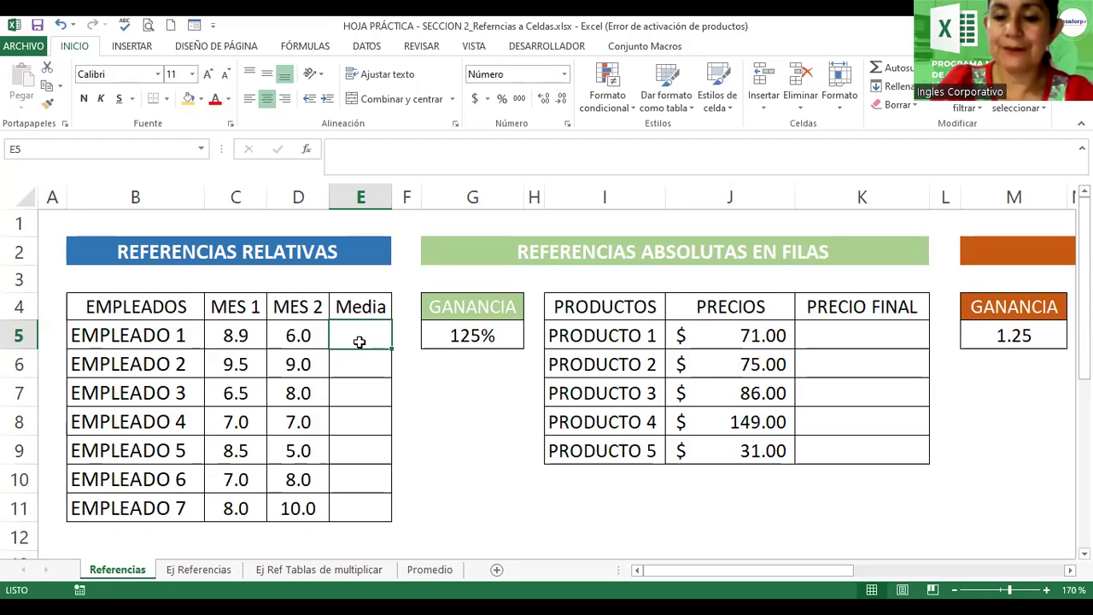
Enter =PROMEDIO(C5:D5) in E5 so EMPLEADO 1's average shows 7.5
{"action": "type", "text": "="}
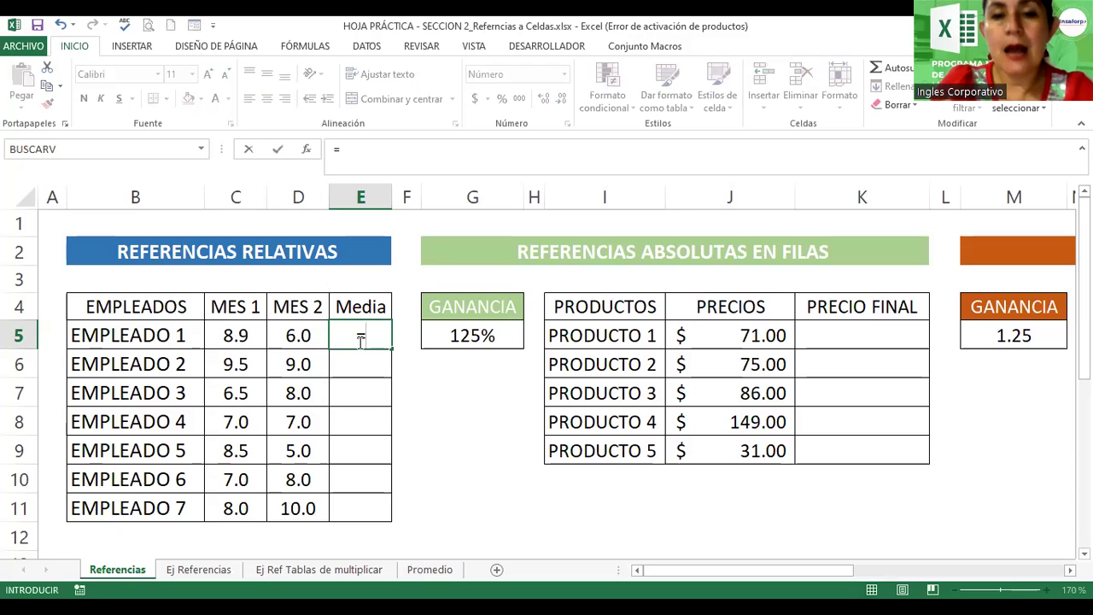
{"action": "type", "text": "promedio"}
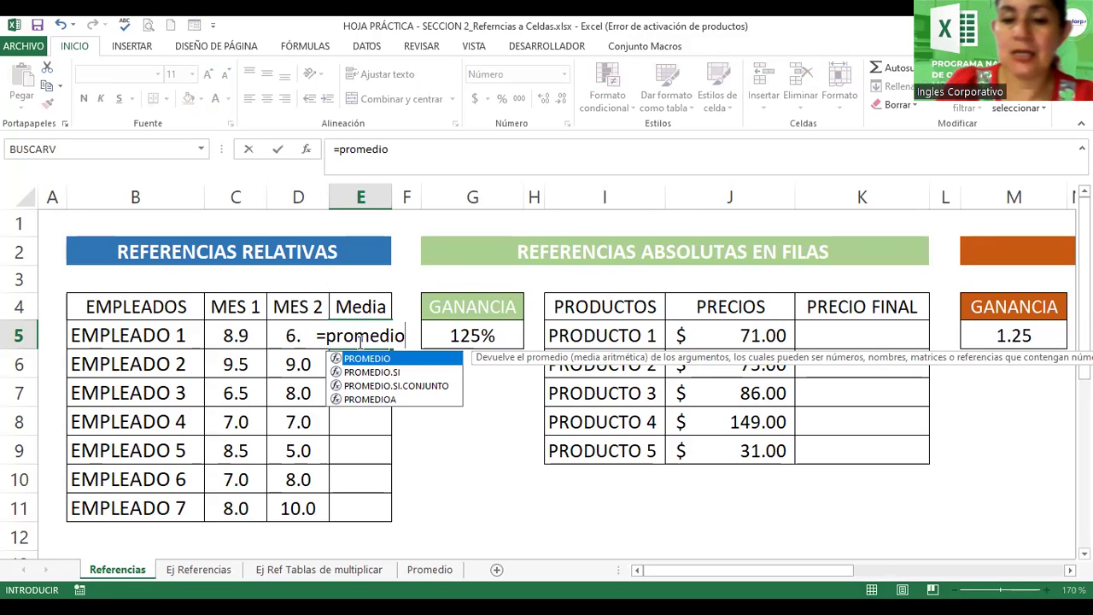
{"action": "type", "text": "("}
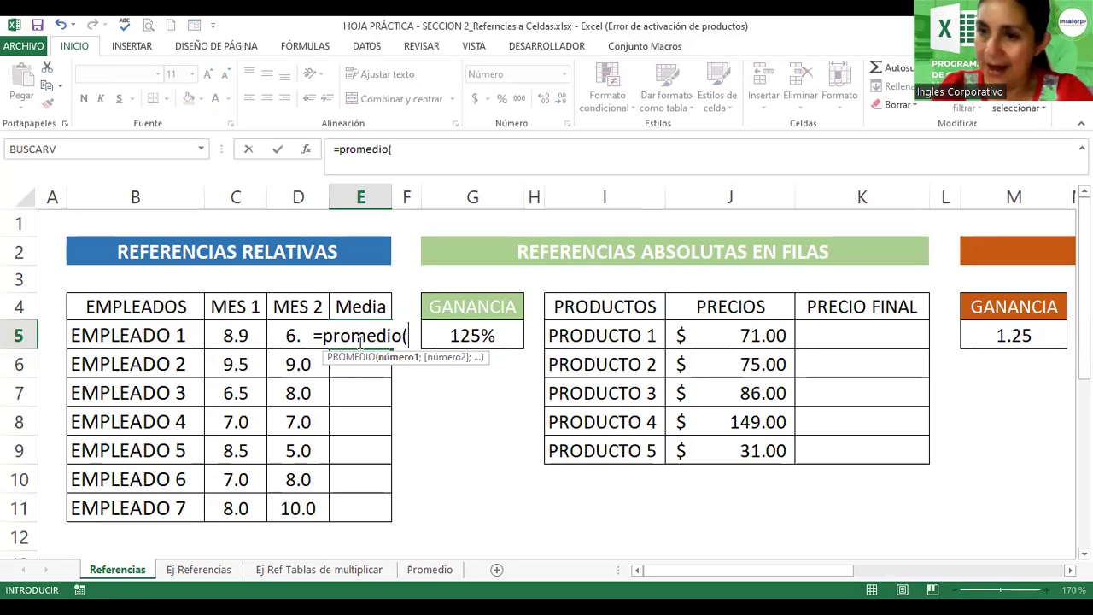
{"action": "left_click", "coordinate": [237, 334]}
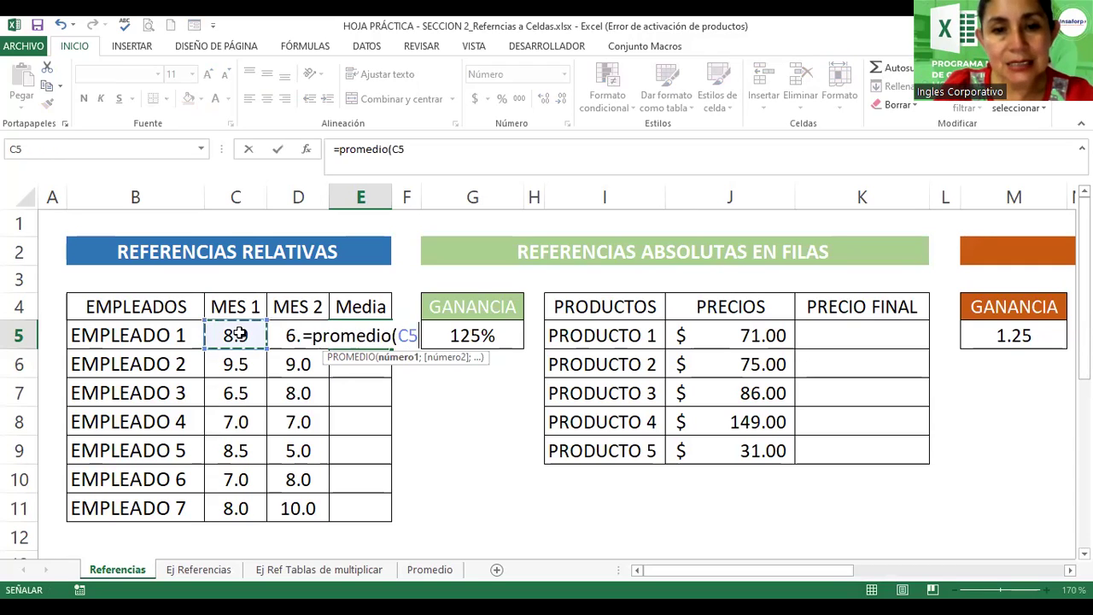
{"action": "left_click_drag", "start_coordinate": [269, 331], "coordinate": [273, 332]}
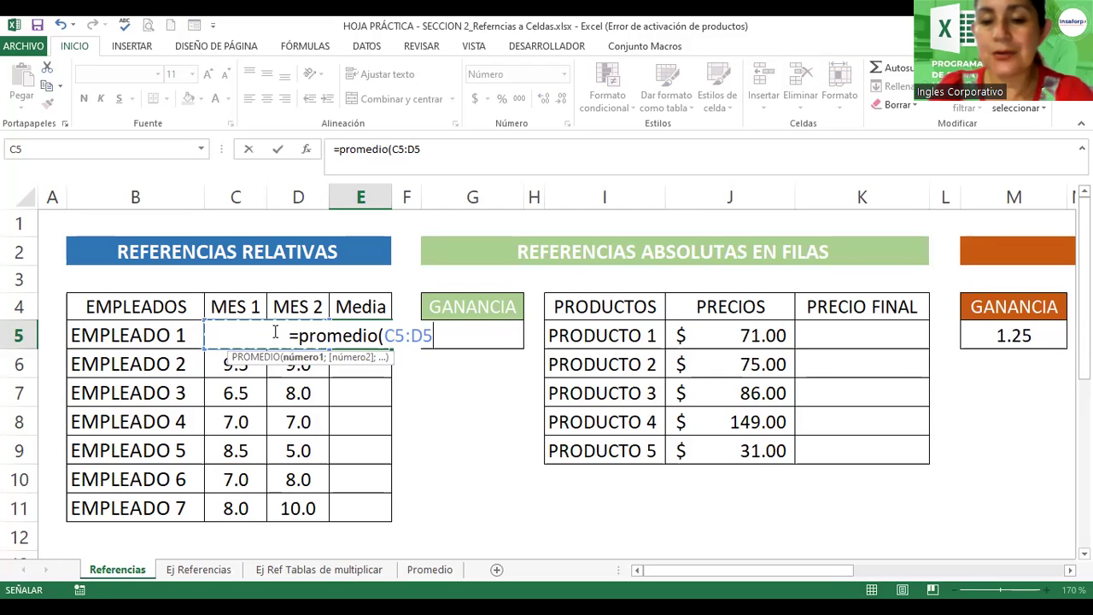
{"action": "type", "text": ")"}
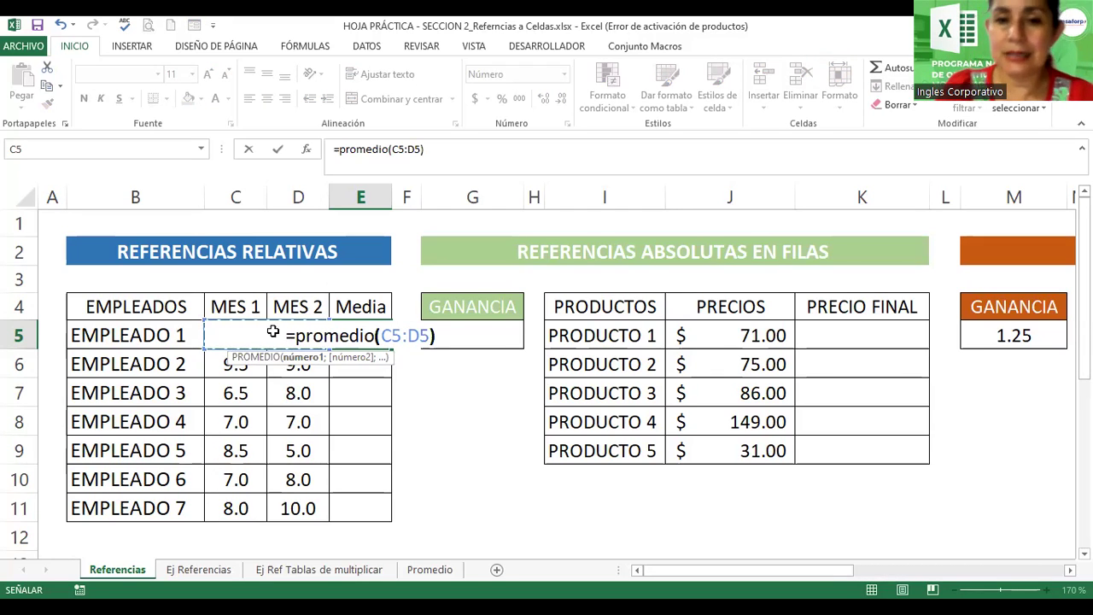
{"action": "key", "text": "Return"}
{"action": "left_click", "coordinate": [380, 336]}
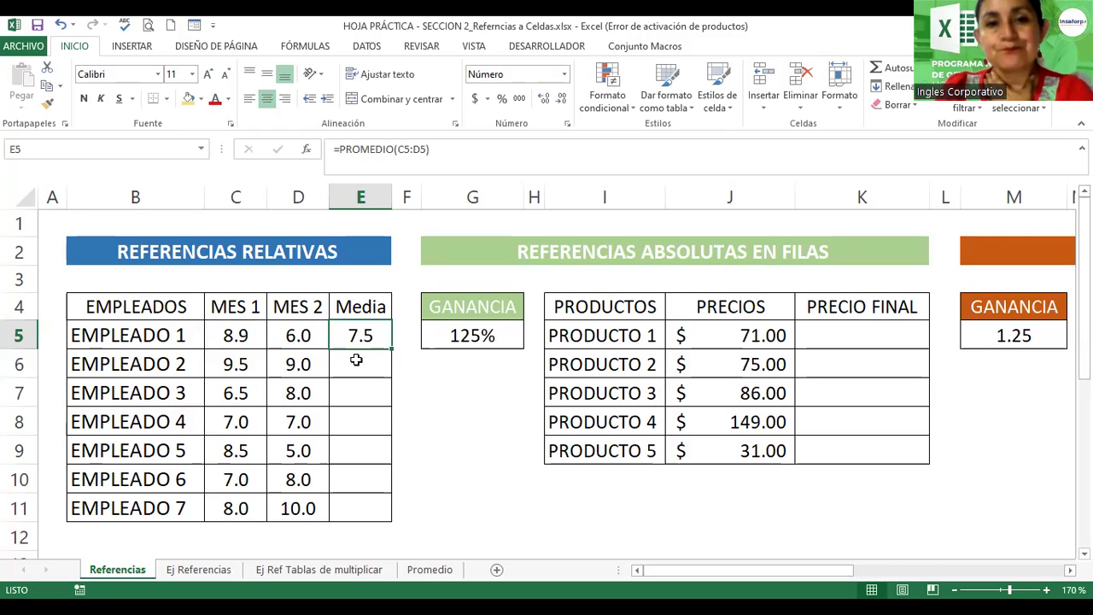
{"action": "left_click", "coordinate": [356, 361]}
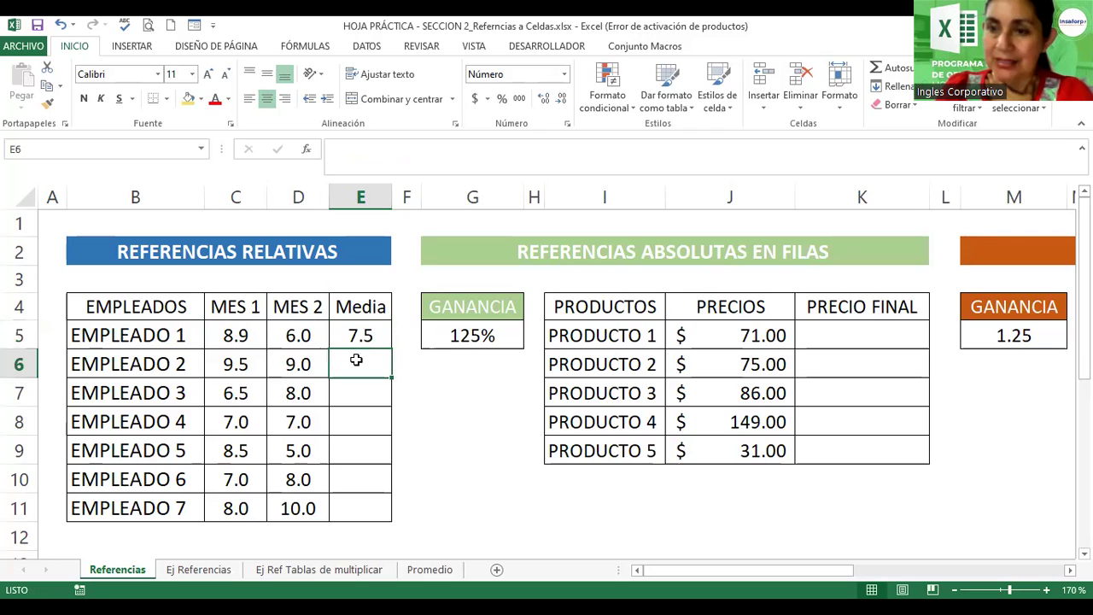
{"action": "left_click", "coordinate": [353, 394]}
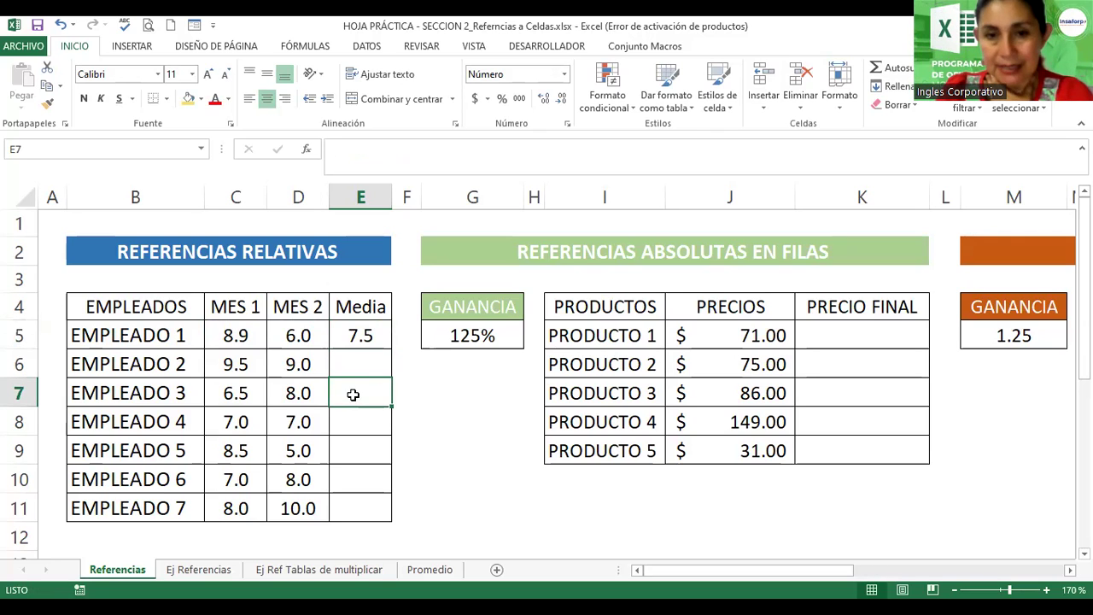
{"action": "left_click", "coordinate": [357, 335]}
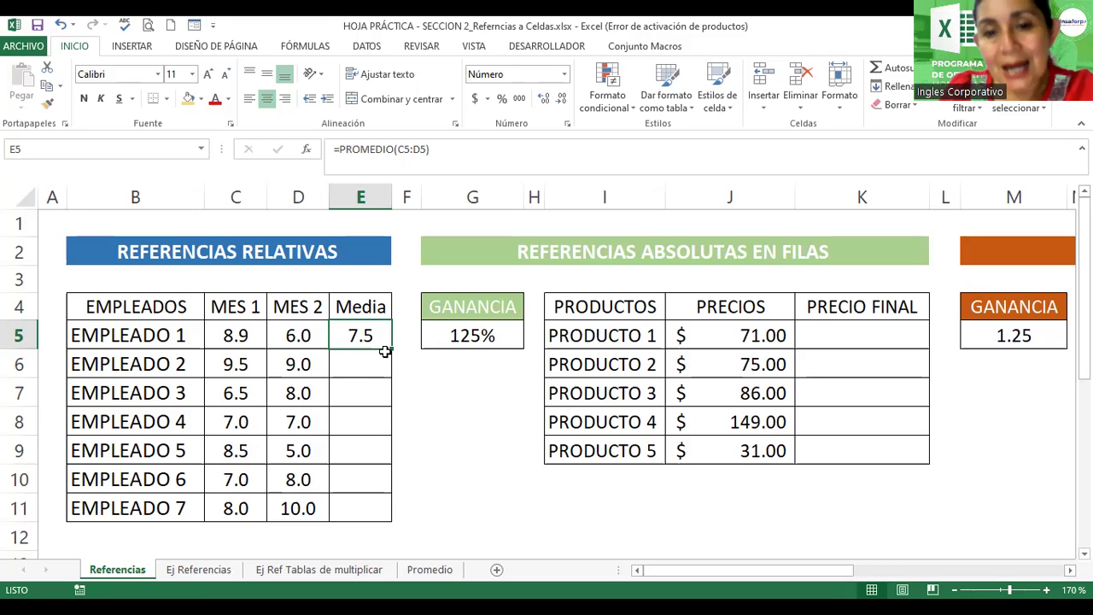
{"action": "left_click", "coordinate": [363, 391]}
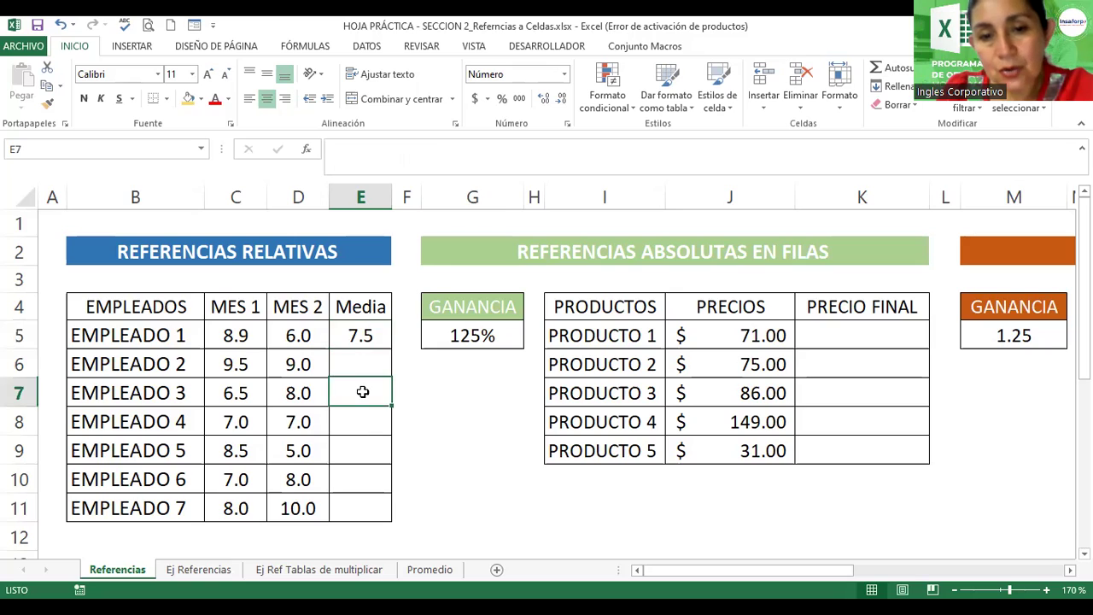
{"action": "left_click", "coordinate": [369, 448]}
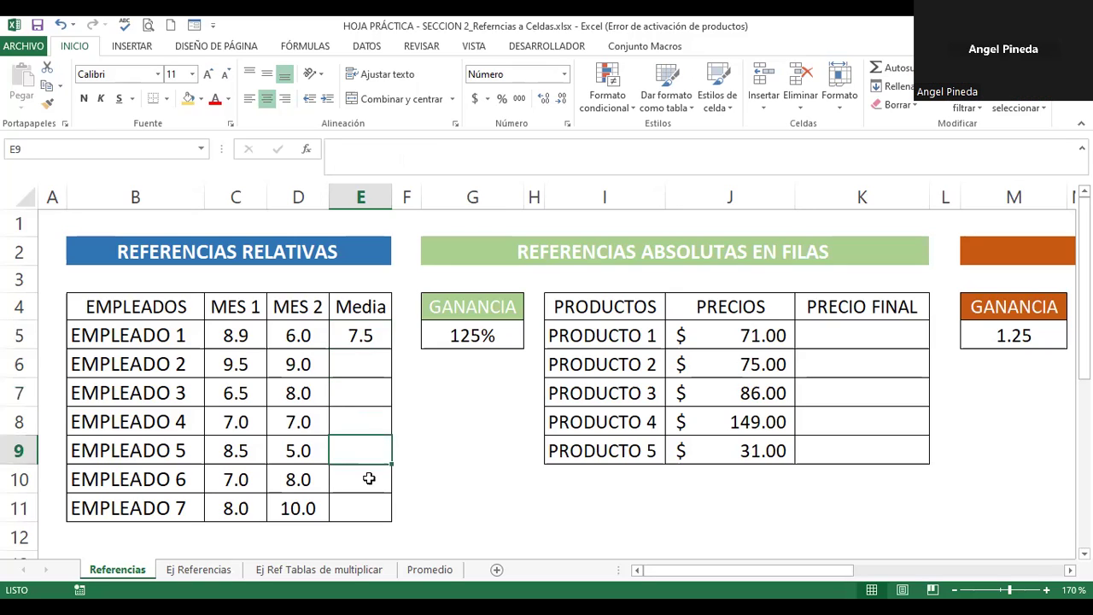
{"action": "left_click", "coordinate": [369, 478]}
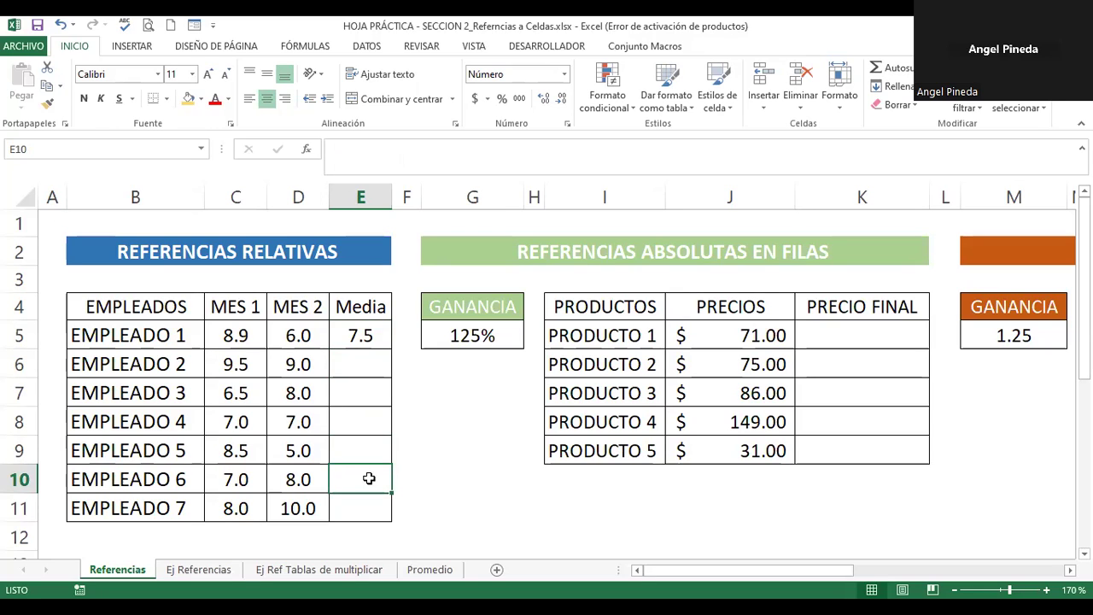
{"action": "double_click", "coordinate": [366, 333]}
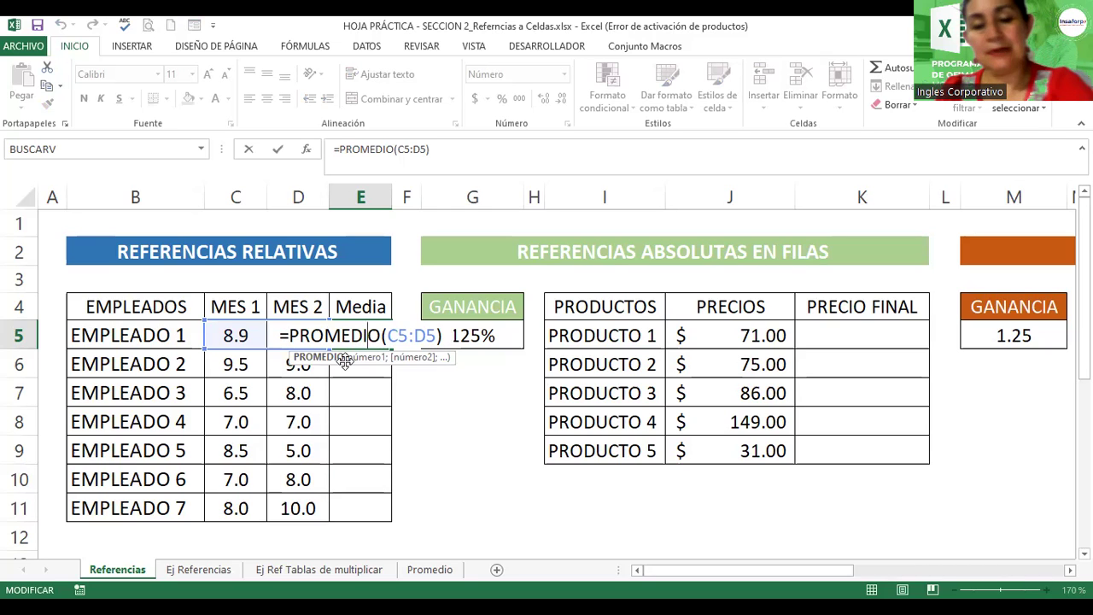
{"action": "key", "text": "ctrl+Return"}
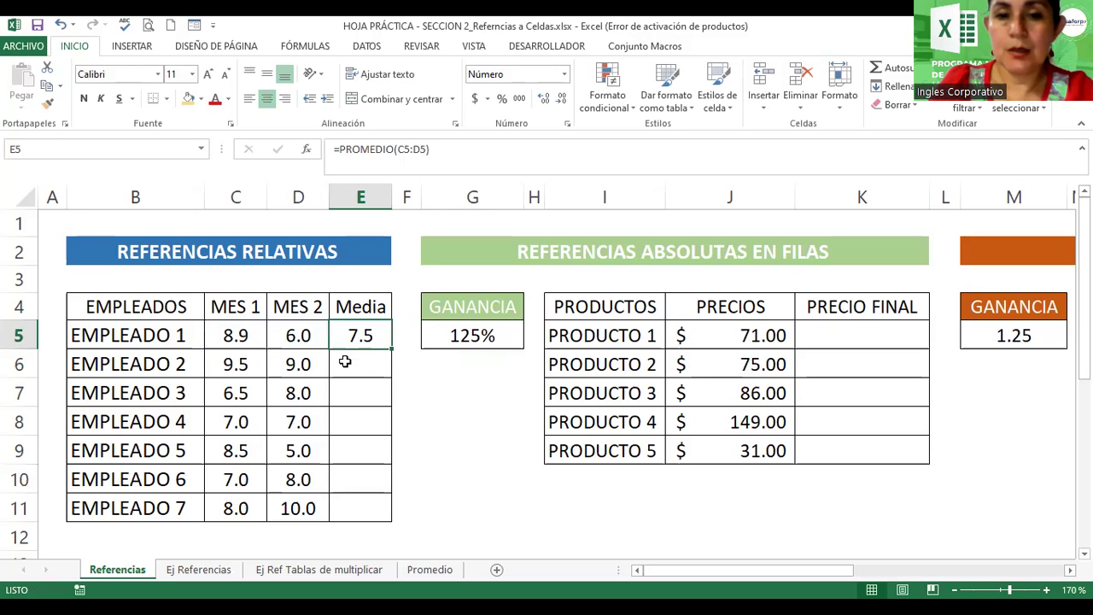
Clear E5 and re-enter =promedio(C5:D5) to average EMPLEADO 1's MES 1 and MES 2
{"action": "key", "text": "Delete"}
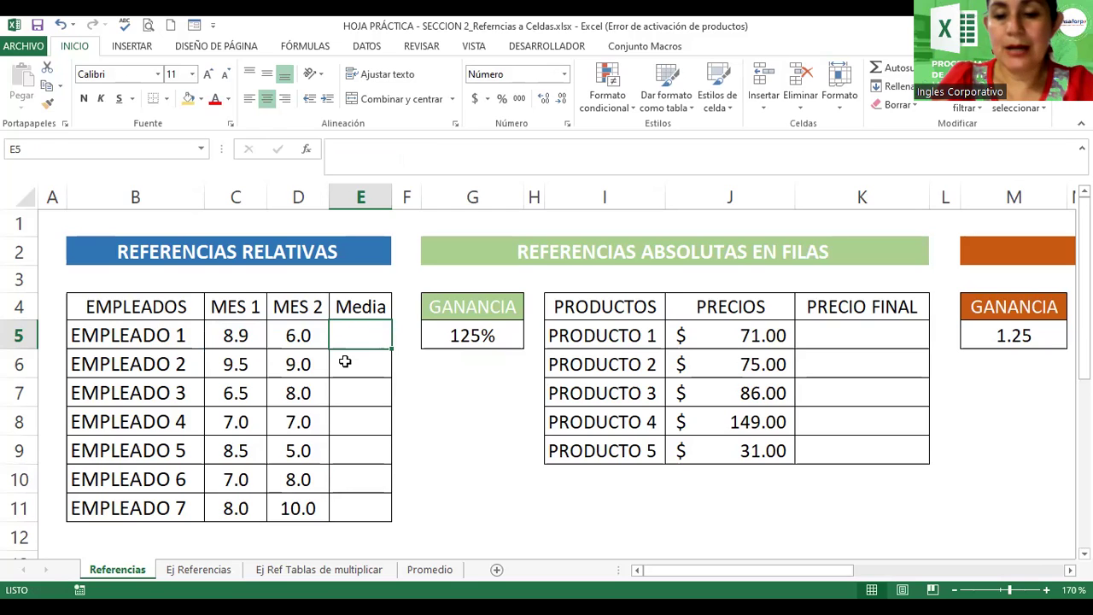
{"action": "type", "text": "="}
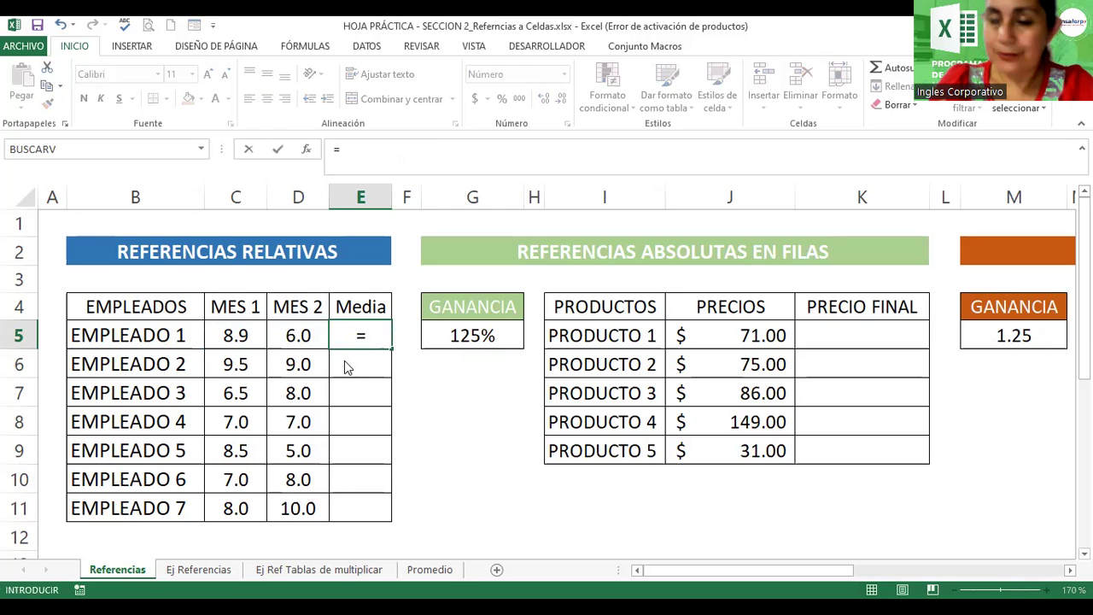
{"action": "type", "text": "promedio"}
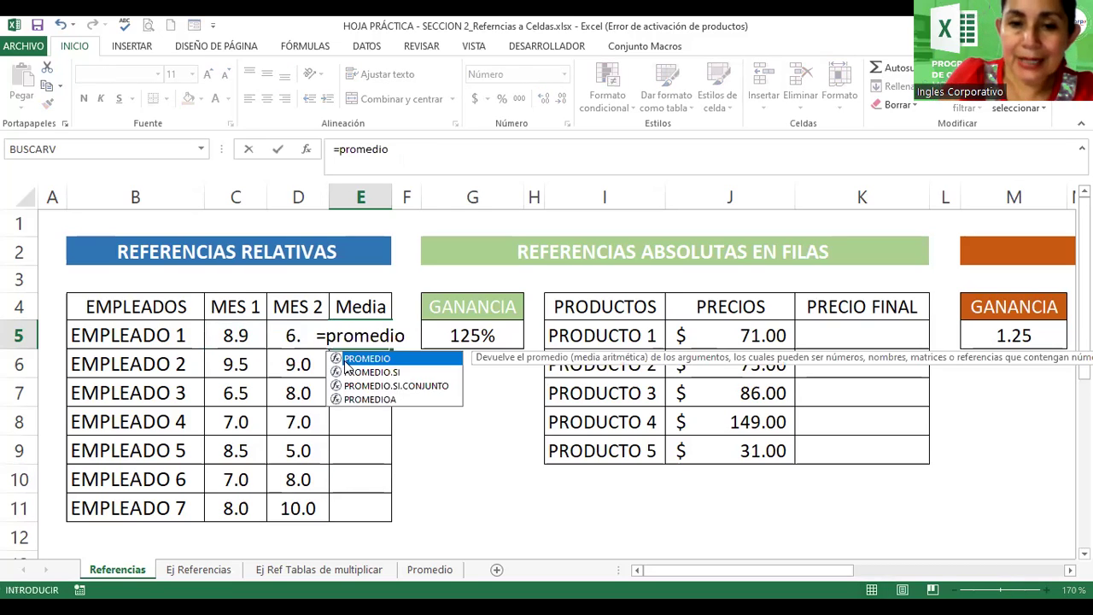
{"action": "type", "text": "("}
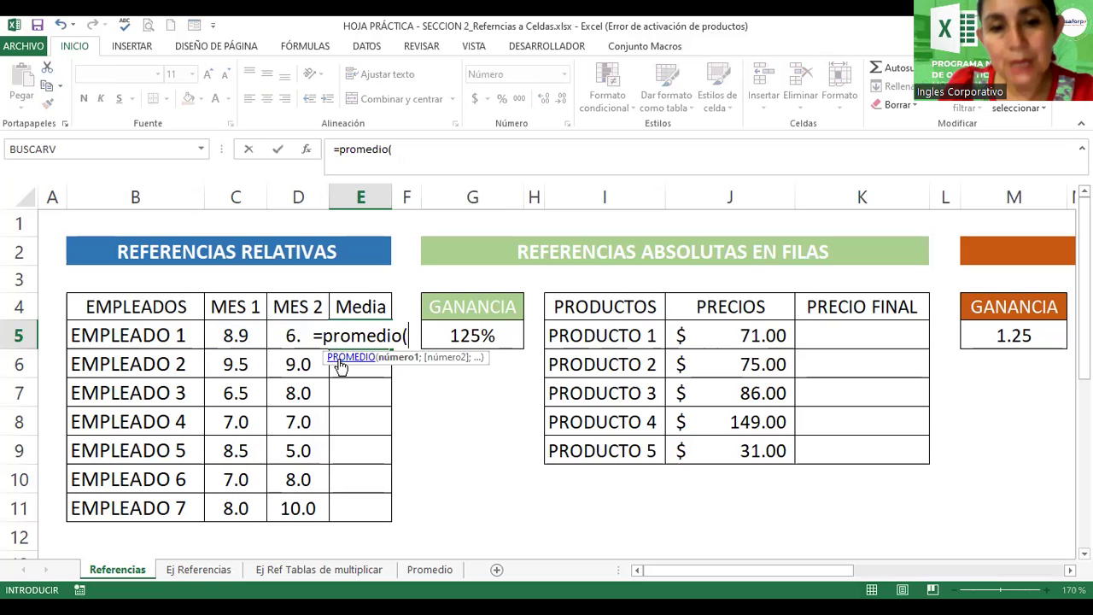
{"action": "left_click", "coordinate": [243, 336]}
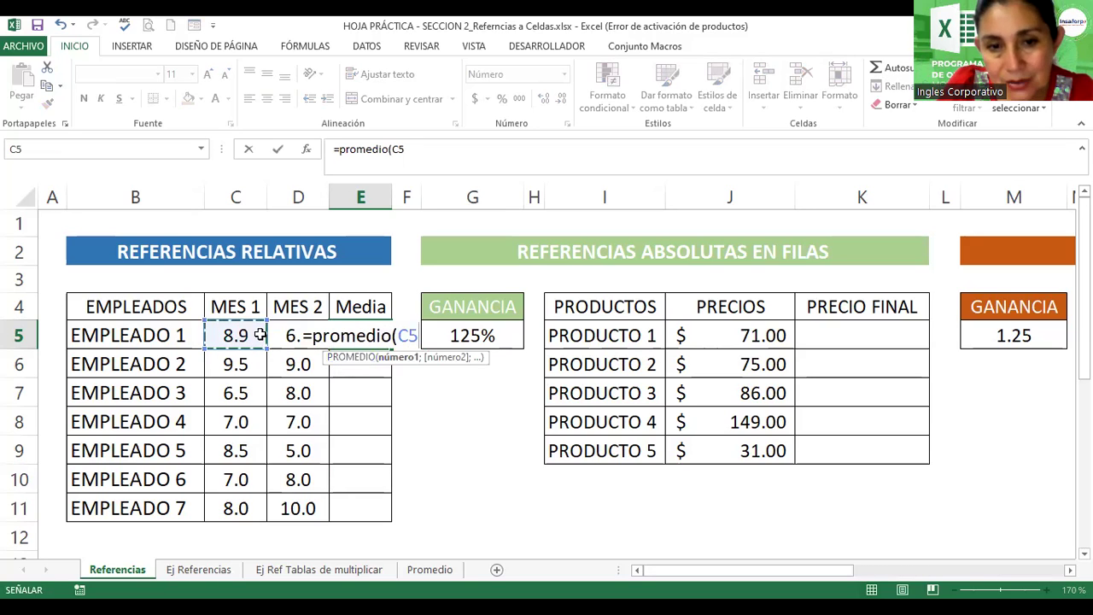
{"action": "left_click_drag", "start_coordinate": [274, 336], "coordinate": [275, 334]}
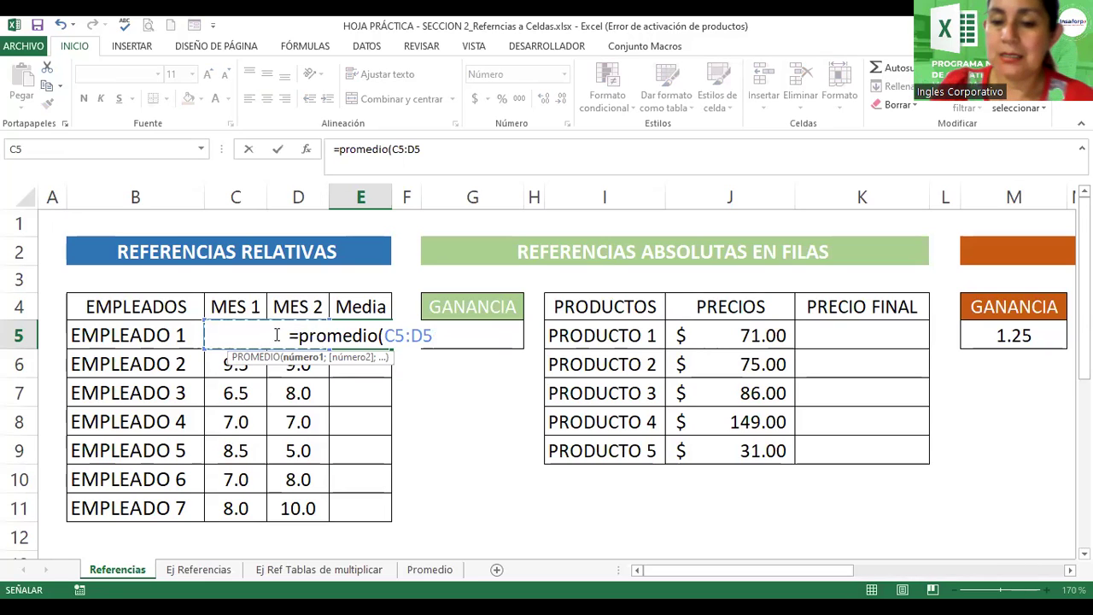
{"action": "type", "text": ")"}
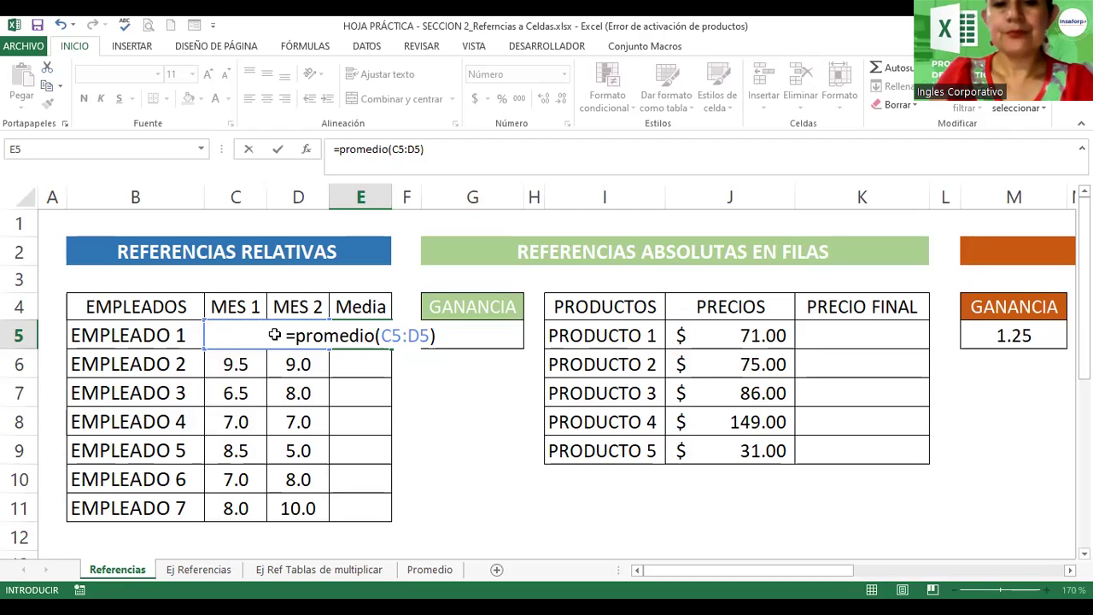
{"action": "key", "text": "Return"}
Fill E5's average formula down through E11 for all seven employees
{"action": "left_click", "coordinate": [373, 338]}
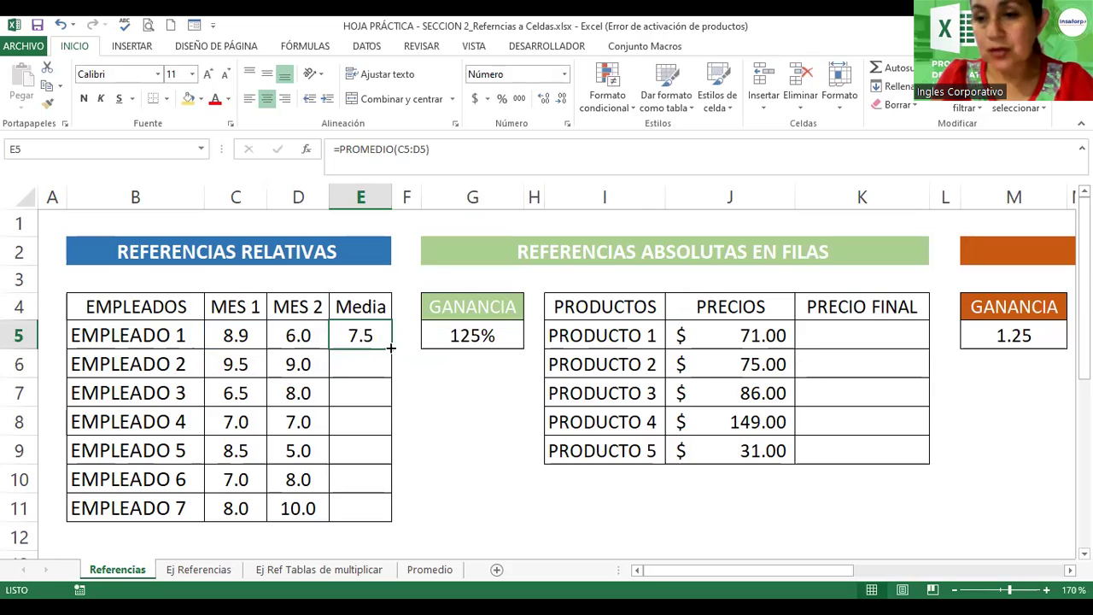
{"action": "left_click_drag", "start_coordinate": [390, 348], "coordinate": [395, 460]}
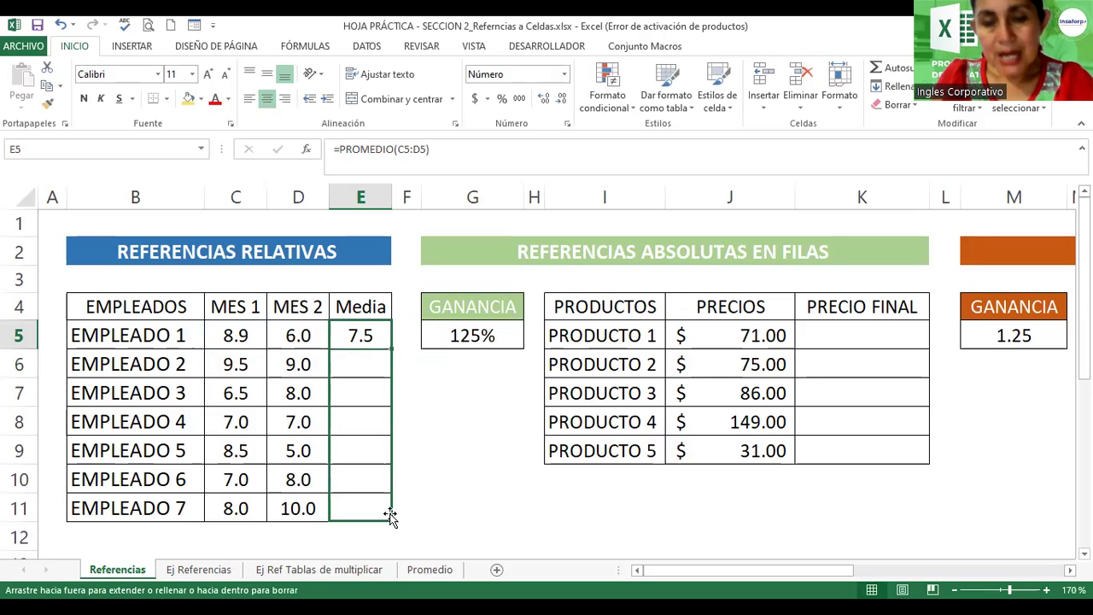
{"action": "left_click_drag", "start_coordinate": [396, 461], "coordinate": [390, 515]}
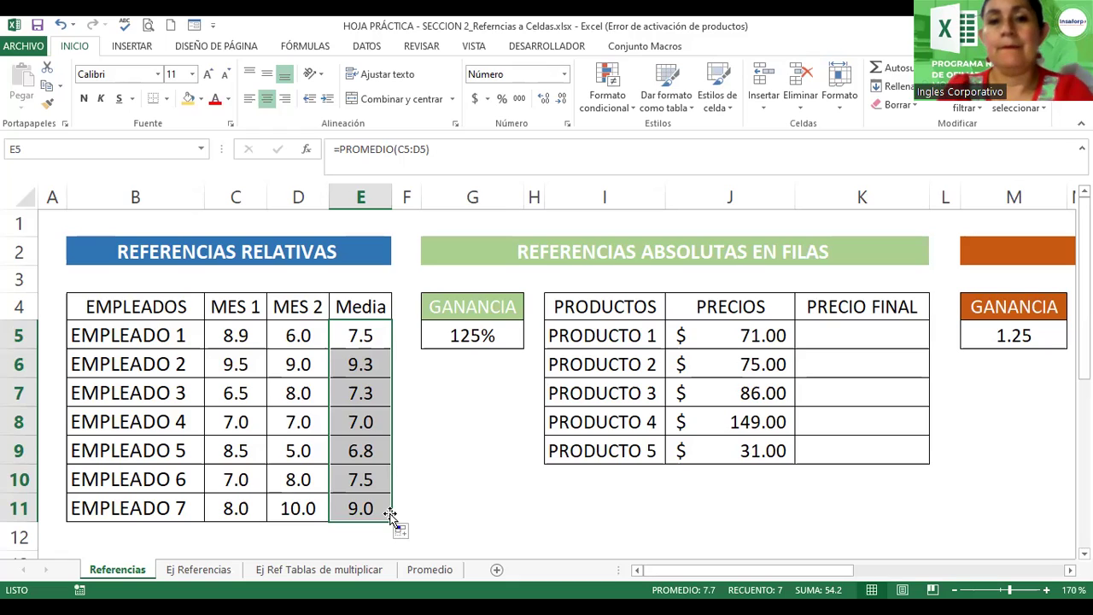
{"action": "left_click", "coordinate": [353, 372]}
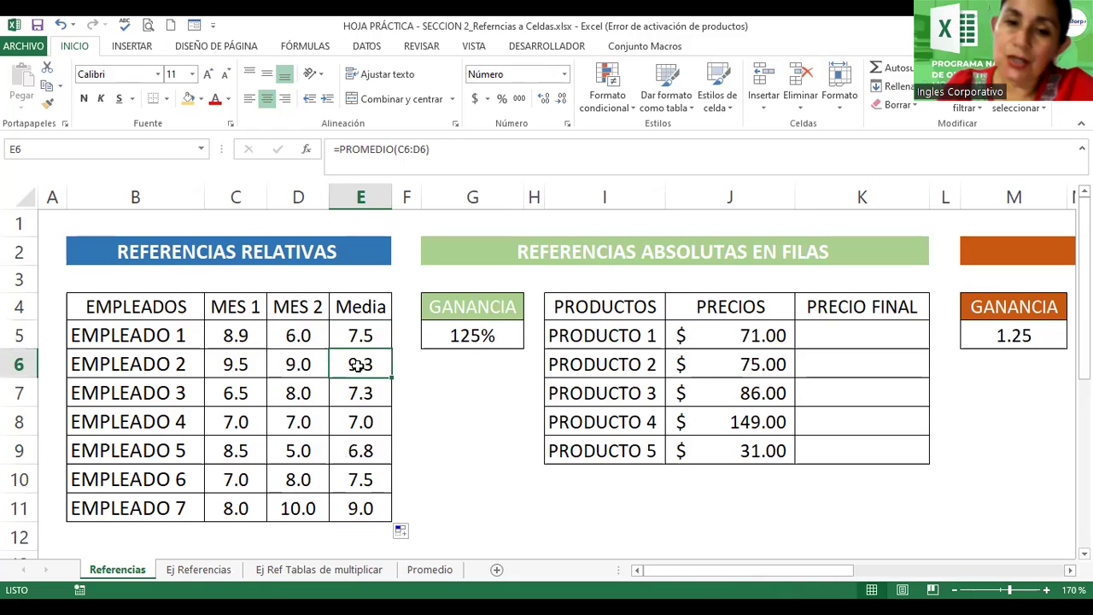
{"action": "double_click", "coordinate": [359, 364]}
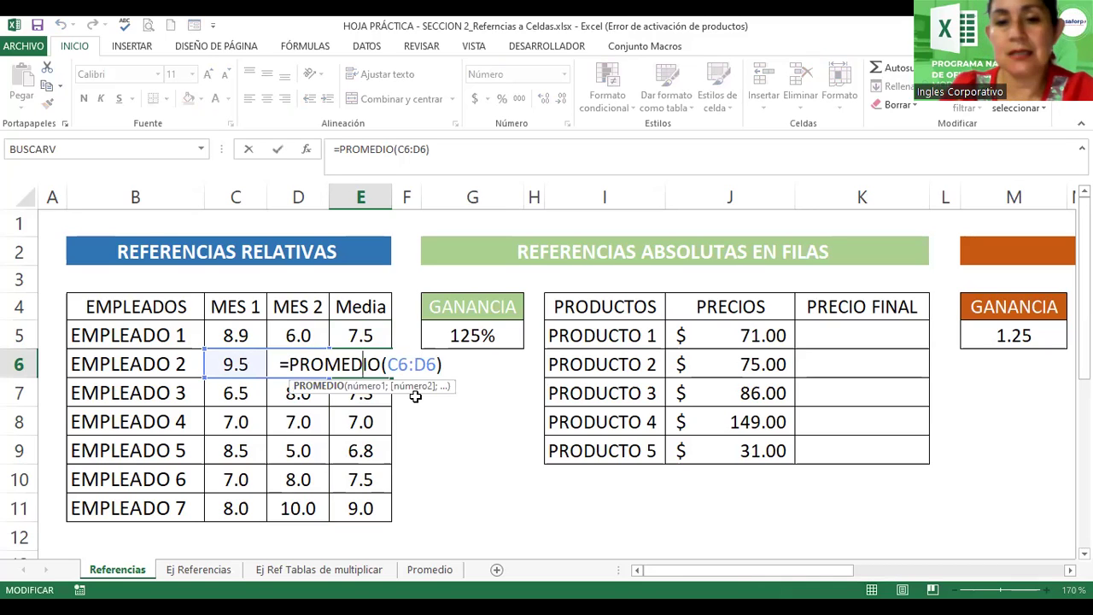
{"action": "key", "text": "Return"}
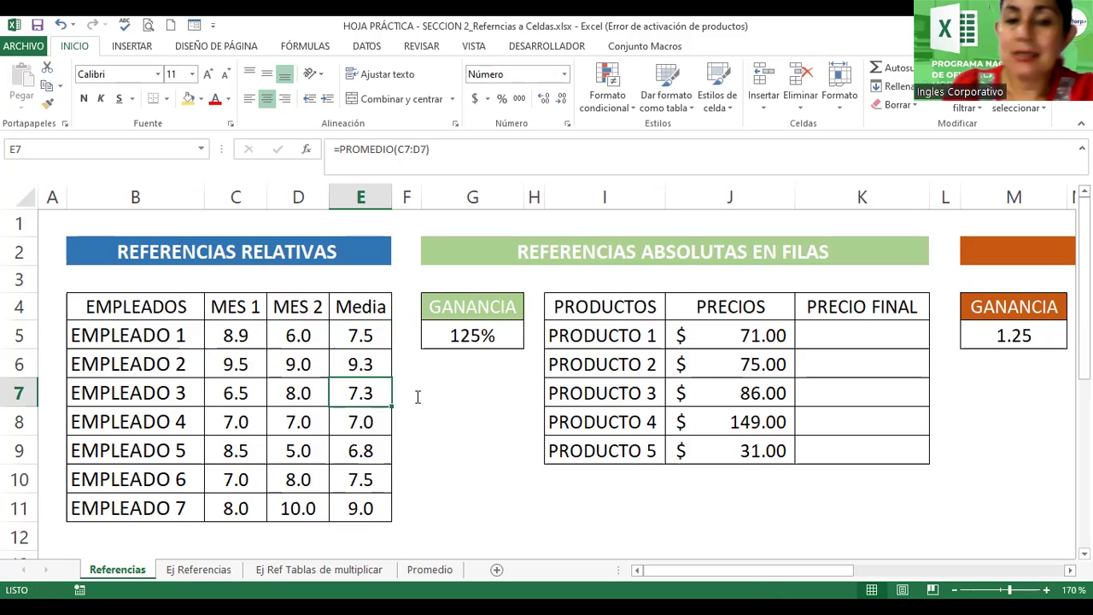
{"action": "key", "text": "F2"}
{"action": "key", "text": "Return"}
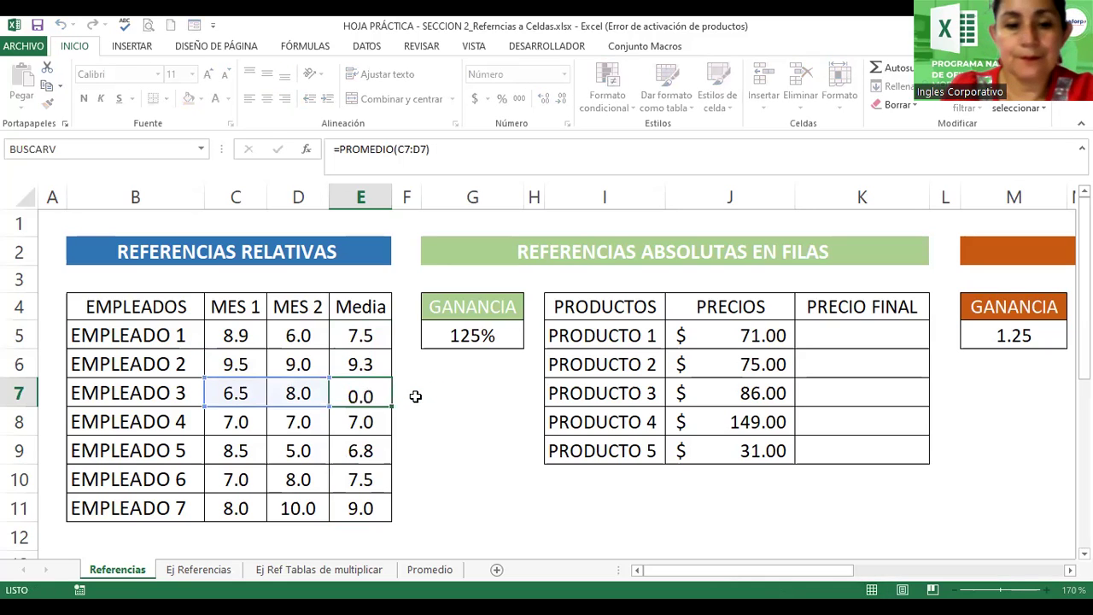
{"action": "key", "text": "F2"}
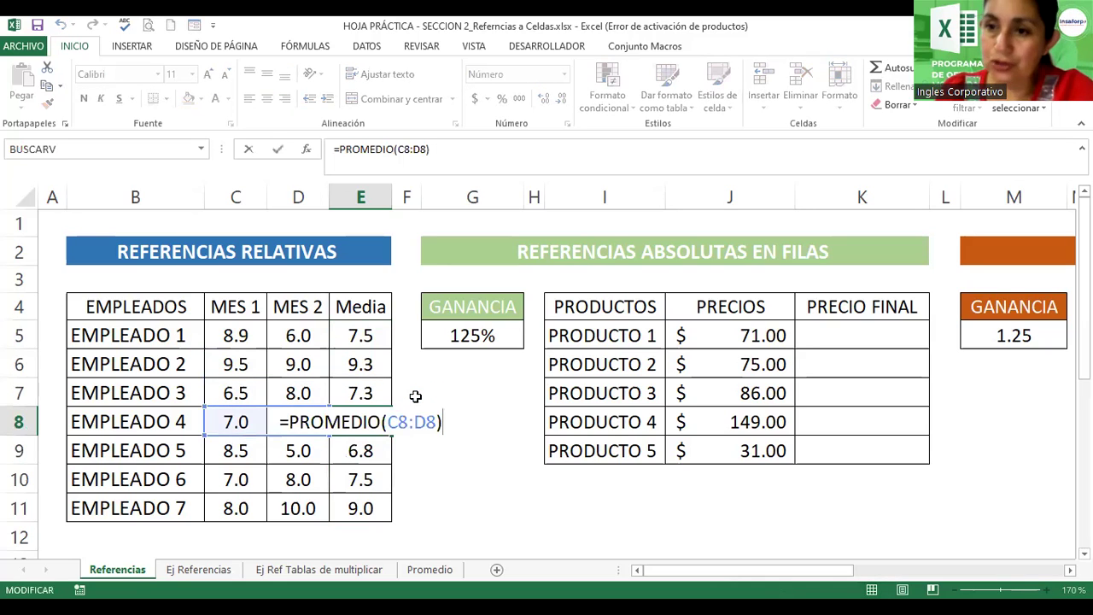
{"action": "key", "text": "Return"}
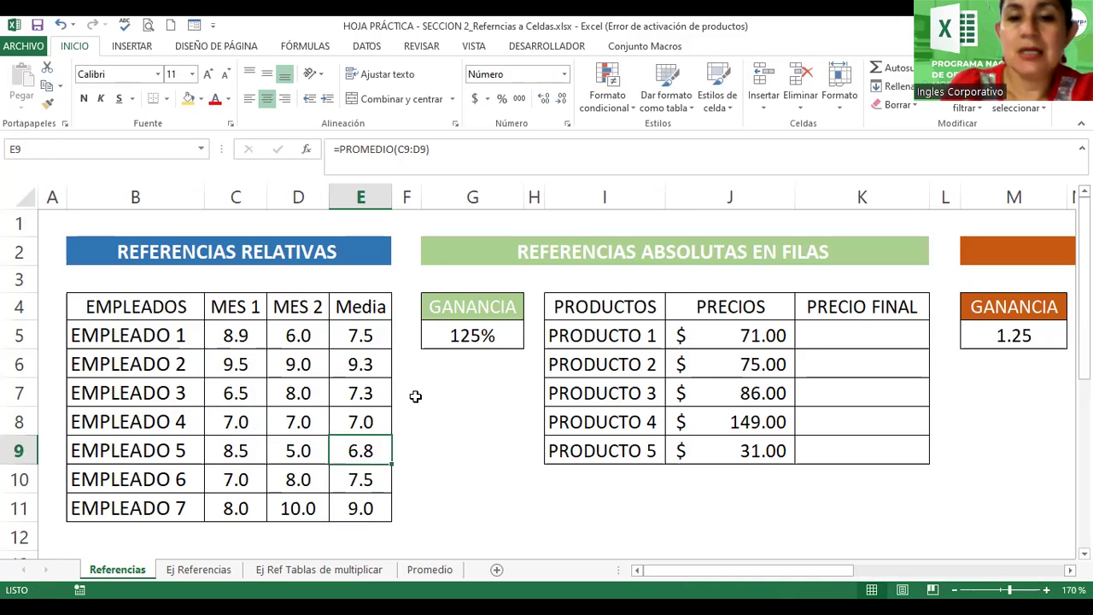
{"action": "key", "text": "F2"}
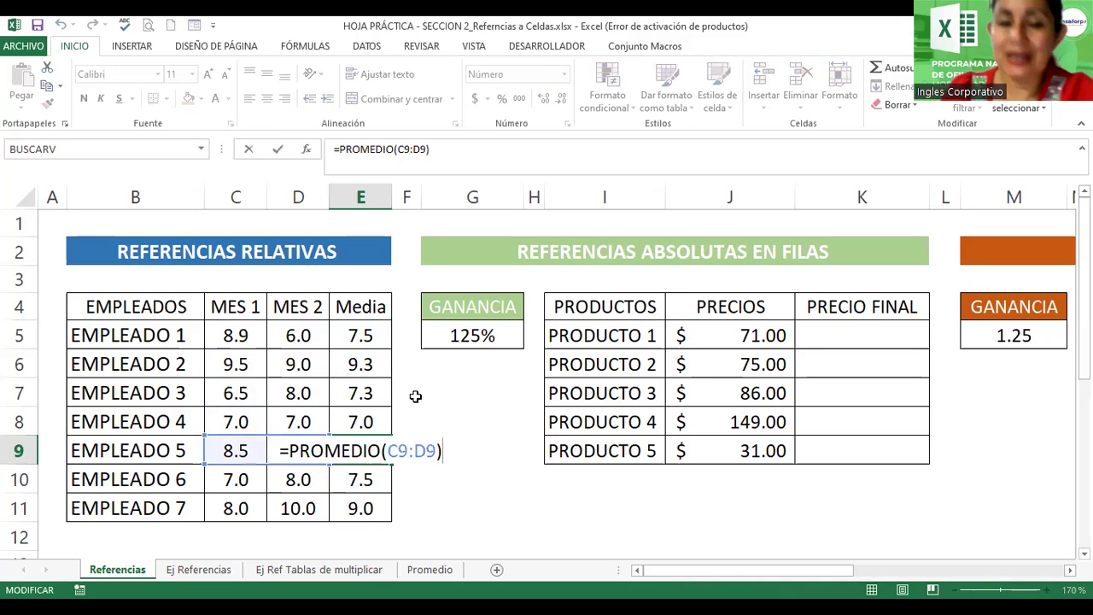
{"action": "key", "text": "Return"}
{"action": "left_click_drag", "start_coordinate": [351, 338], "coordinate": [349, 515]}
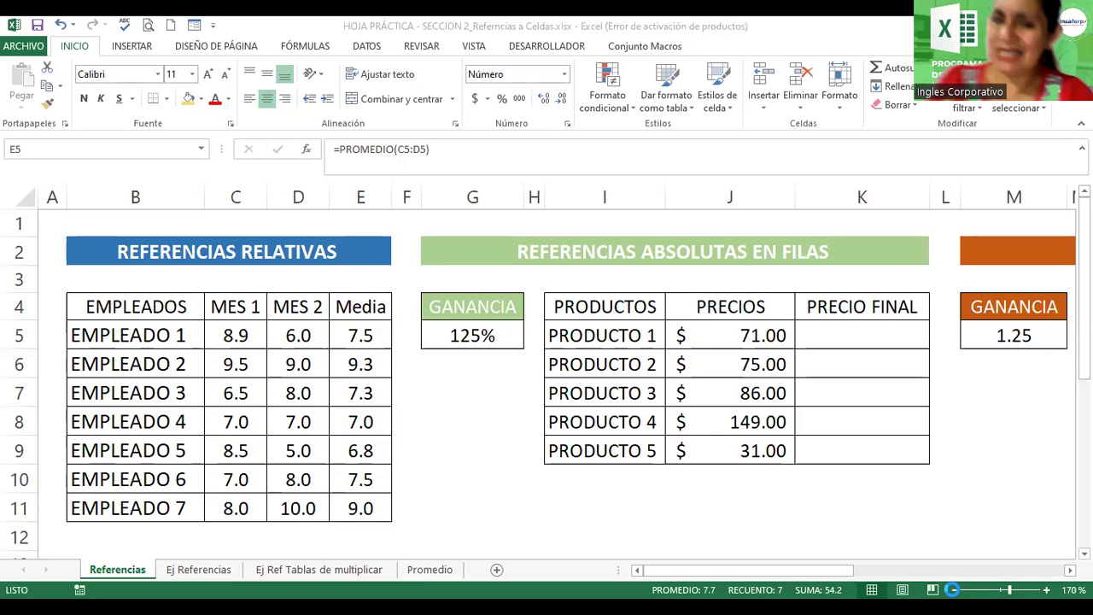
Zoom out to 150%, select K5 and scroll right to show columns E onward
{"action": "left_click", "coordinate": [954, 589]}
{"action": "left_click", "coordinate": [954, 589]}
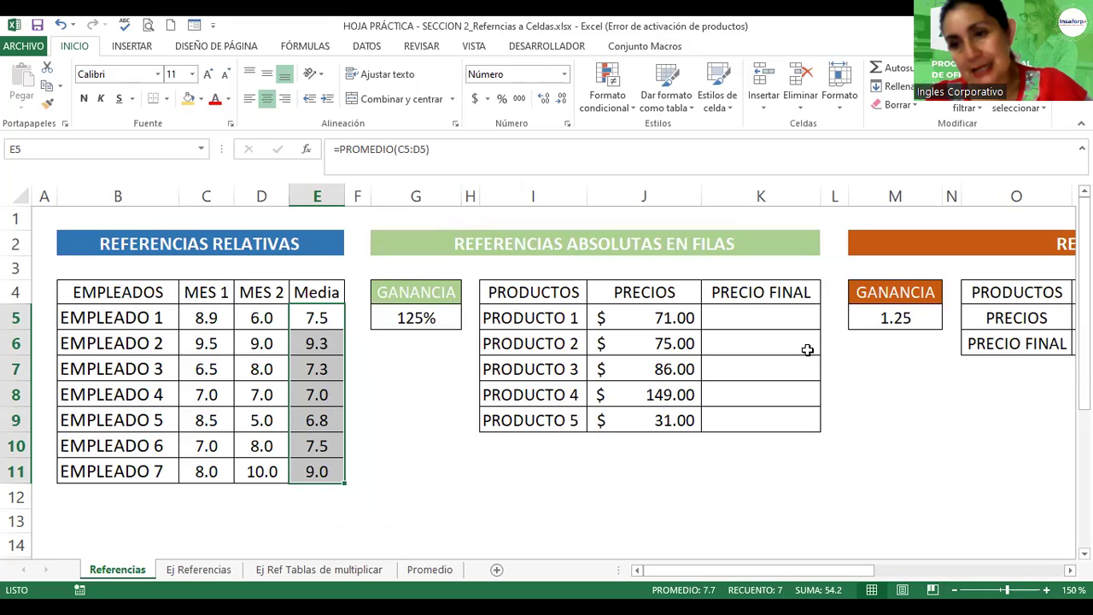
{"action": "left_click", "coordinate": [755, 319]}
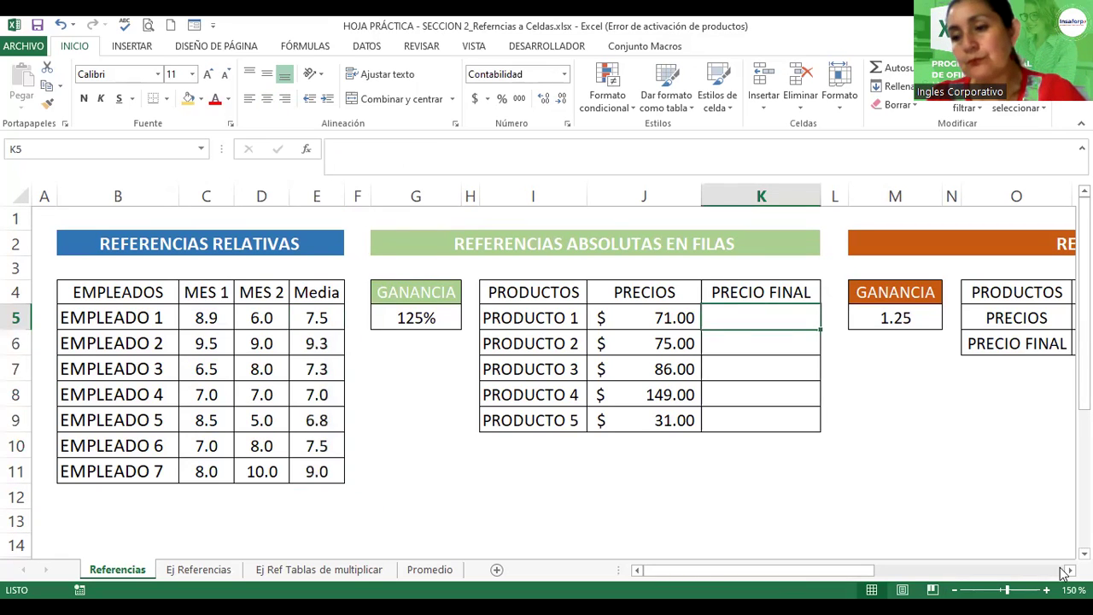
{"action": "left_click", "coordinate": [1064, 570]}
{"action": "left_click_drag", "start_coordinate": [910, 579], "coordinate": [720, 536]}
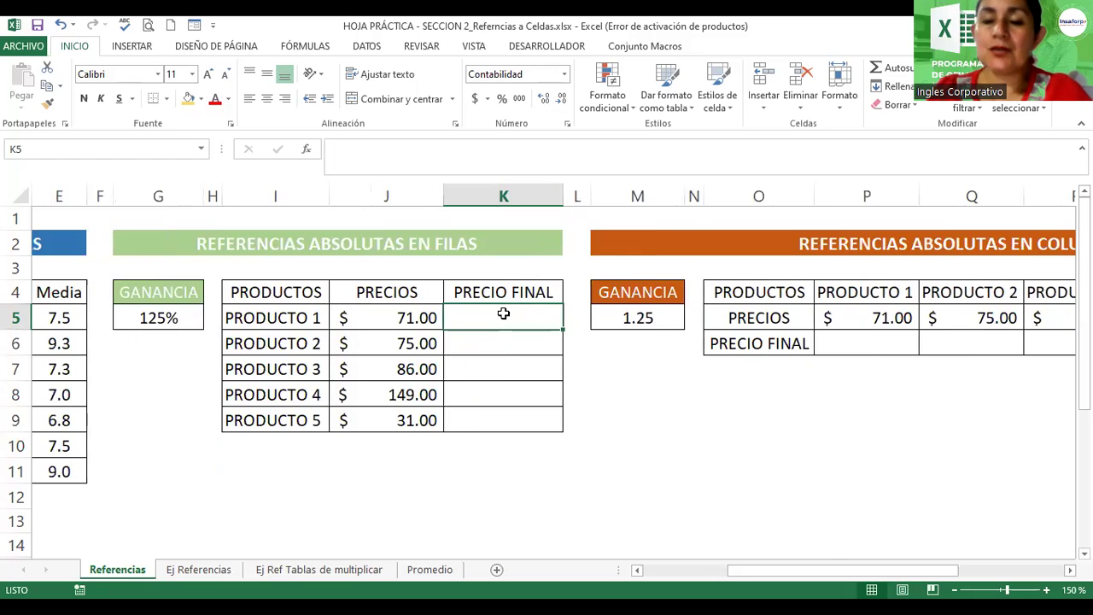
Enter =J5*G5 in K5, multiplying PRODUCTO 1's price by the 125% GANANCIA
{"action": "left_click", "coordinate": [152, 318]}
{"action": "left_click", "coordinate": [476, 317]}
{"action": "type", "text": "="}
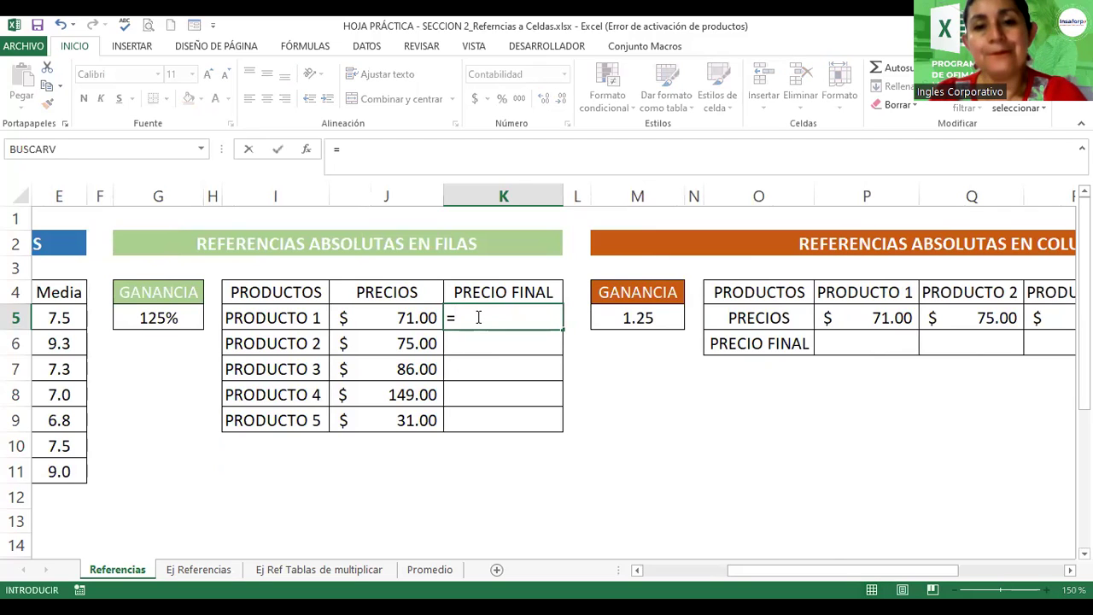
{"action": "left_click", "coordinate": [389, 318]}
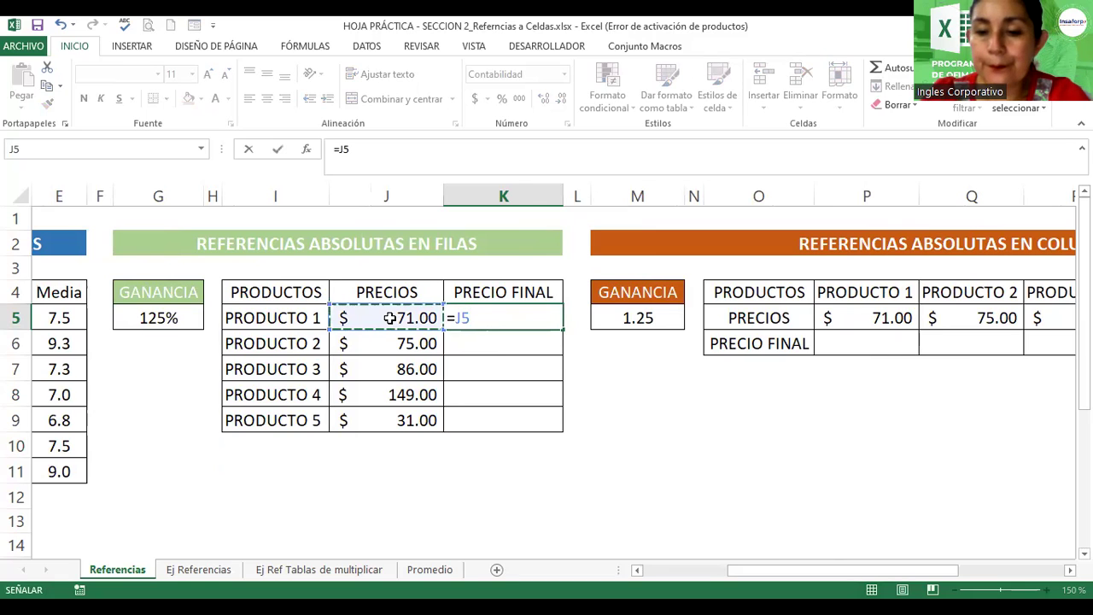
{"action": "type", "text": "*"}
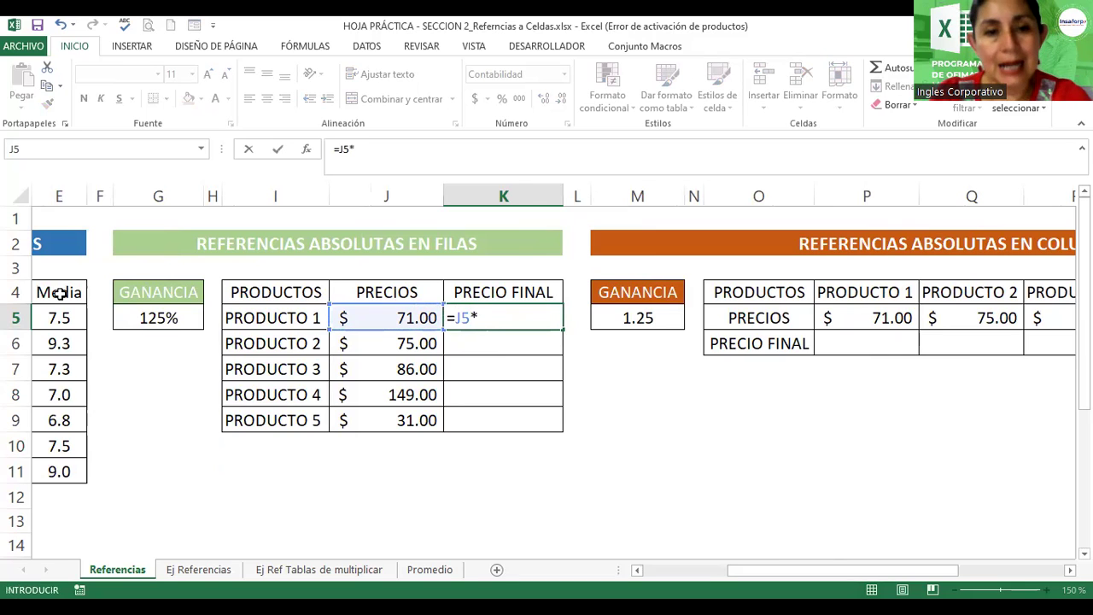
{"action": "left_click", "coordinate": [155, 322]}
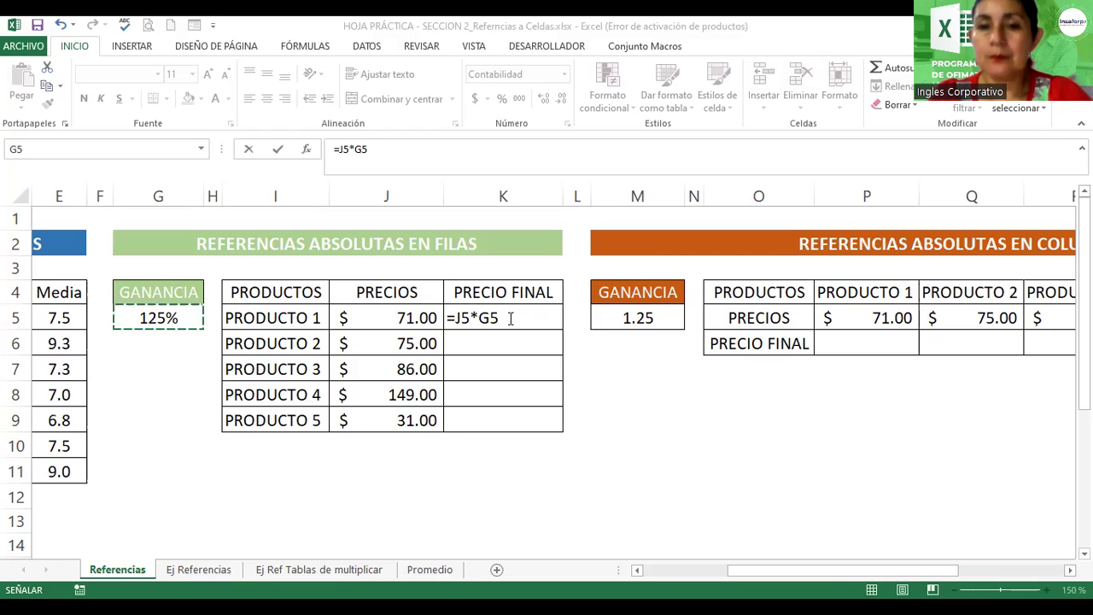
{"action": "key", "text": "Return"}
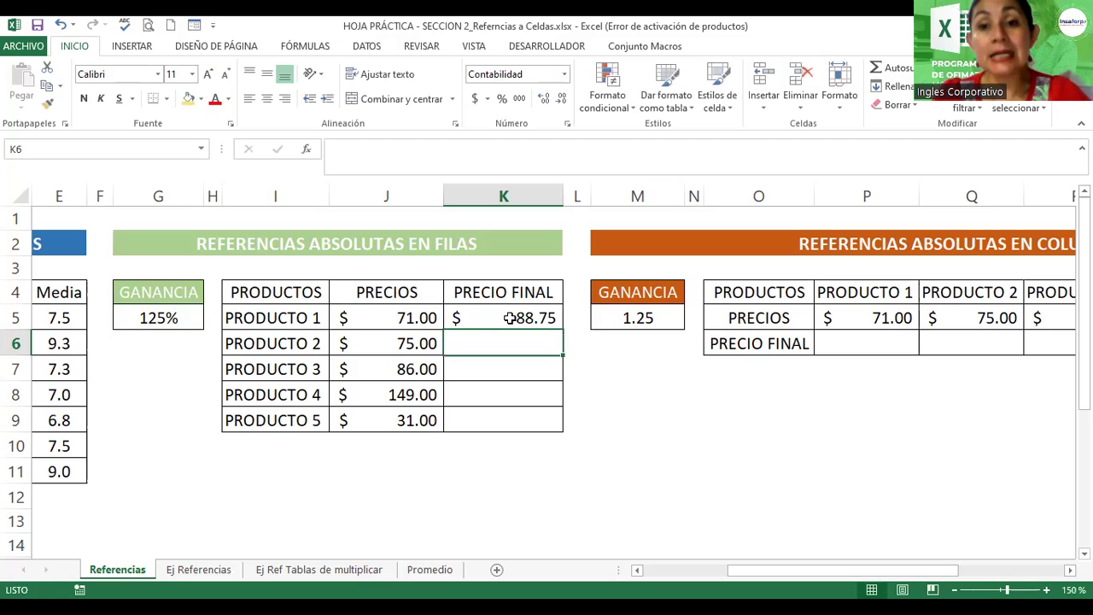
Fill K5's =J5*G5 formula down to K9 for PRODUCTO 2–5
{"action": "left_click", "coordinate": [510, 318]}
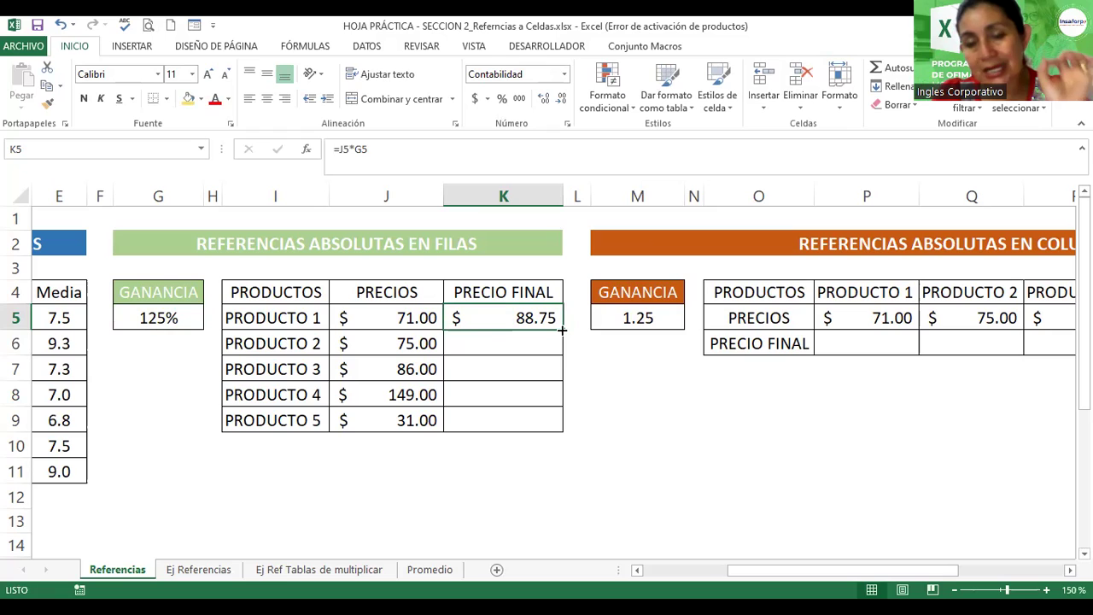
{"action": "left_click_drag", "start_coordinate": [562, 330], "coordinate": [562, 365]}
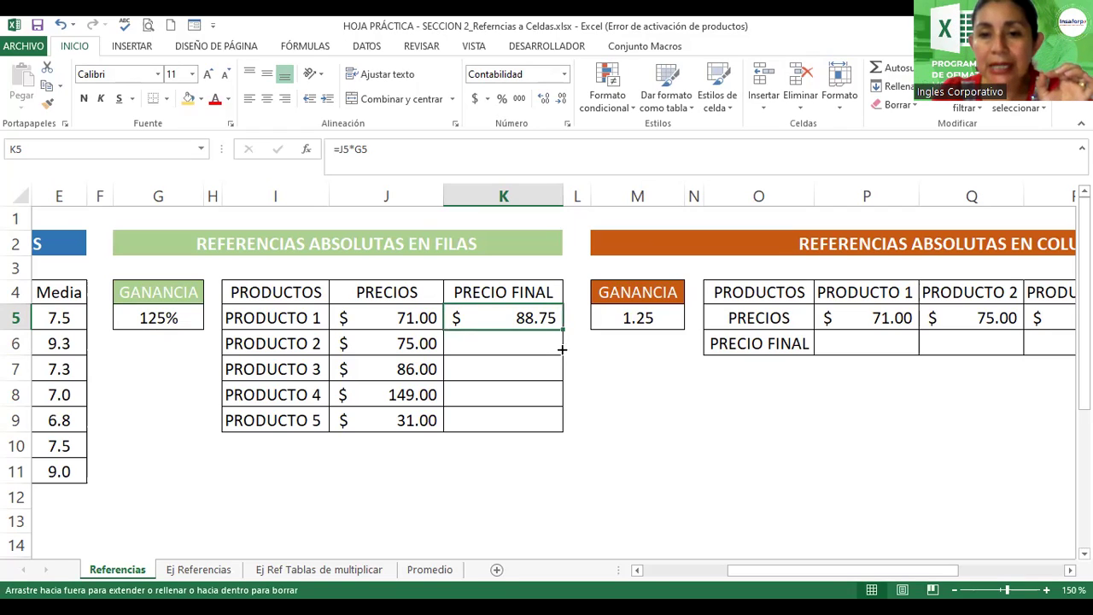
{"action": "left_click_drag", "start_coordinate": [562, 366], "coordinate": [563, 430]}
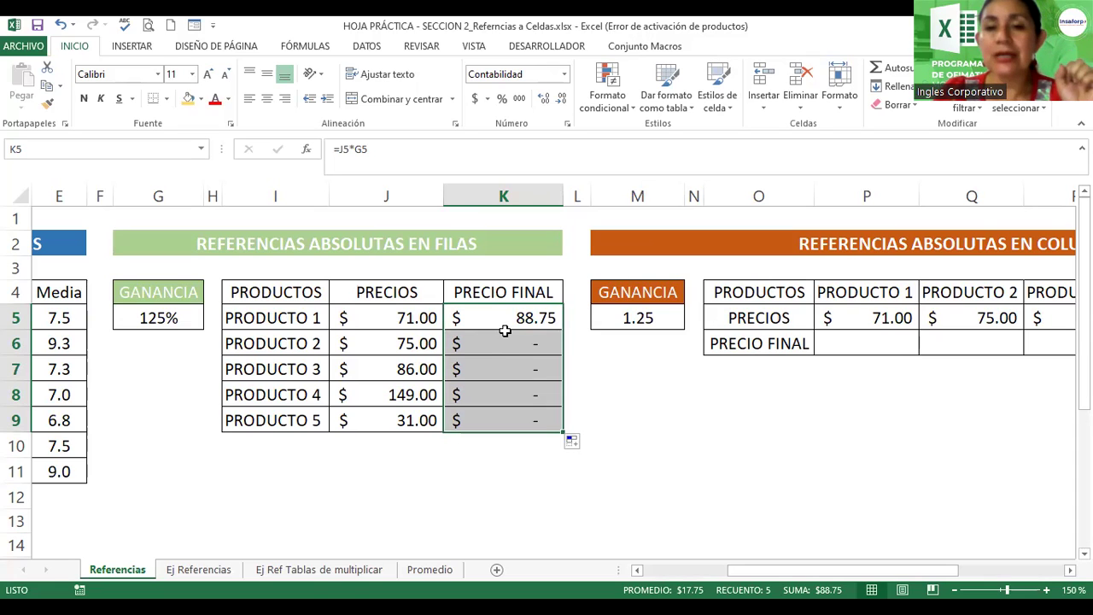
{"action": "left_click", "coordinate": [499, 318]}
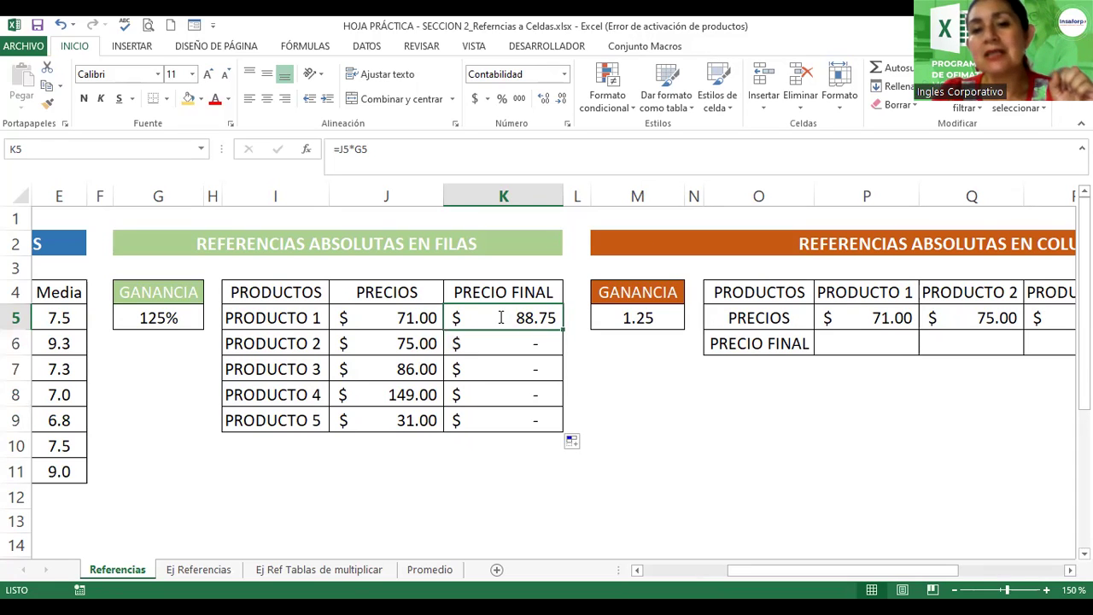
{"action": "double_click", "coordinate": [500, 318]}
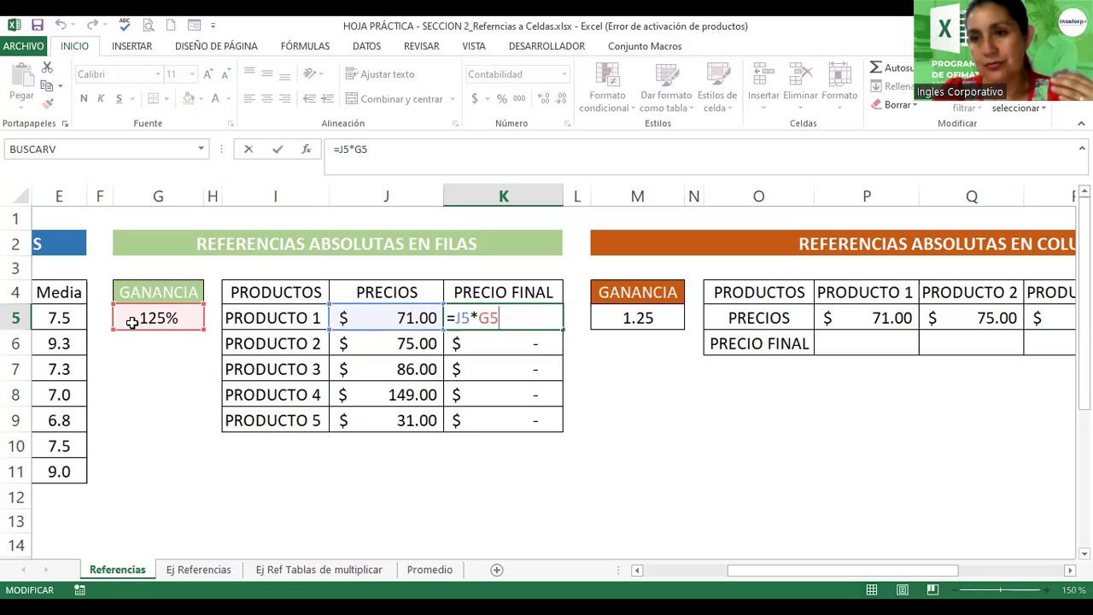
{"action": "key", "text": "Return"}
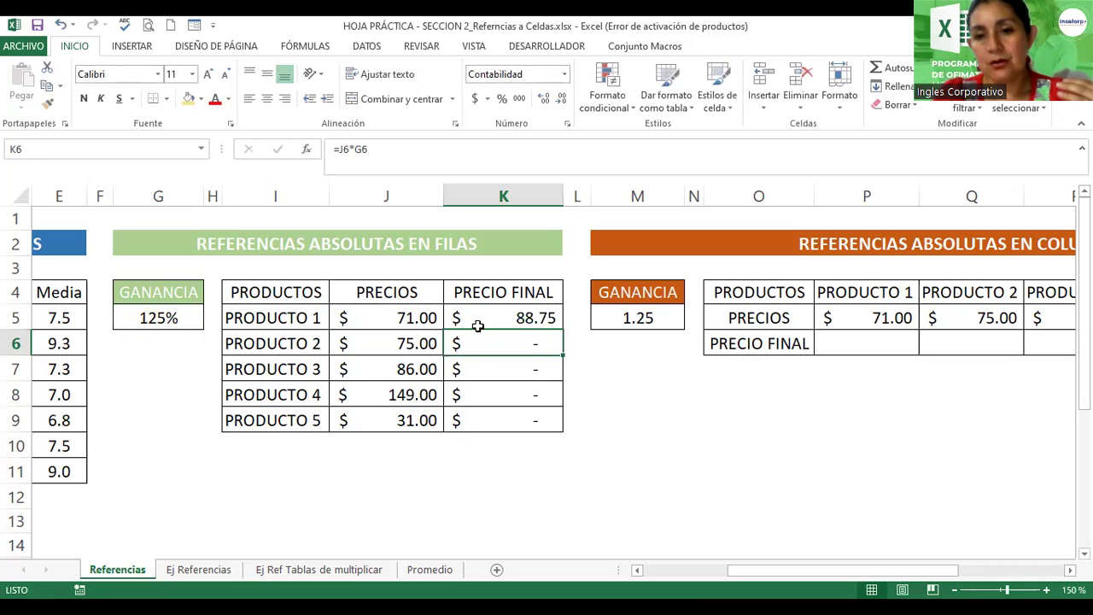
{"action": "double_click", "coordinate": [476, 346]}
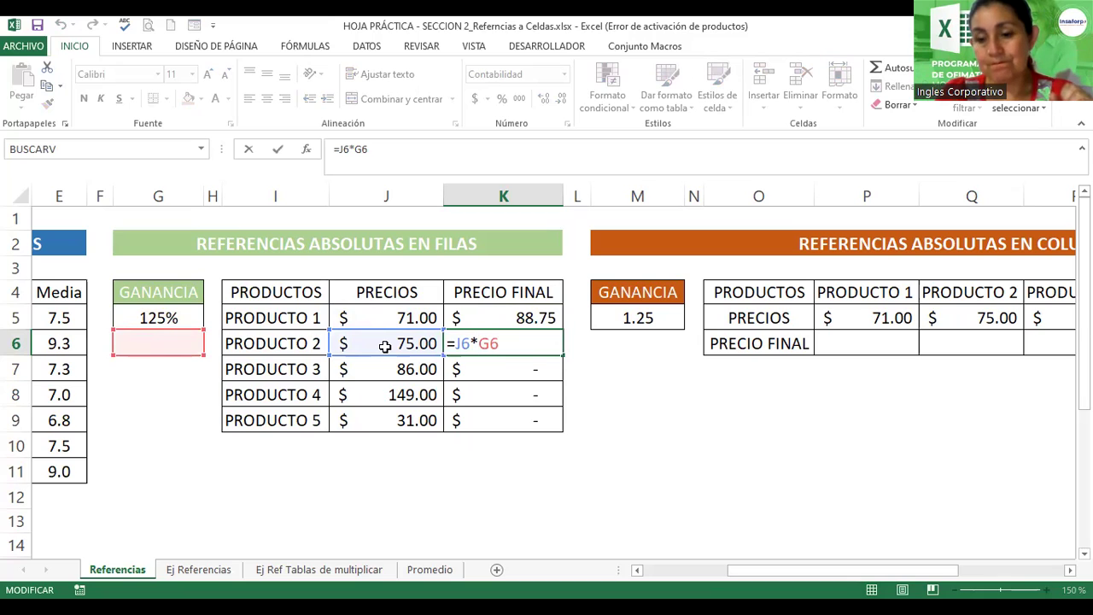
{"action": "key", "text": "Return"}
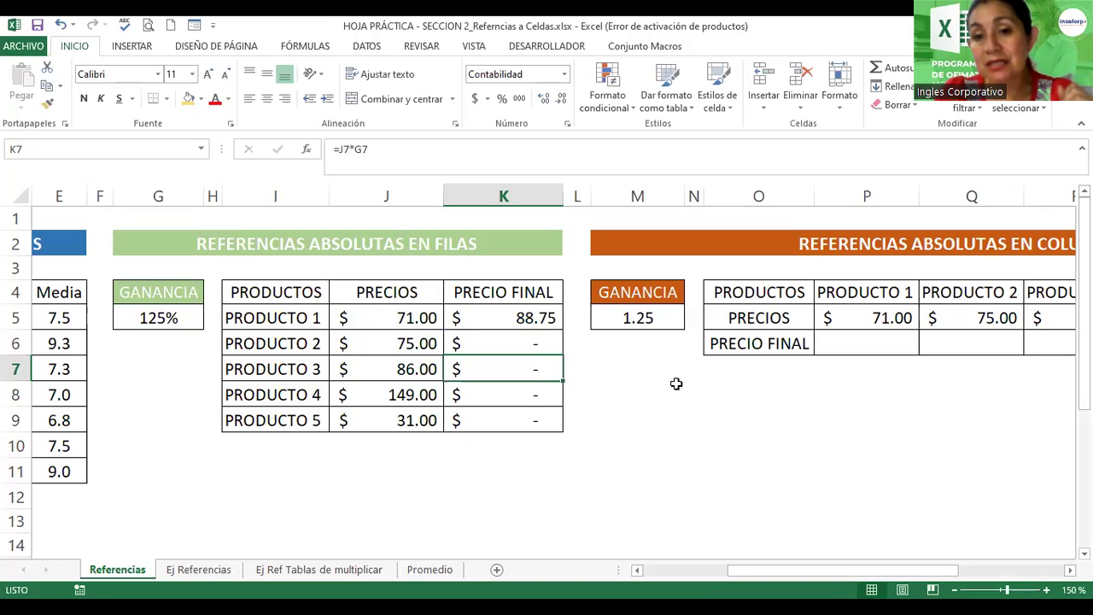
{"action": "double_click", "coordinate": [469, 368]}
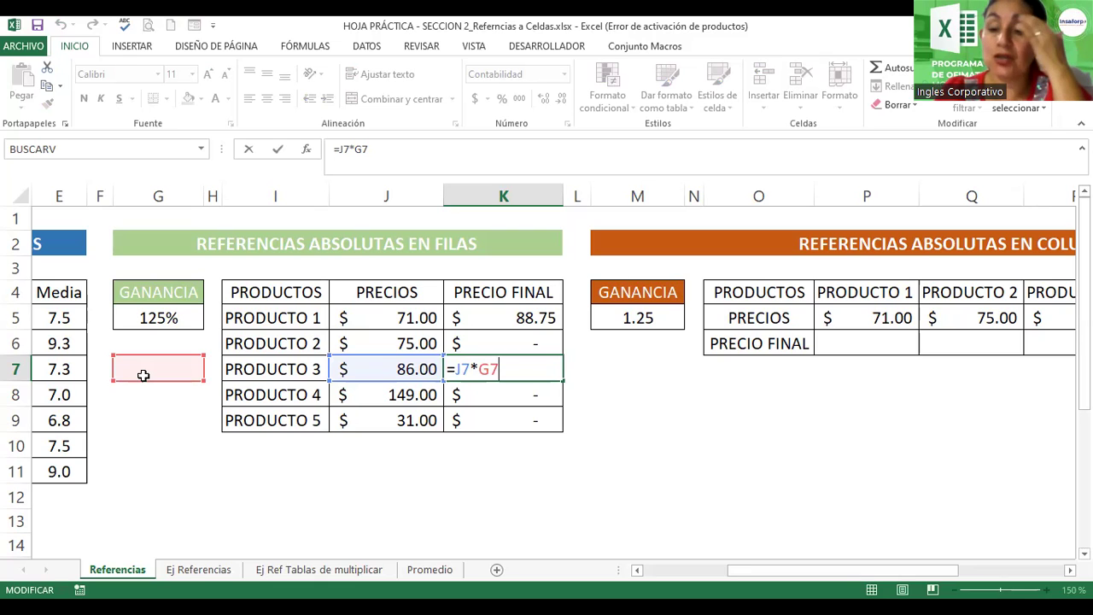
{"action": "key", "text": "Return"}
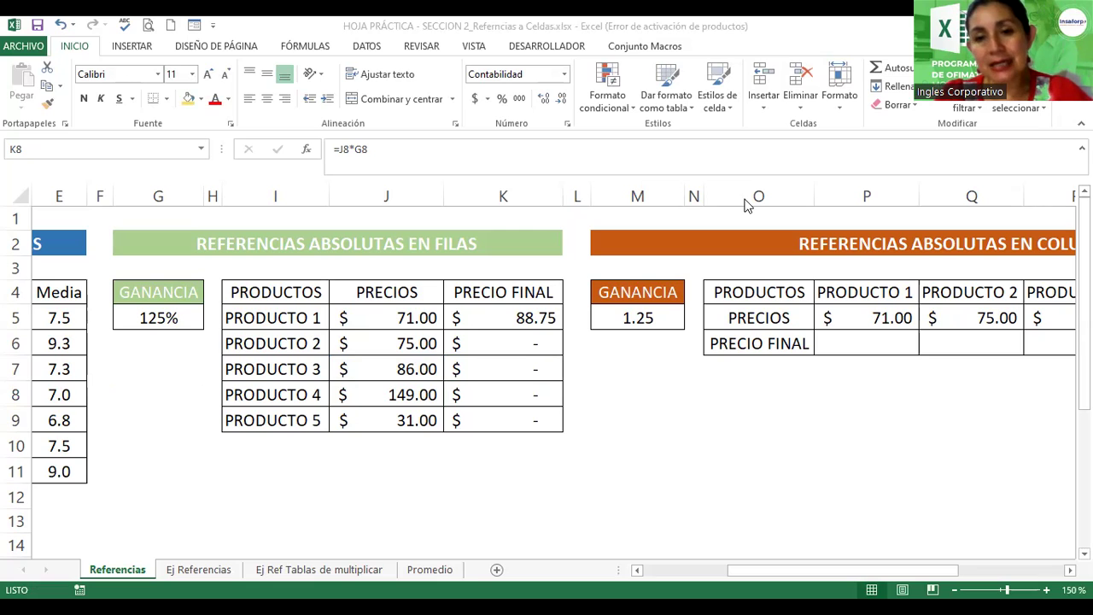
Confirm K5's =J5*G5 formula and fill it down again through K9
{"action": "double_click", "coordinate": [511, 318]}
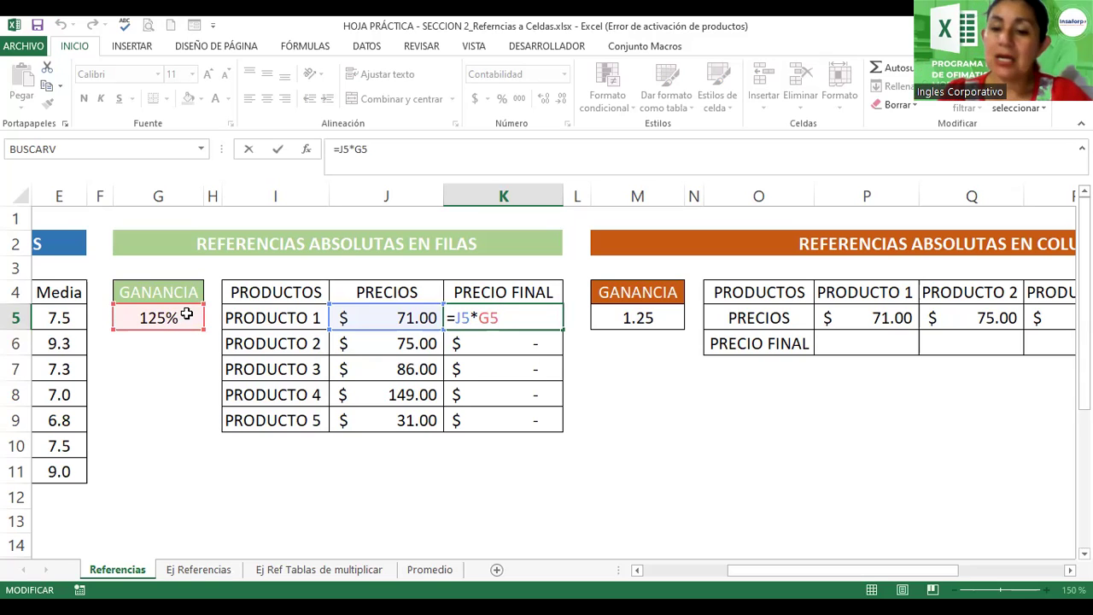
{"action": "key", "text": "Return"}
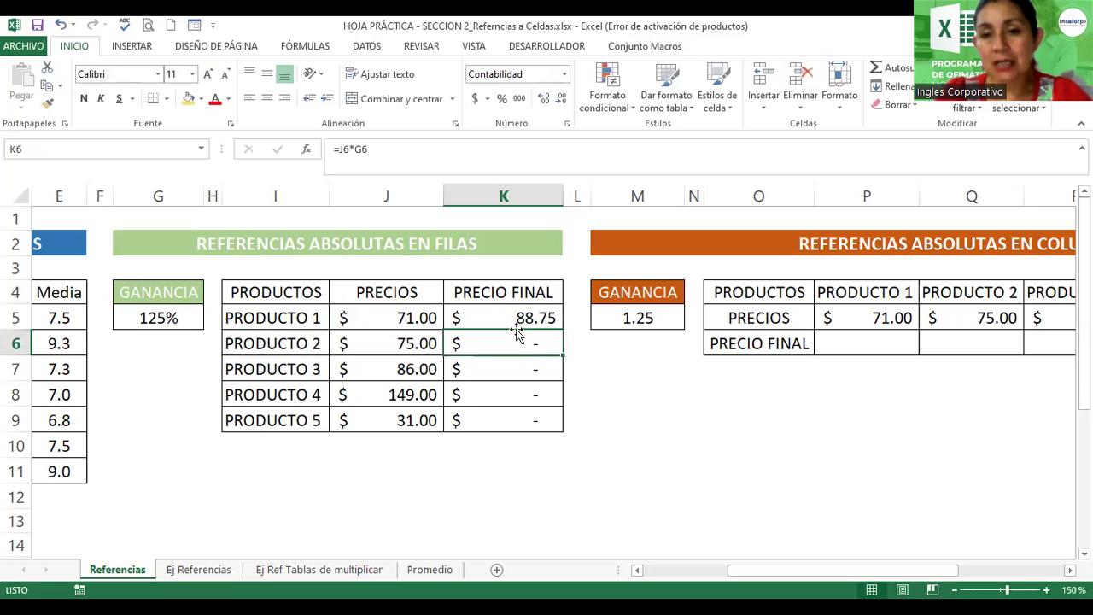
{"action": "left_click", "coordinate": [554, 323]}
{"action": "left_click_drag", "start_coordinate": [563, 329], "coordinate": [565, 430]}
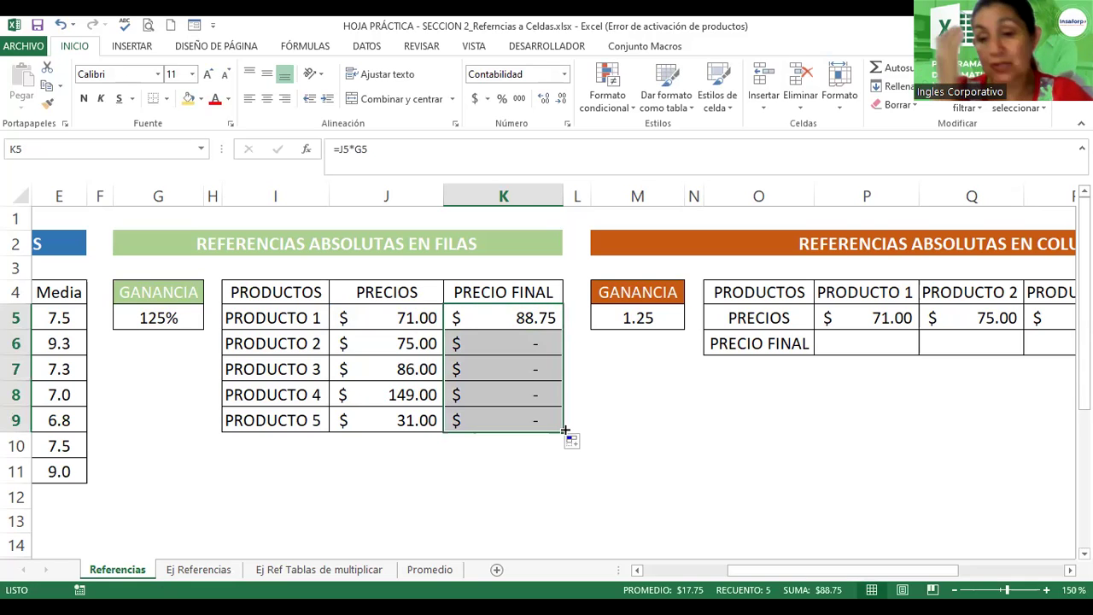
Inspect the copied formulas in K6–K9, check the G5 rate, then reopen K5 for editing
{"action": "double_click", "coordinate": [511, 339]}
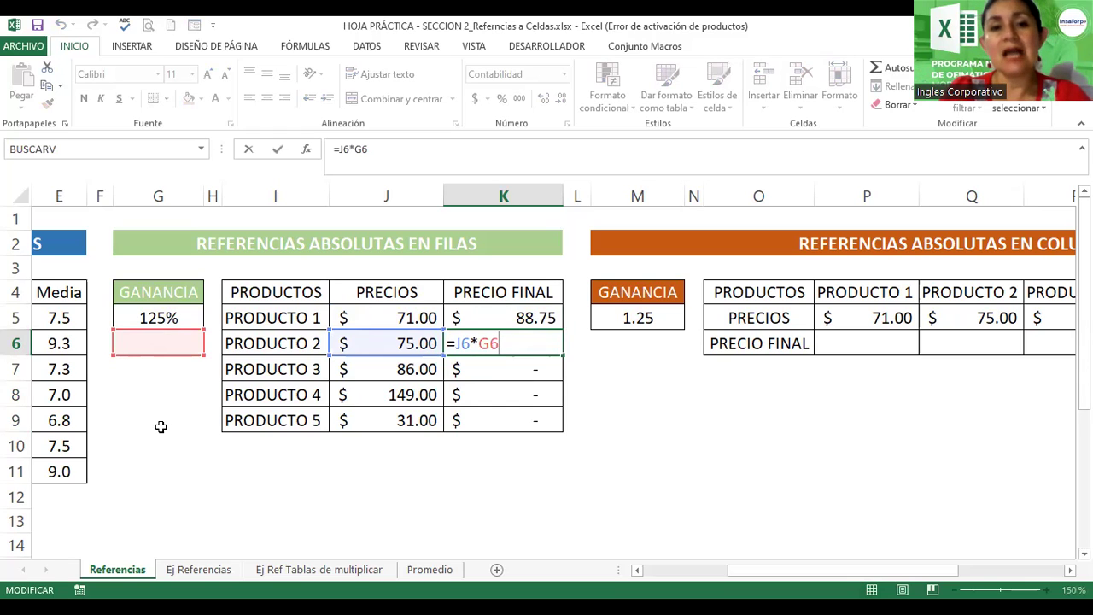
{"action": "key", "text": "Return"}
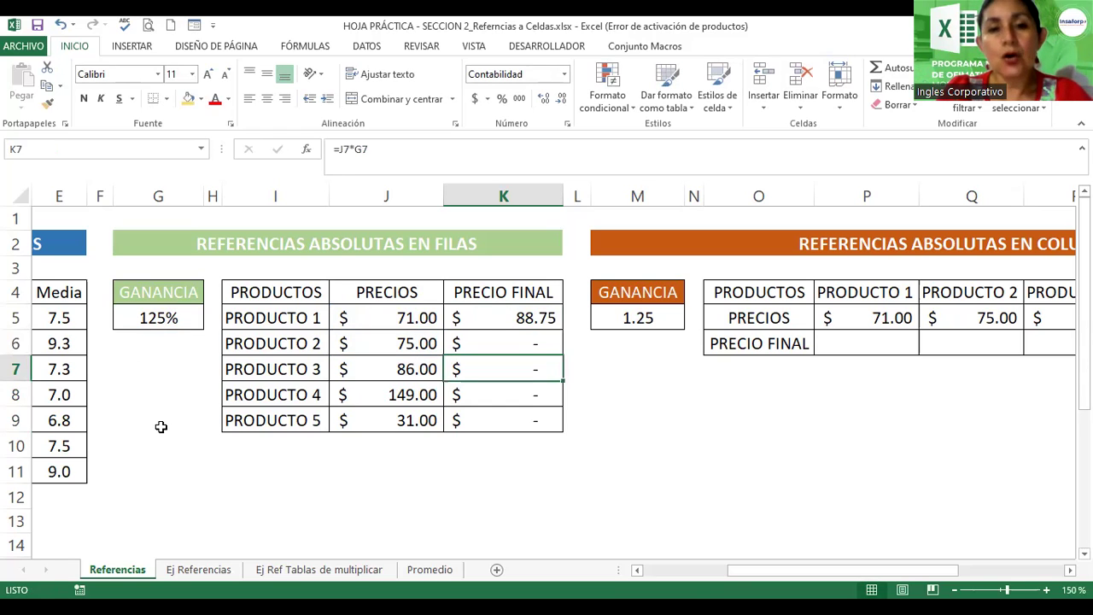
{"action": "key", "text": "Down"}
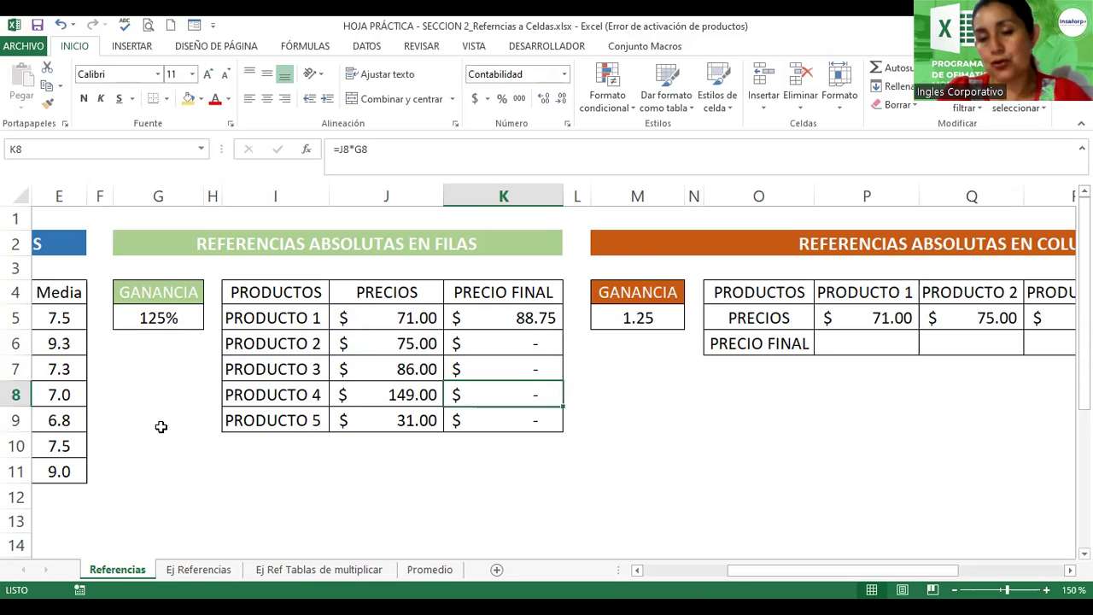
{"action": "key", "text": "Down"}
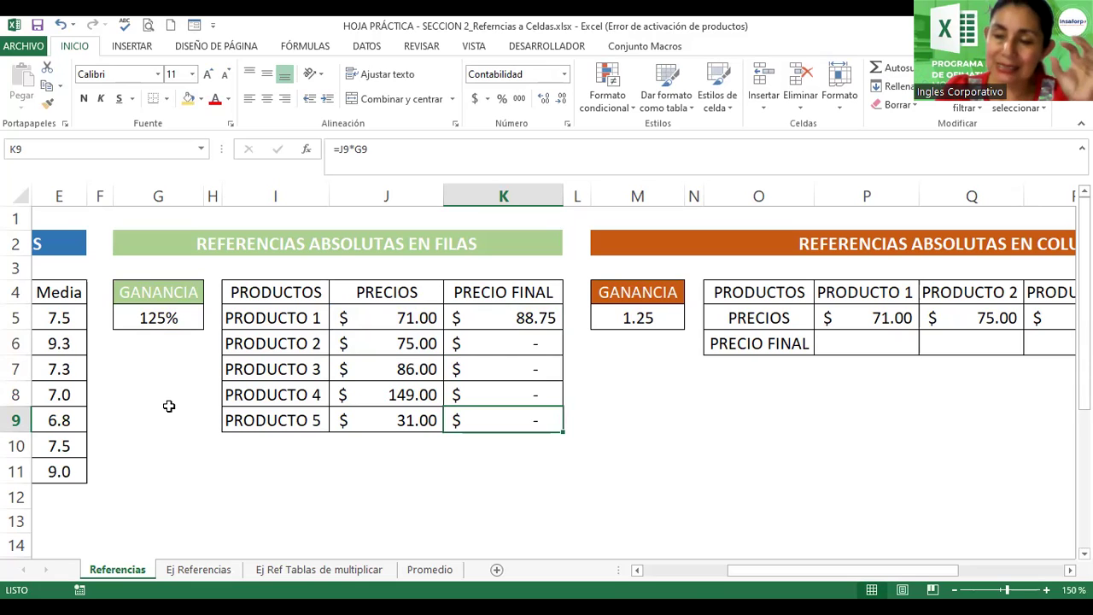
{"action": "left_click", "coordinate": [170, 316]}
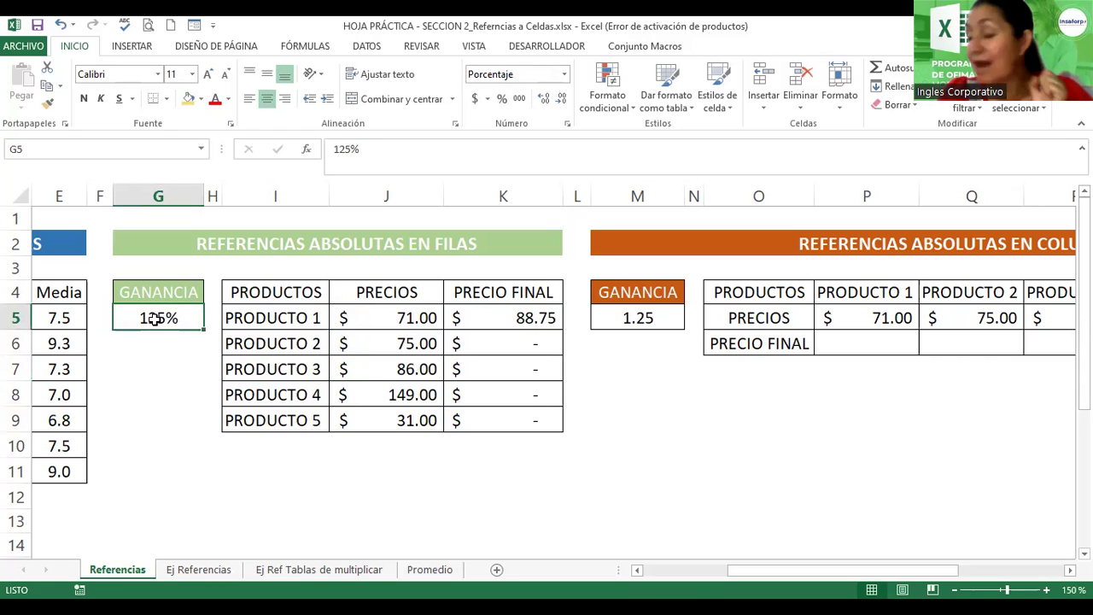
{"action": "left_click", "coordinate": [516, 318]}
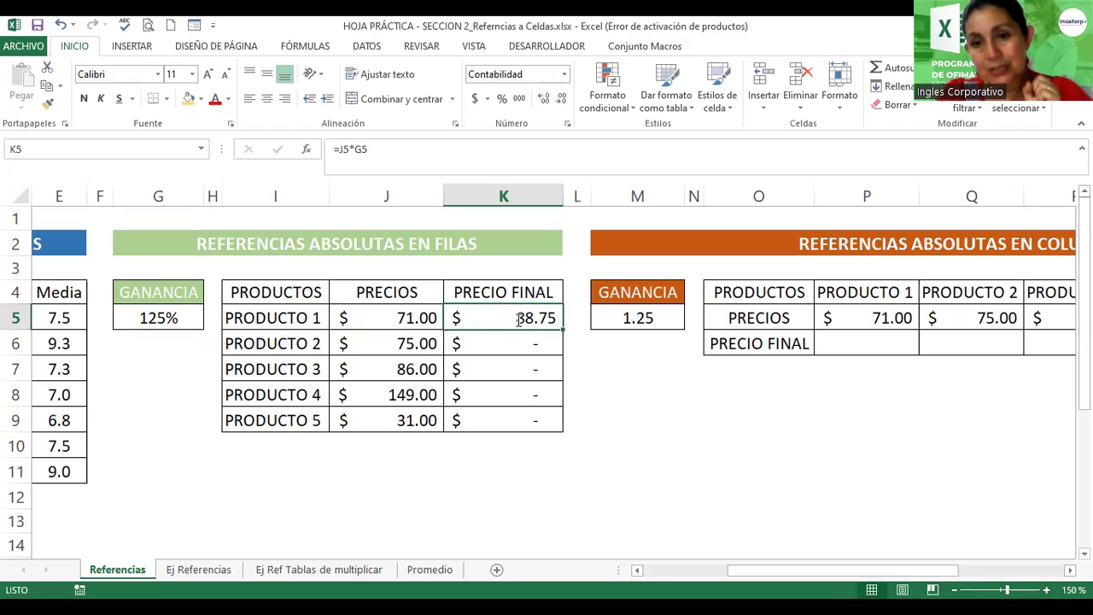
{"action": "double_click", "coordinate": [516, 319]}
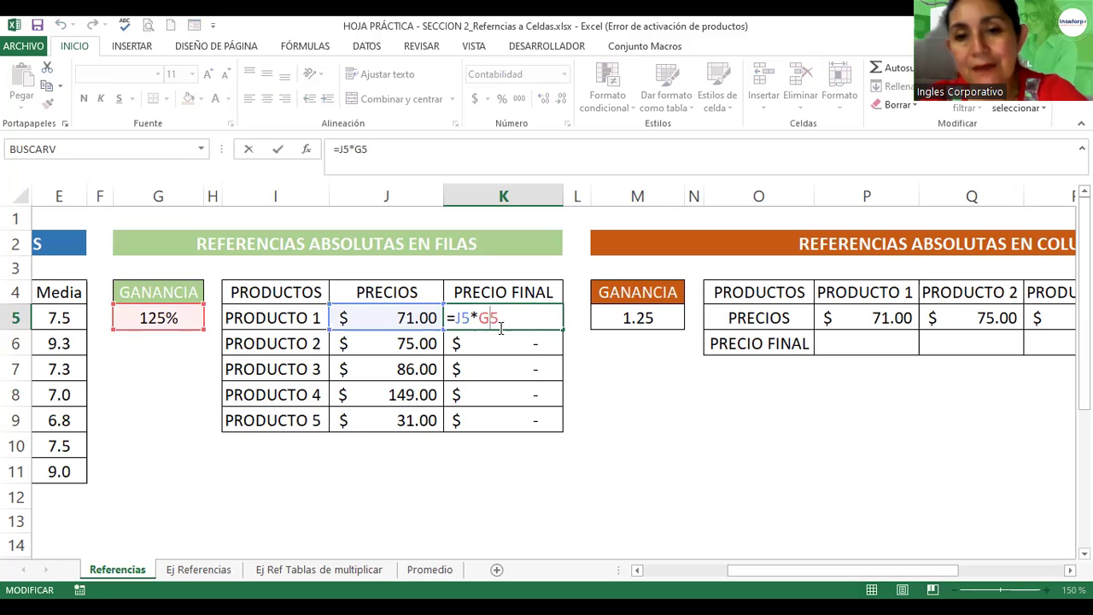
Lock K5's GANANCIA reference as $G$5 so the formula reads =J5*$G$5
{"action": "key", "text": "F4"}
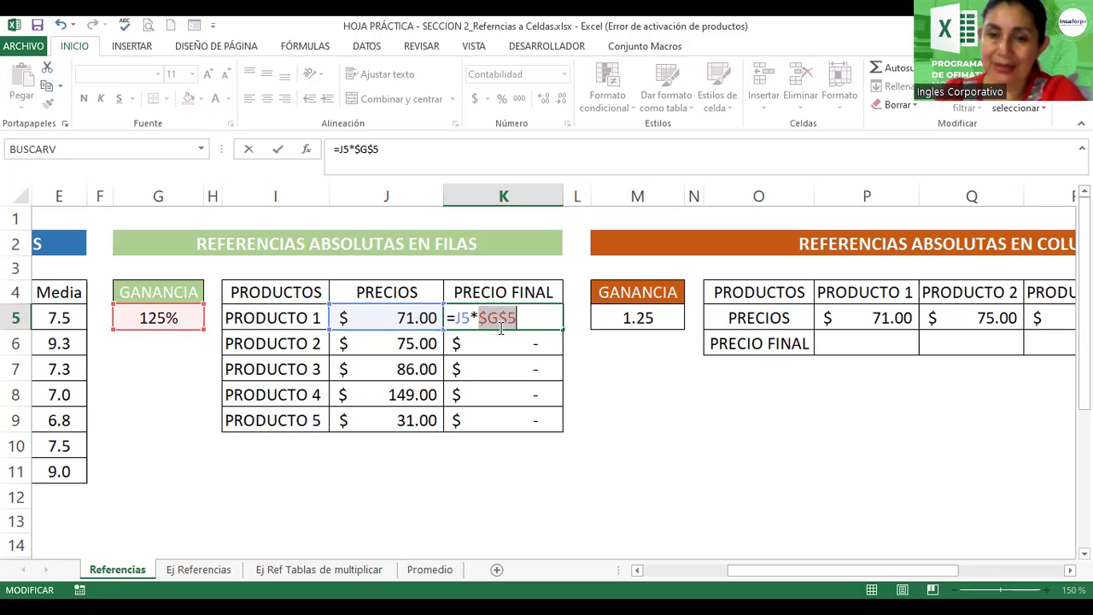
{"action": "left_click", "coordinate": [490, 319]}
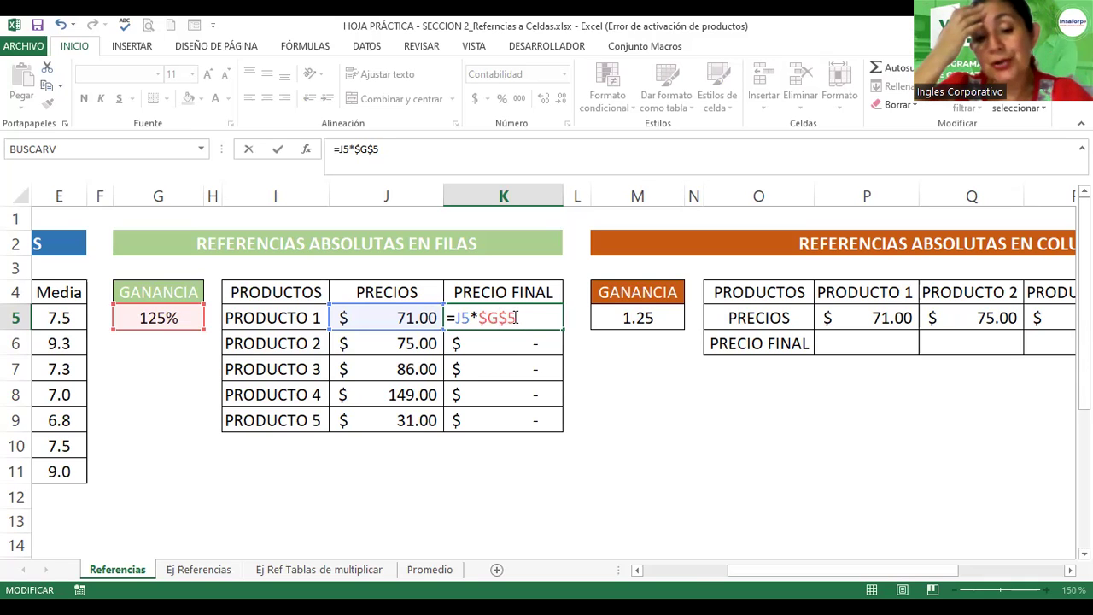
{"action": "key", "text": "Left"}
{"action": "key", "text": "Left"}
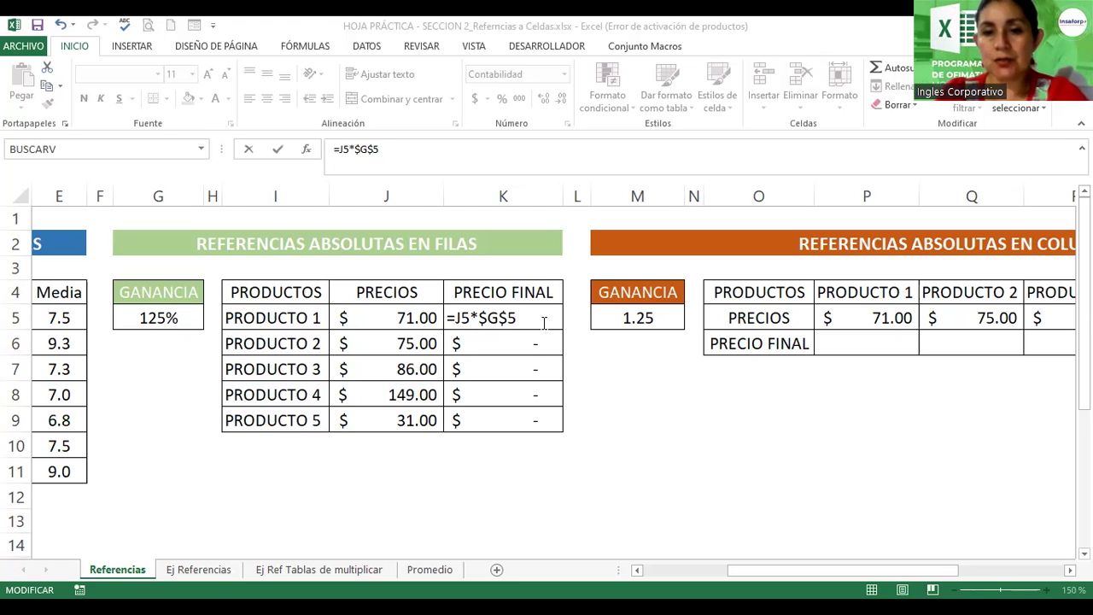
Confirm =J5*$G$5 in K5 and fill it down to K9, giving 93.75, 107.50, 186.25, 38.75
{"action": "key", "text": "Return"}
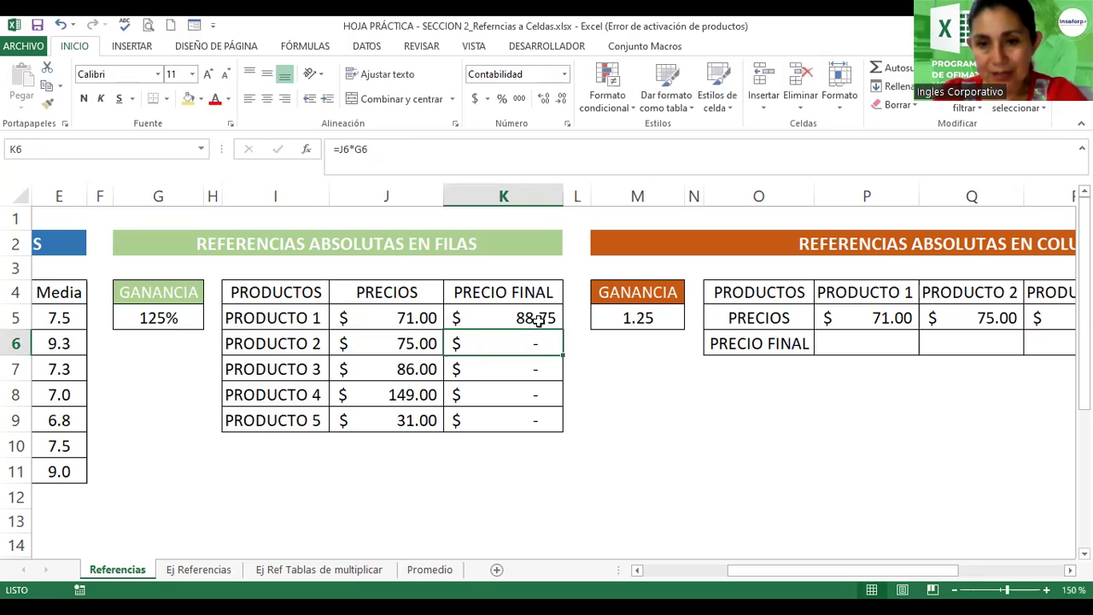
{"action": "left_click", "coordinate": [540, 318]}
{"action": "left_click_drag", "start_coordinate": [562, 329], "coordinate": [565, 374]}
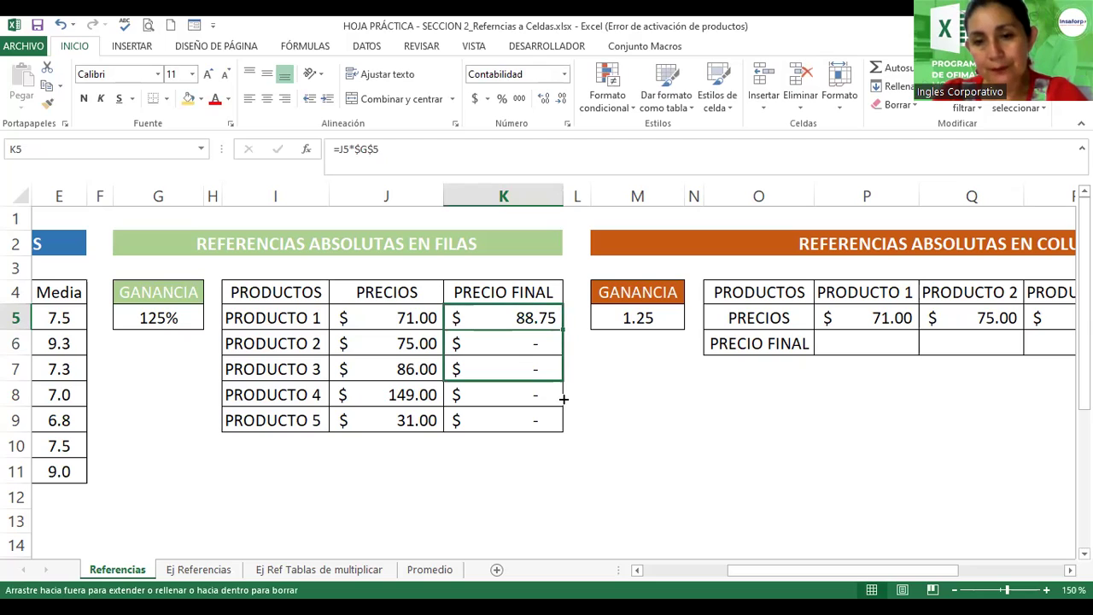
{"action": "left_click_drag", "start_coordinate": [565, 374], "coordinate": [563, 430]}
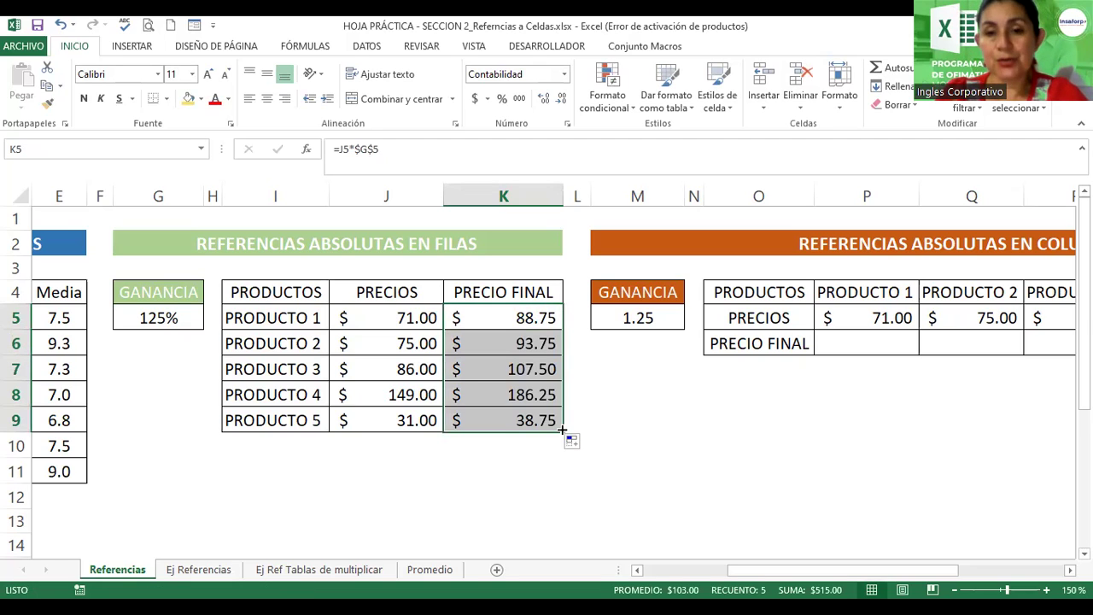
Inspect the filled formulas in K6, K7 and K8, each still using $G$5
{"action": "left_click", "coordinate": [507, 343]}
{"action": "double_click", "coordinate": [507, 344]}
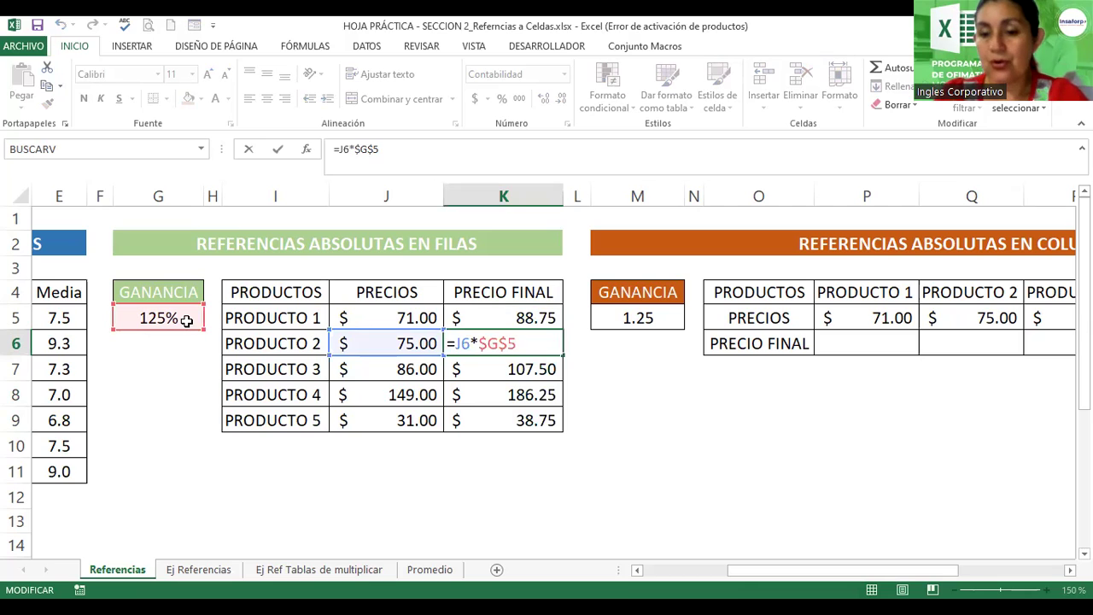
{"action": "key", "text": "Escape"}
{"action": "key", "text": "Return"}
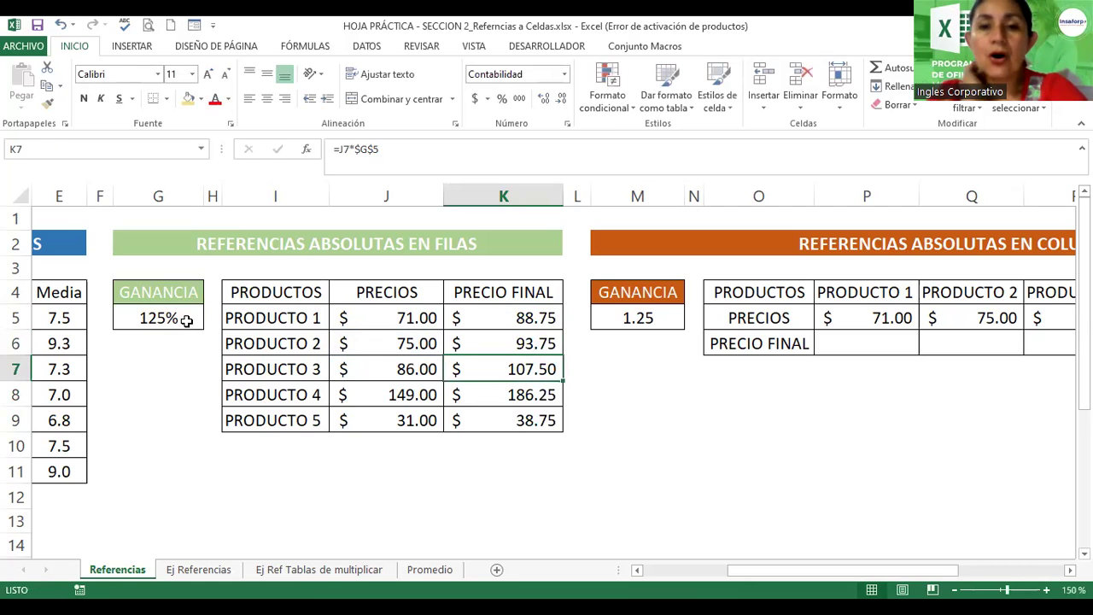
{"action": "key", "text": "F2"}
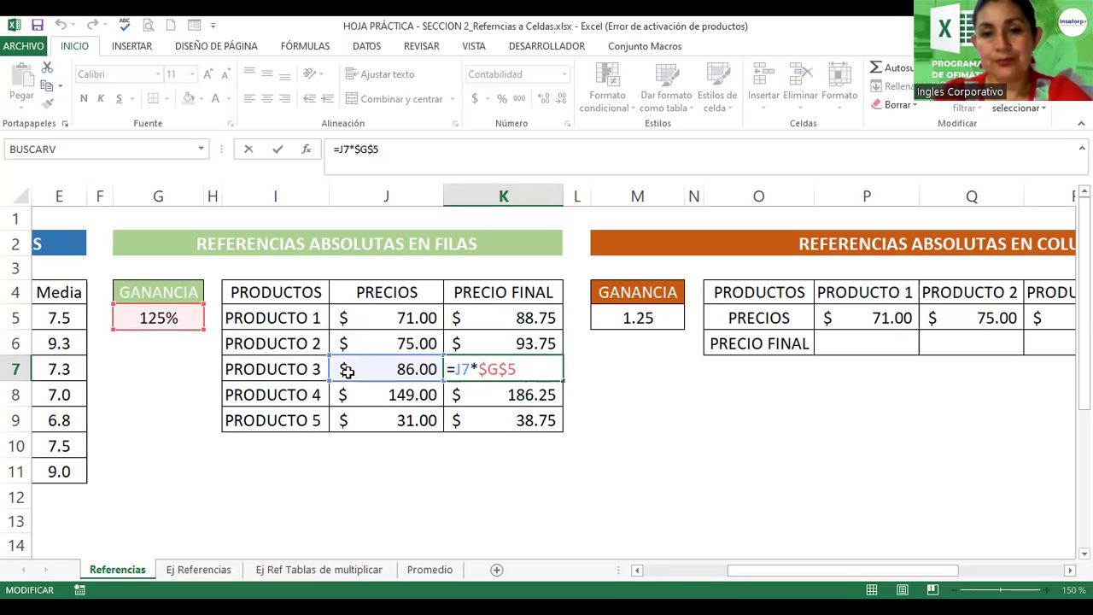
{"action": "key", "text": "Return"}
{"action": "key", "text": "F2"}
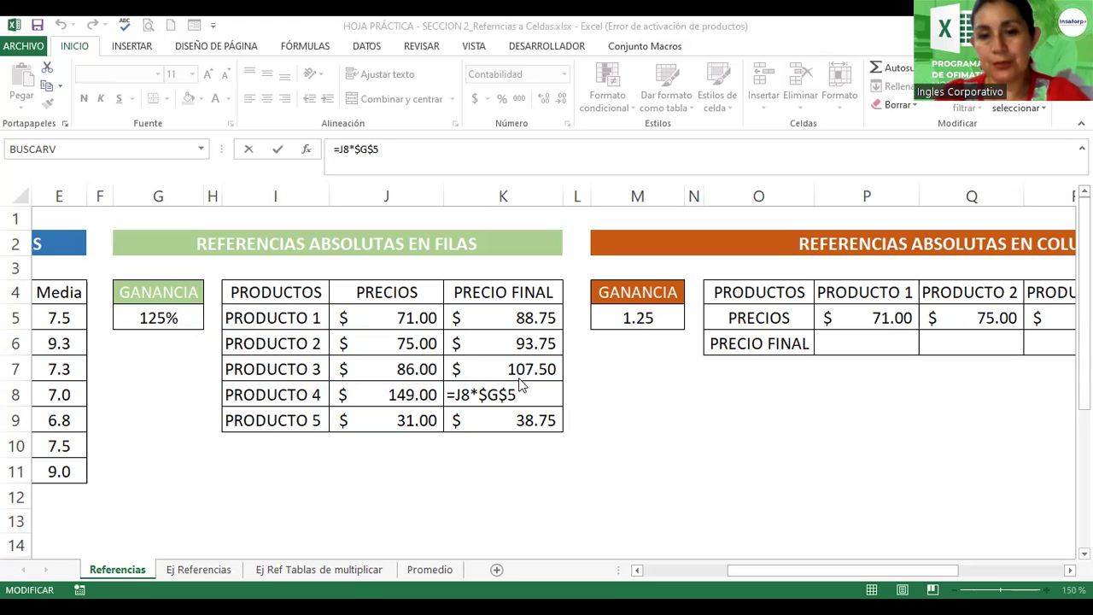
{"action": "key", "text": "Return"}
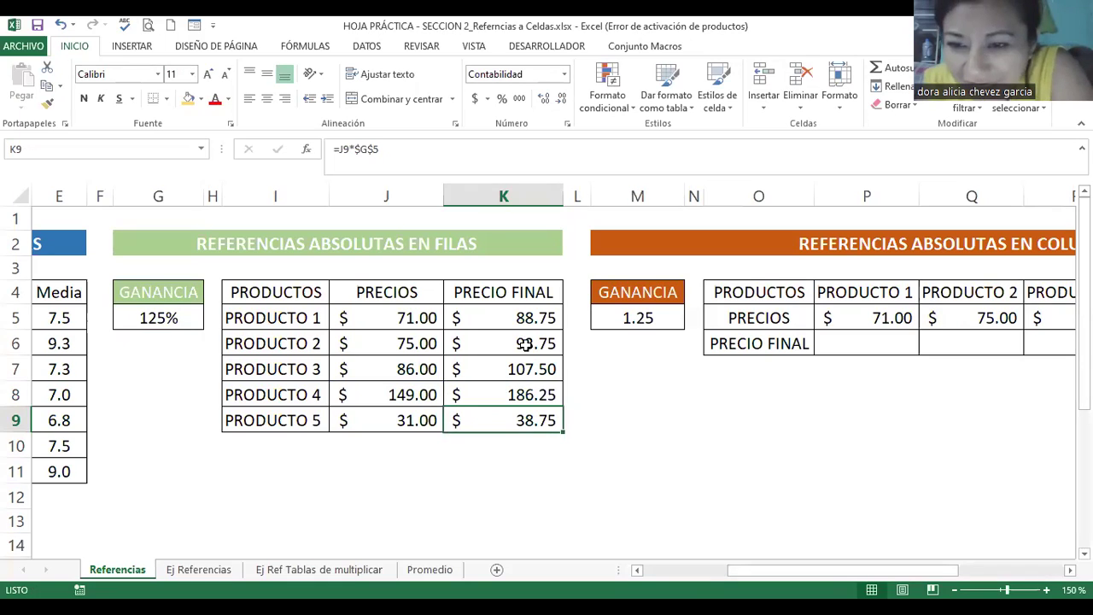
{"action": "double_click", "coordinate": [523, 318]}
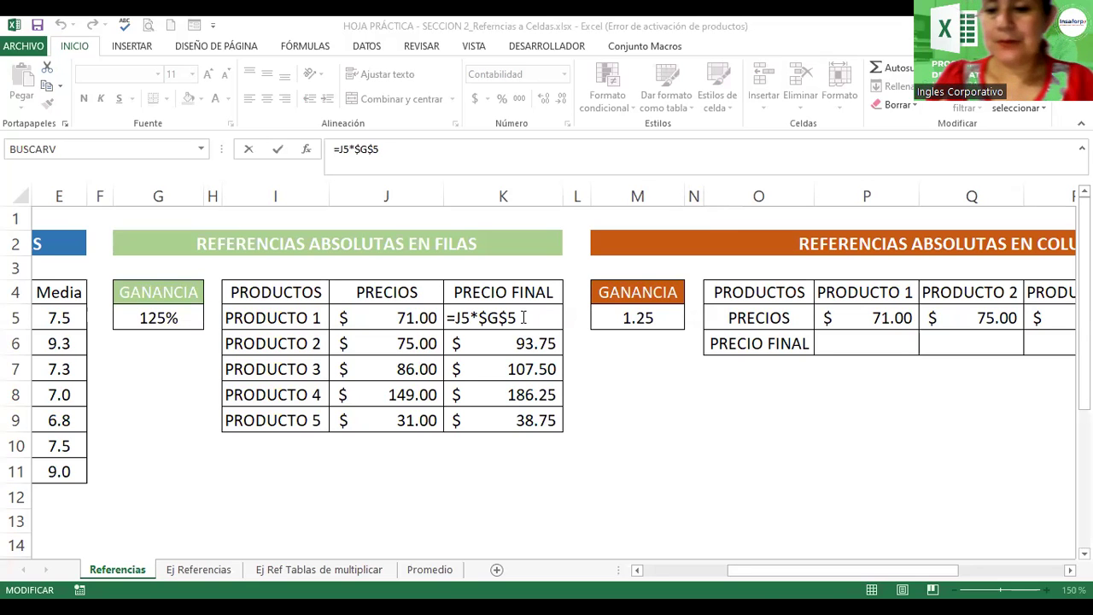
{"action": "key", "text": "Return"}
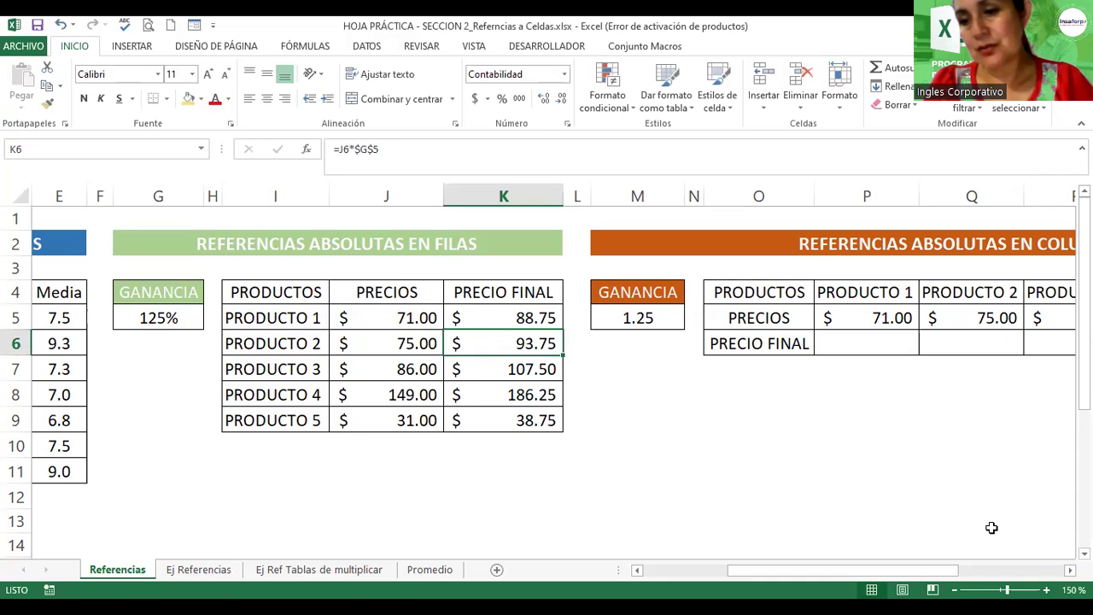
Build =P5+M5 in P6, adding PRODUCTO 1's price to the GANANCIA value
{"action": "left_click", "coordinate": [1070, 570]}
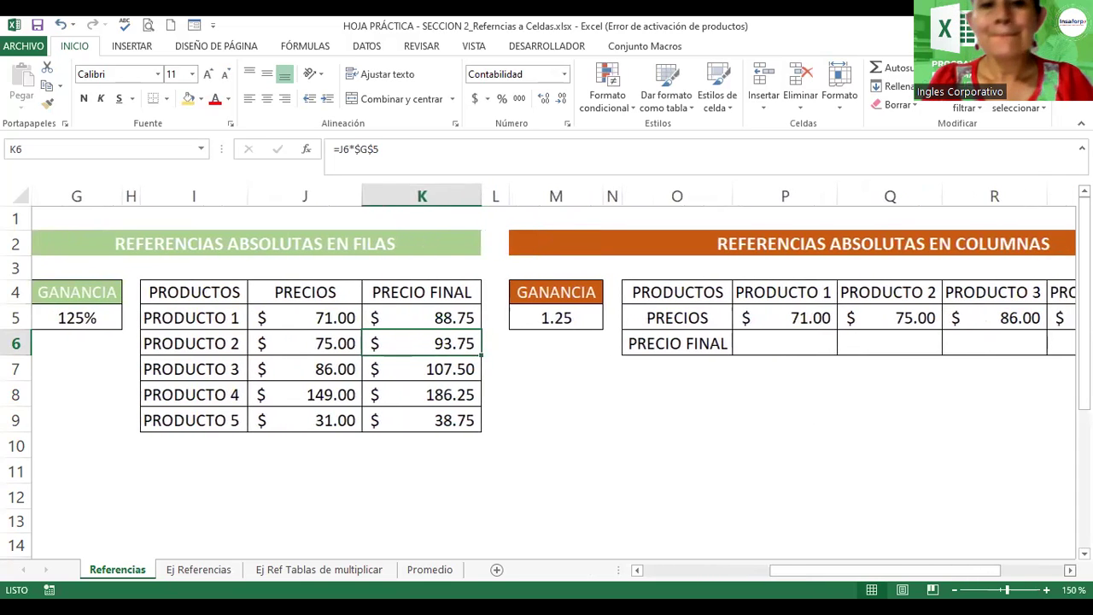
{"action": "scroll", "coordinate": [553, 376], "scroll_direction": "right", "scroll_amount": 1}
{"action": "scroll", "coordinate": [553, 376], "scroll_direction": "right", "scroll_amount": 1}
{"action": "scroll", "coordinate": [553, 375], "scroll_direction": "right", "scroll_amount": 2}
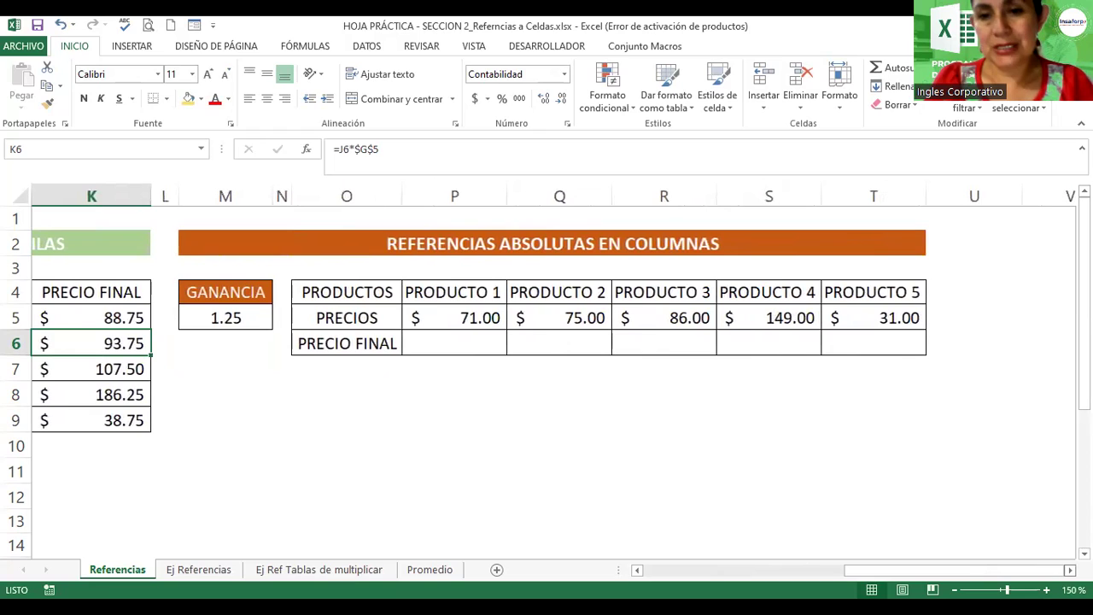
{"action": "left_click", "coordinate": [435, 346]}
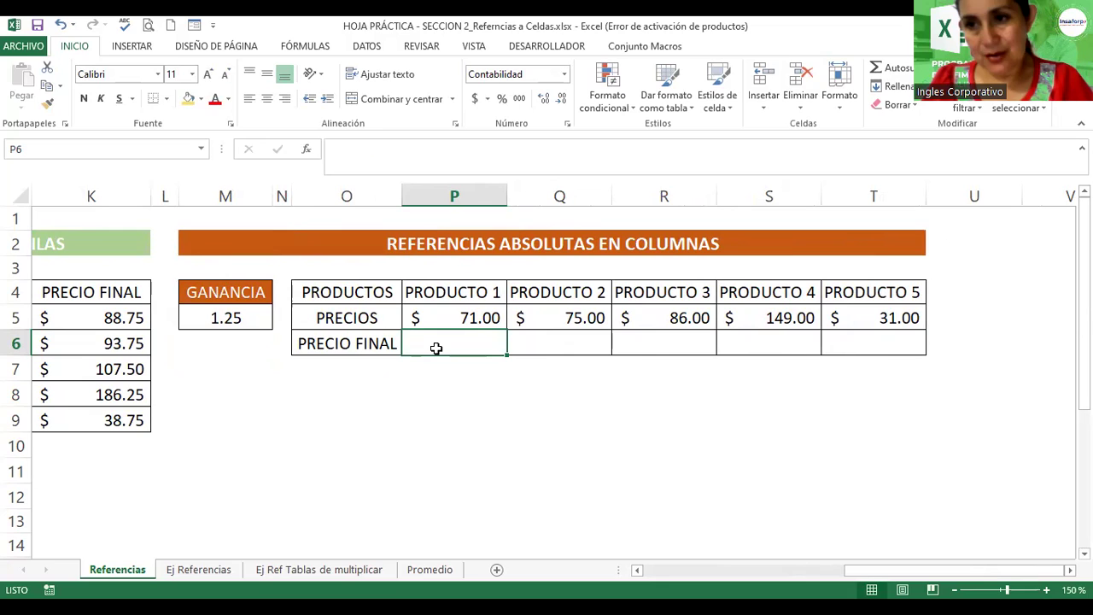
{"action": "type", "text": "="}
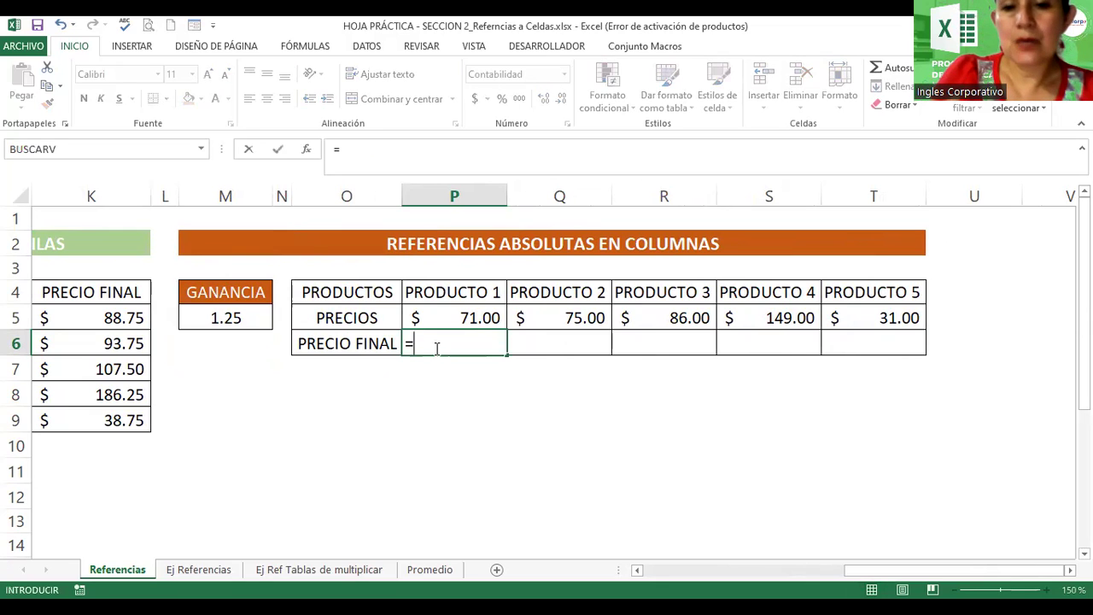
{"action": "left_click", "coordinate": [435, 318]}
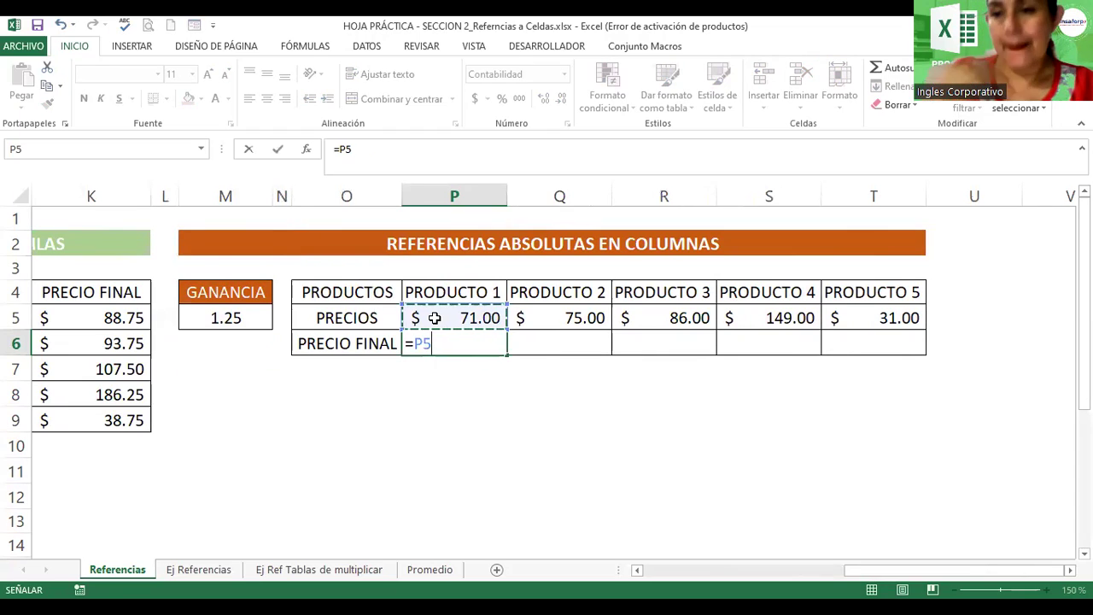
{"action": "type", "text": "+"}
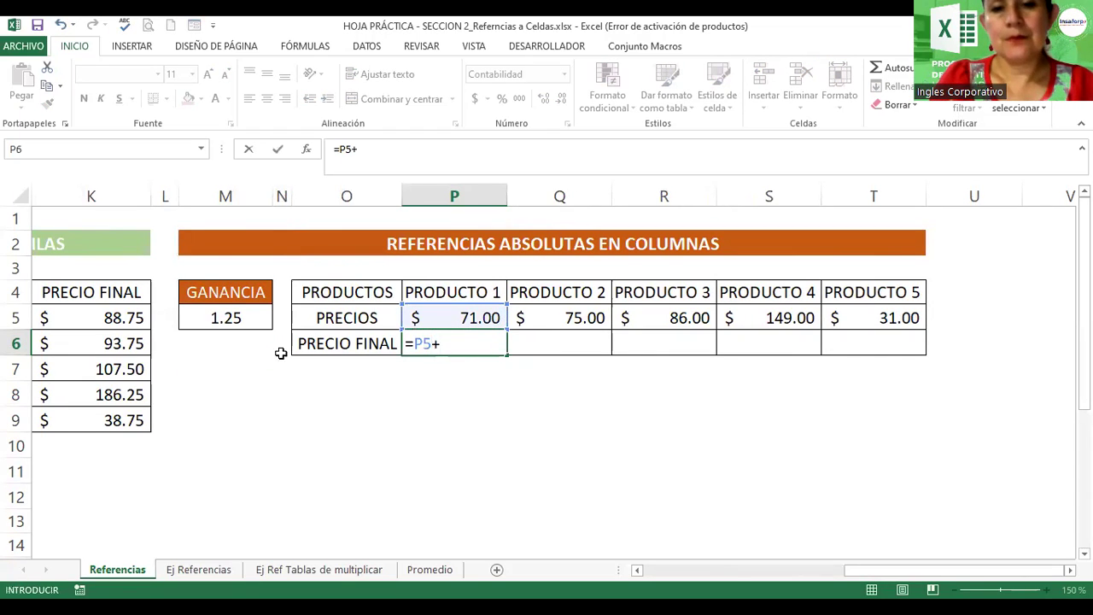
{"action": "left_click", "coordinate": [202, 318]}
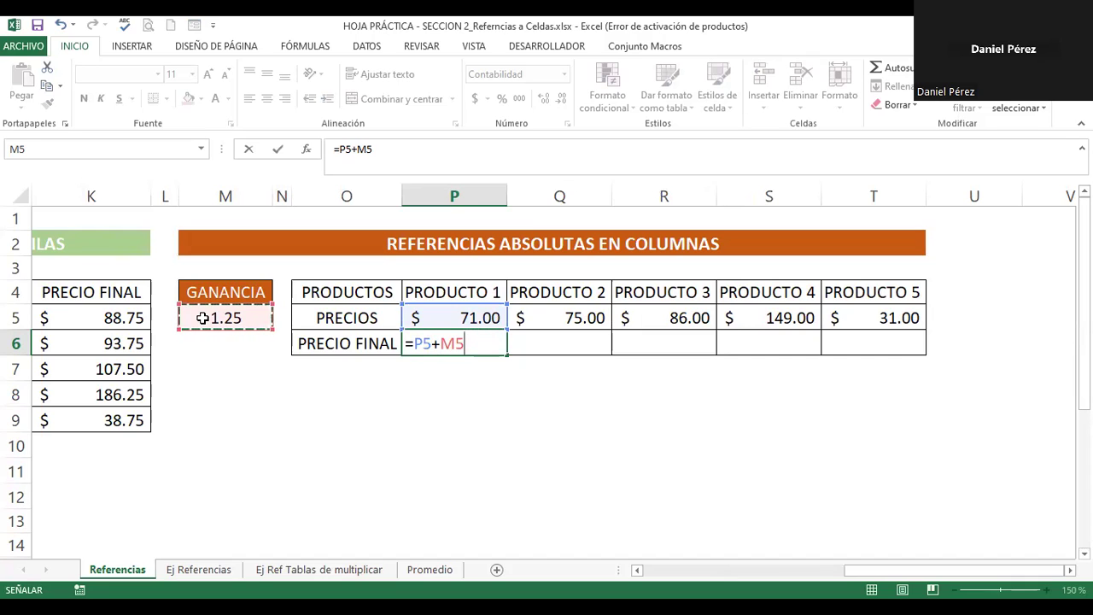
Confirm P6's =P5+M5, fill it across to T6, and reopen P6's formula
{"action": "key", "text": "Return"}
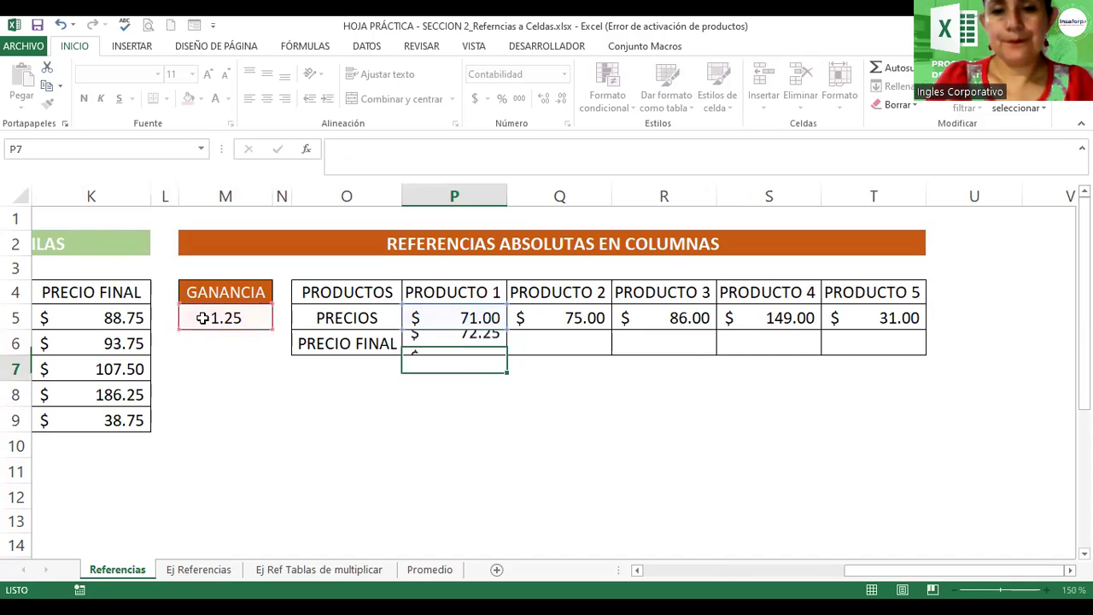
{"action": "left_click", "coordinate": [428, 344]}
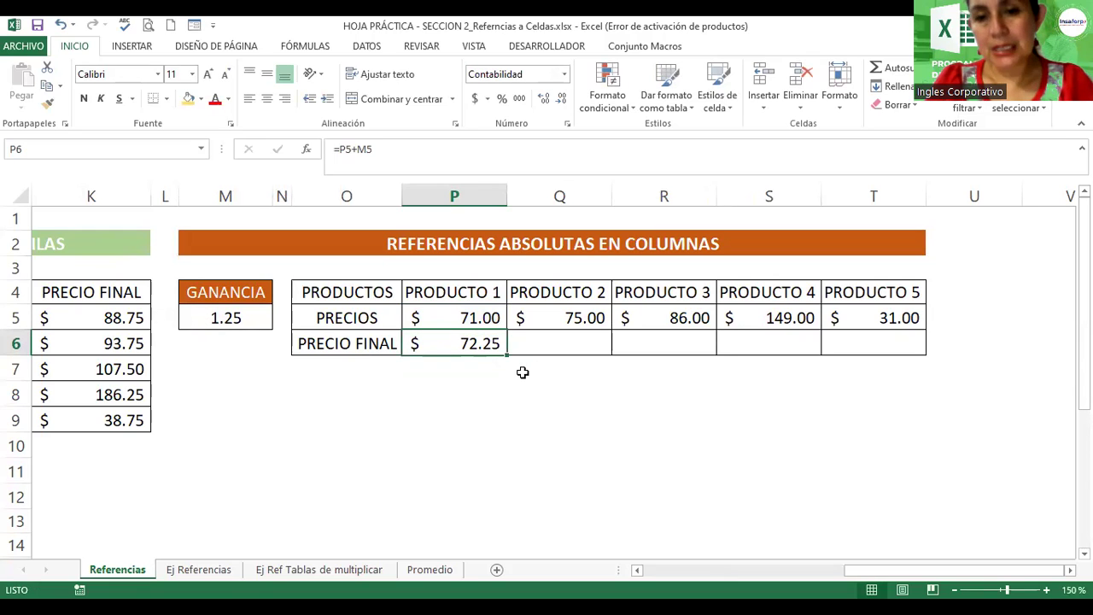
{"action": "left_click_drag", "start_coordinate": [508, 356], "coordinate": [686, 366]}
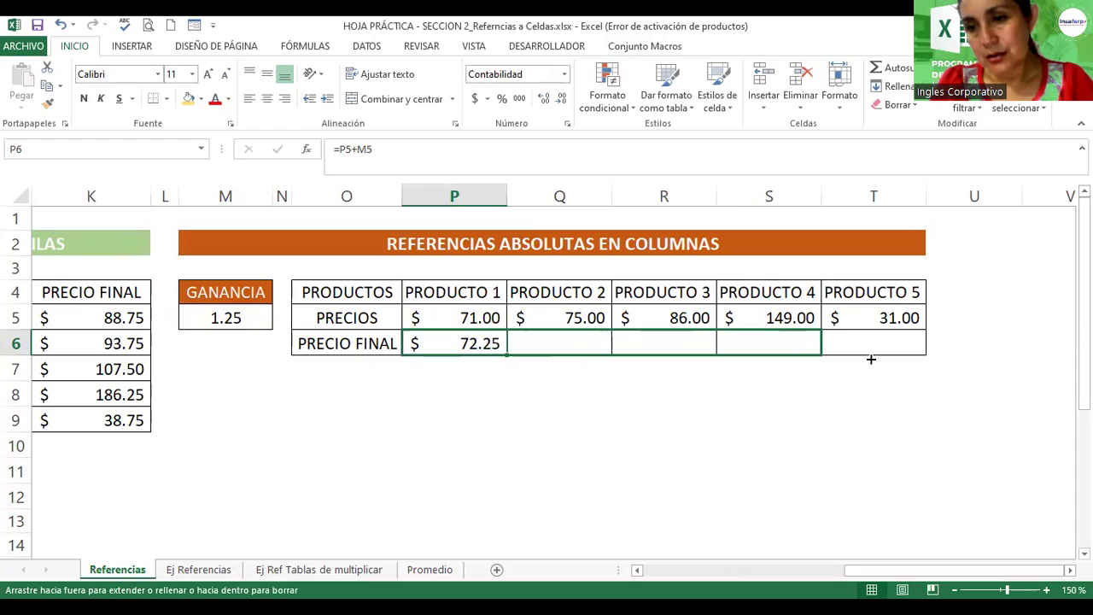
{"action": "left_click_drag", "start_coordinate": [685, 366], "coordinate": [886, 361]}
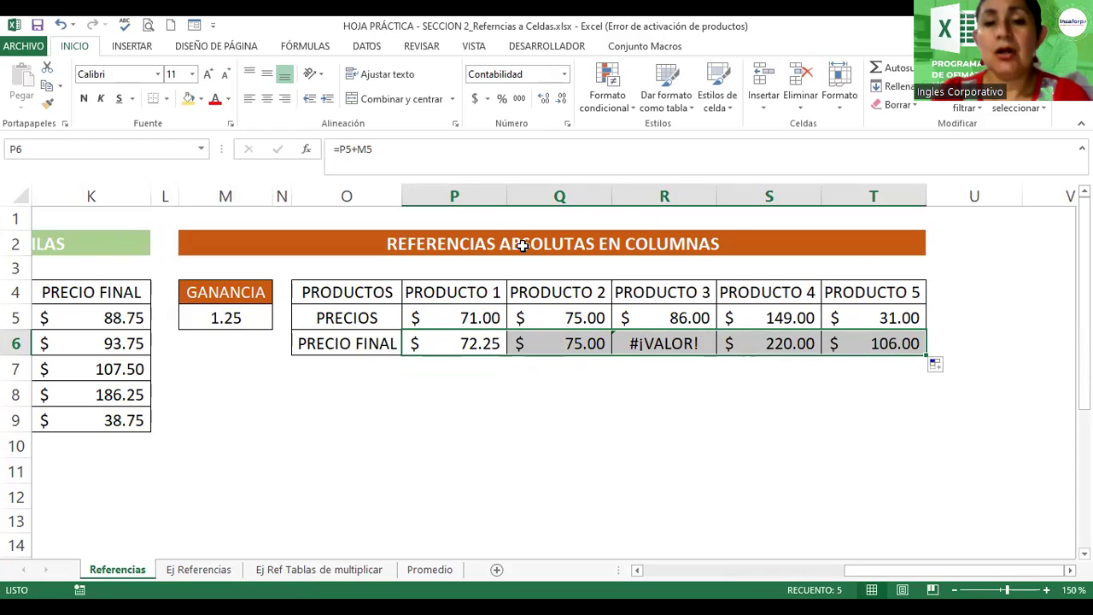
{"action": "left_click", "coordinate": [469, 343]}
{"action": "double_click", "coordinate": [469, 343]}
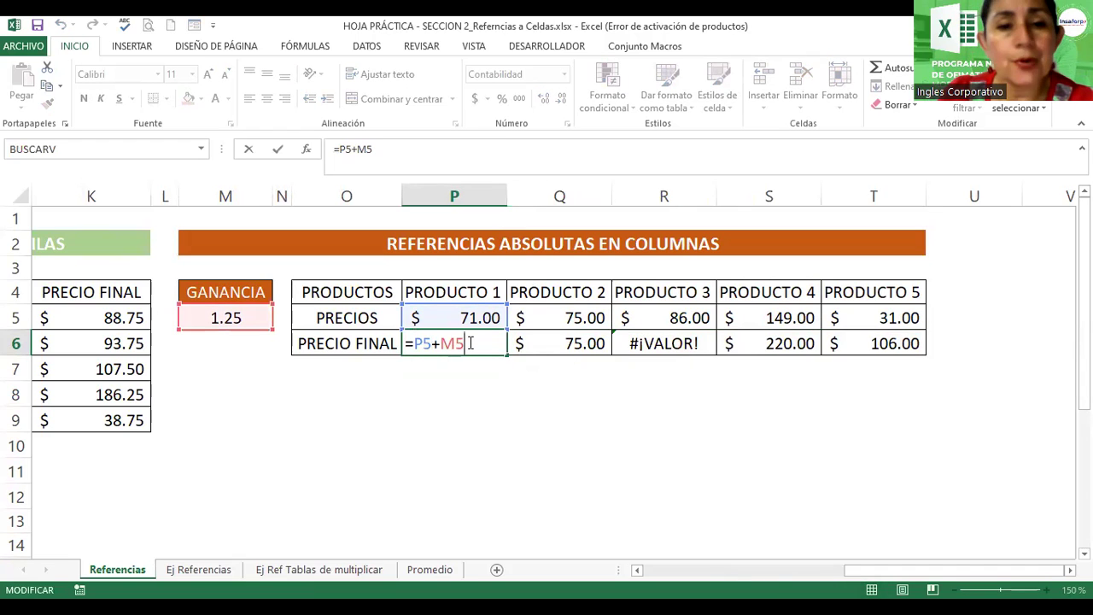
{"action": "key", "text": "Return"}
{"action": "left_click", "coordinate": [554, 346]}
{"action": "double_click", "coordinate": [554, 346]}
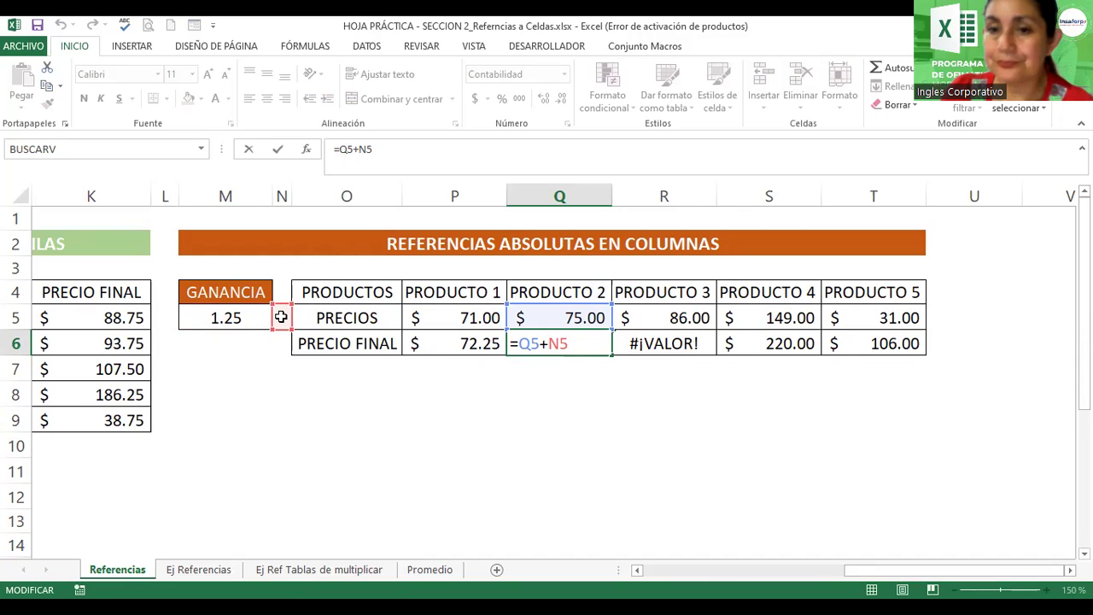
{"action": "key", "text": "Return"}
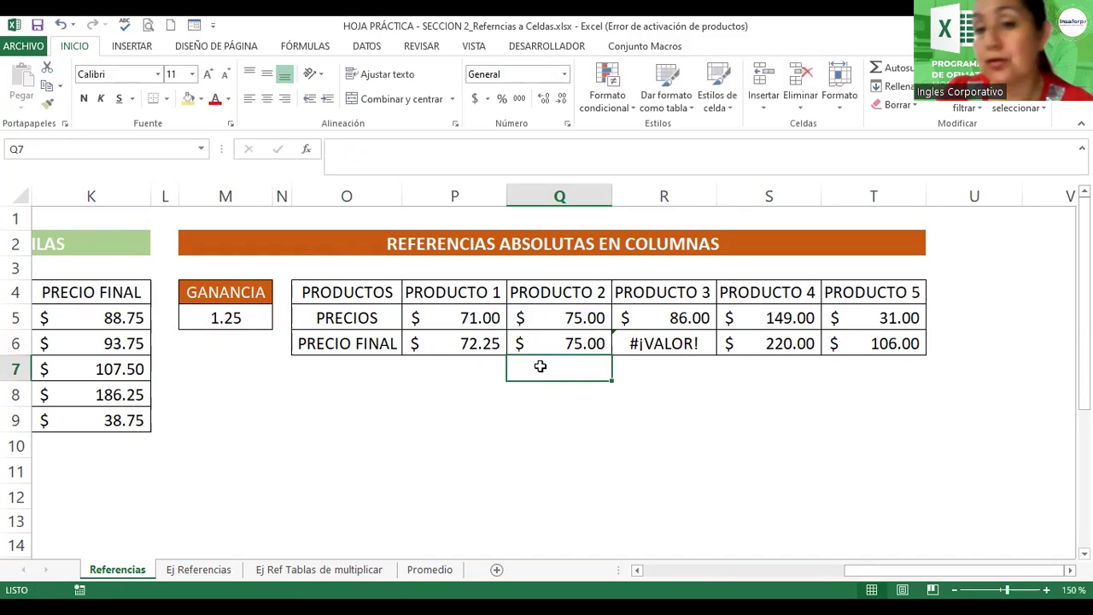
{"action": "double_click", "coordinate": [665, 346]}
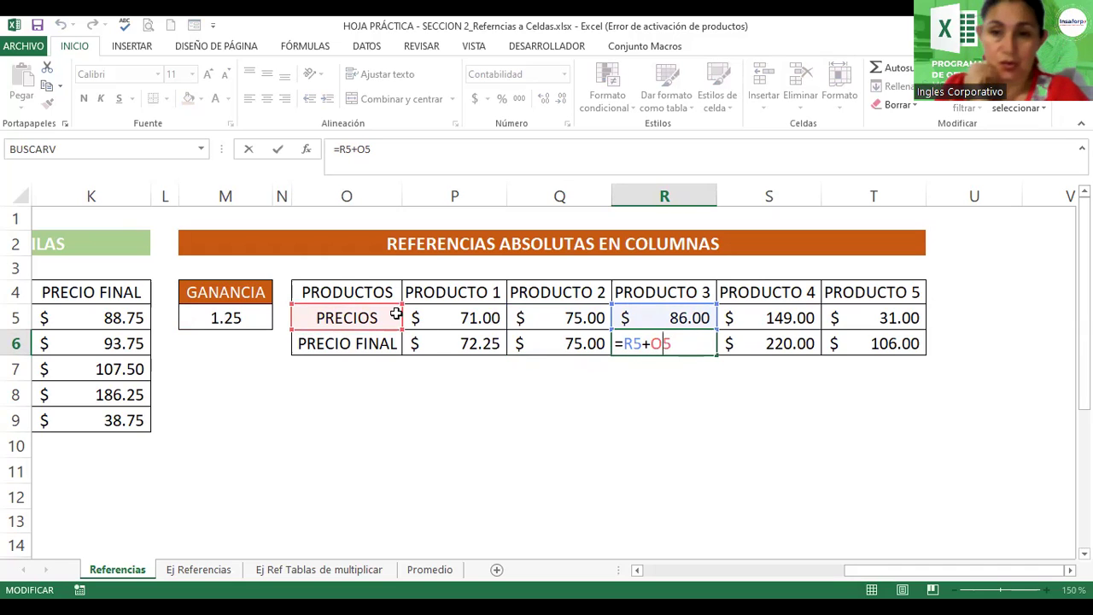
{"action": "key", "text": "Return"}
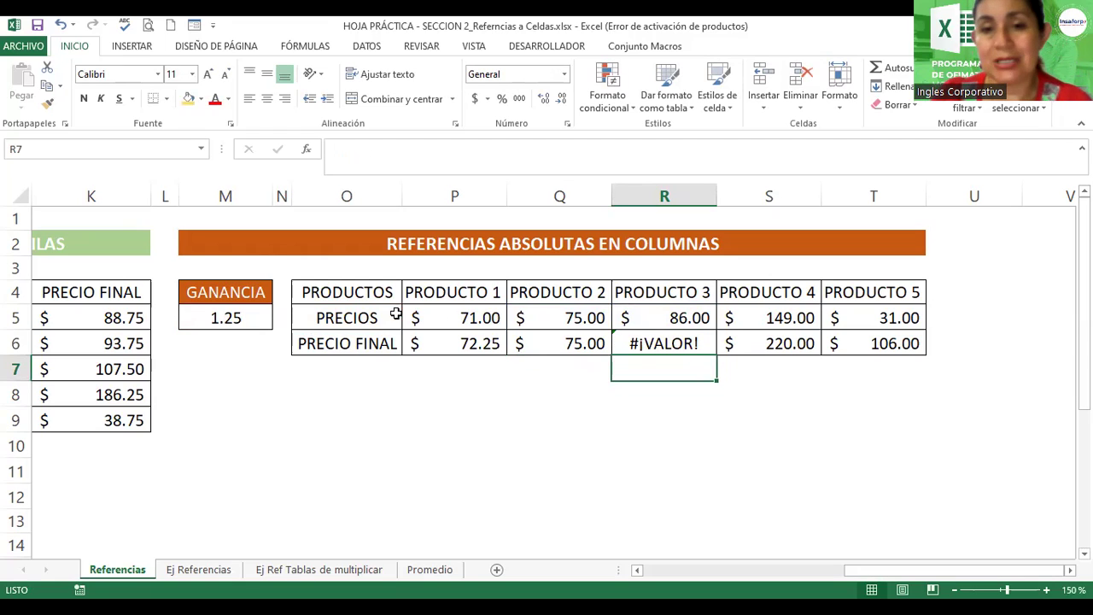
{"action": "double_click", "coordinate": [484, 345]}
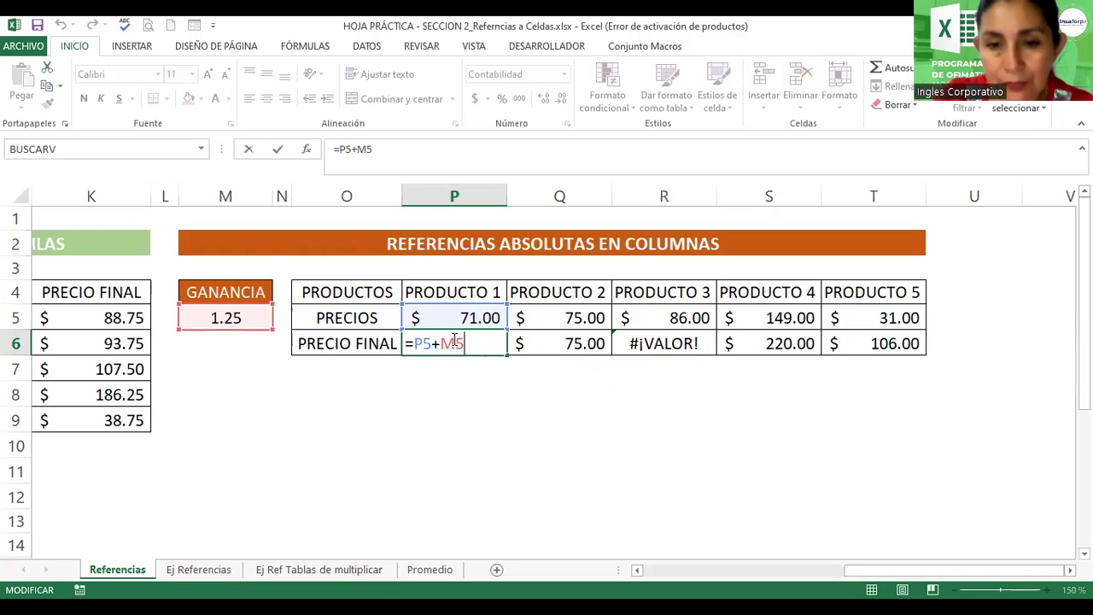
Change P6's GANANCIA reference to $M$5 and confirm =P5+$M$5
{"action": "left_click", "coordinate": [456, 346]}
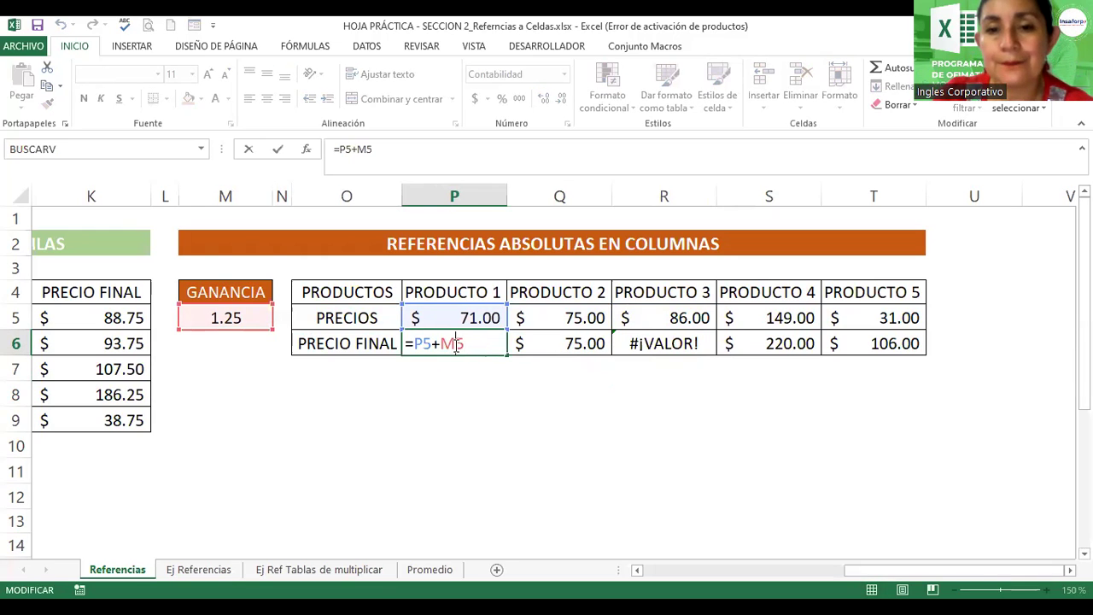
{"action": "key", "text": "F4"}
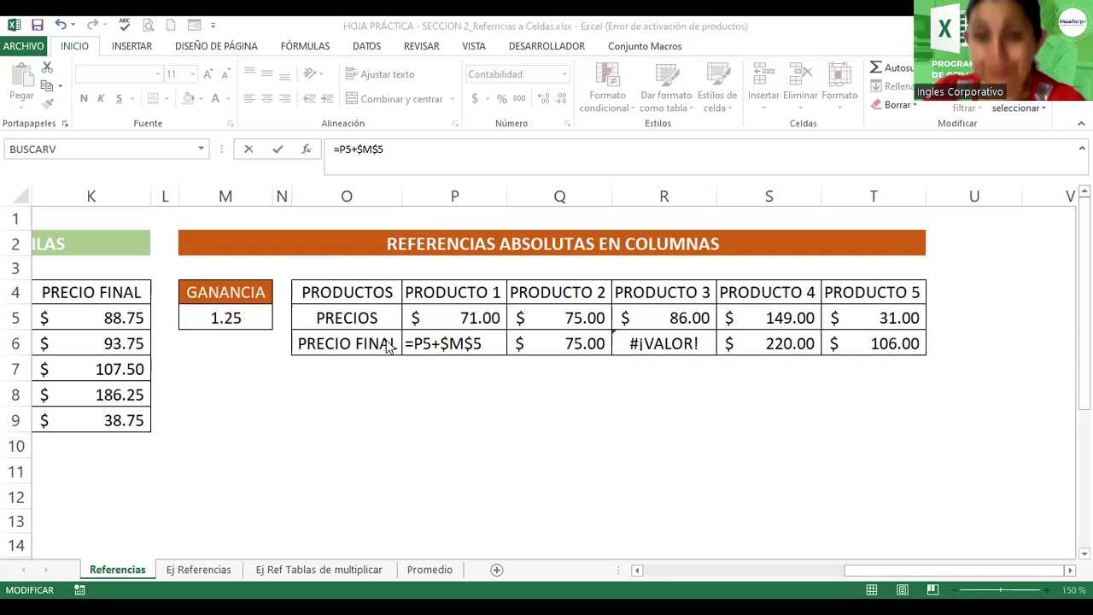
{"action": "double_click", "coordinate": [460, 341]}
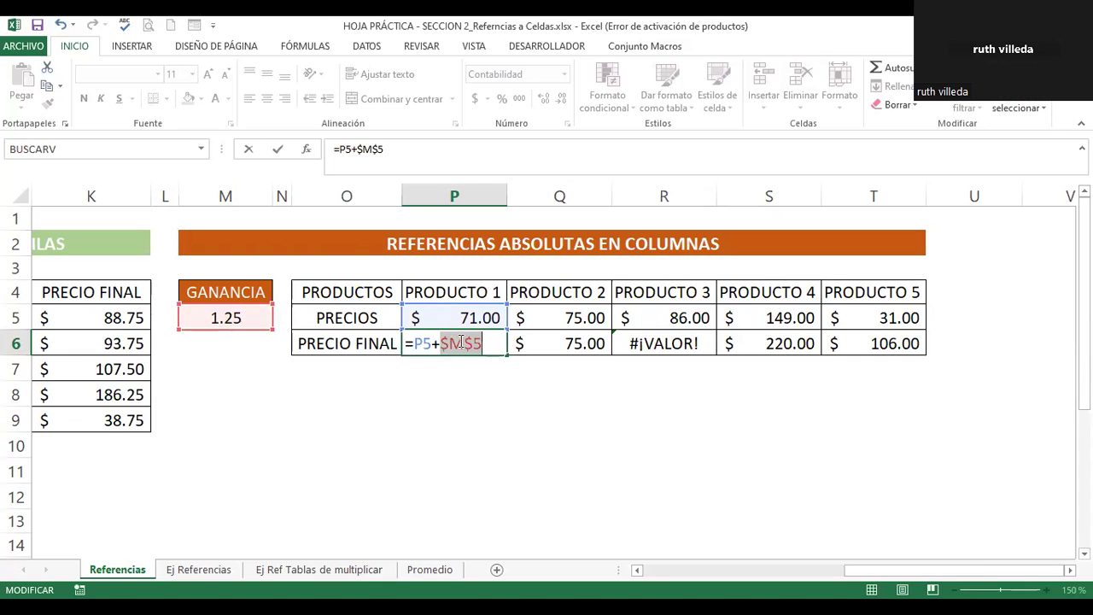
{"action": "key", "text": "Return"}
Reopen P6's =P5+$M$5 to review the locked reference, then confirm it at 72.25
{"action": "left_click", "coordinate": [460, 341]}
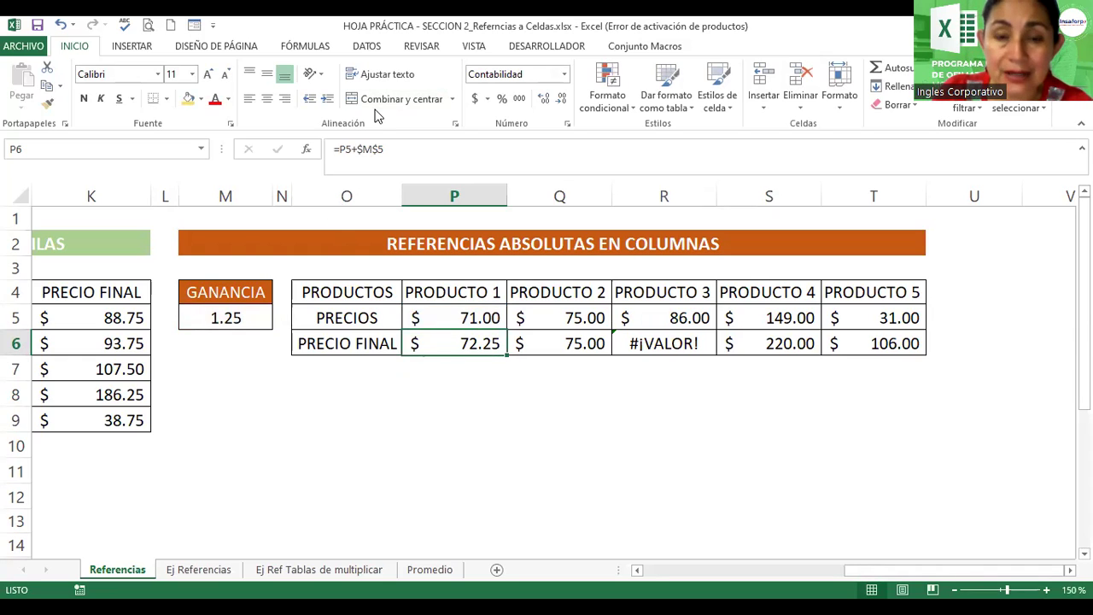
{"action": "key", "text": "F2"}
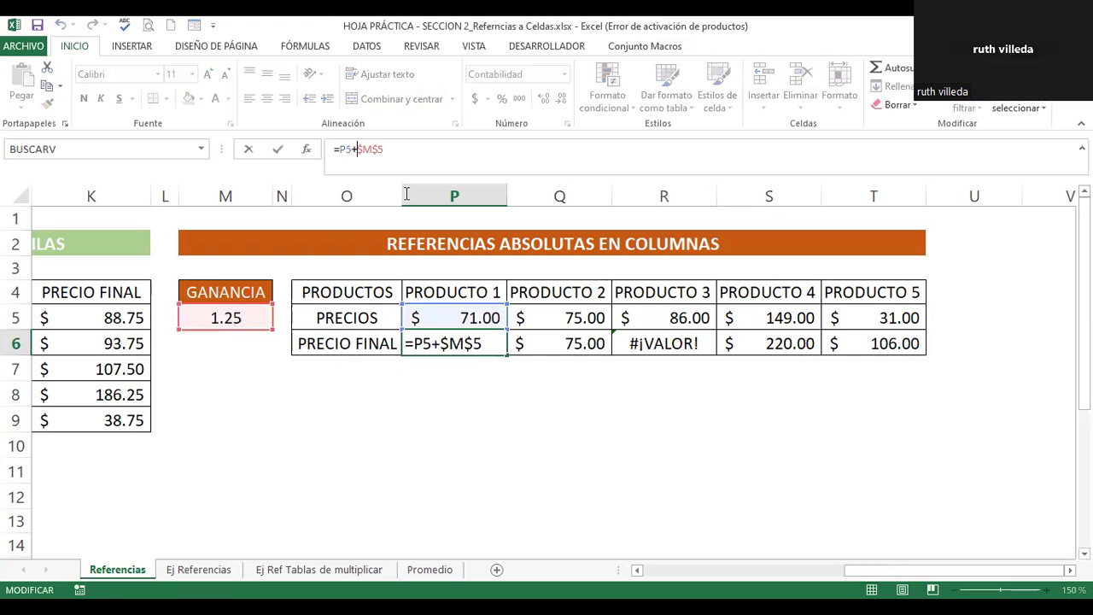
{"action": "double_click", "coordinate": [453, 344]}
{"action": "left_click", "coordinate": [453, 345]}
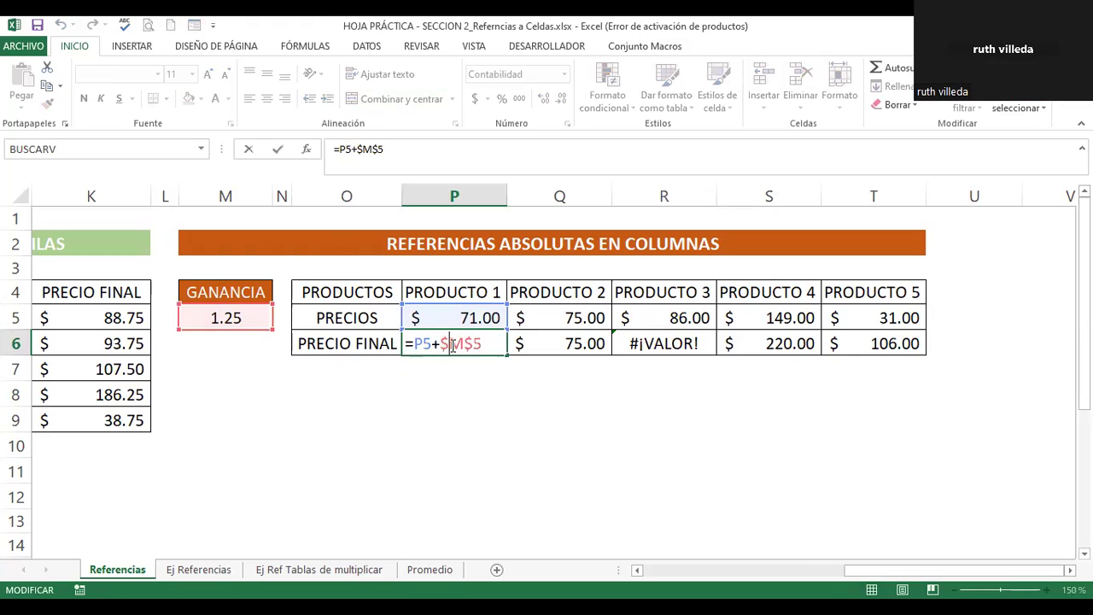
{"action": "left_click", "coordinate": [469, 343]}
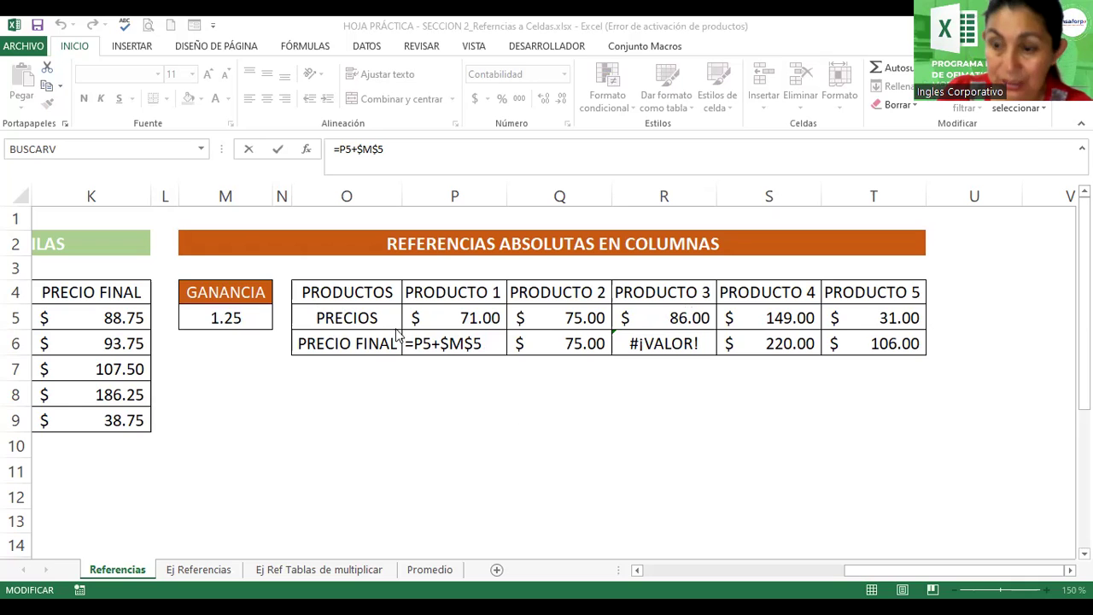
{"action": "left_click", "coordinate": [455, 343]}
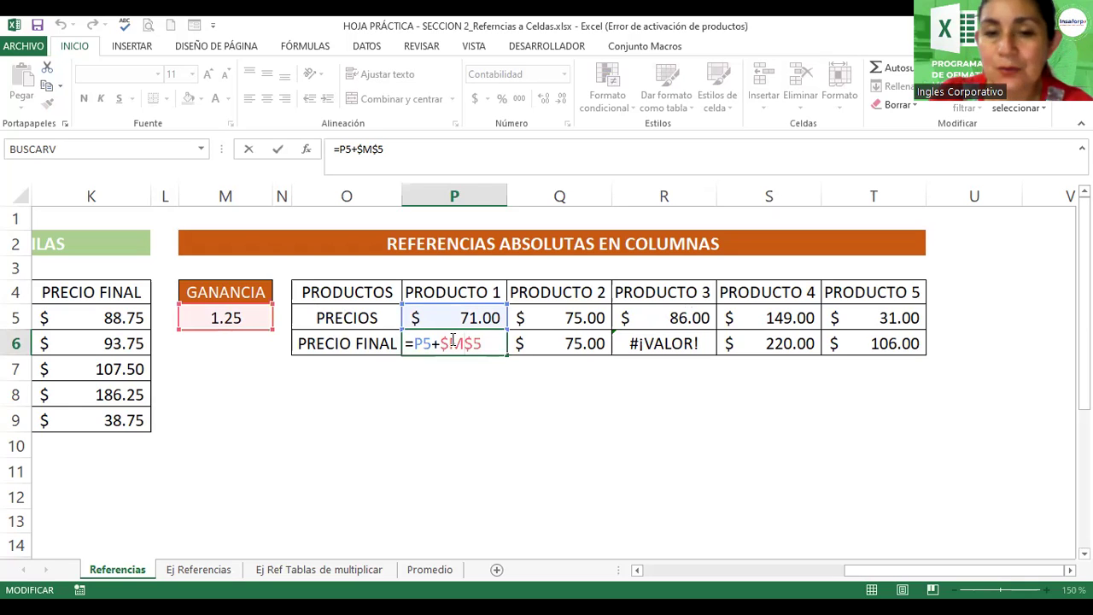
{"action": "key", "text": "Return"}
{"action": "left_click", "coordinate": [461, 343]}
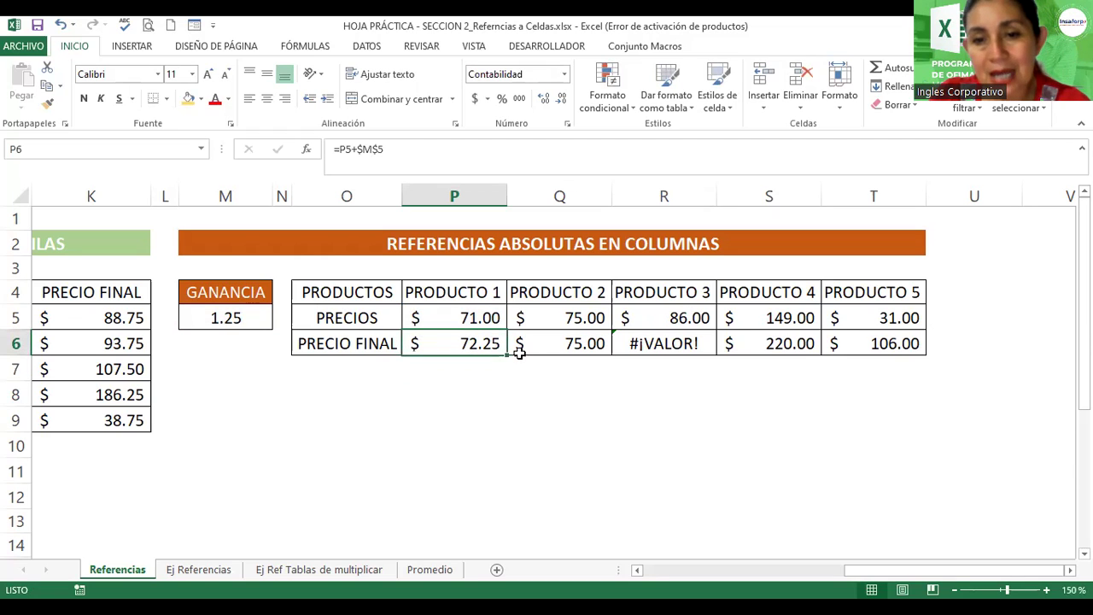
Fill =P5+$M$5 across to T6 (72.25 to 32.25), then bold the row with light gold fill
{"action": "left_click_drag", "start_coordinate": [509, 356], "coordinate": [745, 330]}
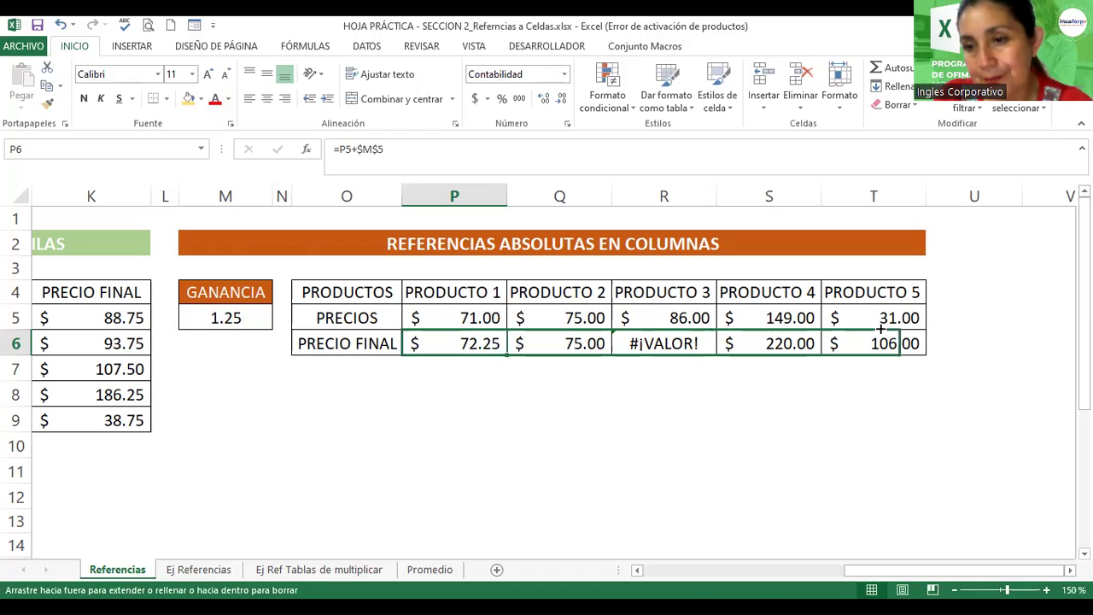
{"action": "left_click_drag", "start_coordinate": [745, 331], "coordinate": [888, 331]}
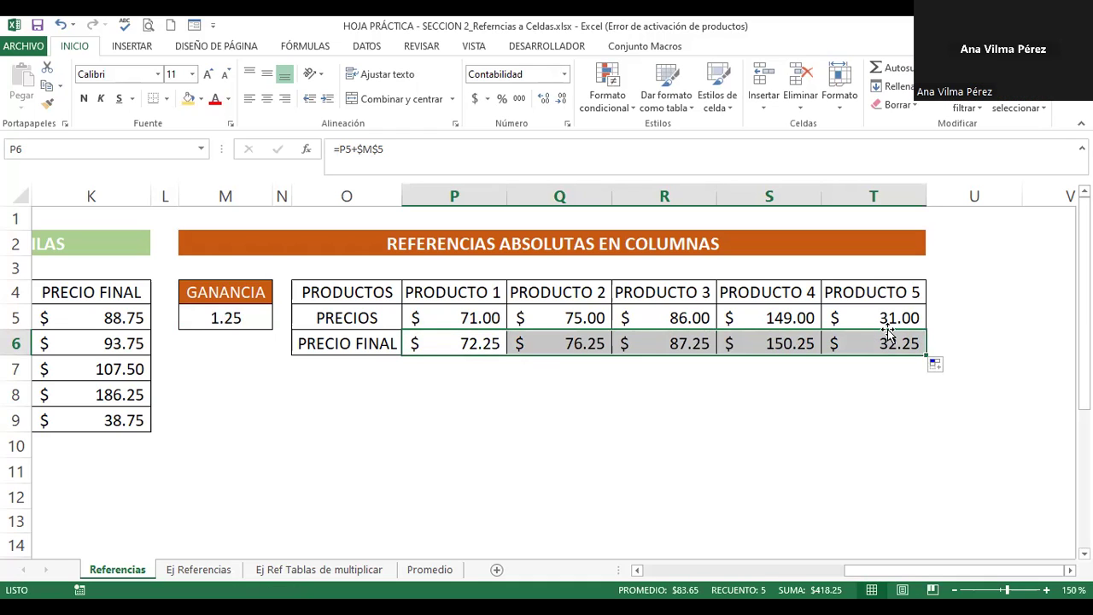
{"action": "left_click", "coordinate": [84, 99]}
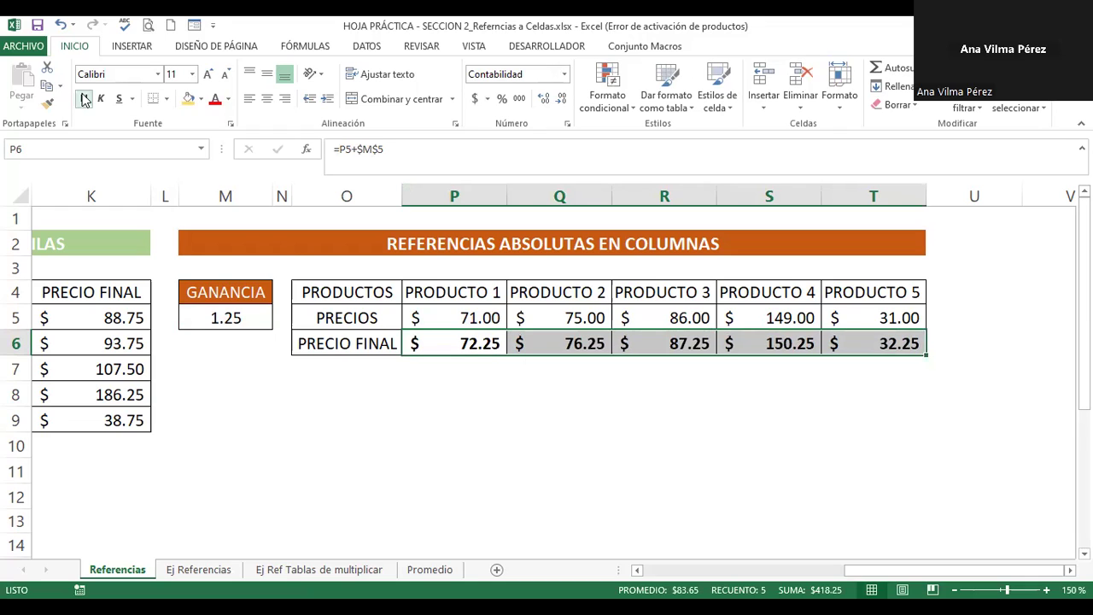
{"action": "left_click", "coordinate": [201, 98]}
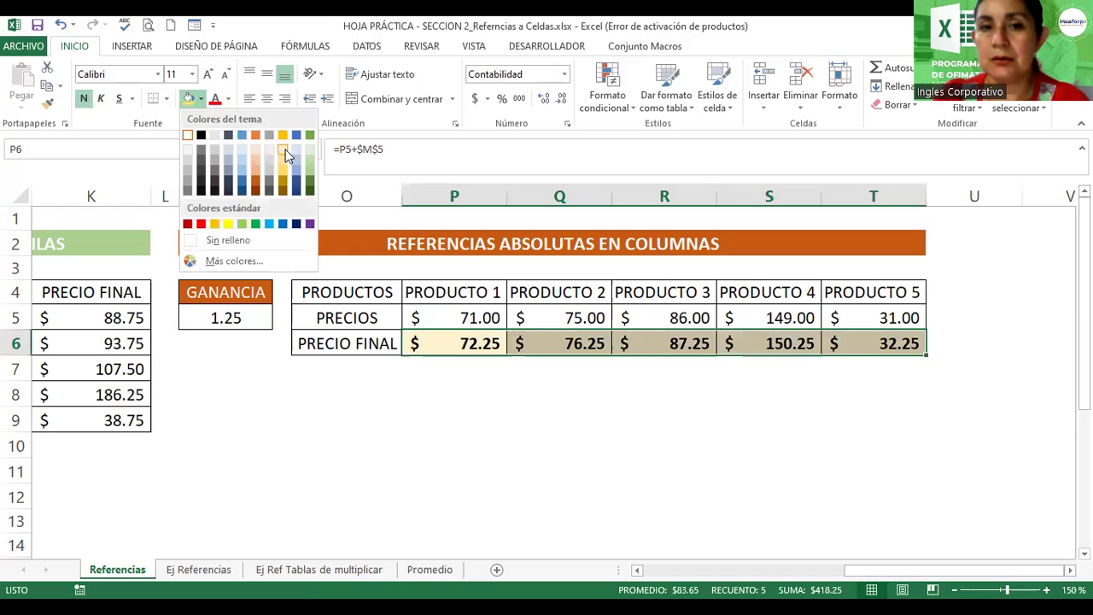
{"action": "left_click", "coordinate": [658, 439]}
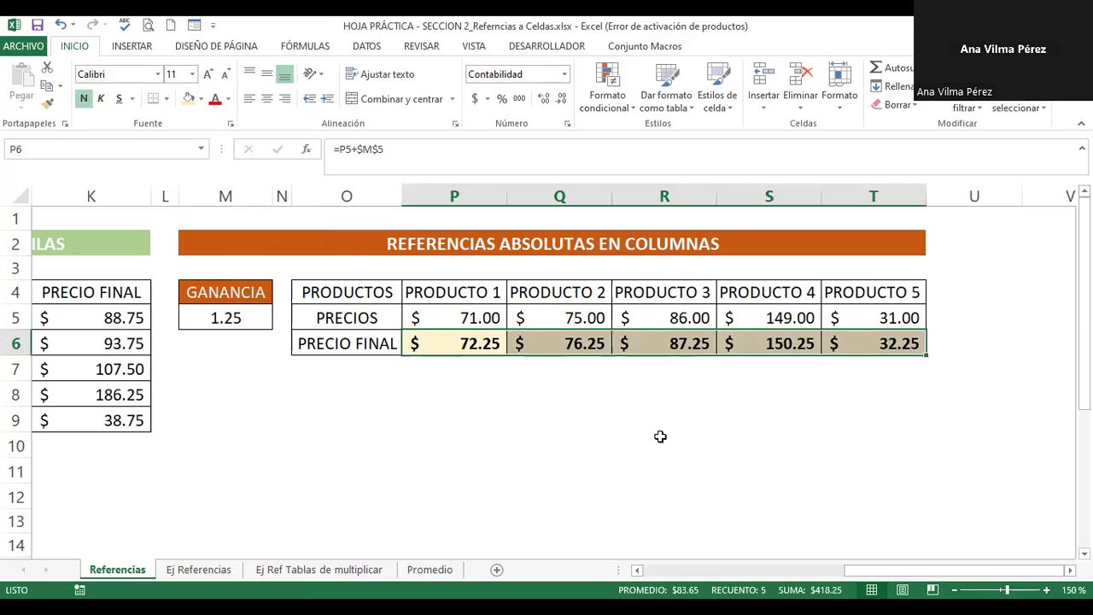
{"action": "left_click", "coordinate": [655, 418]}
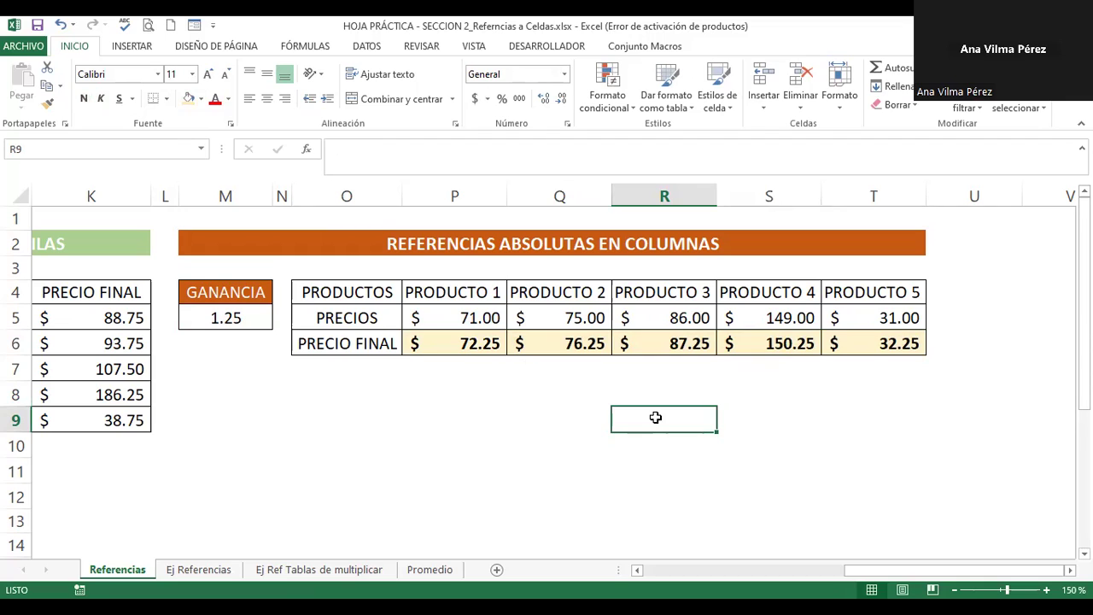
Reopen and recommit P6's =P5+$M$5 formula to explain the fixed $M$5 reference
{"action": "left_click", "coordinate": [211, 320]}
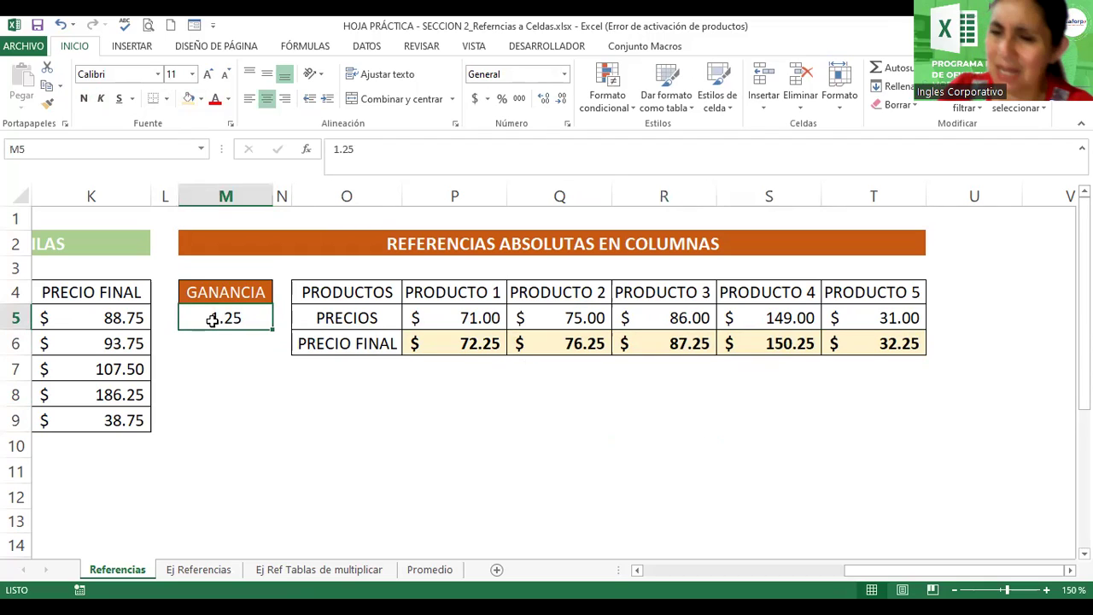
{"action": "double_click", "coordinate": [460, 342]}
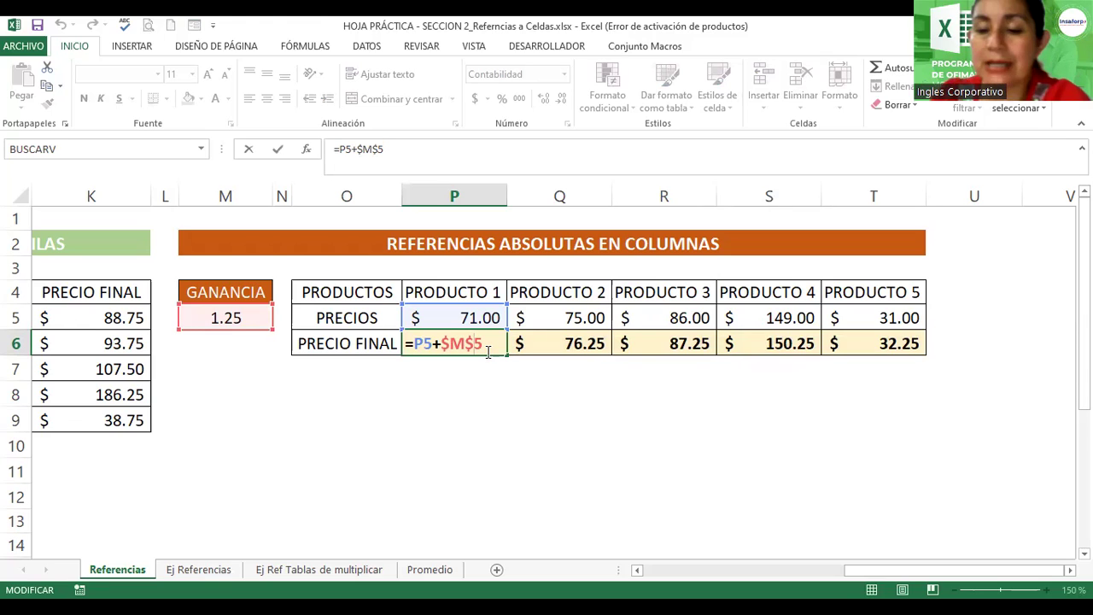
{"action": "key", "text": "Return"}
{"action": "left_click", "coordinate": [483, 344]}
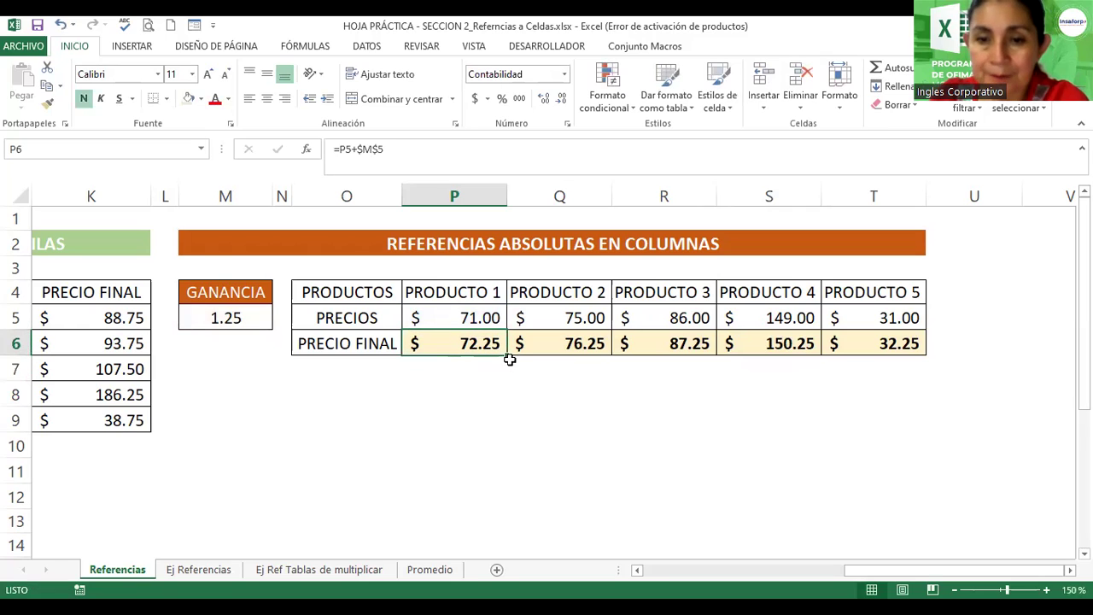
{"action": "mouse_move", "coordinate": [508, 353]}
{"action": "left_mouse_down"}
{"action": "mouse_move", "coordinate": [567, 356]}
{"action": "mouse_move", "coordinate": [495, 351]}
{"action": "left_mouse_up"}
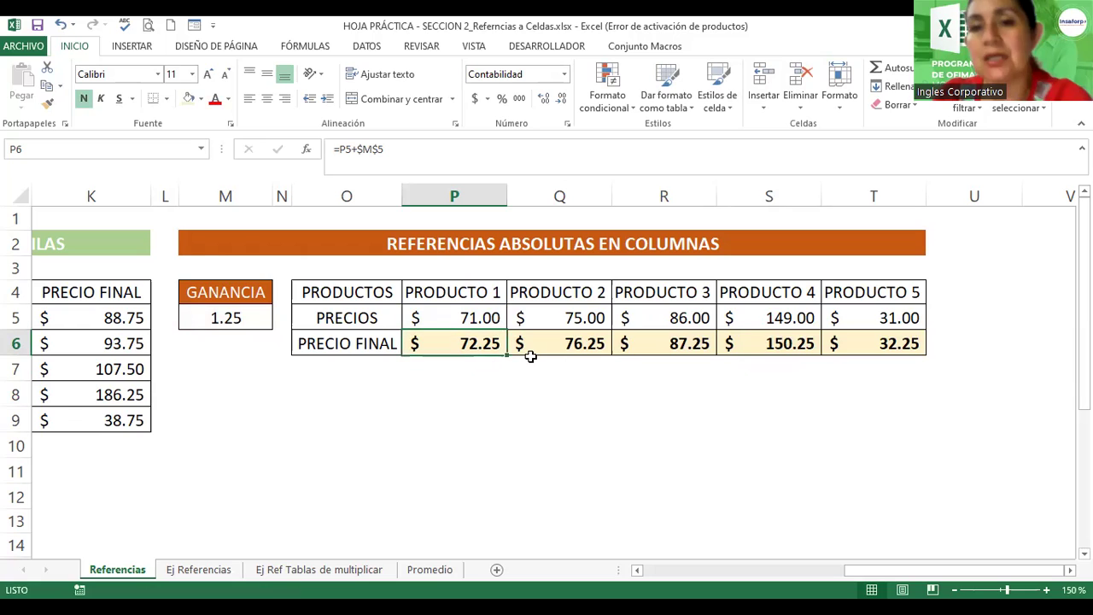
{"action": "double_click", "coordinate": [446, 344]}
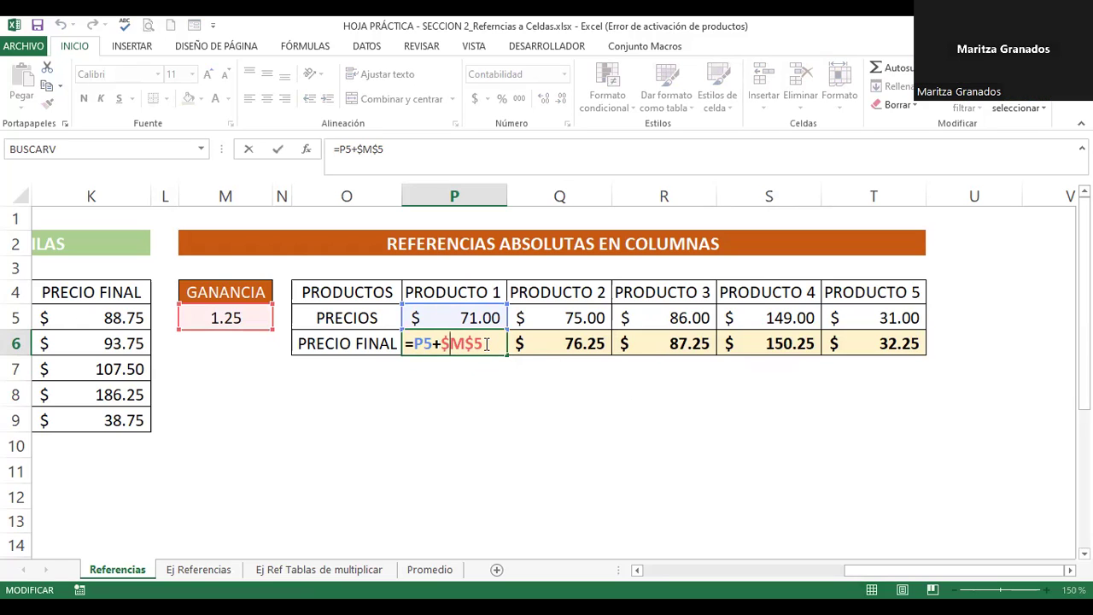
{"action": "key", "text": "Return"}
{"action": "left_click", "coordinate": [485, 343]}
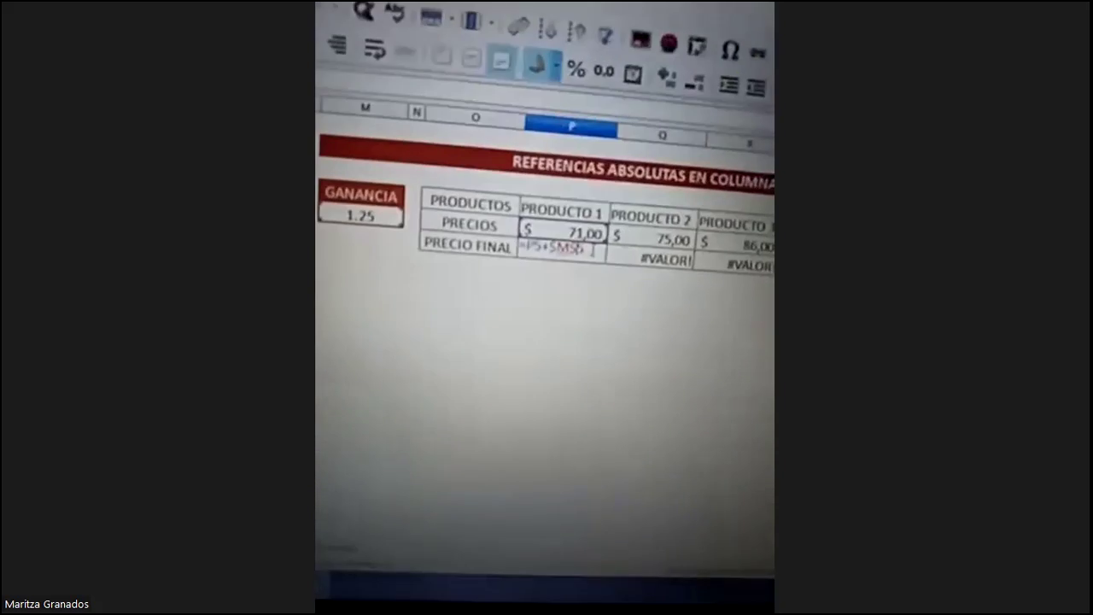
Commit the Calc PRODUCTO 1 formula showing #VALOR!, then reopen it for editing
{"action": "key", "text": "Return"}
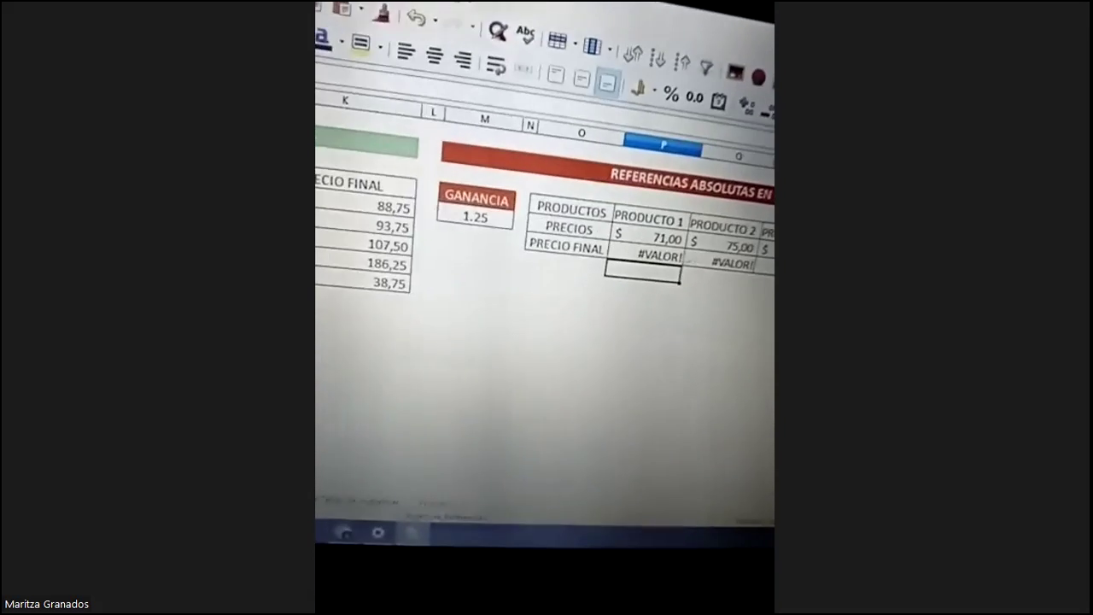
{"action": "double_click", "coordinate": [614, 274]}
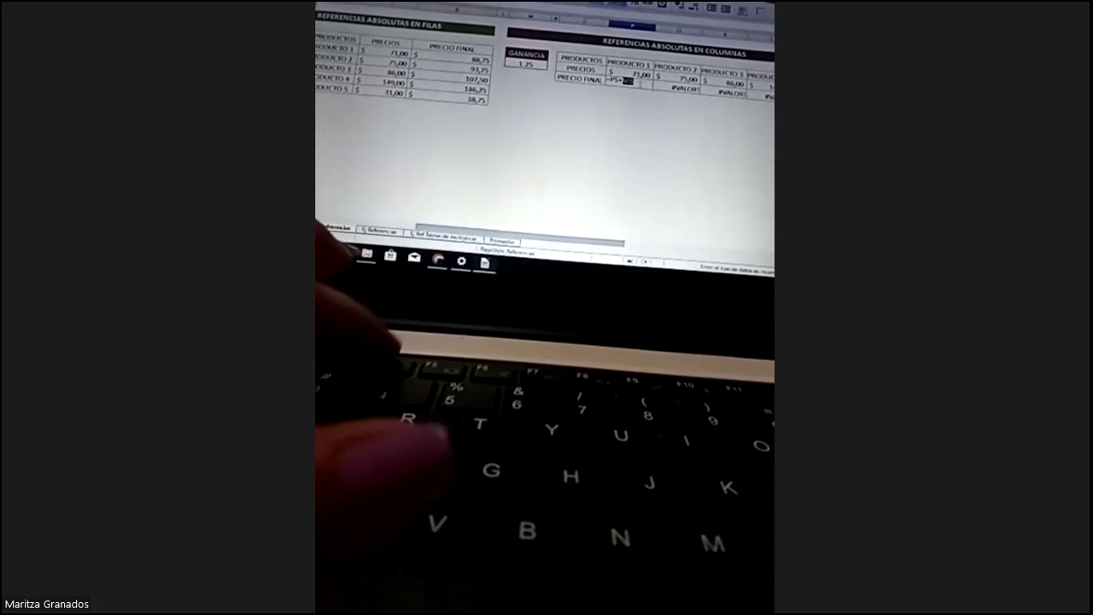
Make the GANANCIA reference absolute and retype the formula until PRECIO FINAL shows $ 72.25
{"action": "key", "text": "F4"}
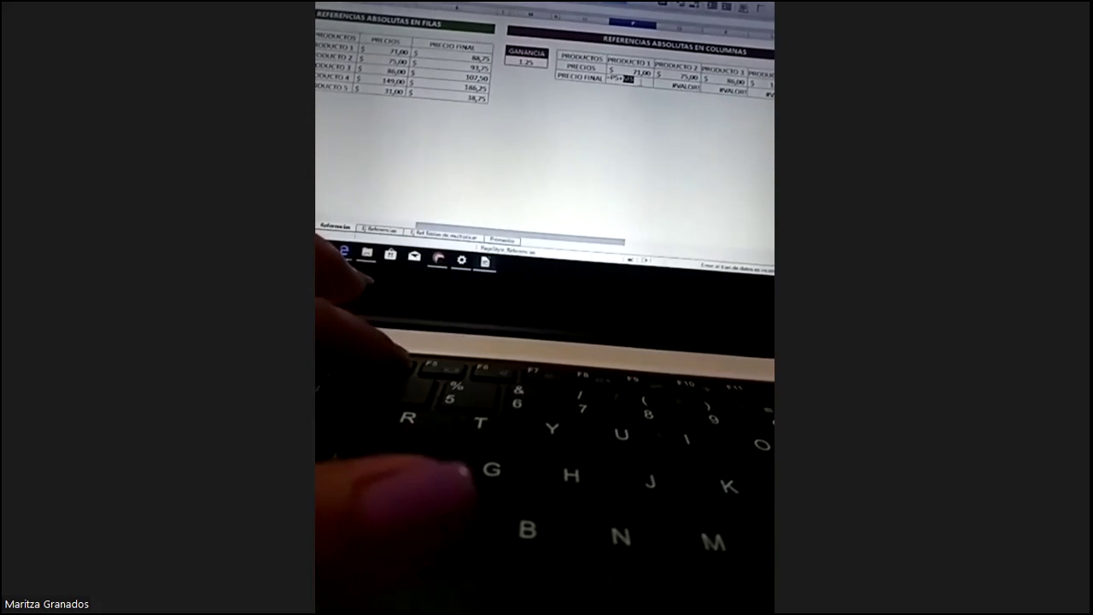
{"action": "key", "text": "Return"}
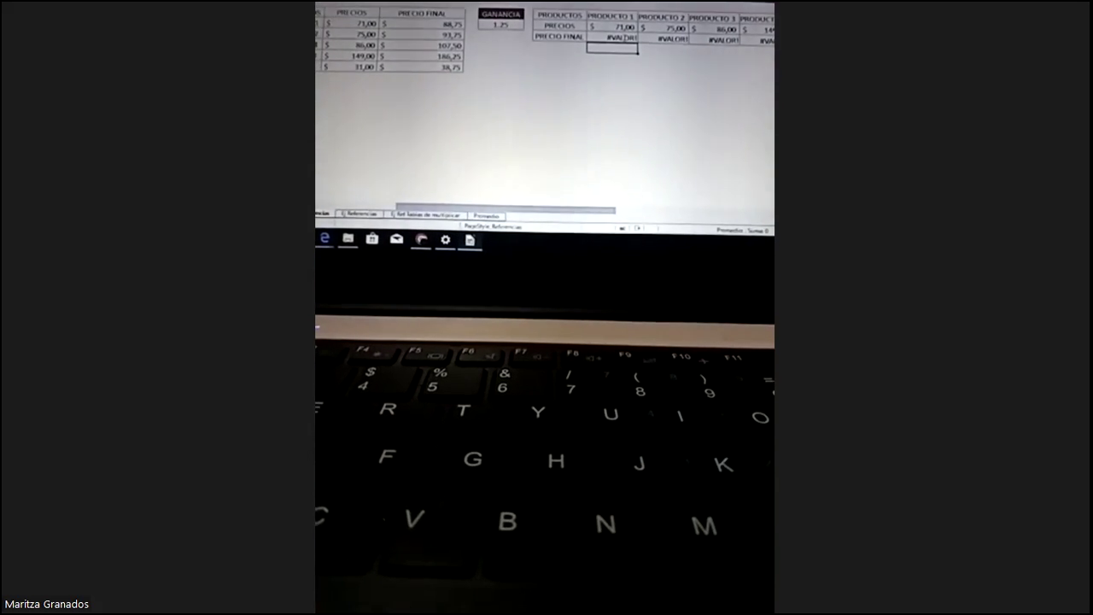
{"action": "double_click", "coordinate": [623, 36]}
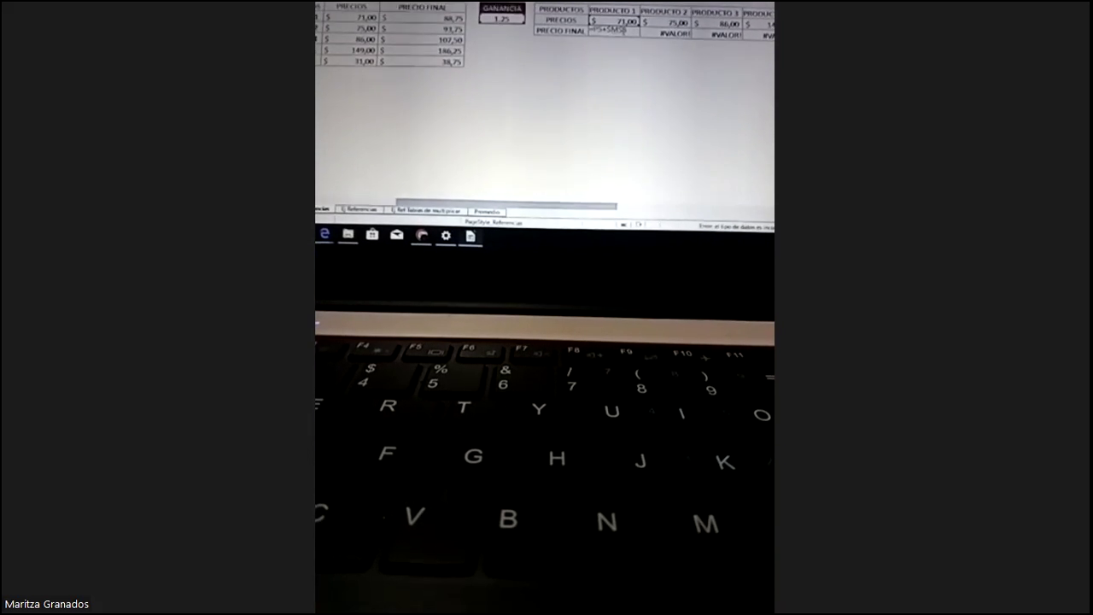
{"action": "key", "text": "BackSpace"}
{"action": "key", "text": "BackSpace"}
{"action": "key", "text": "BackSpace"}
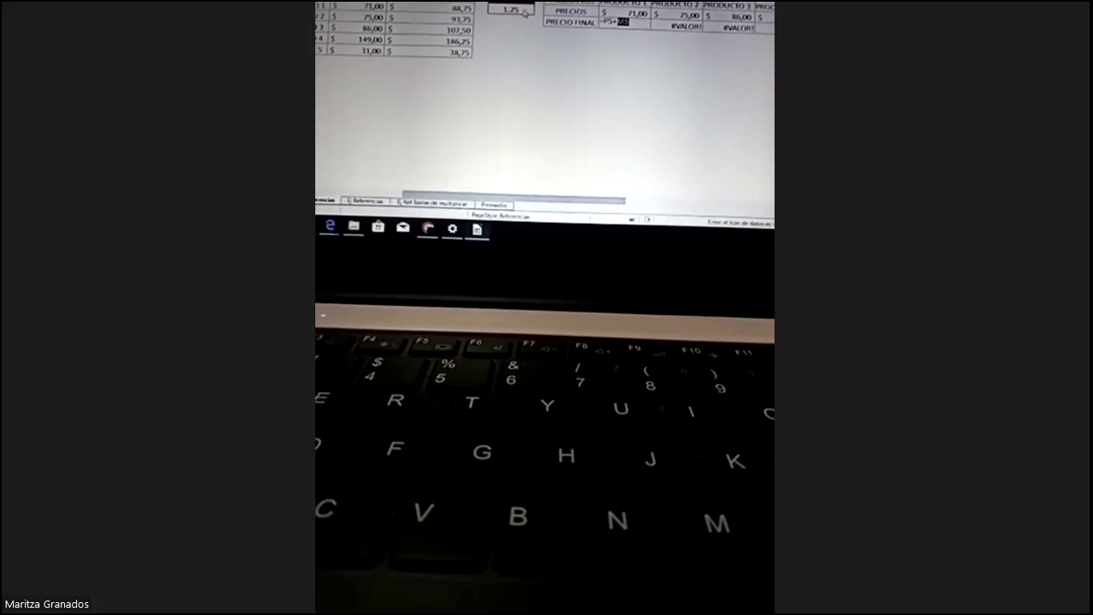
{"action": "key", "text": "Return"}
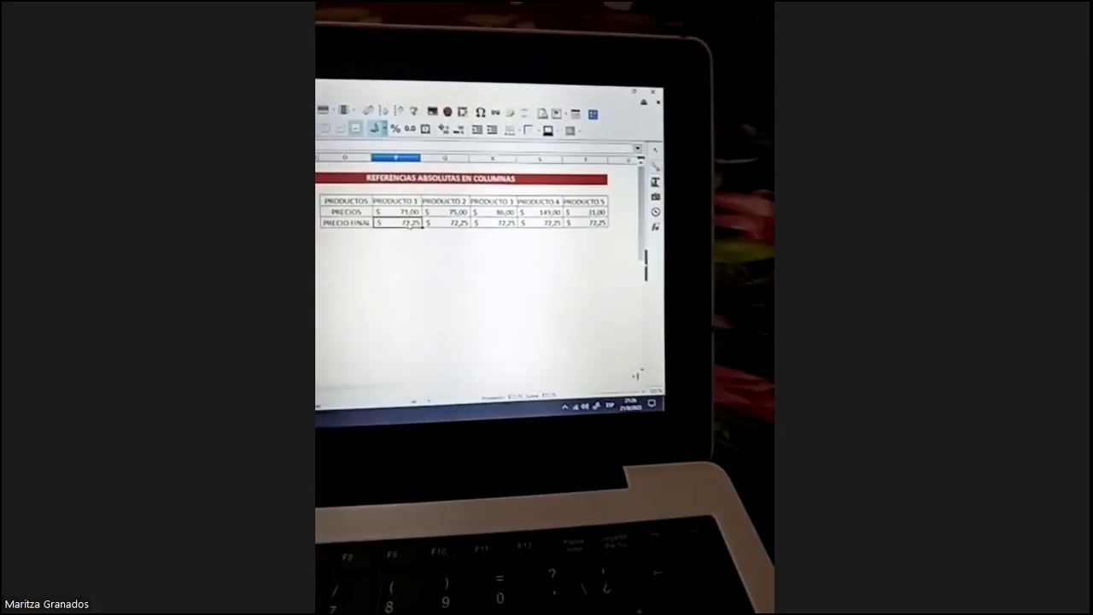
Open the Calc PRODUCTO 1 PRECIO FINAL formula to inspect its references
{"action": "double_click", "coordinate": [354, 190]}
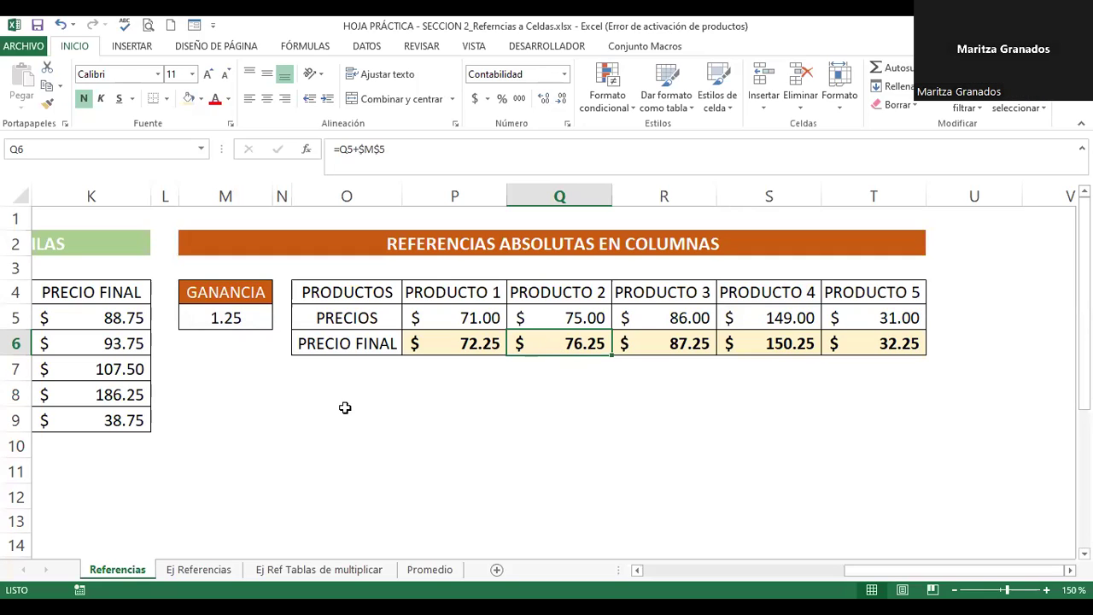
Colour the Referencias tab red, change it to dark blue, then go to Ej Referencias
{"action": "right_click", "coordinate": [122, 574]}
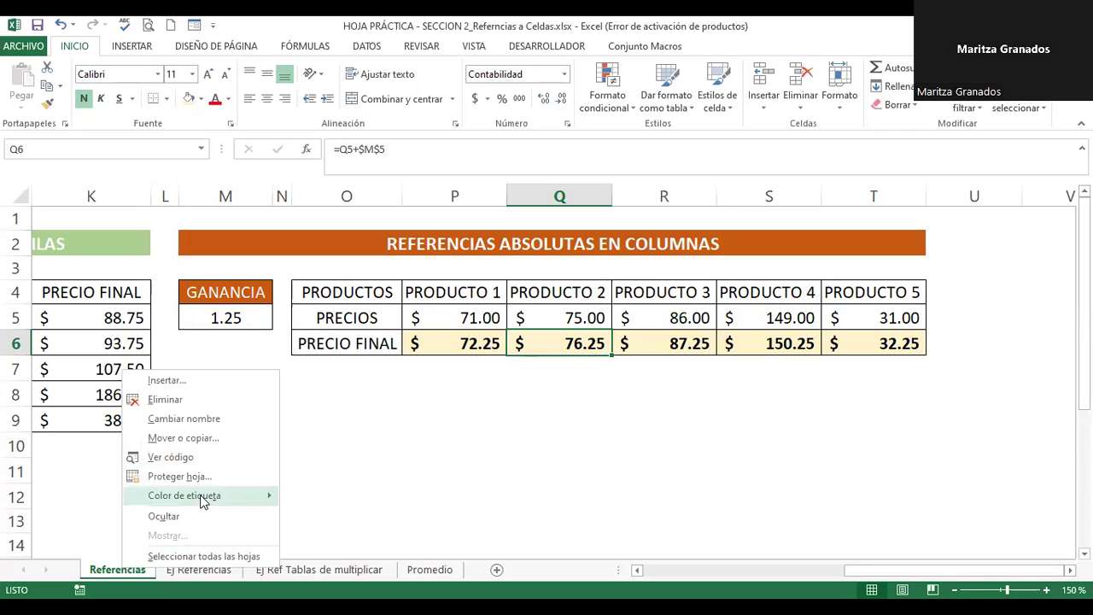
{"action": "mouse_move", "coordinate": [185, 495]}
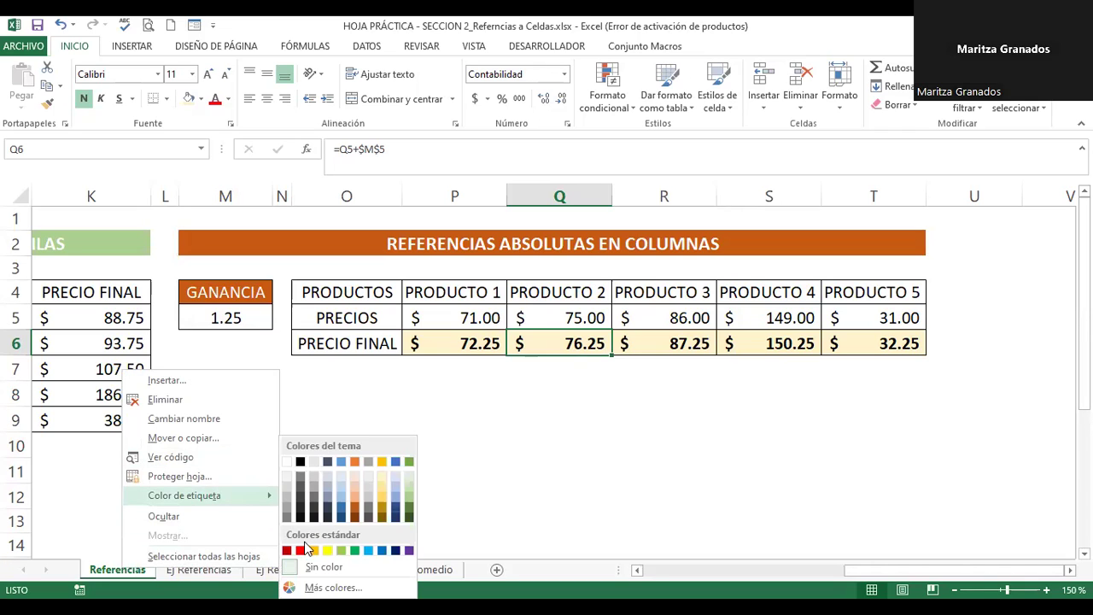
{"action": "left_click", "coordinate": [300, 549]}
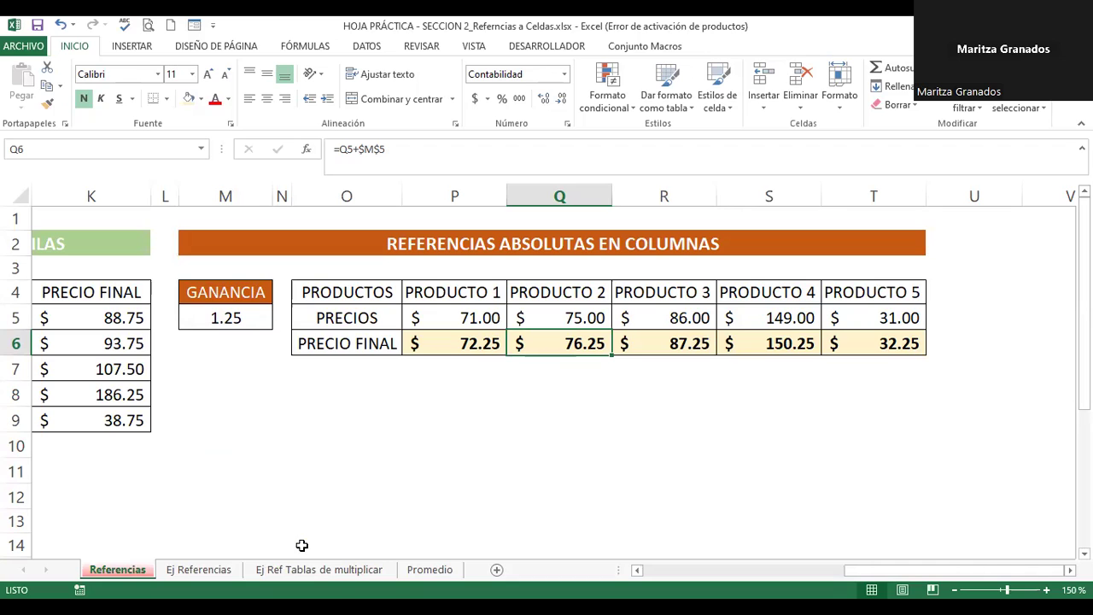
{"action": "left_click", "coordinate": [177, 516]}
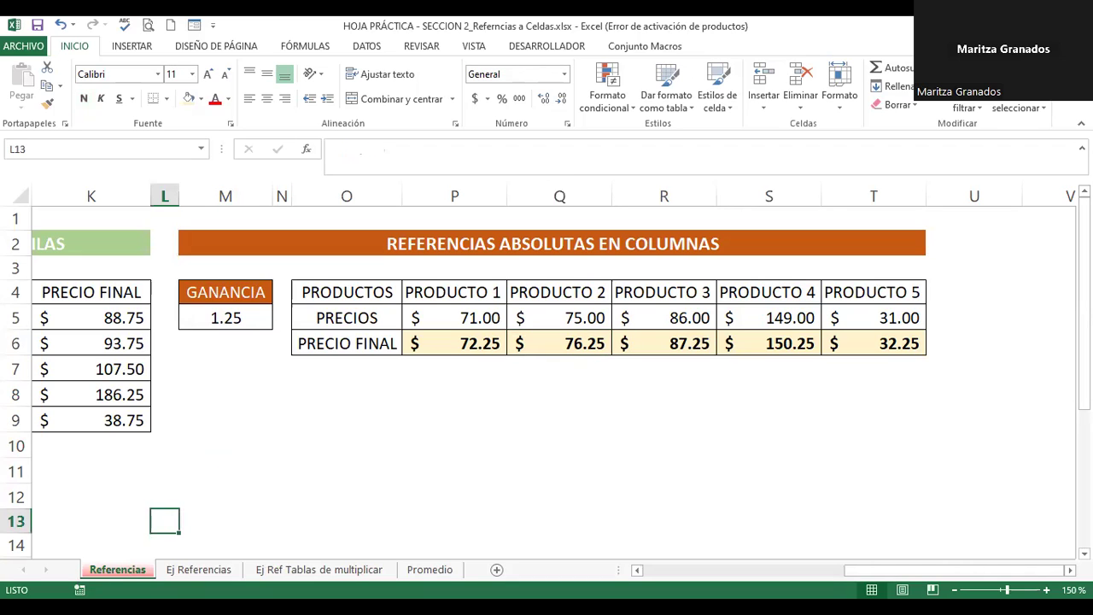
{"action": "right_click", "coordinate": [120, 569]}
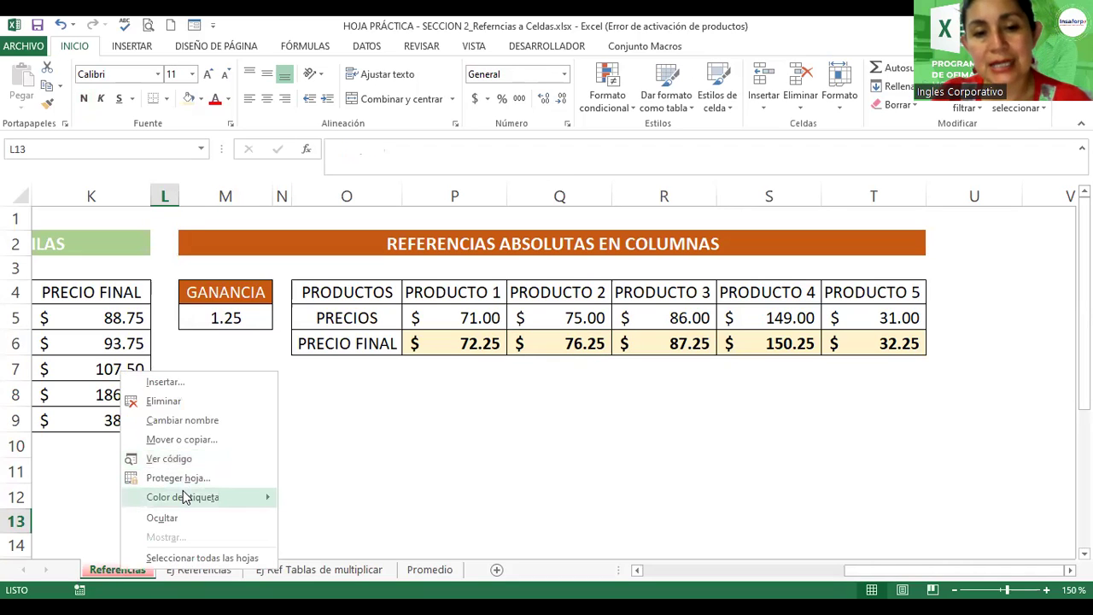
{"action": "mouse_move", "coordinate": [183, 496]}
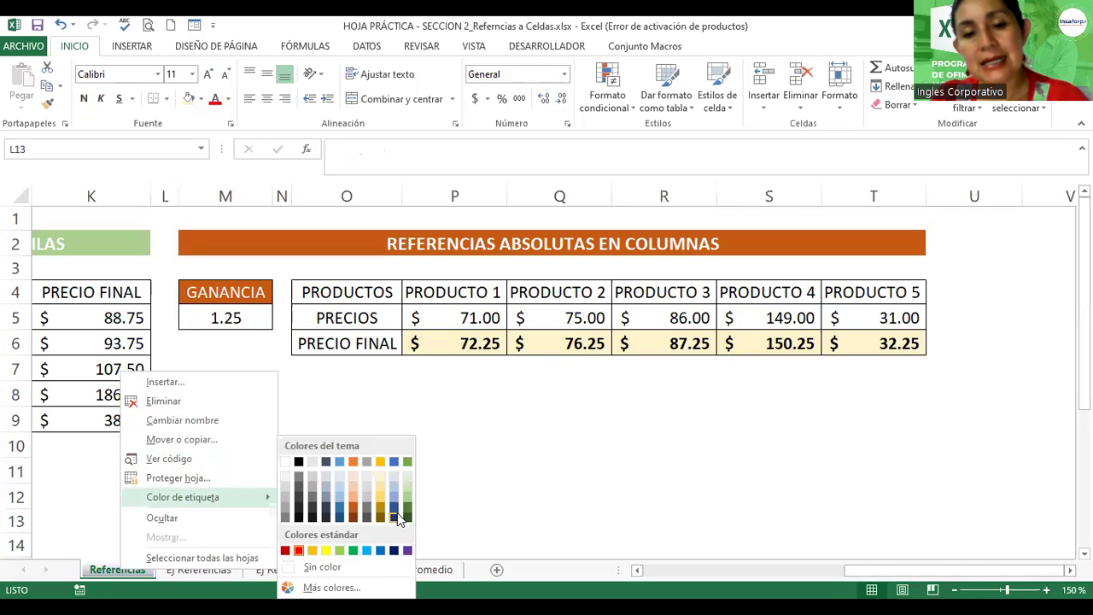
{"action": "left_click", "coordinate": [205, 572]}
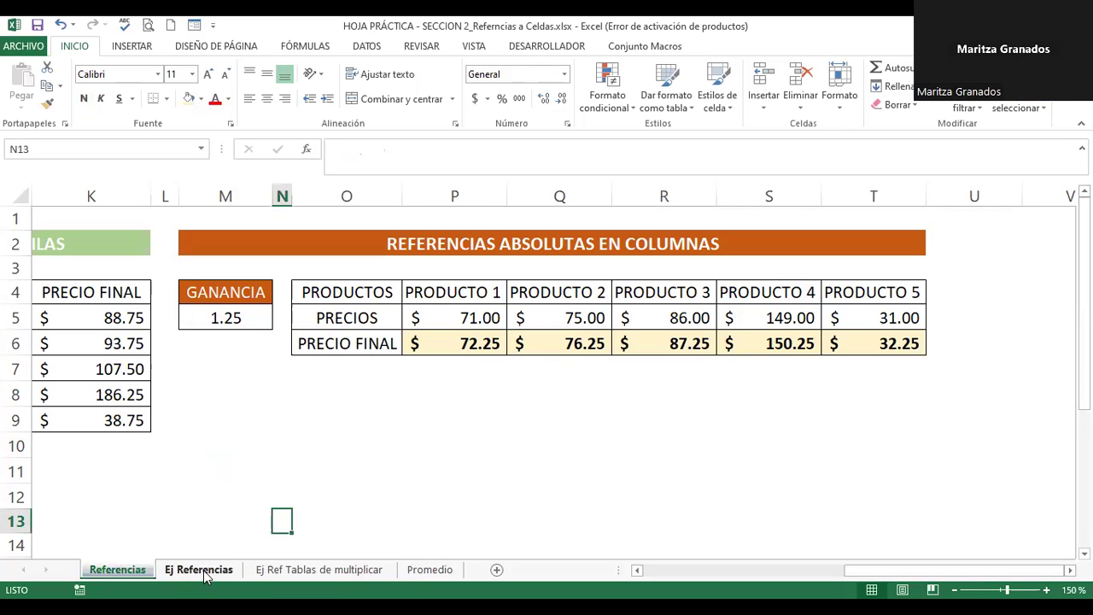
{"action": "left_click", "coordinate": [205, 573]}
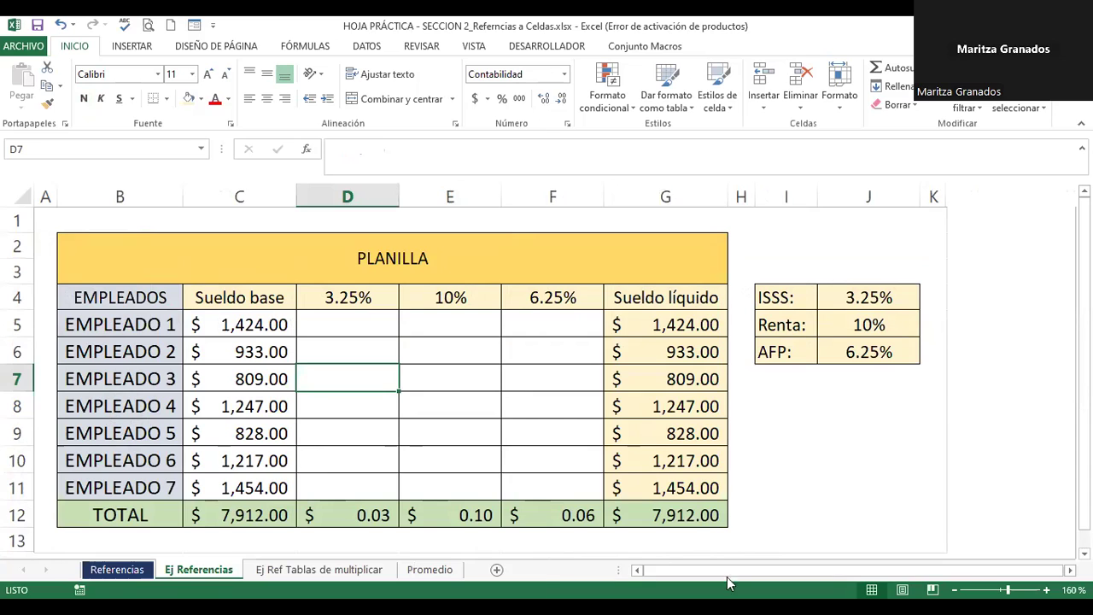
Extend the B2 title to PLANILLA DE EMPLEADOS - "La Fortuna"
{"action": "left_click", "coordinate": [309, 261]}
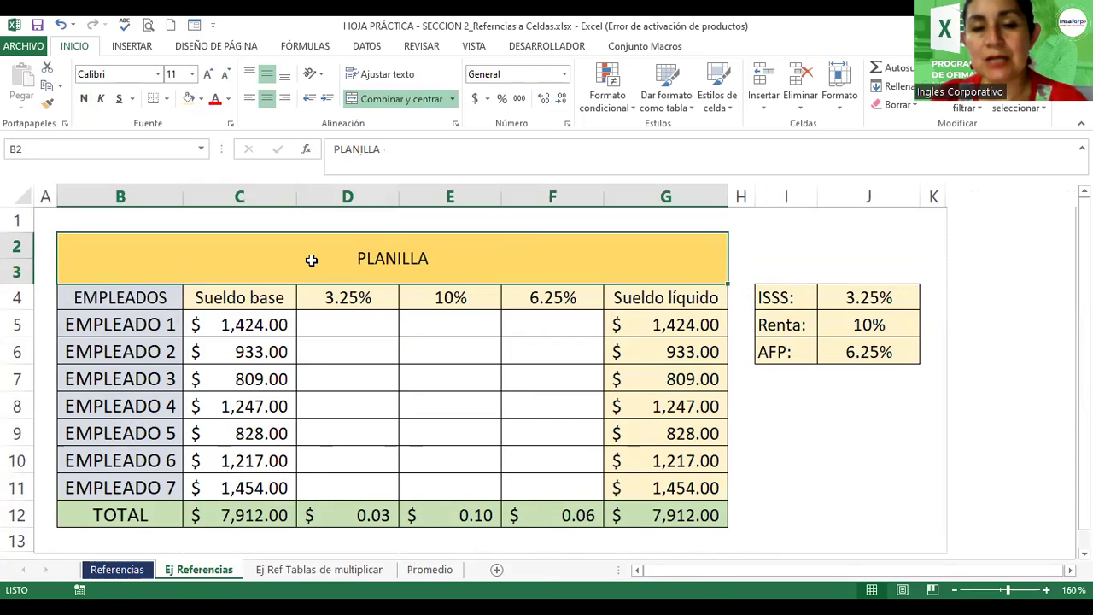
{"action": "double_click", "coordinate": [445, 260]}
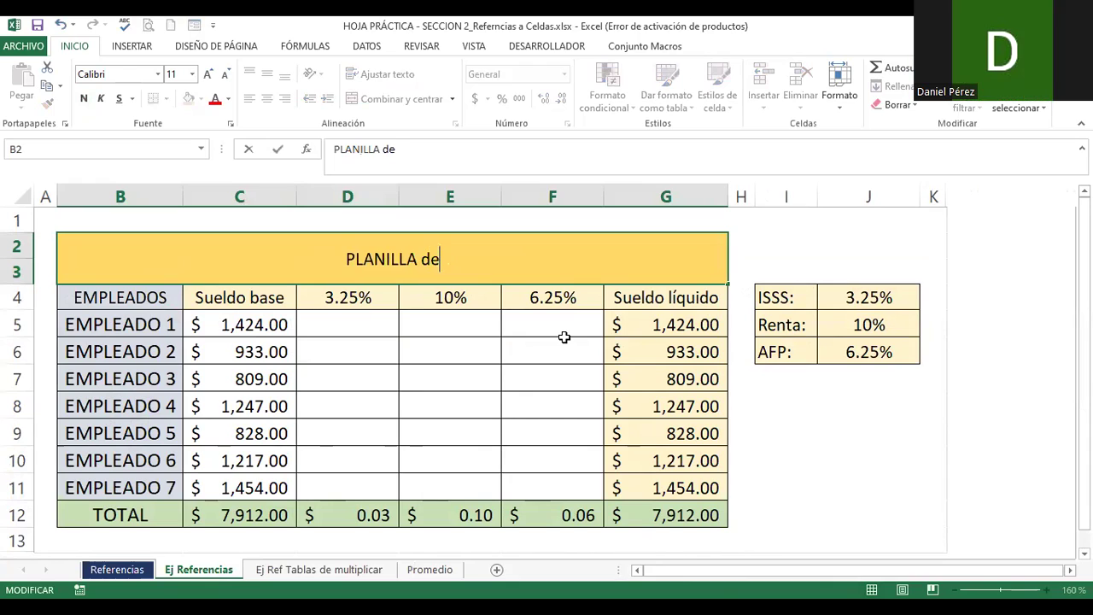
{"action": "type", "text": "EMPLEADOS"}
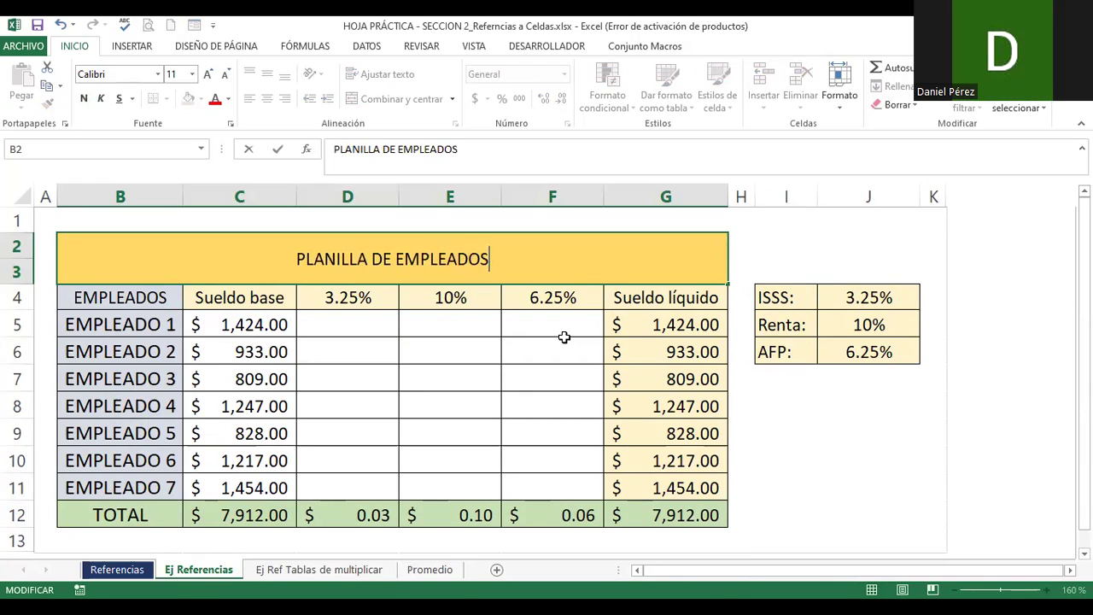
{"action": "type", "text": " -\"La "}
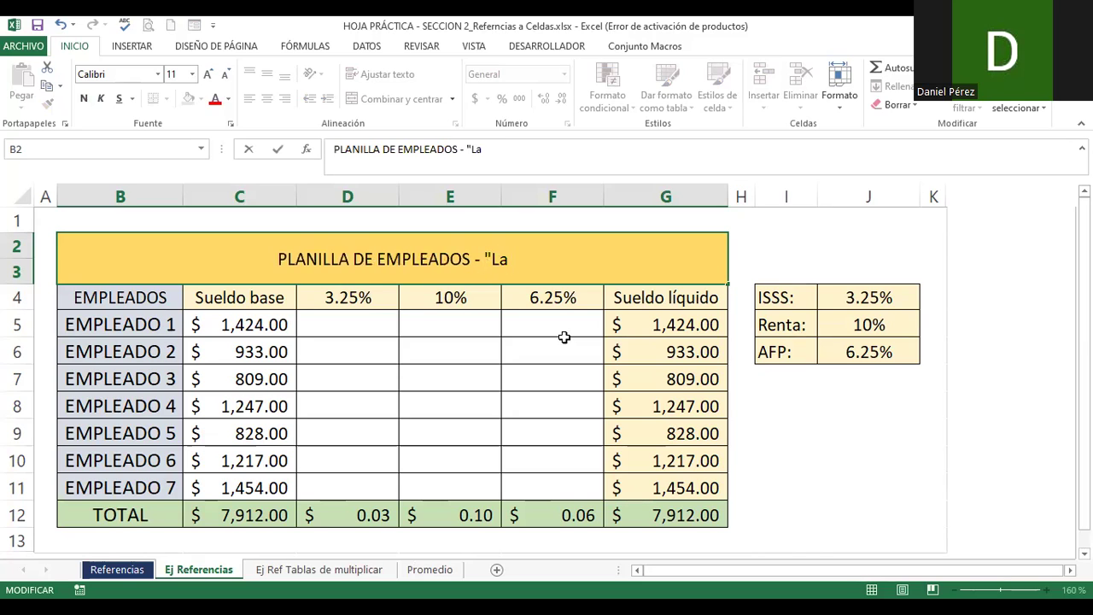
{"action": "type", "text": "Fortuna!"}
{"action": "key", "text": "BackSpace"}
{"action": "type", "text": "\""}
{"action": "key", "text": "Return"}
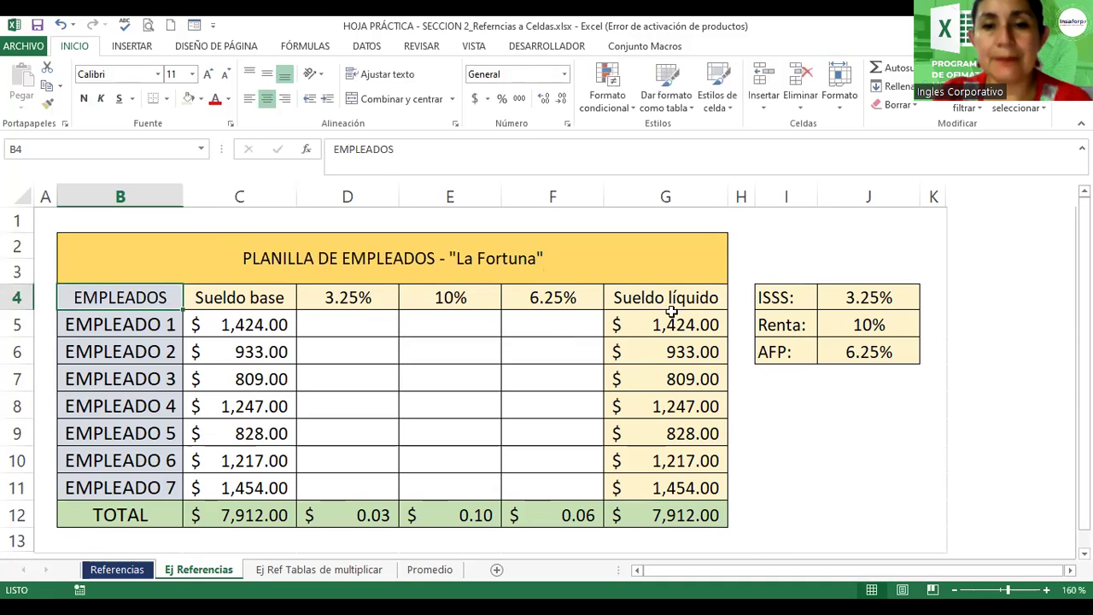
Format the title bold, 16-point, in green
{"action": "left_click", "coordinate": [538, 259]}
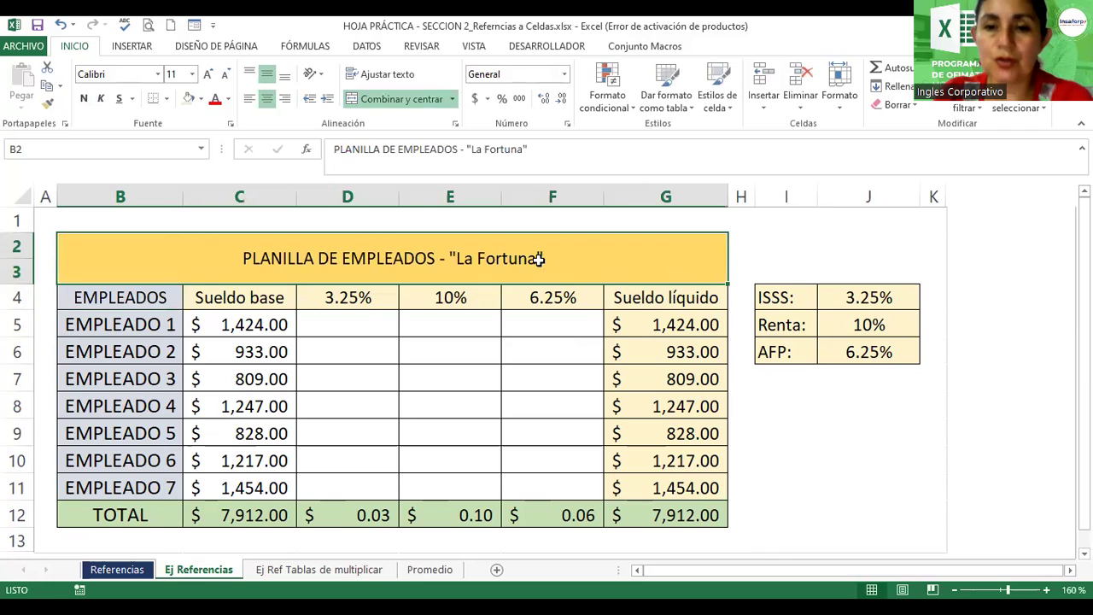
{"action": "left_click", "coordinate": [84, 98]}
{"action": "left_click", "coordinate": [209, 75]}
{"action": "left_click", "coordinate": [209, 75]}
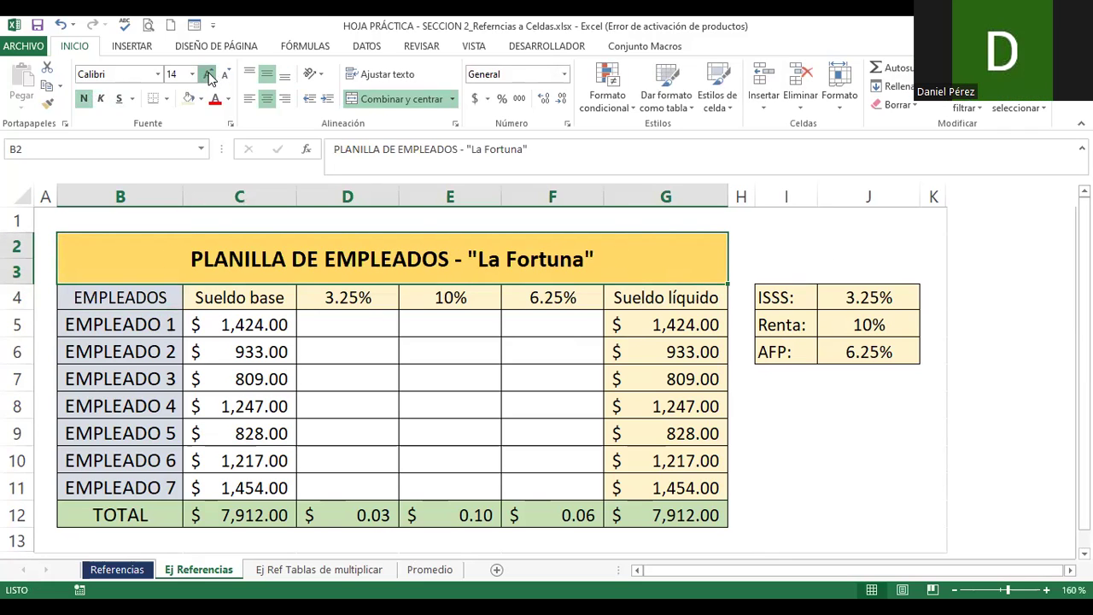
{"action": "left_click", "coordinate": [210, 75]}
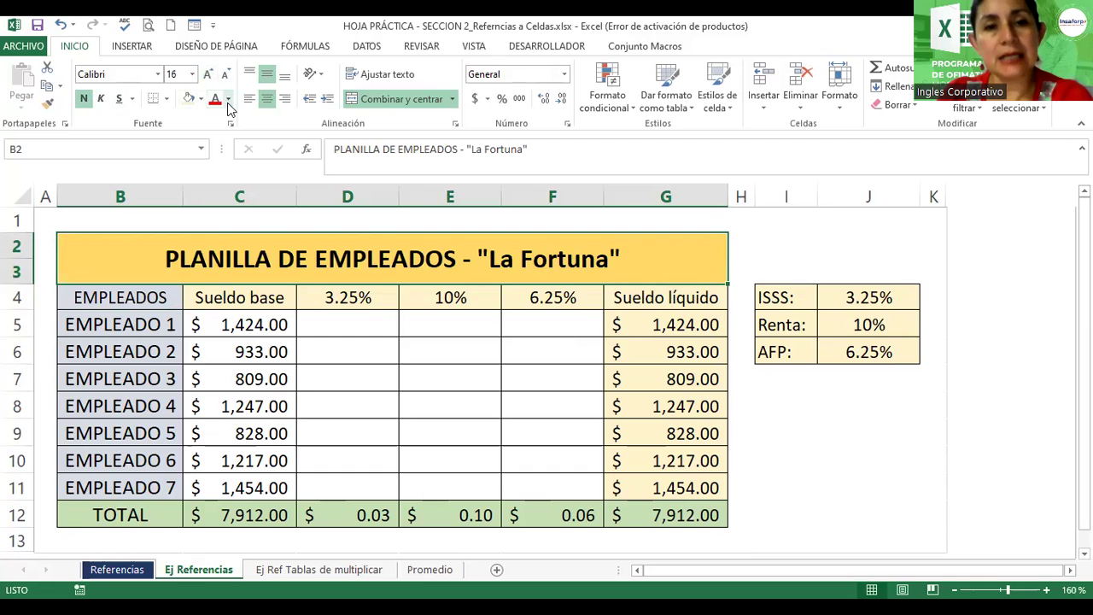
{"action": "left_click", "coordinate": [228, 98]}
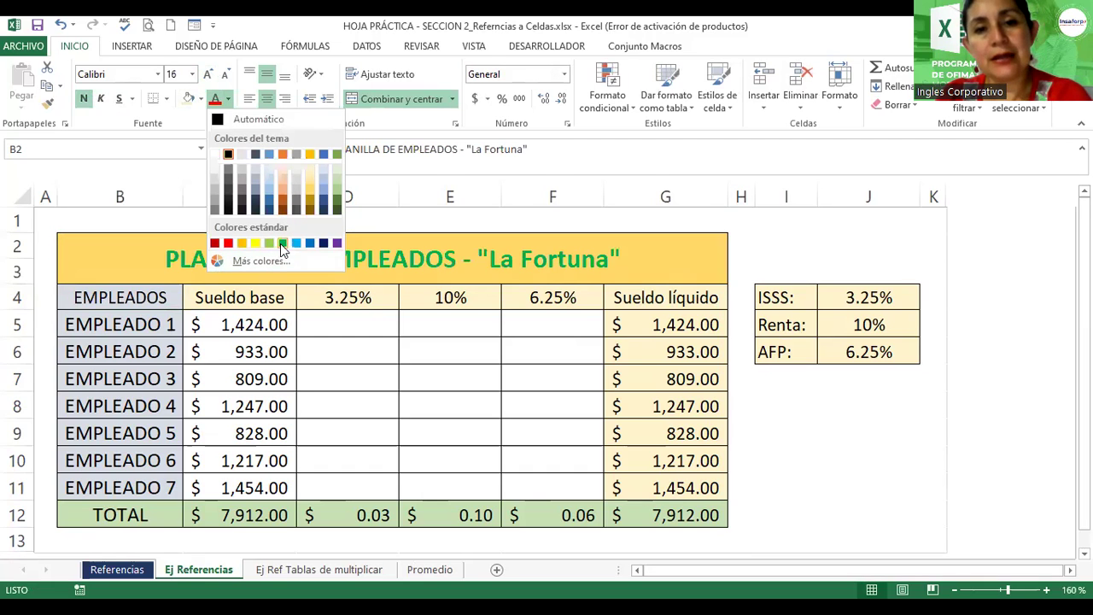
{"action": "left_click", "coordinate": [282, 244]}
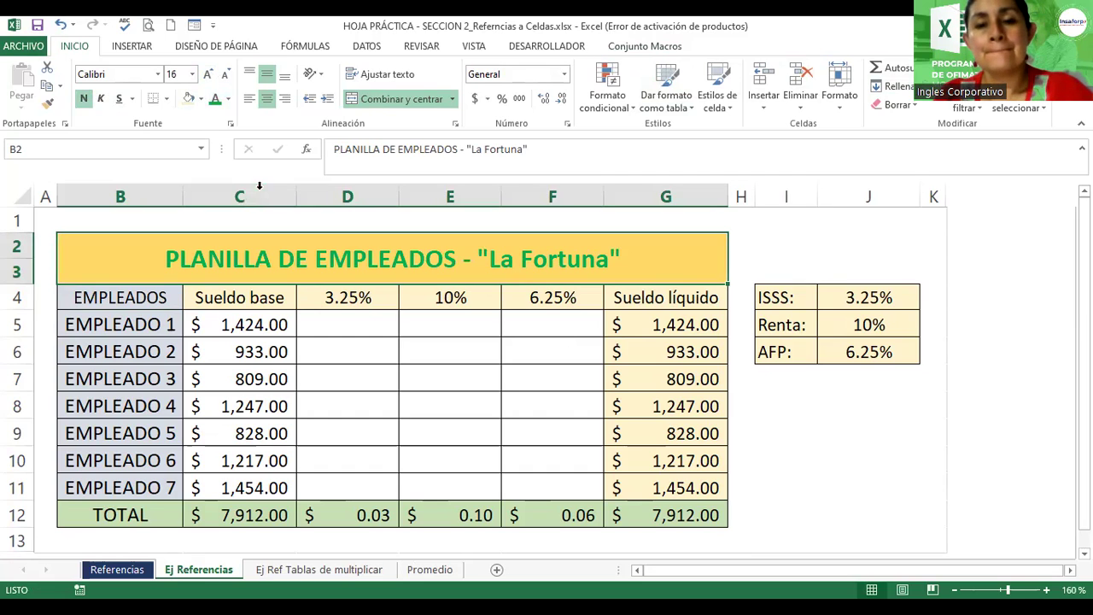
Point out the ISSS 3.25%, Renta 10% and AFP 6.25% rates in J4–J6, returning to D5
{"action": "left_click", "coordinate": [379, 320]}
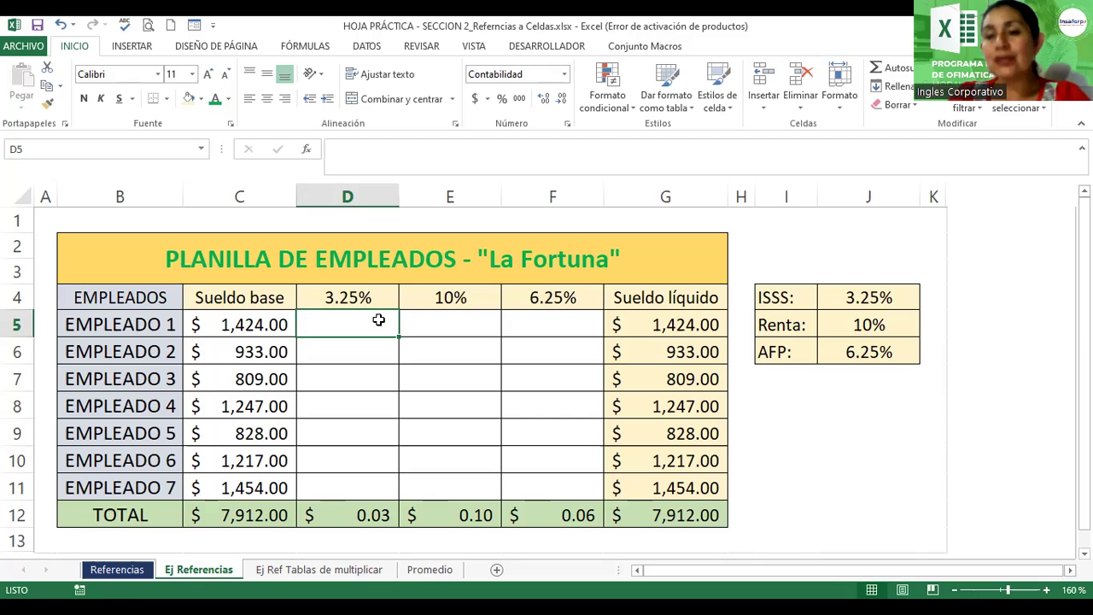
{"action": "left_click", "coordinate": [859, 305]}
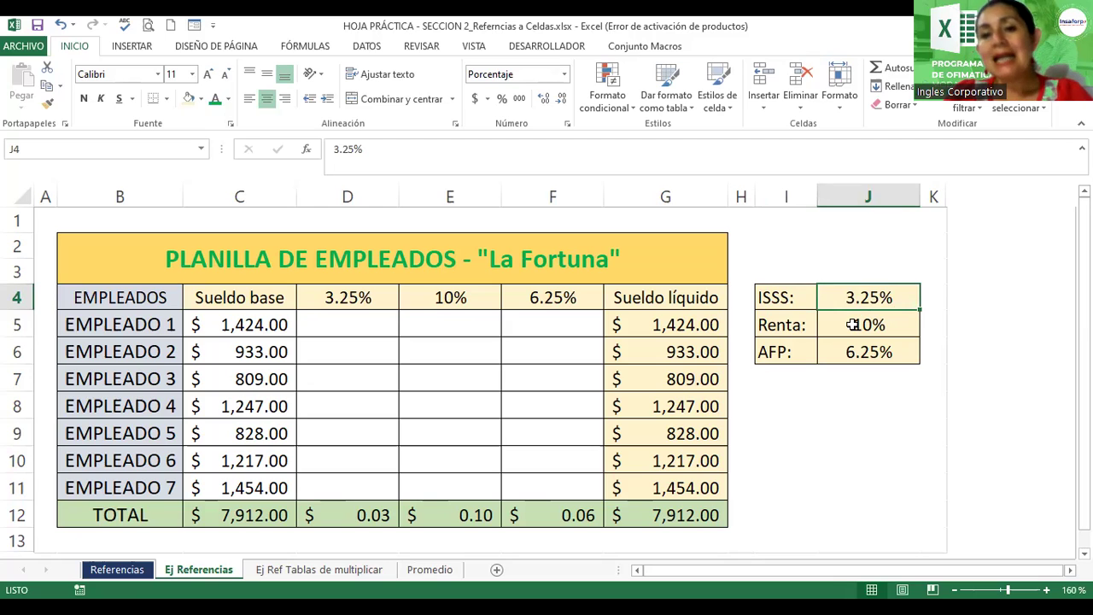
{"action": "left_click", "coordinate": [852, 324]}
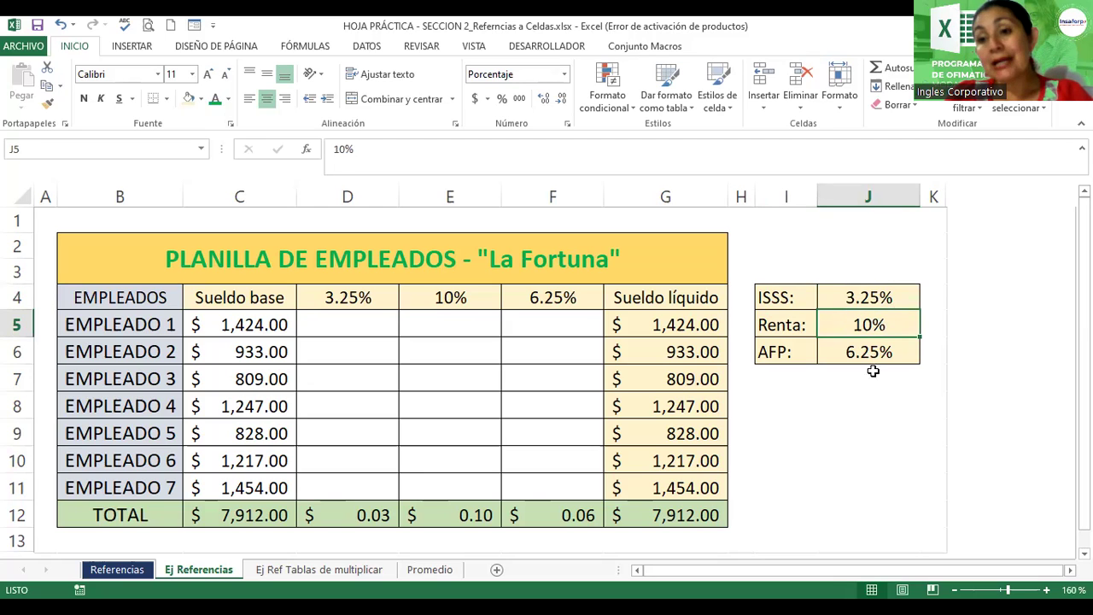
{"action": "left_click", "coordinate": [871, 357]}
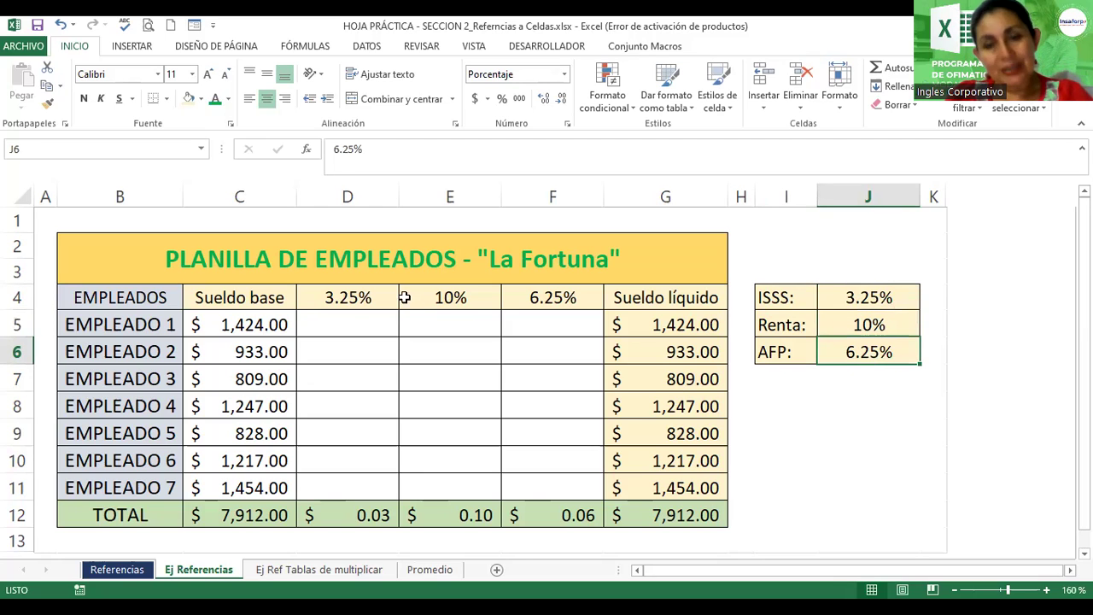
{"action": "left_click", "coordinate": [345, 326]}
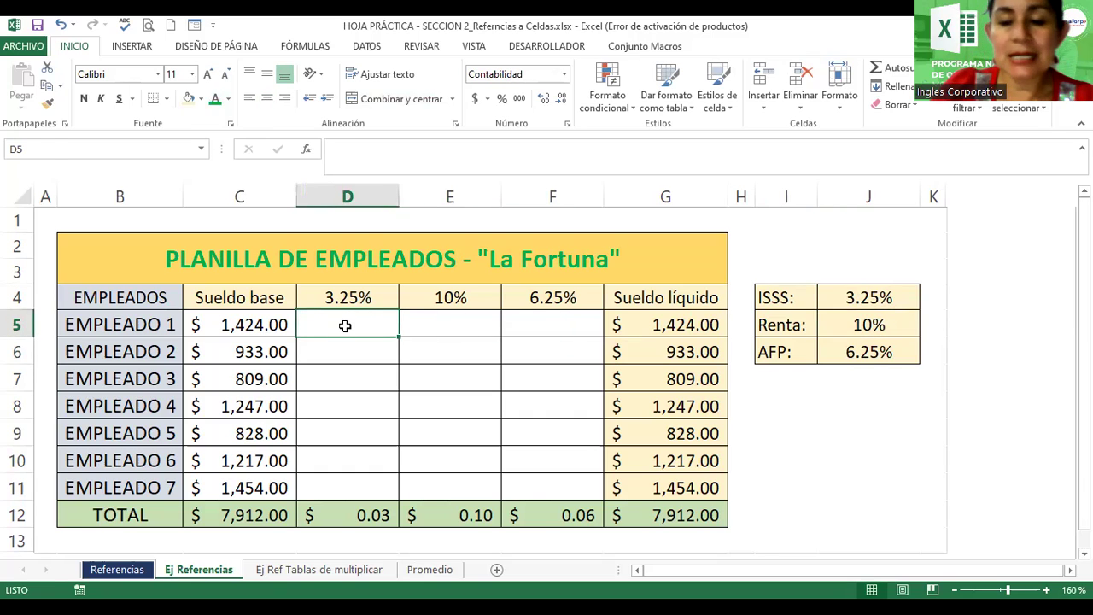
Enter =C5*J4 in D5 and fill it down to EMPLEADO 7 in D11
{"action": "type", "text": "="}
{"action": "left_click", "coordinate": [233, 323]}
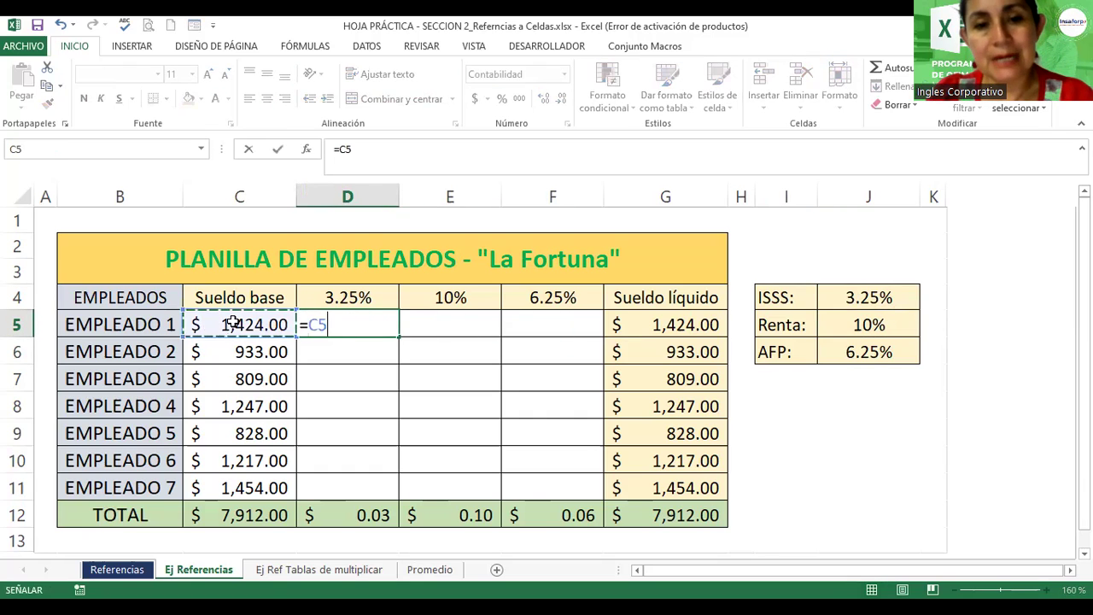
{"action": "type", "text": "*"}
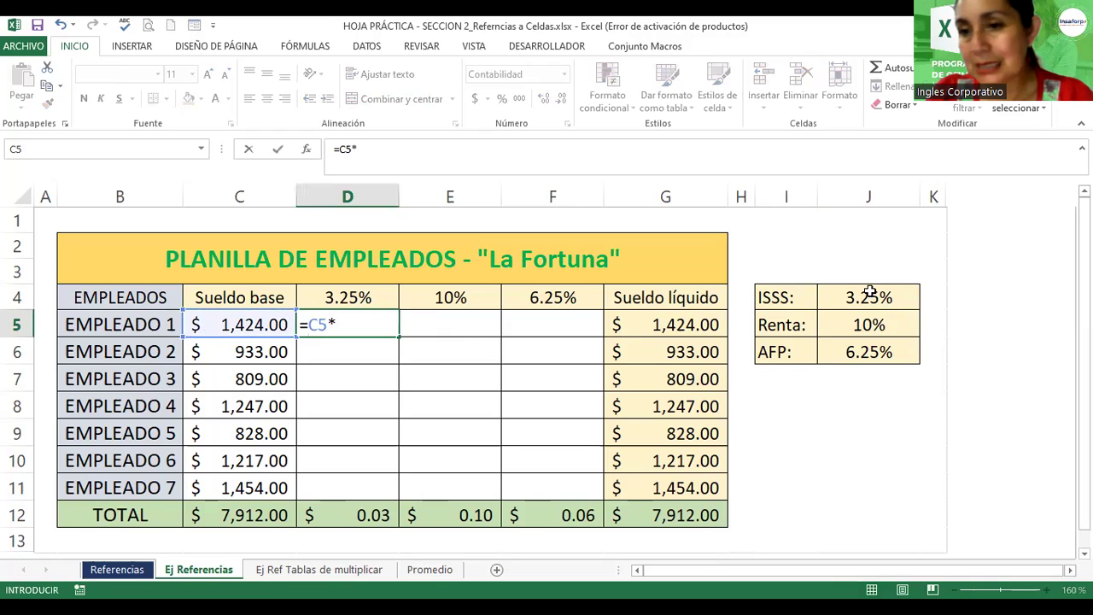
{"action": "left_click", "coordinate": [872, 294]}
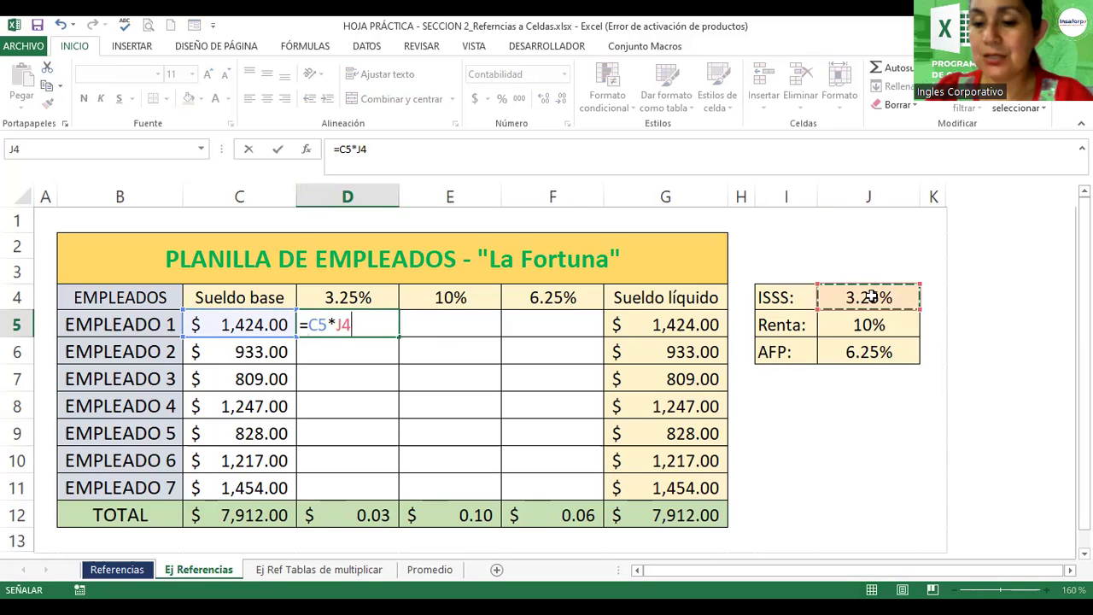
{"action": "key", "text": "Return"}
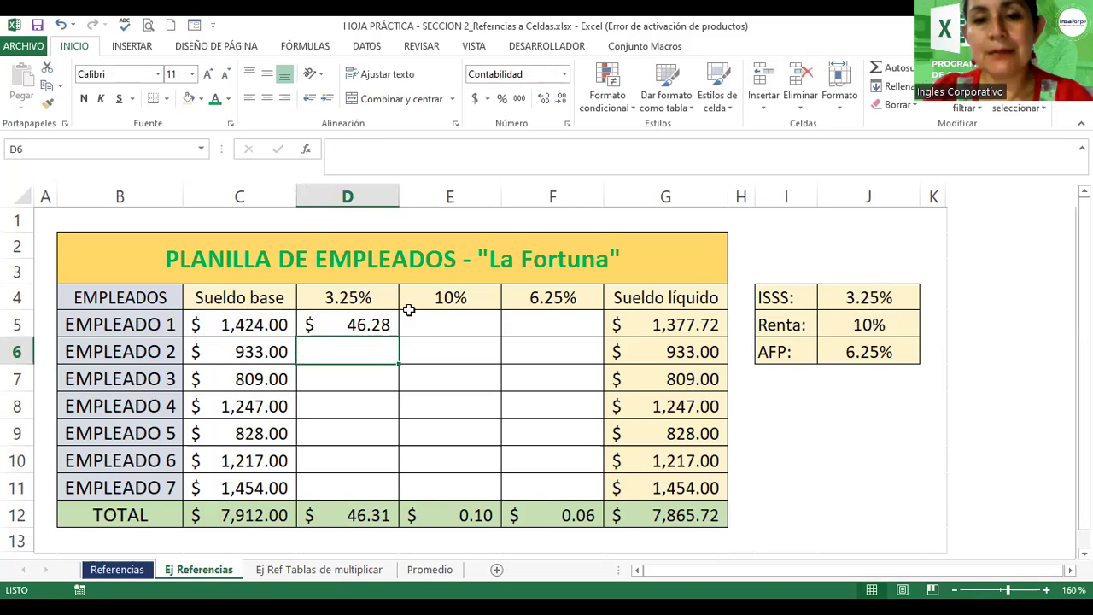
{"action": "left_click", "coordinate": [374, 329]}
{"action": "left_click_drag", "start_coordinate": [398, 339], "coordinate": [392, 430]}
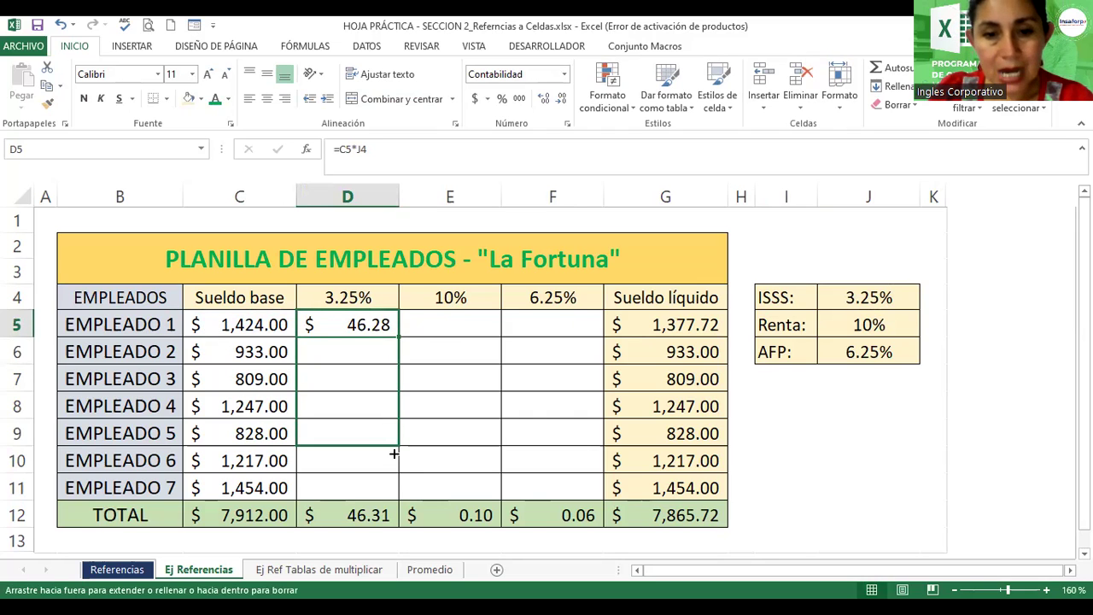
{"action": "left_click_drag", "start_coordinate": [392, 429], "coordinate": [392, 488]}
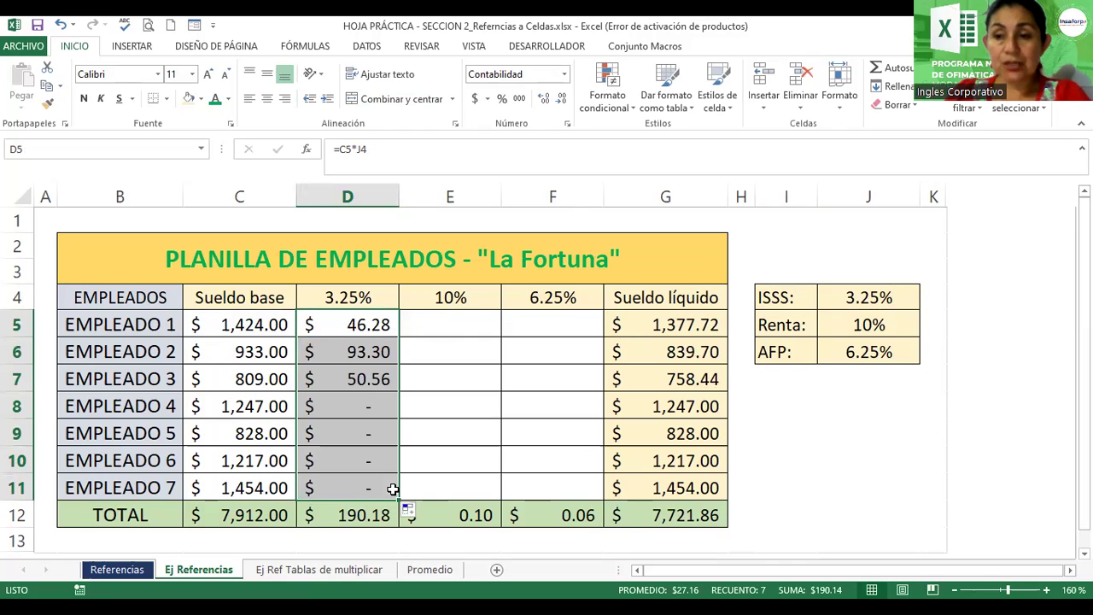
Inspect the copied formulas for employees 2–4 to see the rate reference shifting
{"action": "left_click", "coordinate": [340, 327]}
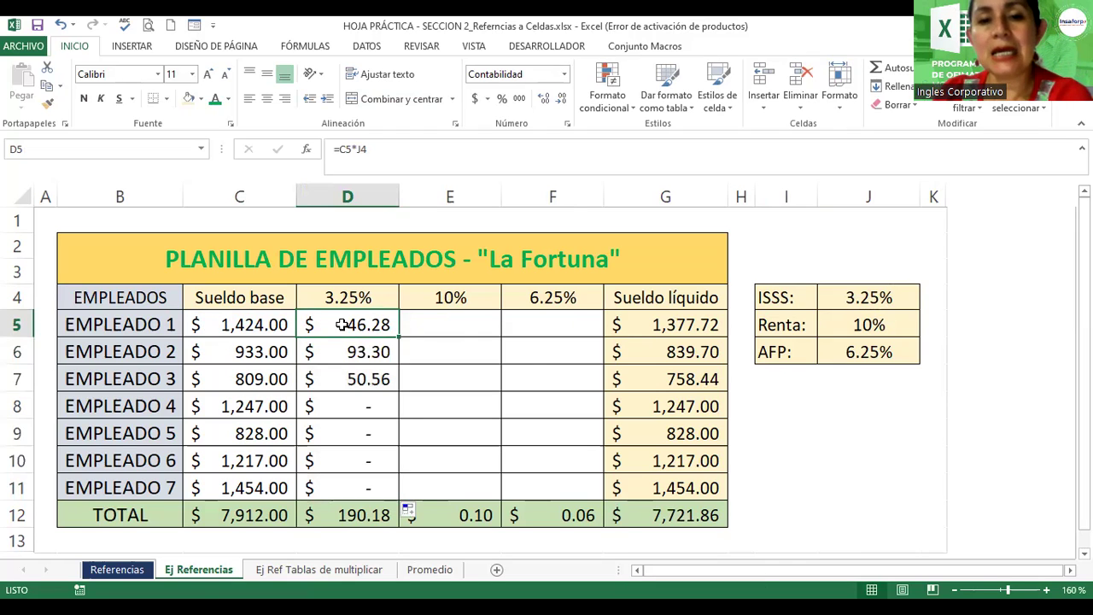
{"action": "double_click", "coordinate": [342, 351]}
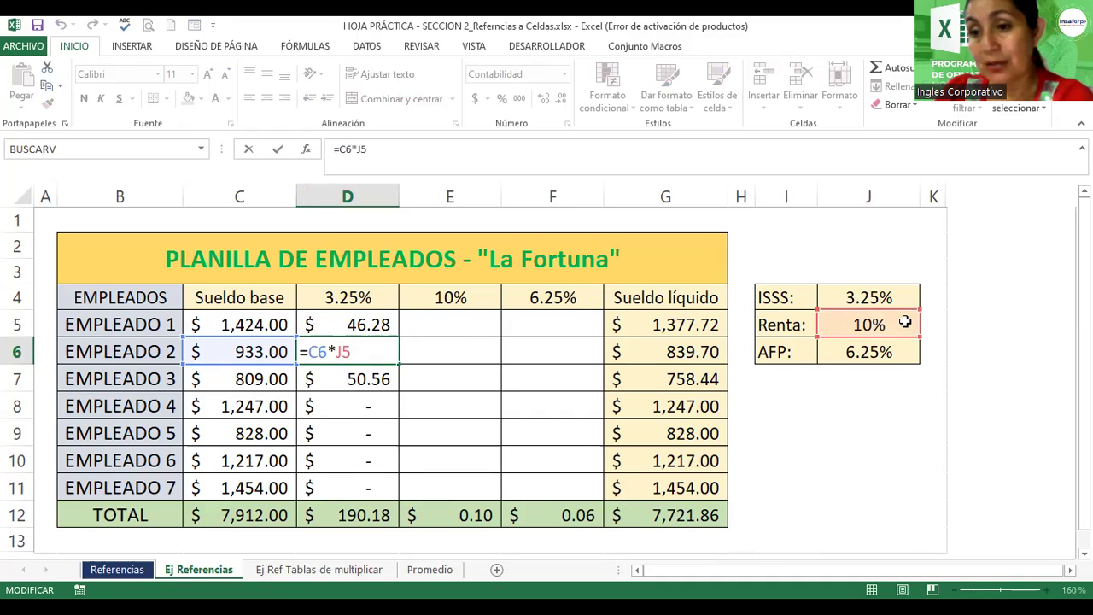
{"action": "key", "text": "Return"}
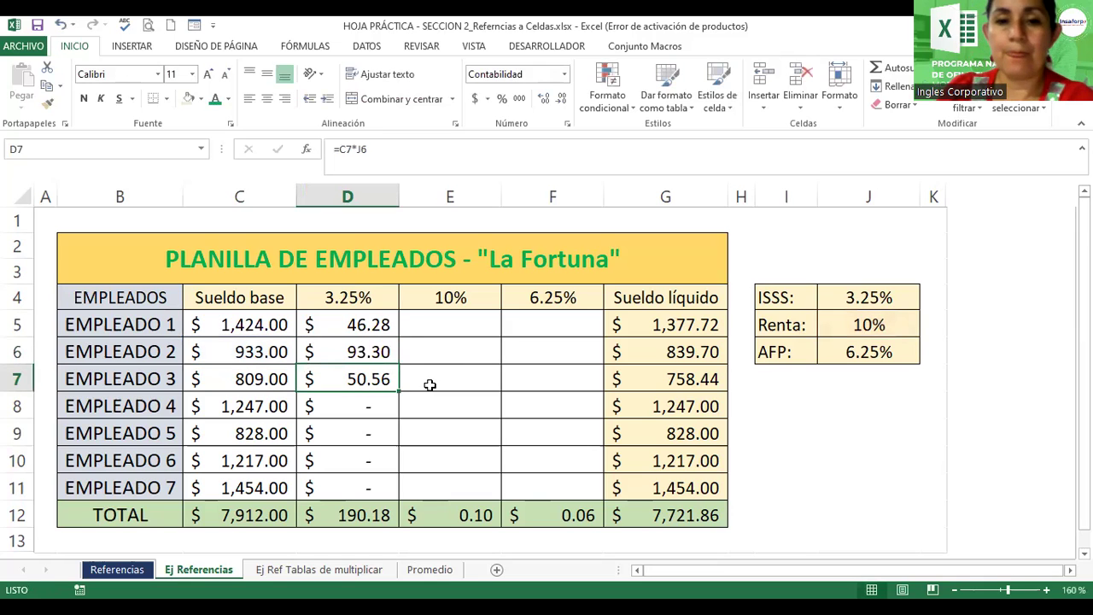
{"action": "key", "text": "F2"}
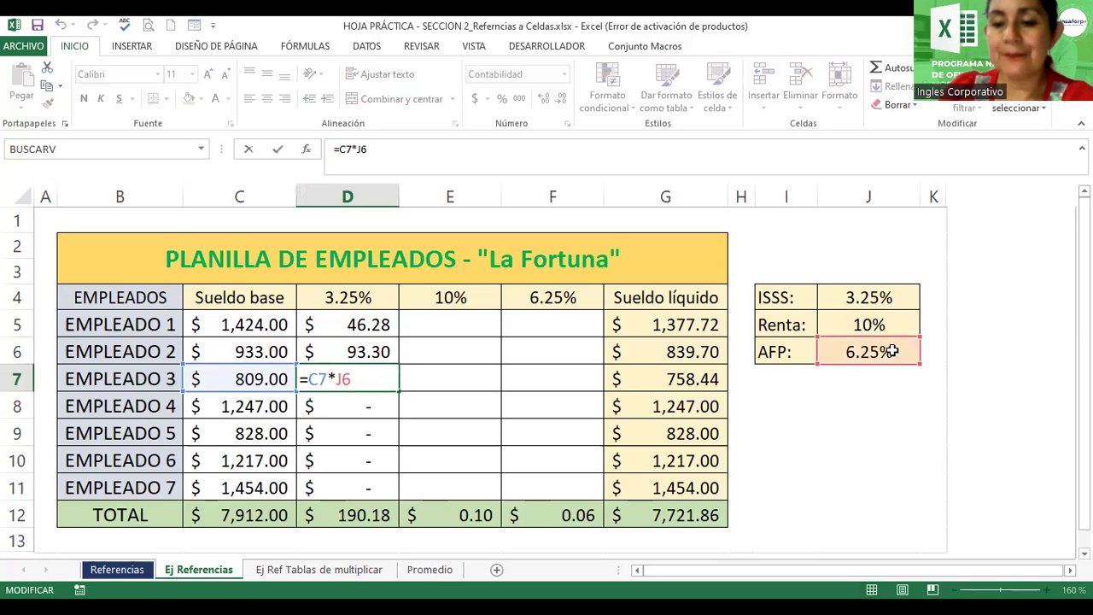
{"action": "key", "text": "Return"}
{"action": "key", "text": "F2"}
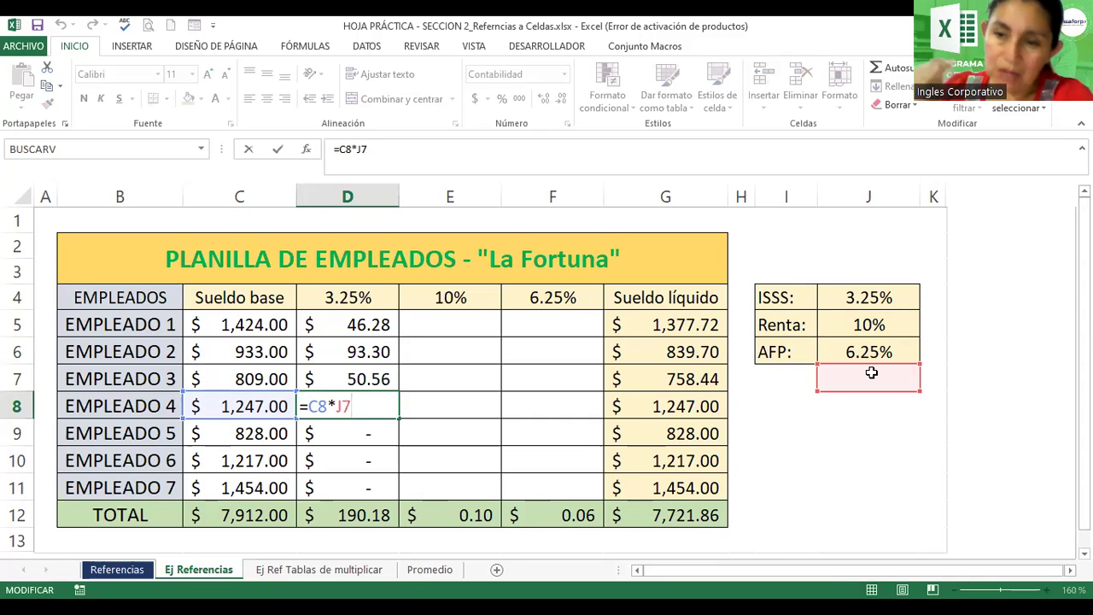
{"action": "key", "text": "Return"}
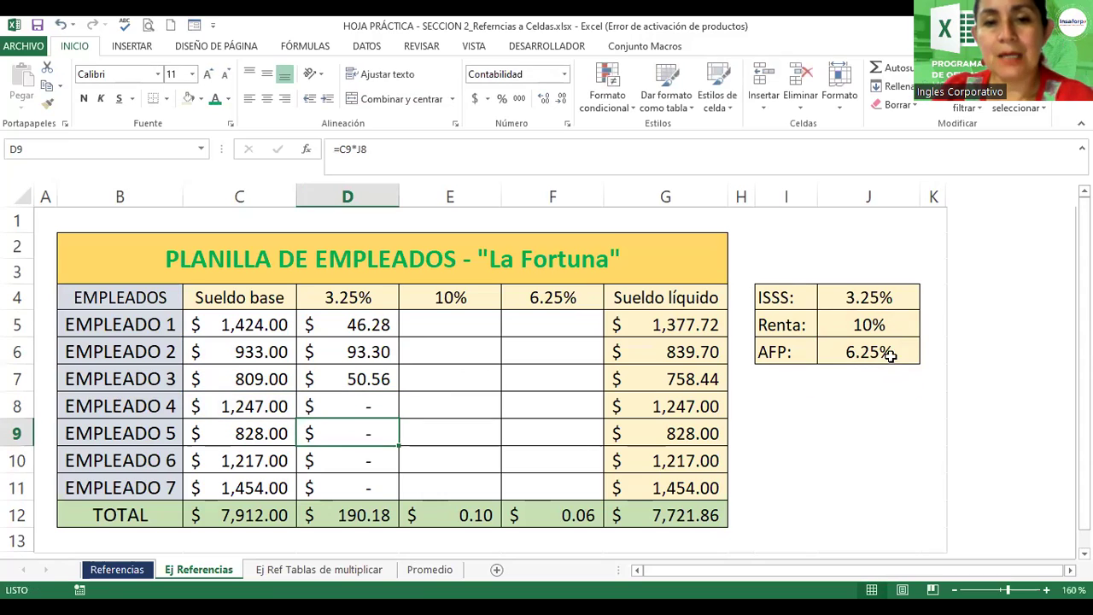
Change D5 to =C5*$J$4 and refill it to D11, giving a 257.17 total
{"action": "left_click", "coordinate": [341, 324]}
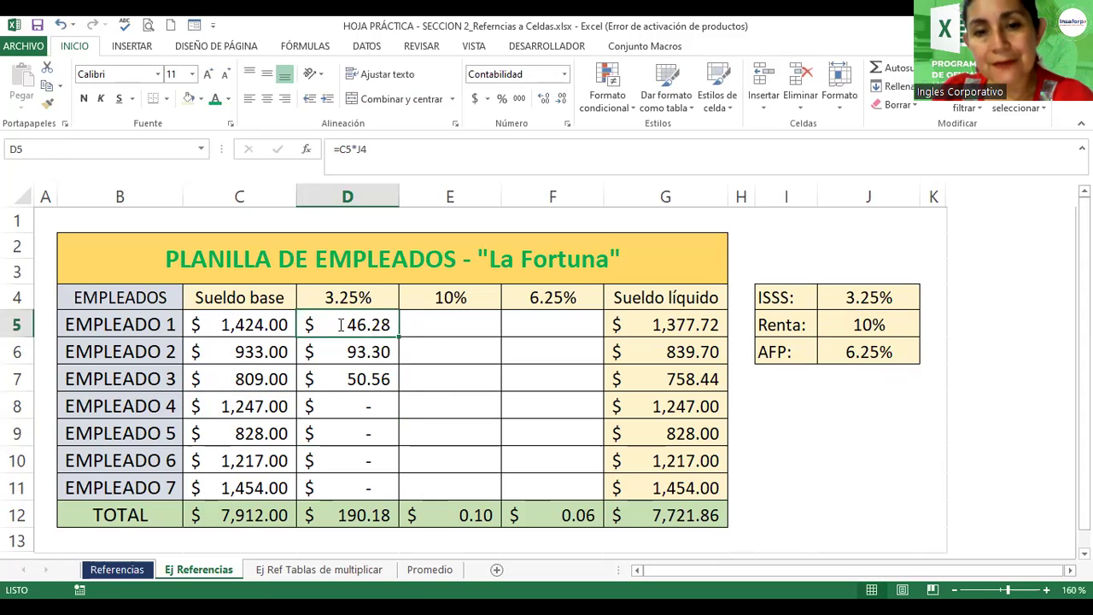
{"action": "double_click", "coordinate": [341, 325]}
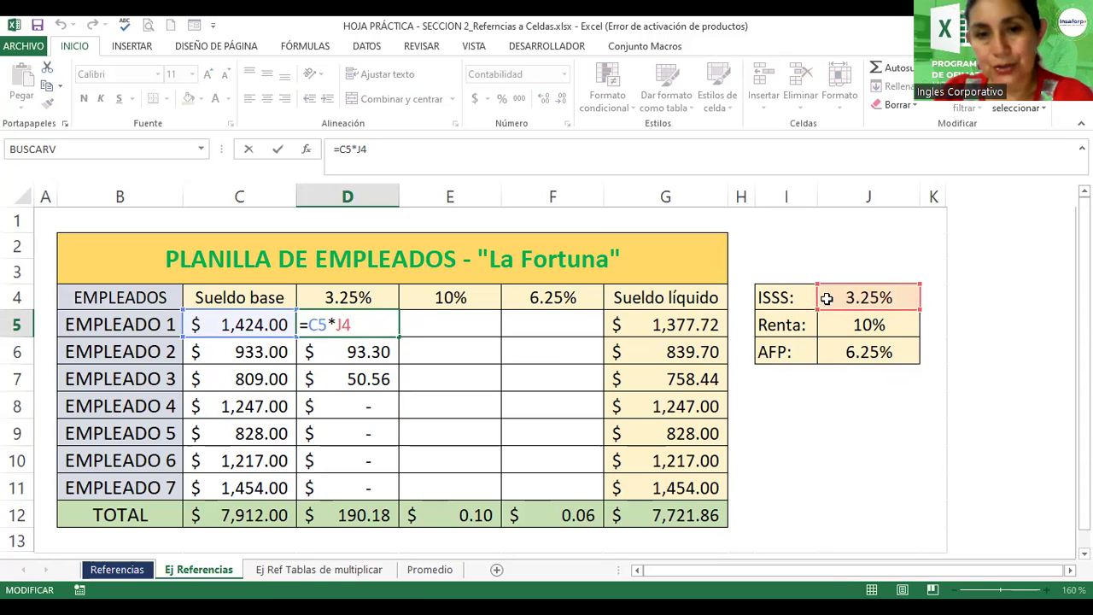
{"action": "key", "text": "F4"}
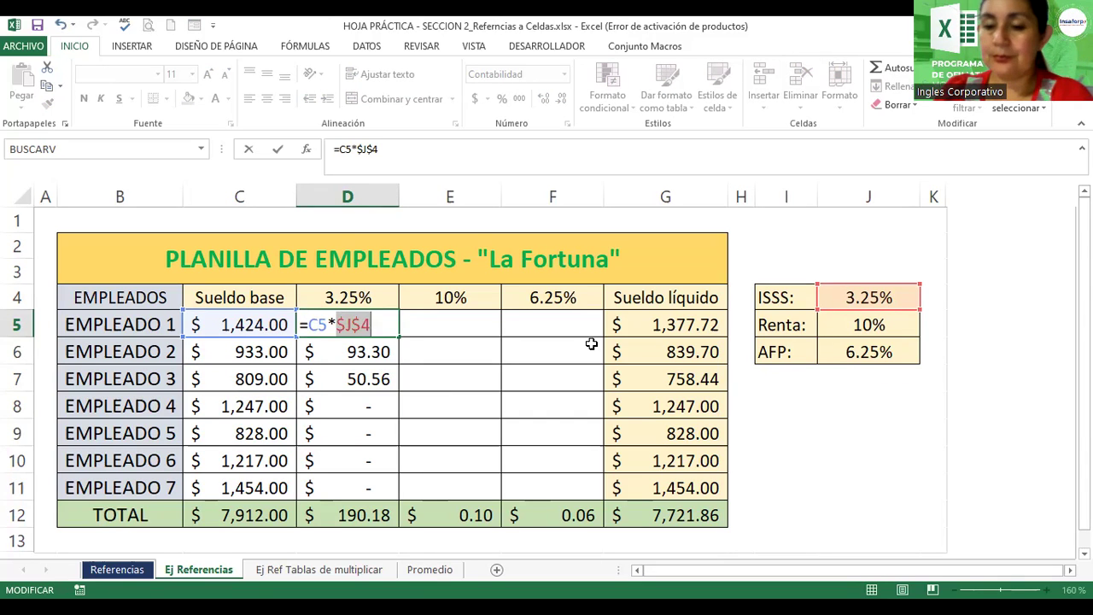
{"action": "key", "text": "Return"}
{"action": "left_click", "coordinate": [364, 325]}
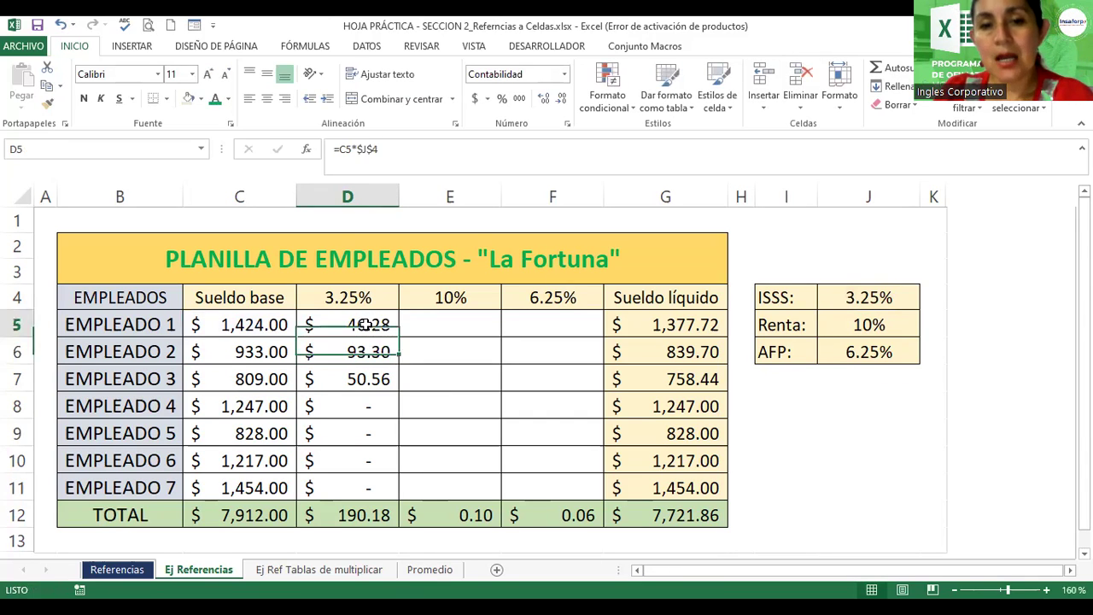
{"action": "mouse_move", "coordinate": [398, 338]}
{"action": "left_mouse_down"}
{"action": "mouse_move", "coordinate": [408, 441]}
{"action": "mouse_move", "coordinate": [398, 497]}
{"action": "left_mouse_up"}
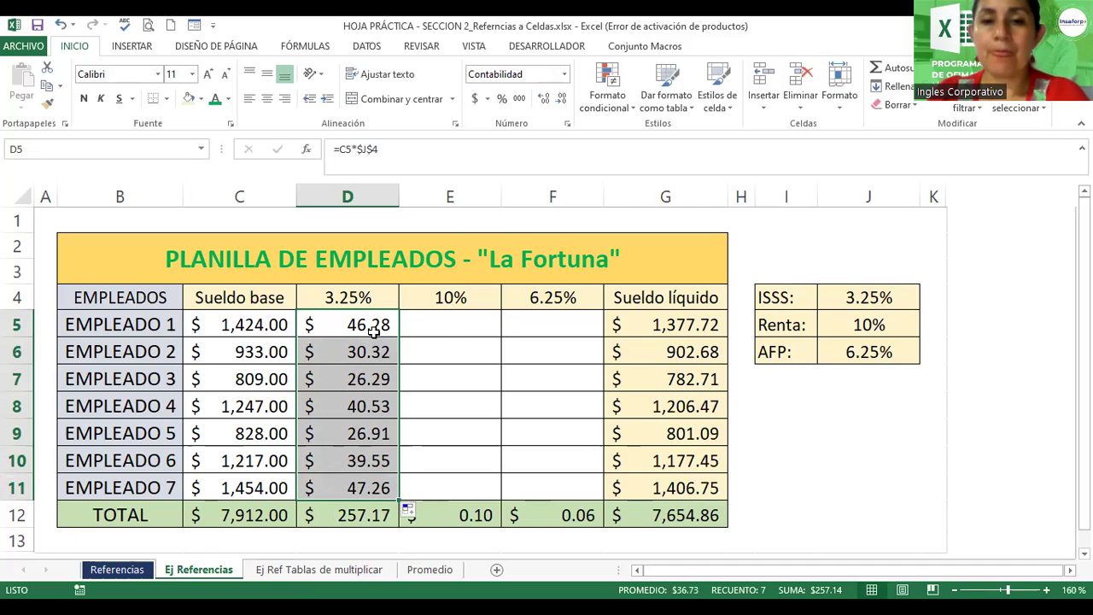
{"action": "left_click", "coordinate": [442, 328]}
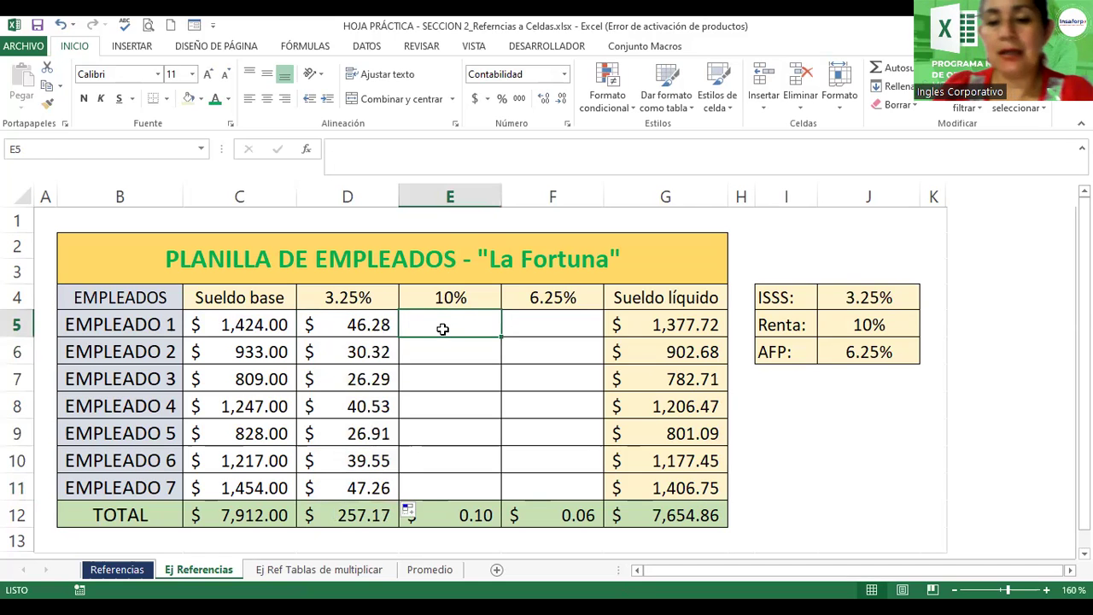
{"action": "type", "text": "="}
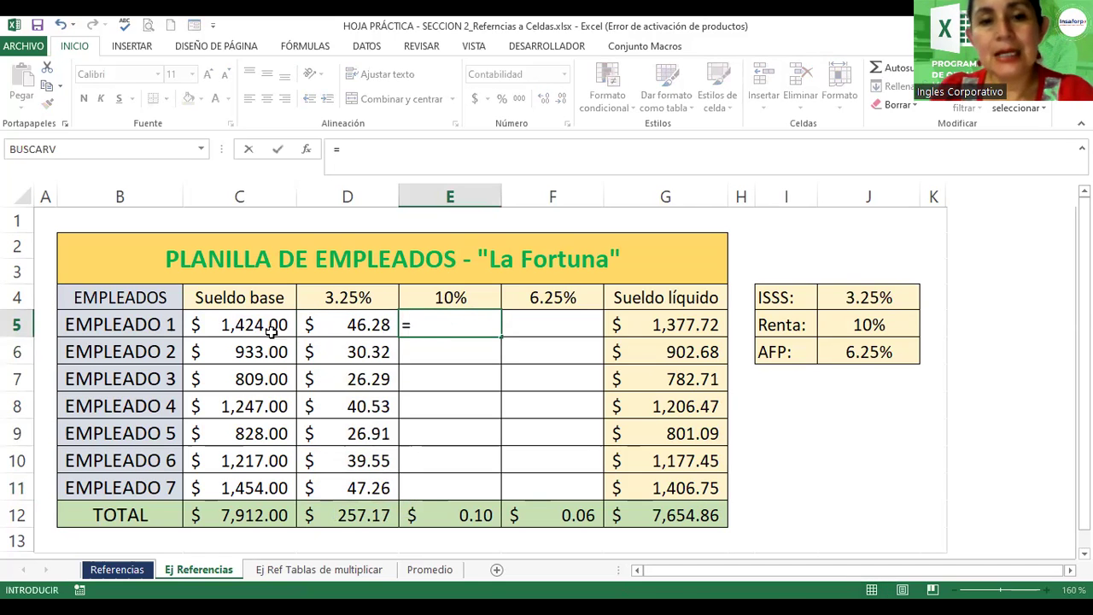
{"action": "left_click", "coordinate": [253, 325]}
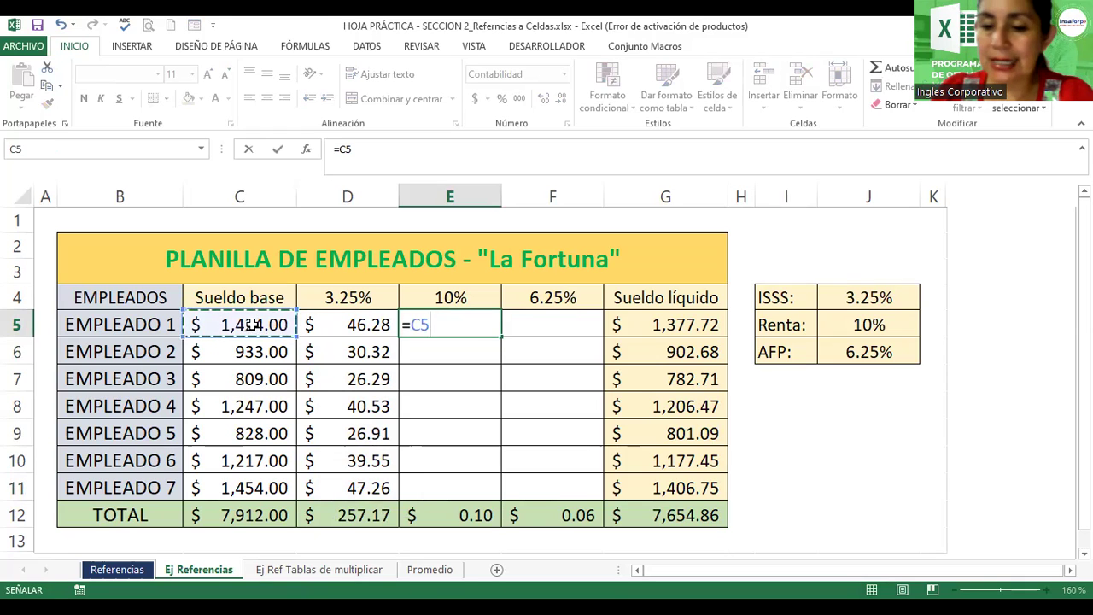
{"action": "type", "text": "*"}
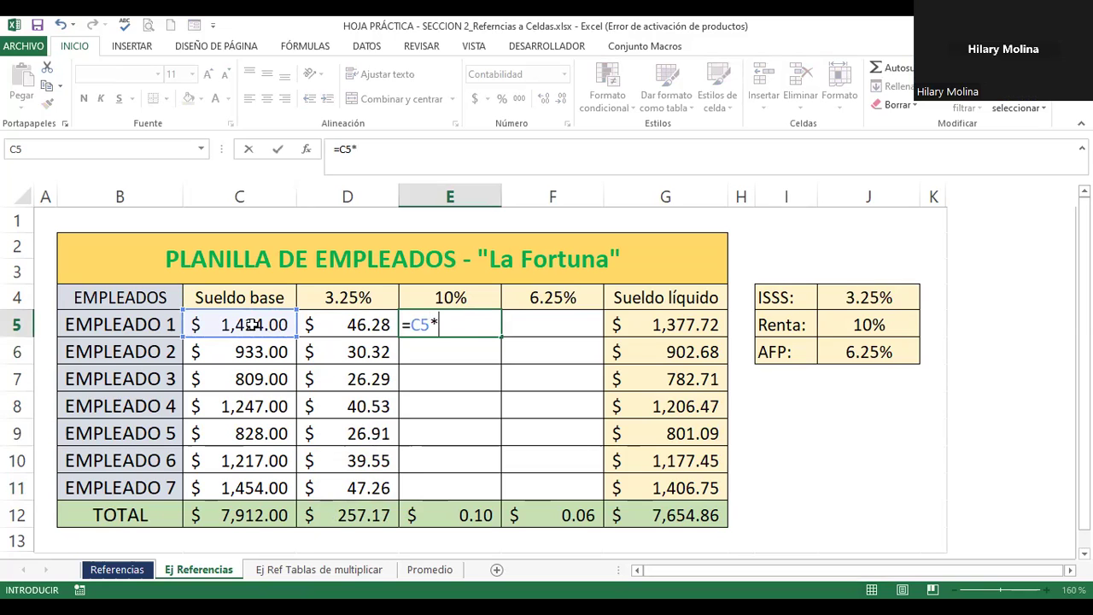
{"action": "key", "text": "Escape"}
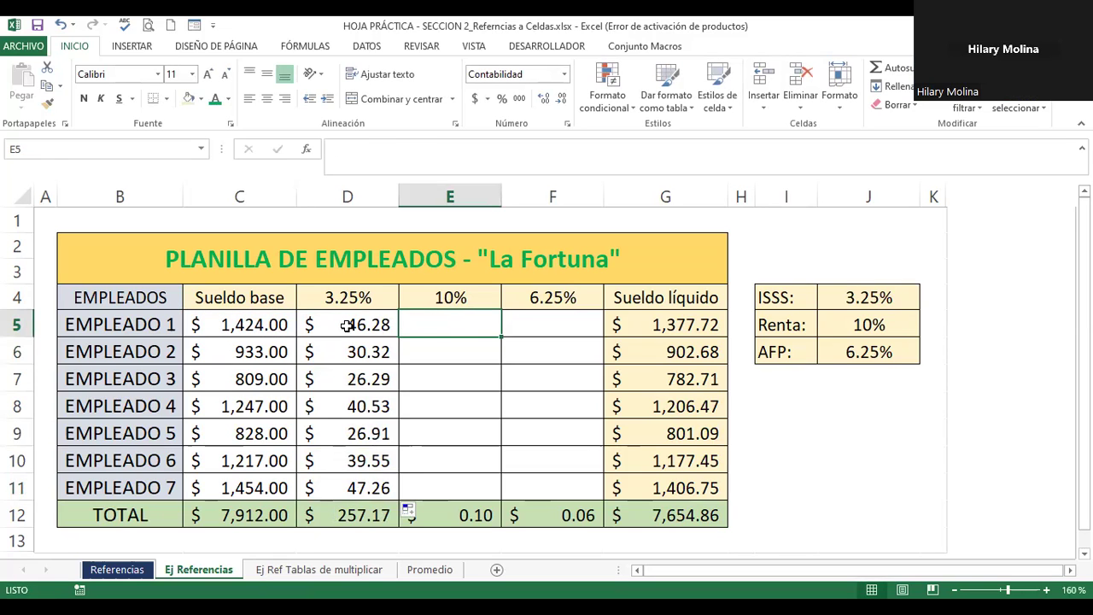
{"action": "double_click", "coordinate": [349, 325]}
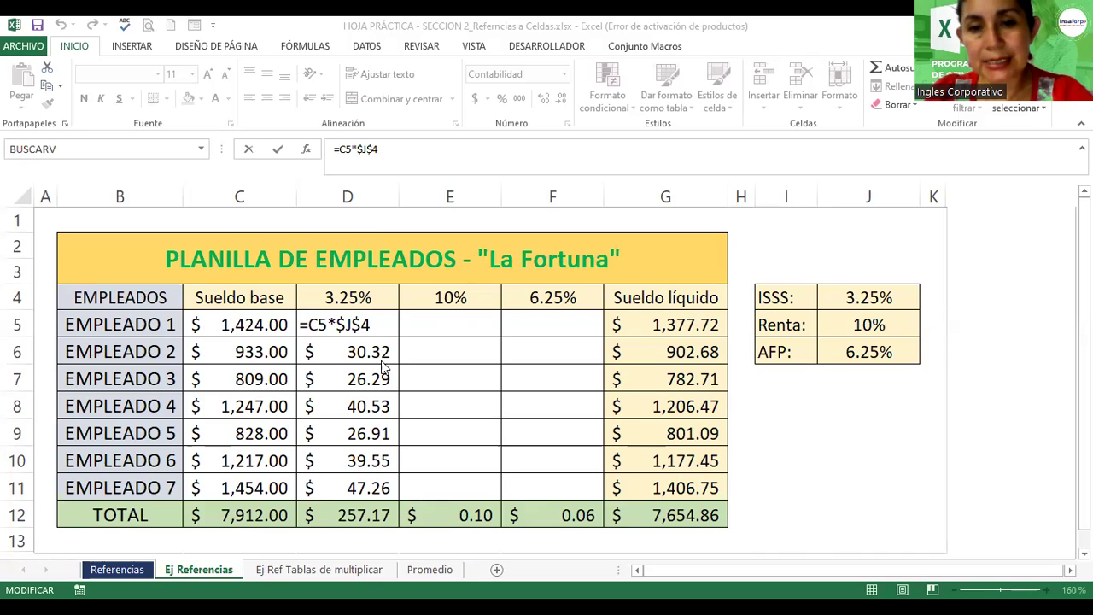
Begin EMPLEADO 1's Renta deduction in E5 as =C5*$J$5
{"action": "key", "text": "Return"}
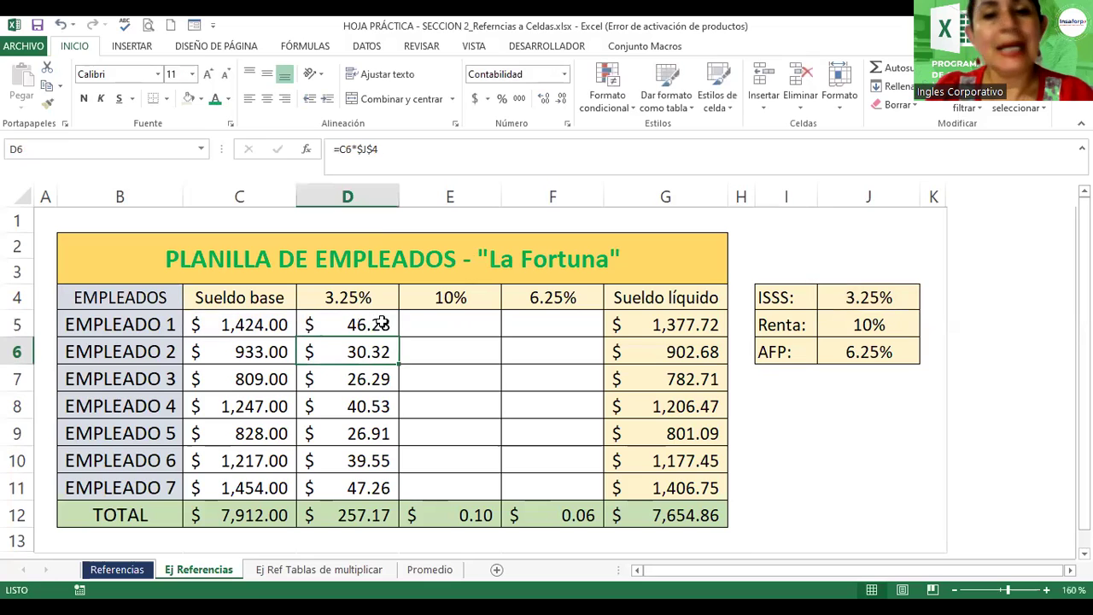
{"action": "left_click", "coordinate": [436, 322]}
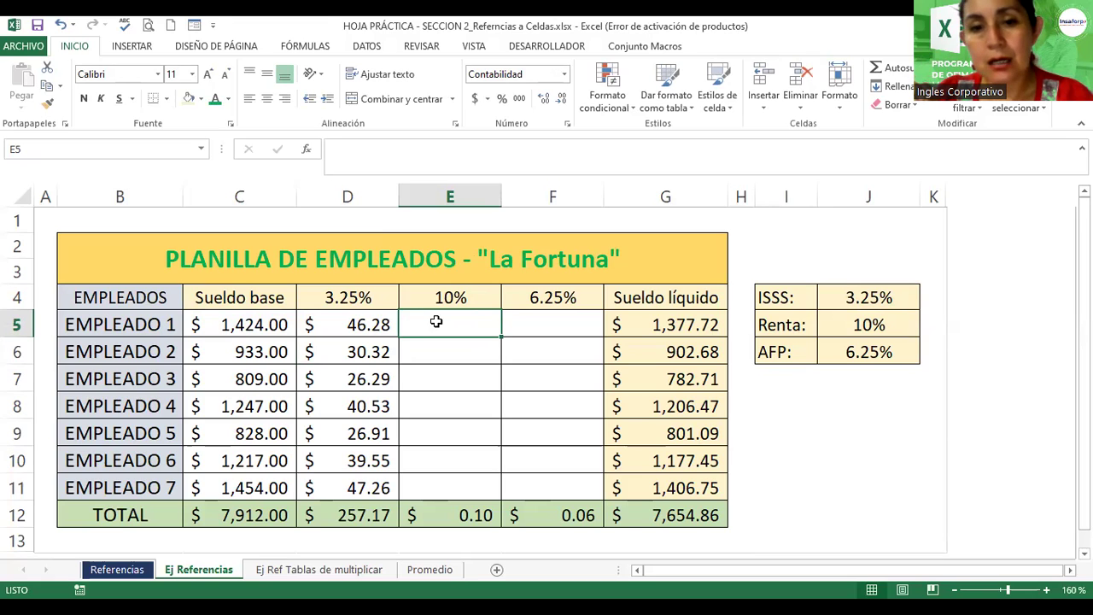
{"action": "type", "text": "="}
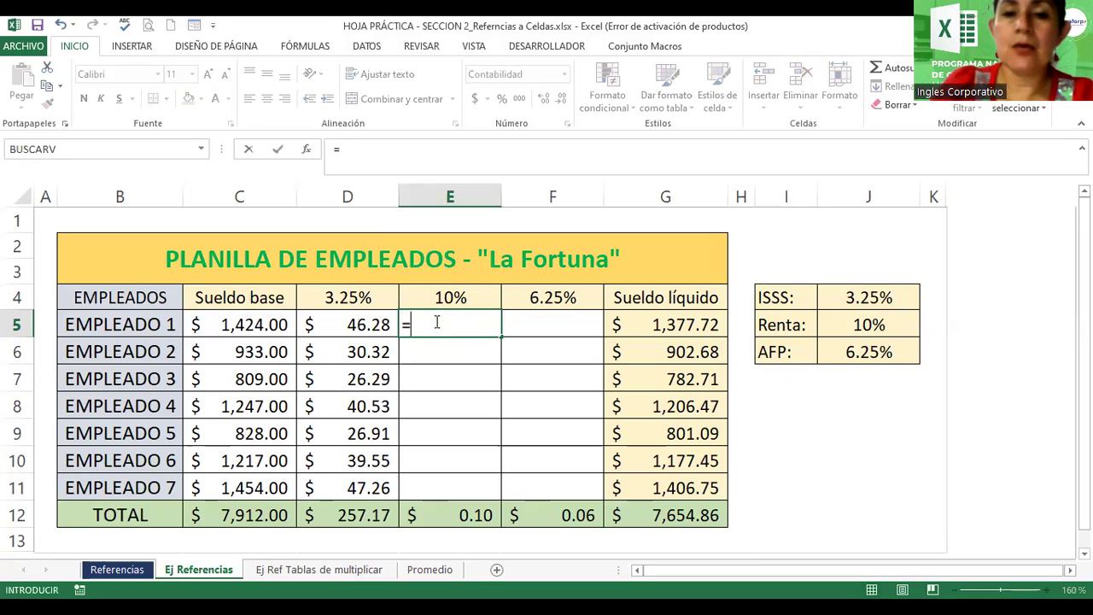
{"action": "left_click", "coordinate": [349, 324]}
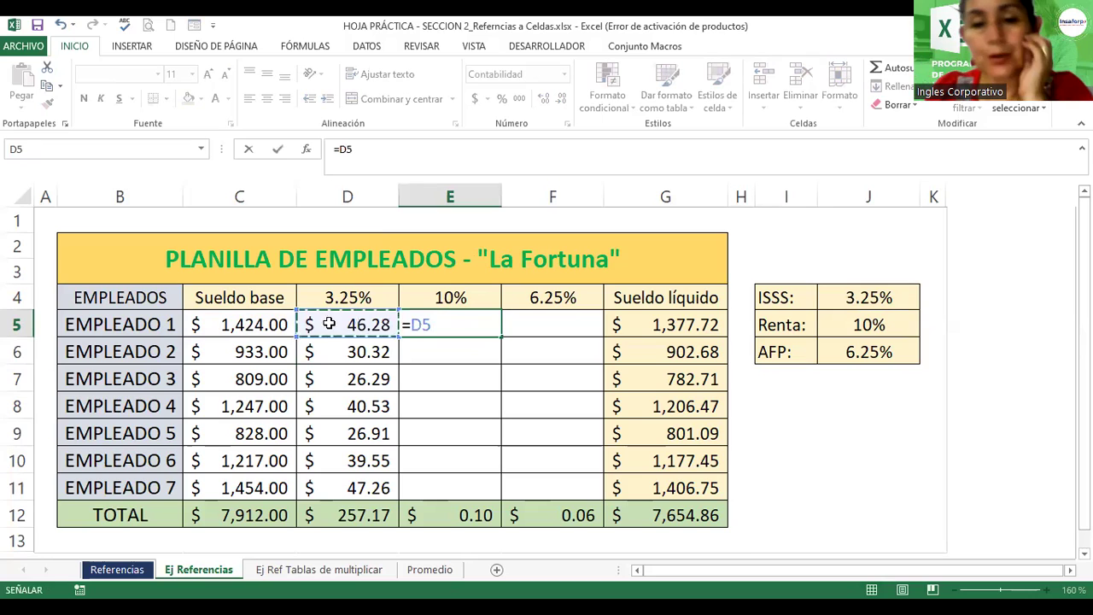
{"action": "left_click", "coordinate": [277, 324]}
{"action": "type", "text": "*"}
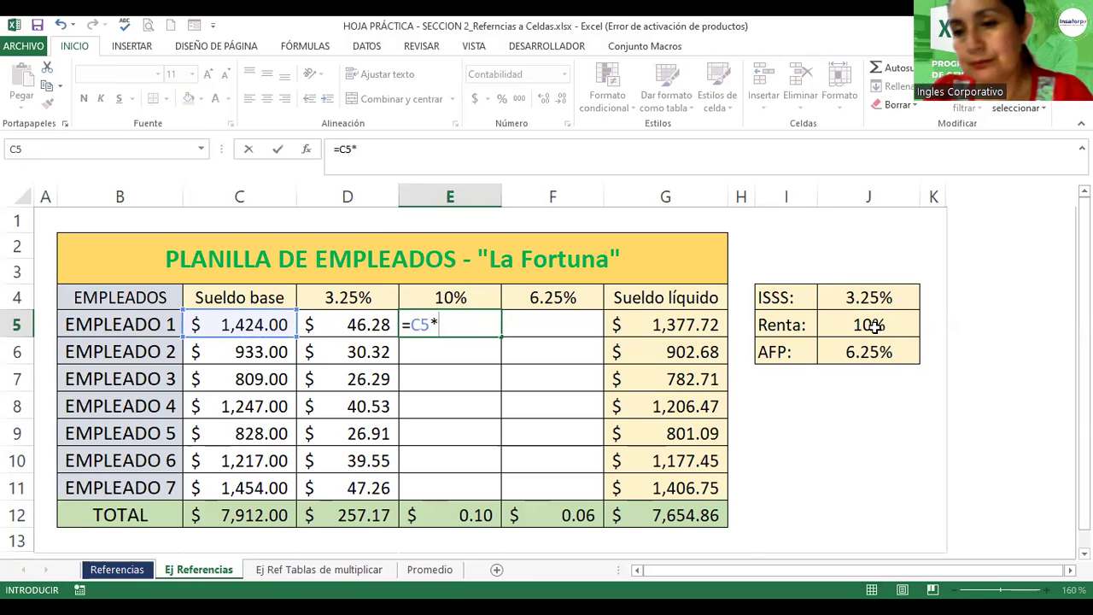
{"action": "left_click", "coordinate": [877, 325]}
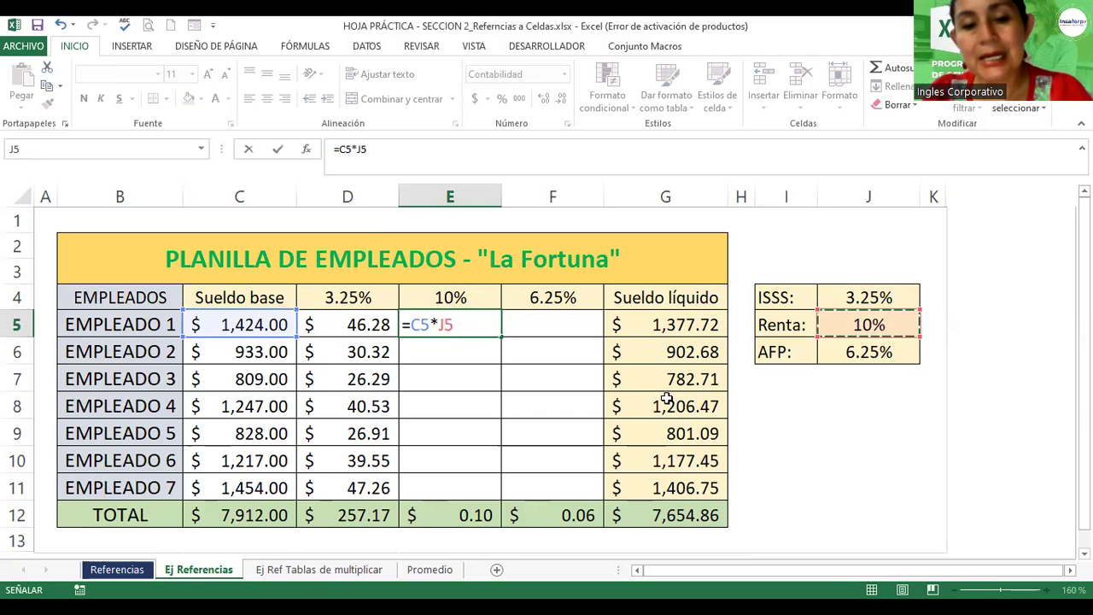
{"action": "key", "text": "F4"}
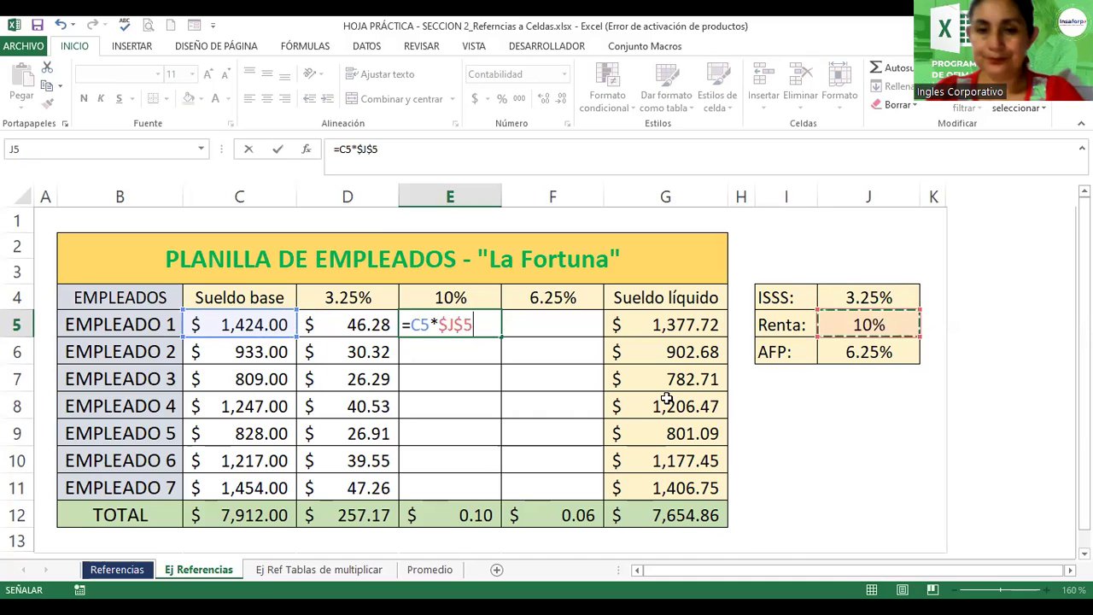
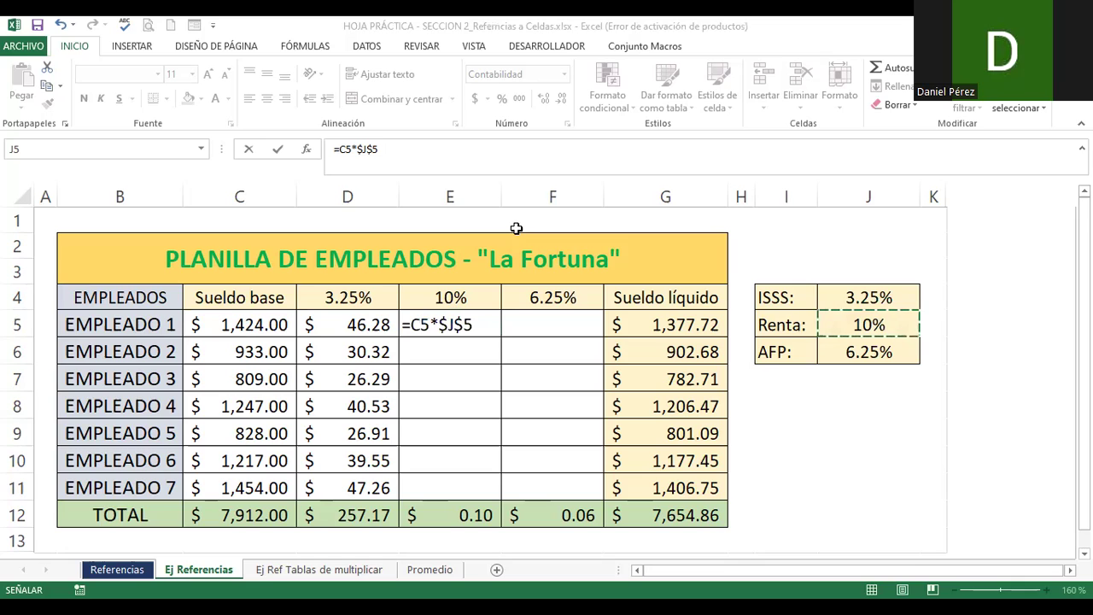
Fill E5:E11 with the =C5*$J$5 Renta amounts and total them in E12 with =SUMA(E4:E11)
{"action": "key", "text": "Return"}
{"action": "left_click", "coordinate": [480, 323]}
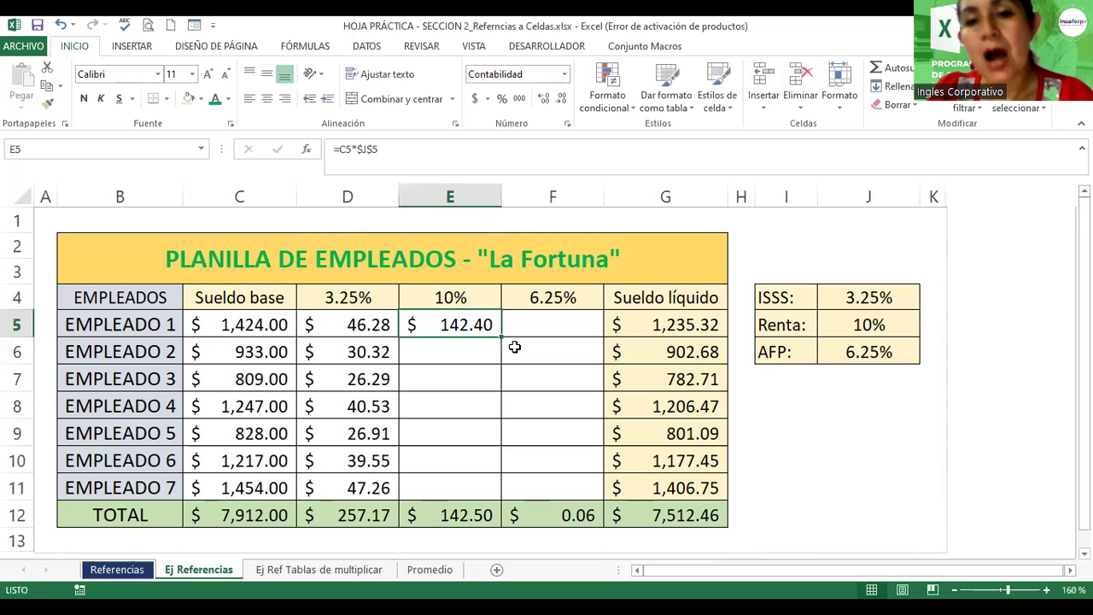
{"action": "left_click_drag", "start_coordinate": [502, 339], "coordinate": [501, 508]}
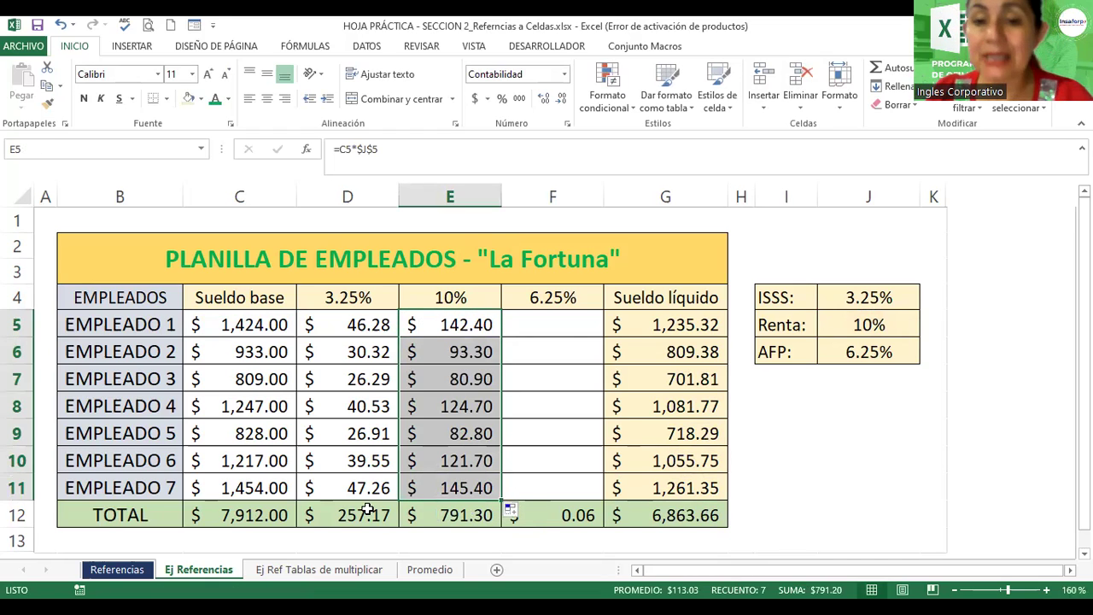
{"action": "left_click", "coordinate": [481, 523]}
{"action": "double_click", "coordinate": [476, 523]}
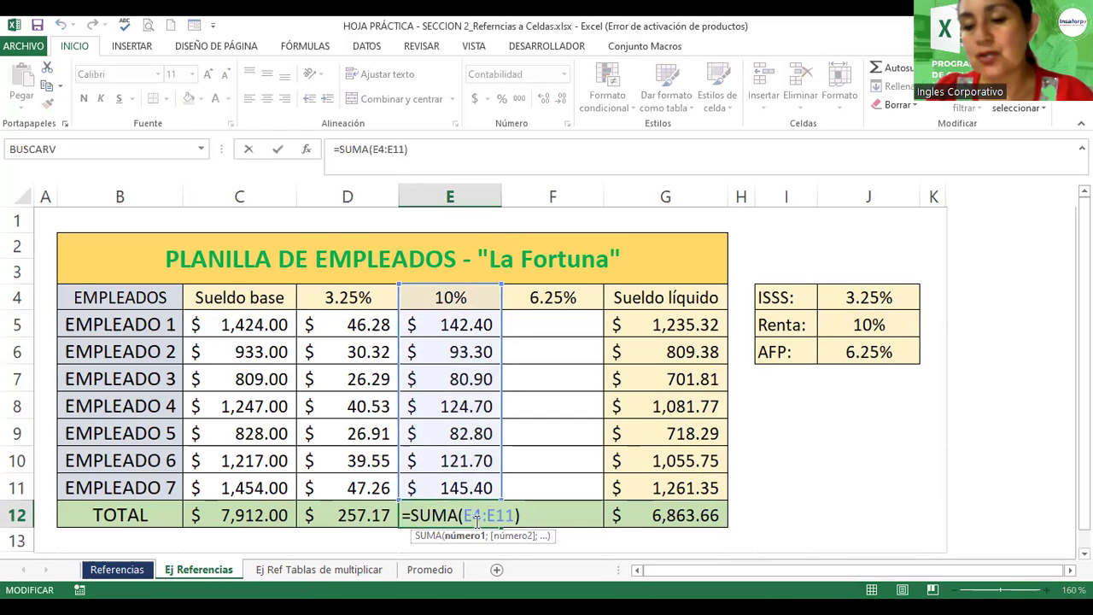
{"action": "key", "text": "Return"}
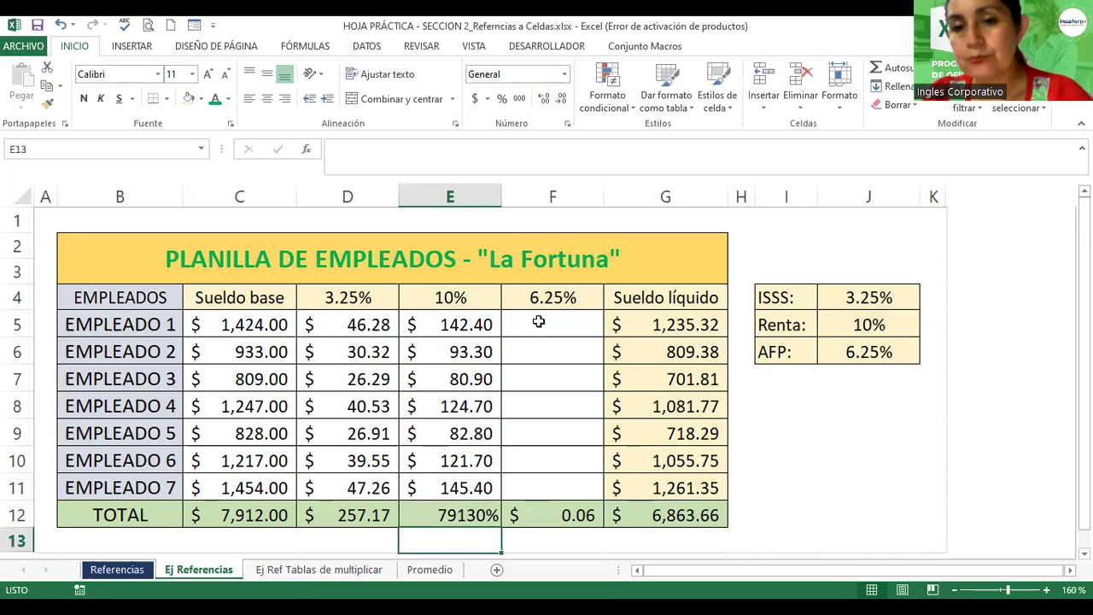
{"action": "left_click", "coordinate": [540, 322]}
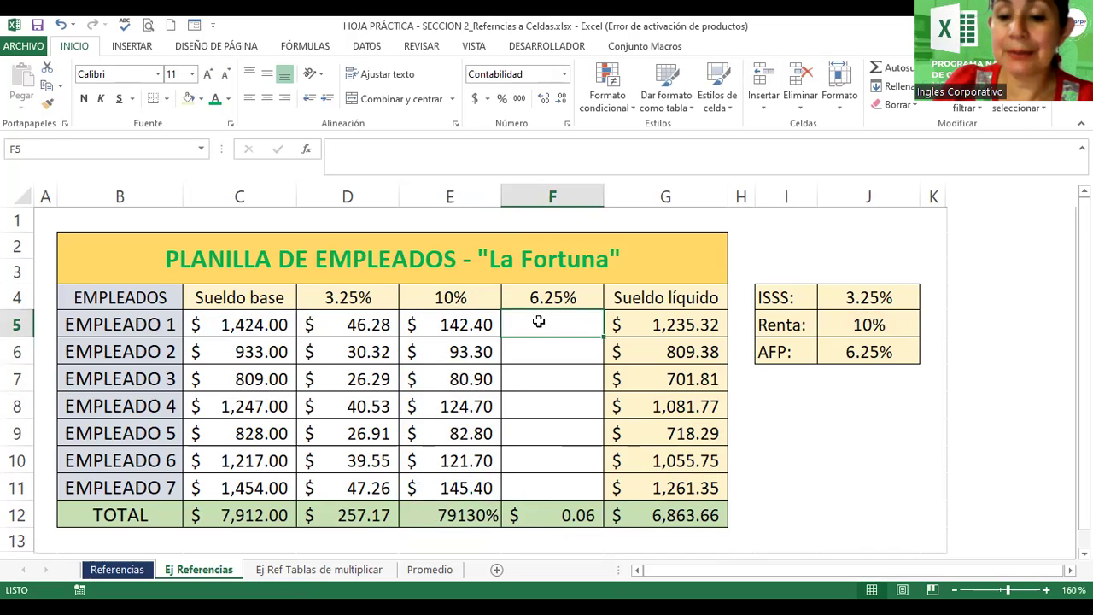
Enter =C5*$J$6 in F5 and copy it down to F11 for all seven employees' AFP deductions
{"action": "type", "text": "="}
{"action": "left_click", "coordinate": [216, 327]}
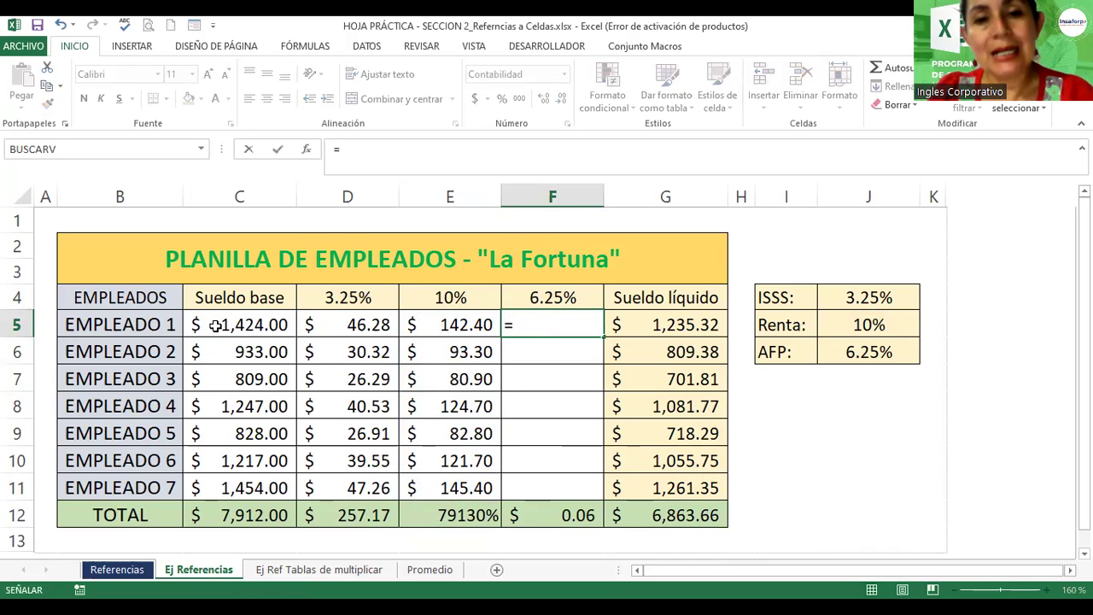
{"action": "type", "text": "*"}
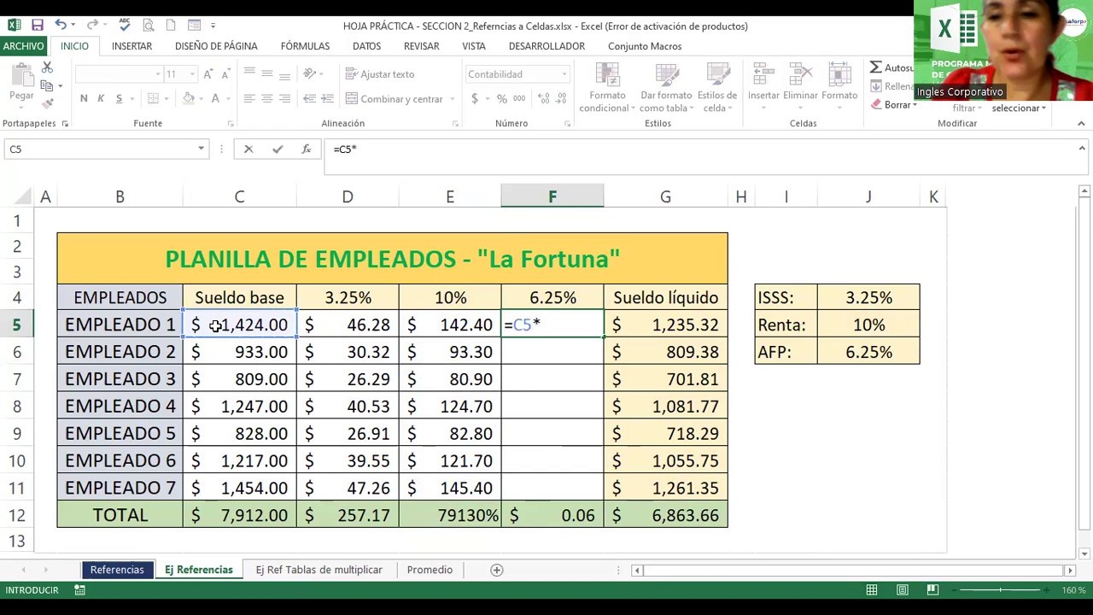
{"action": "left_click", "coordinate": [880, 349]}
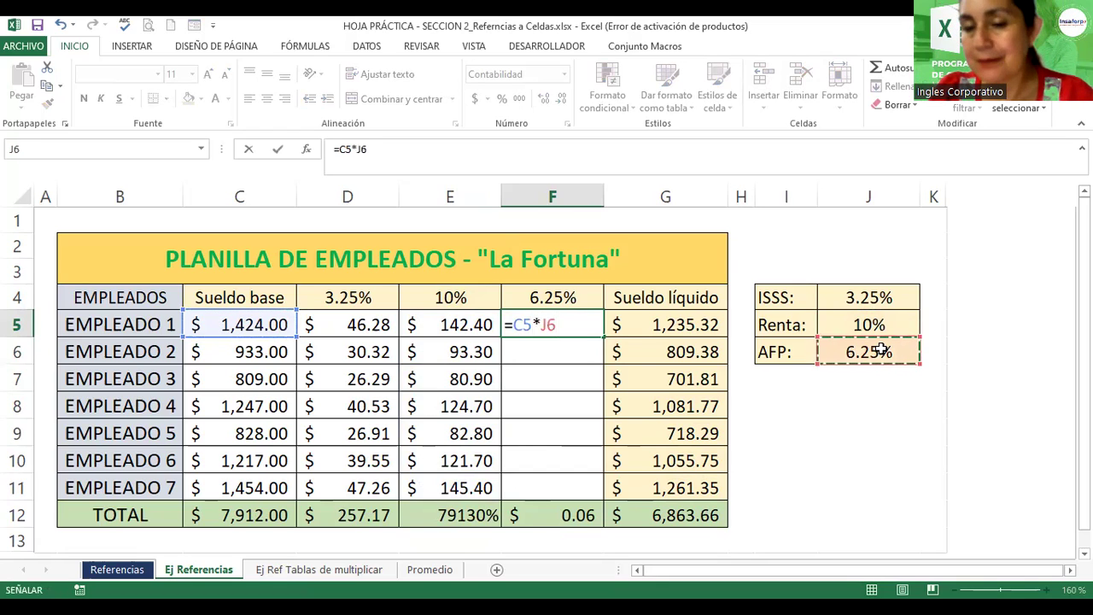
{"action": "key", "text": "F4"}
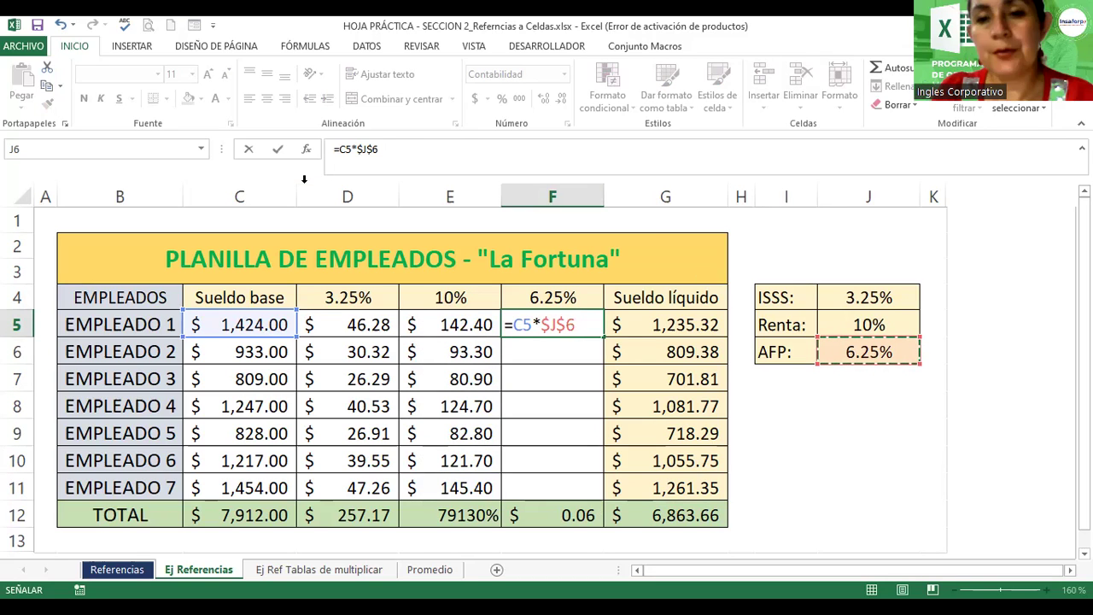
{"action": "key", "text": "Return"}
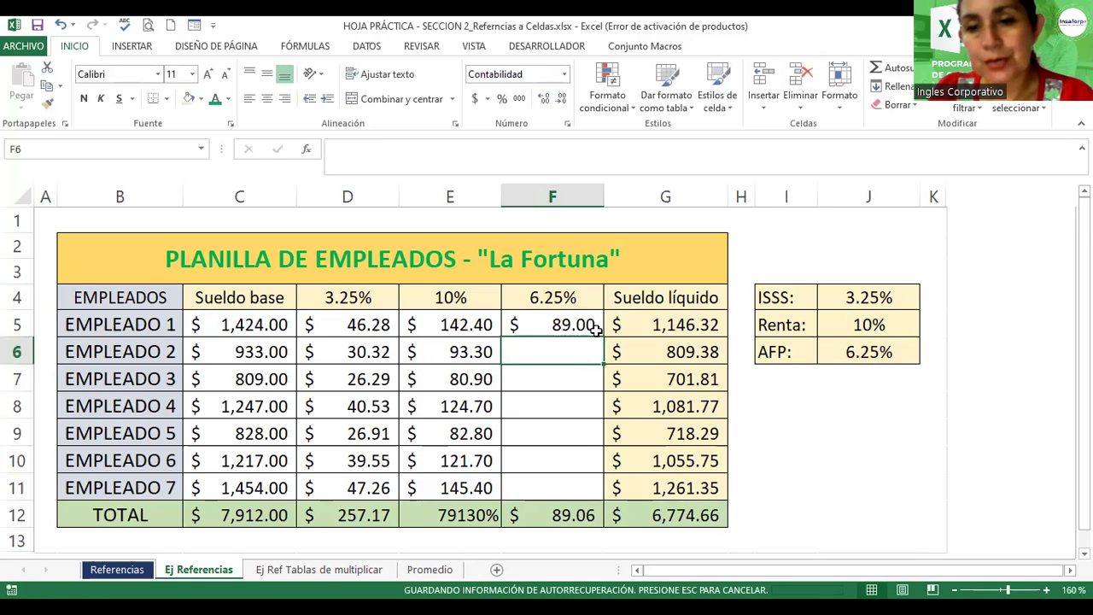
{"action": "left_click", "coordinate": [587, 324]}
{"action": "left_click_drag", "start_coordinate": [604, 336], "coordinate": [595, 496]}
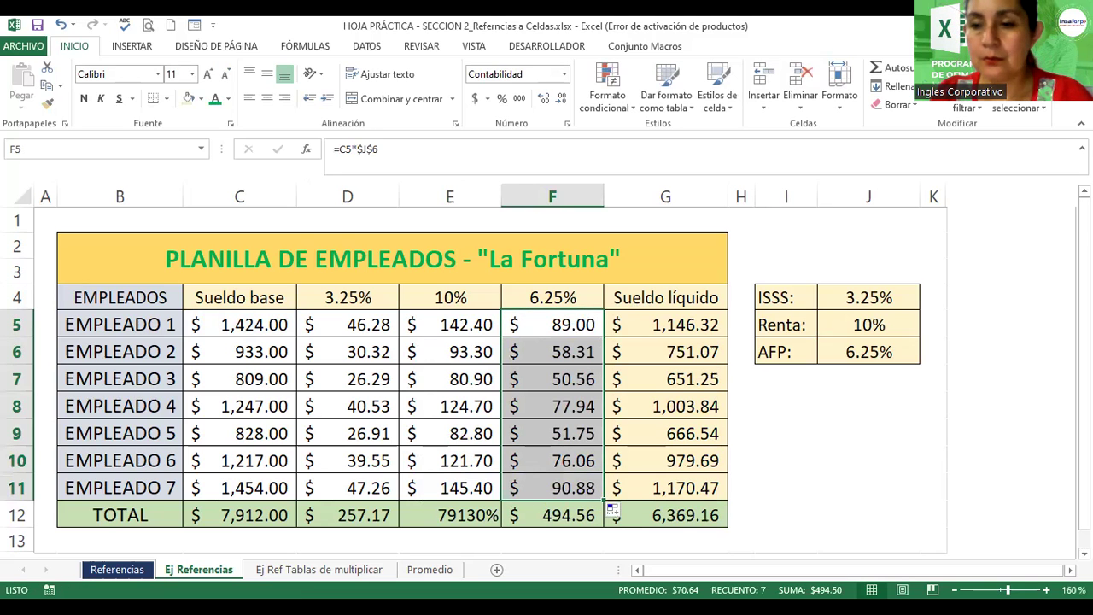
{"action": "scroll", "coordinate": [795, 475], "scroll_direction": "down", "scroll_amount": 2, "text": "ctrl"}
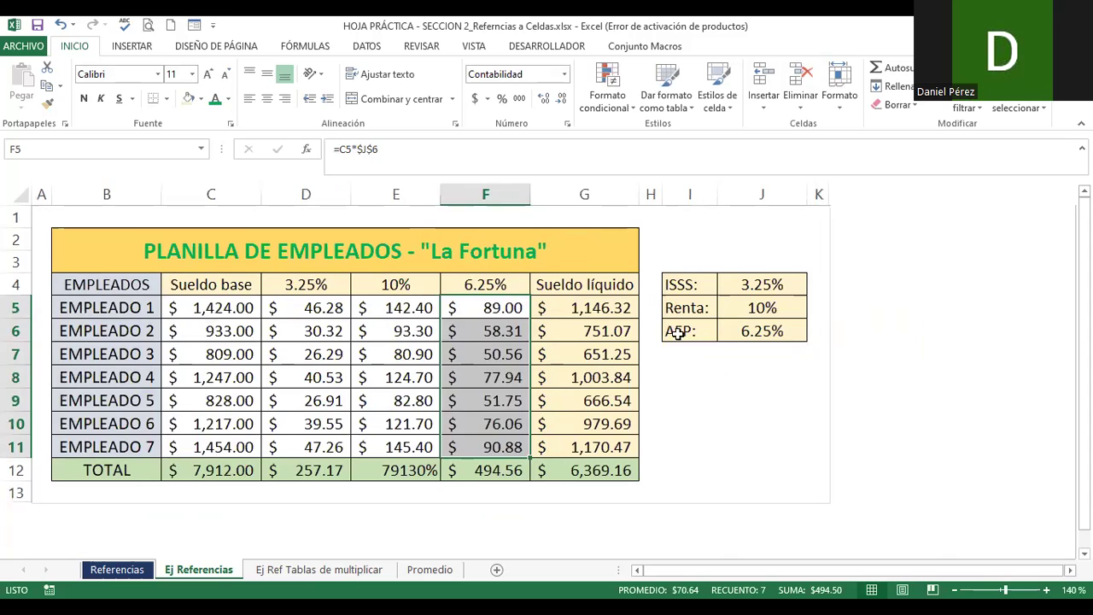
Make the employee names in B4:B11 bold, italic and underlined with an orange fill
{"action": "left_click", "coordinate": [740, 416]}
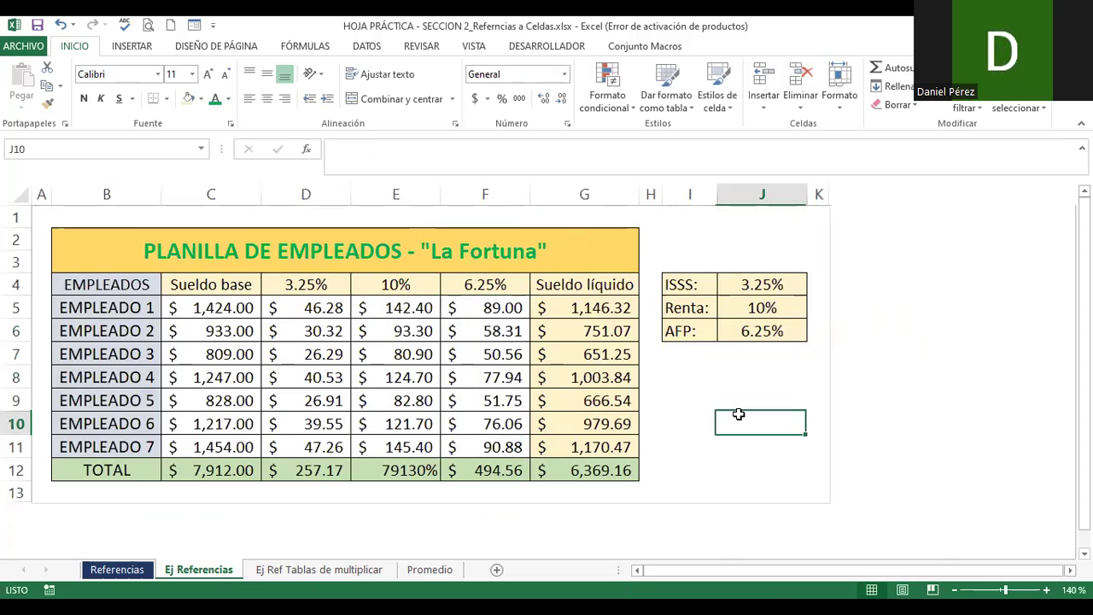
{"action": "left_click", "coordinate": [94, 284]}
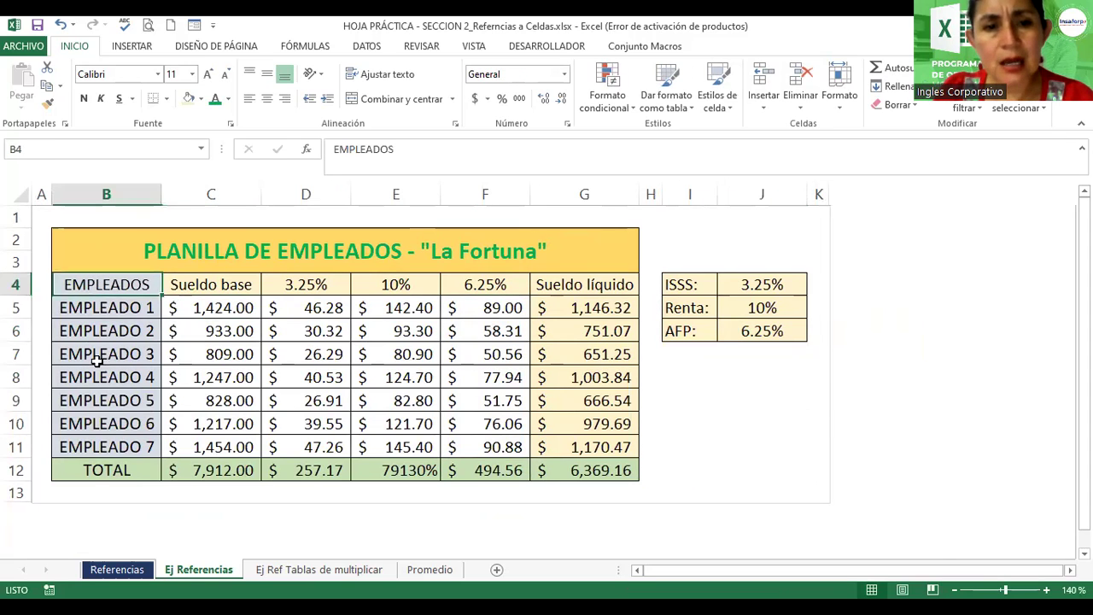
{"action": "left_click_drag", "start_coordinate": [96, 360], "coordinate": [102, 447]}
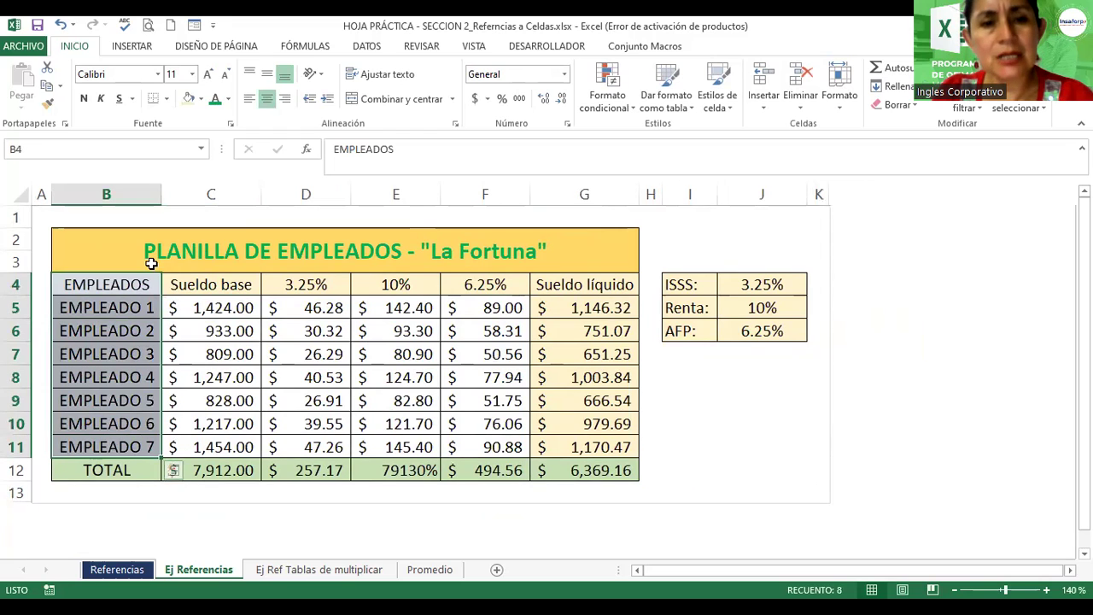
{"action": "left_click", "coordinate": [84, 98]}
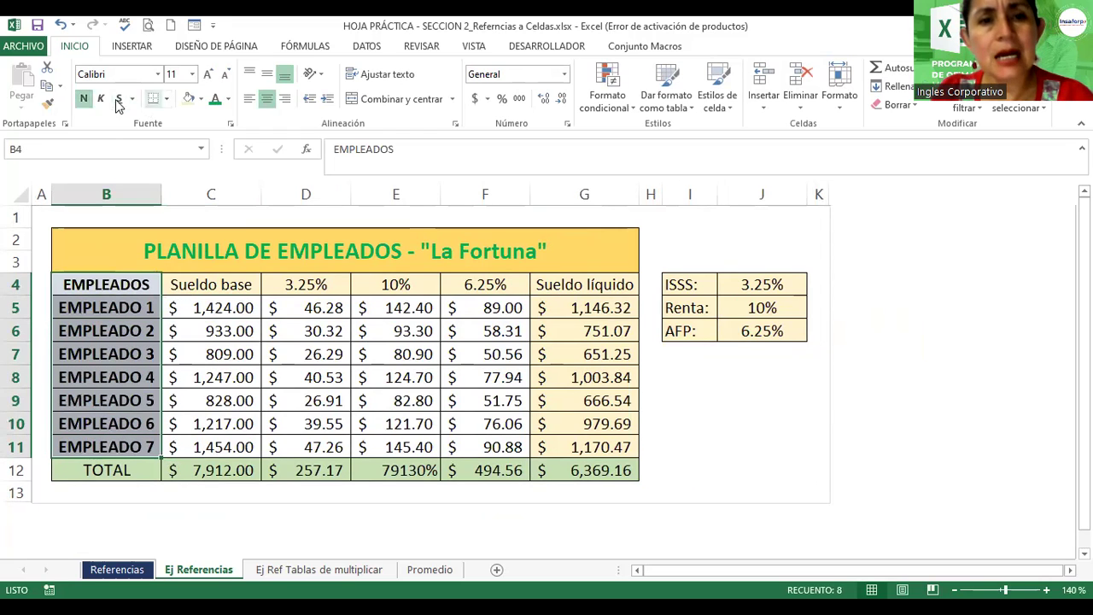
{"action": "left_click", "coordinate": [101, 98]}
{"action": "left_click", "coordinate": [118, 98]}
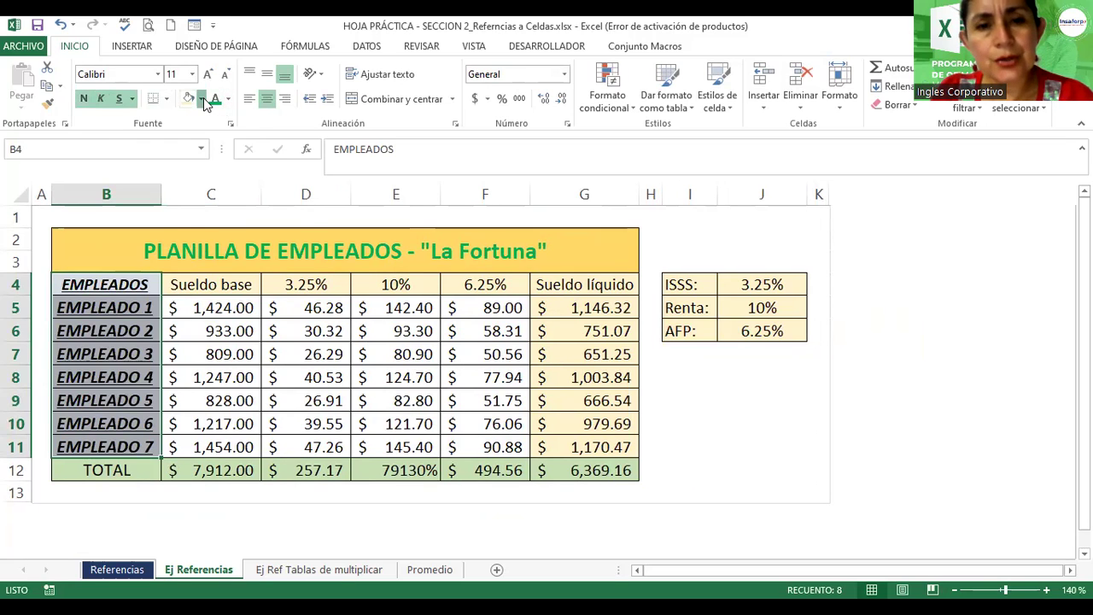
{"action": "left_click", "coordinate": [203, 99]}
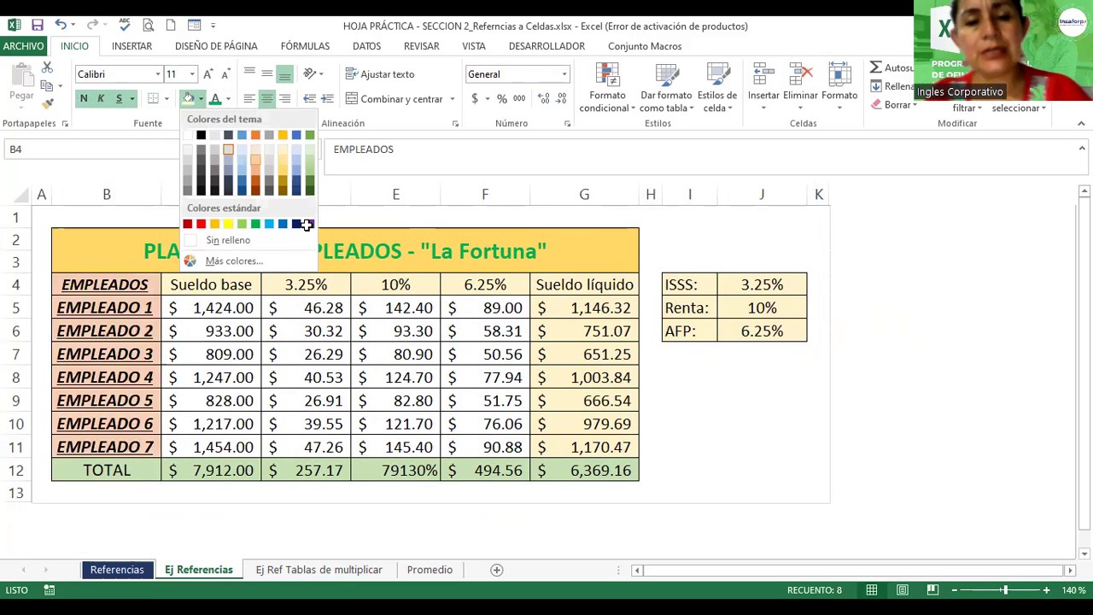
{"action": "left_click", "coordinate": [255, 164]}
Make the TOTAL row B12:G12 bold with a thick box border
{"action": "left_click_drag", "start_coordinate": [94, 466], "coordinate": [630, 481]}
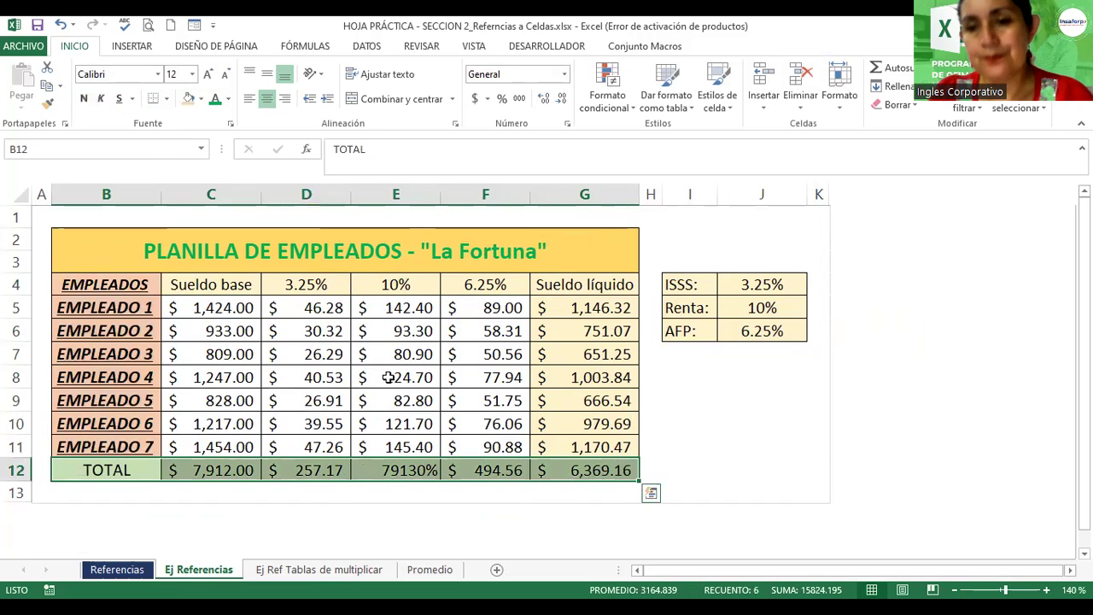
{"action": "left_click", "coordinate": [83, 98]}
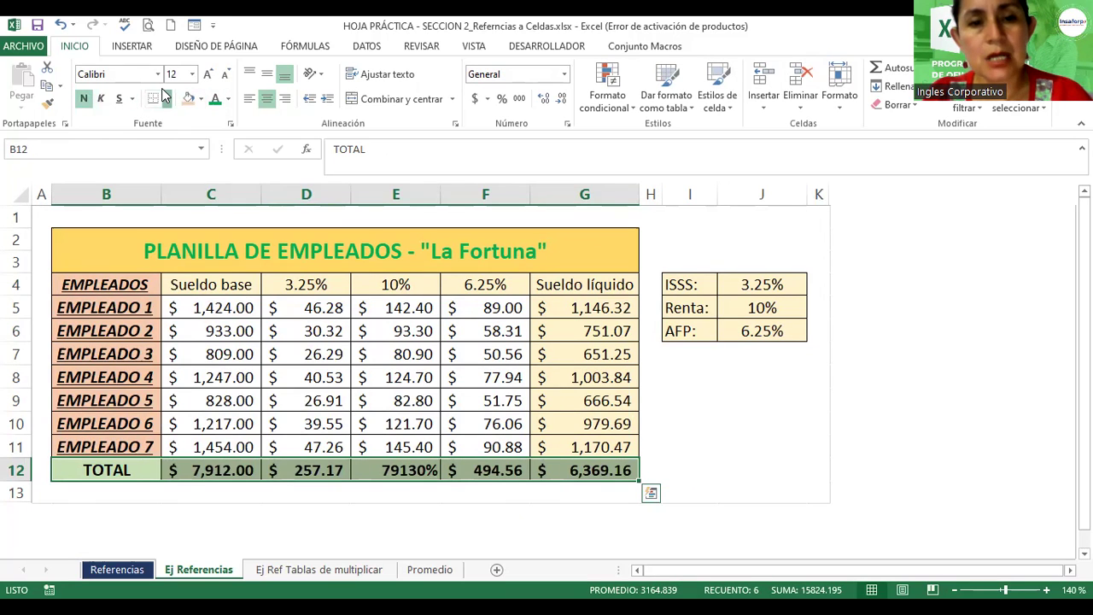
{"action": "left_click", "coordinate": [166, 99]}
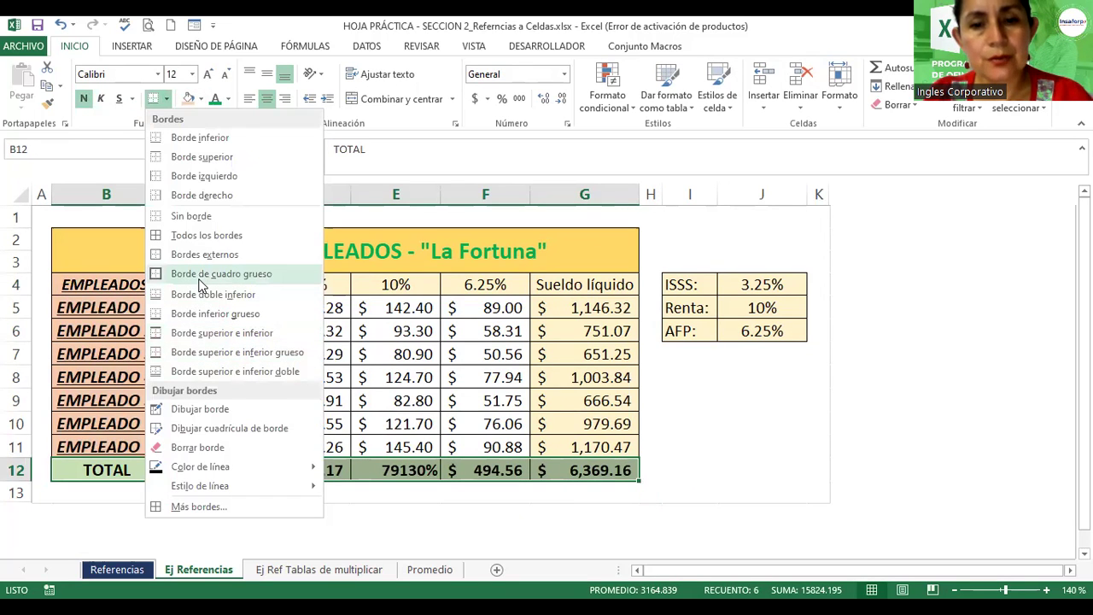
{"action": "left_click", "coordinate": [202, 275]}
{"action": "left_click", "coordinate": [495, 400]}
{"action": "left_click", "coordinate": [743, 444]}
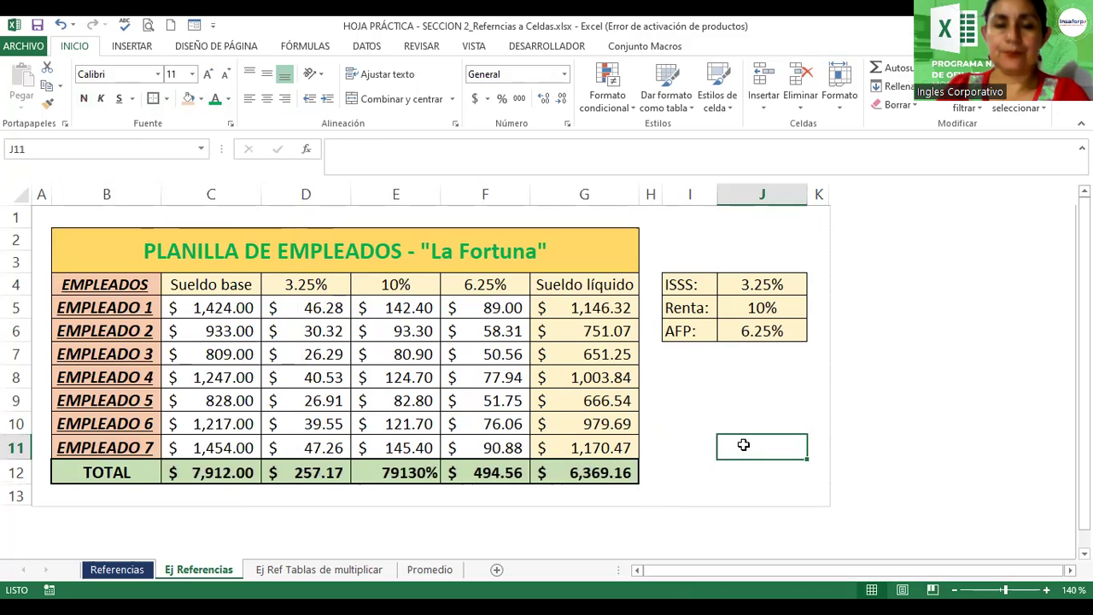
{"action": "left_click", "coordinate": [242, 248]}
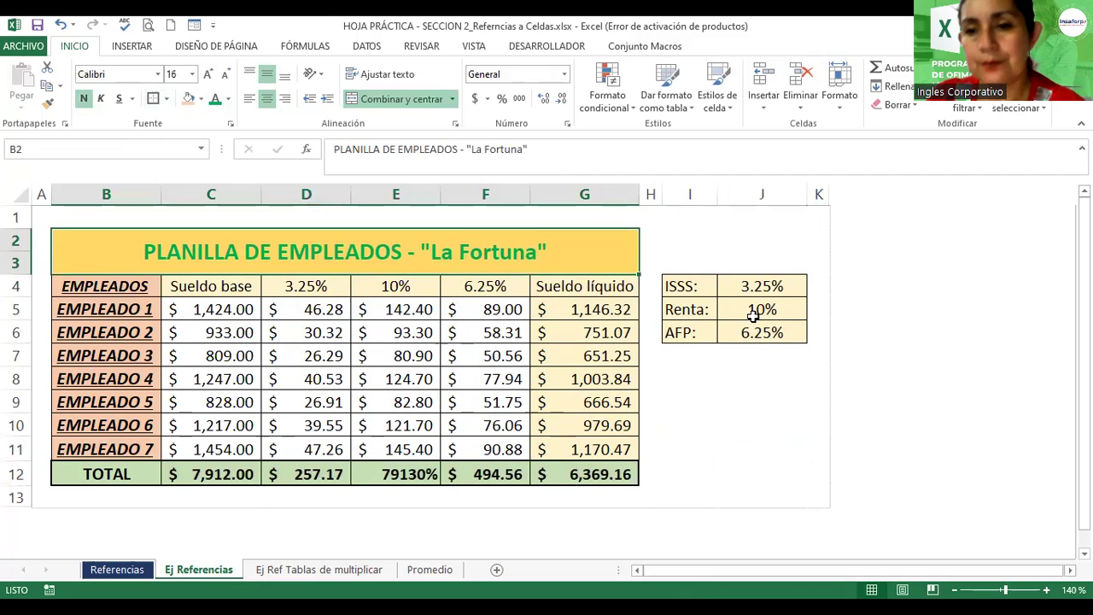
{"action": "left_click", "coordinate": [743, 371]}
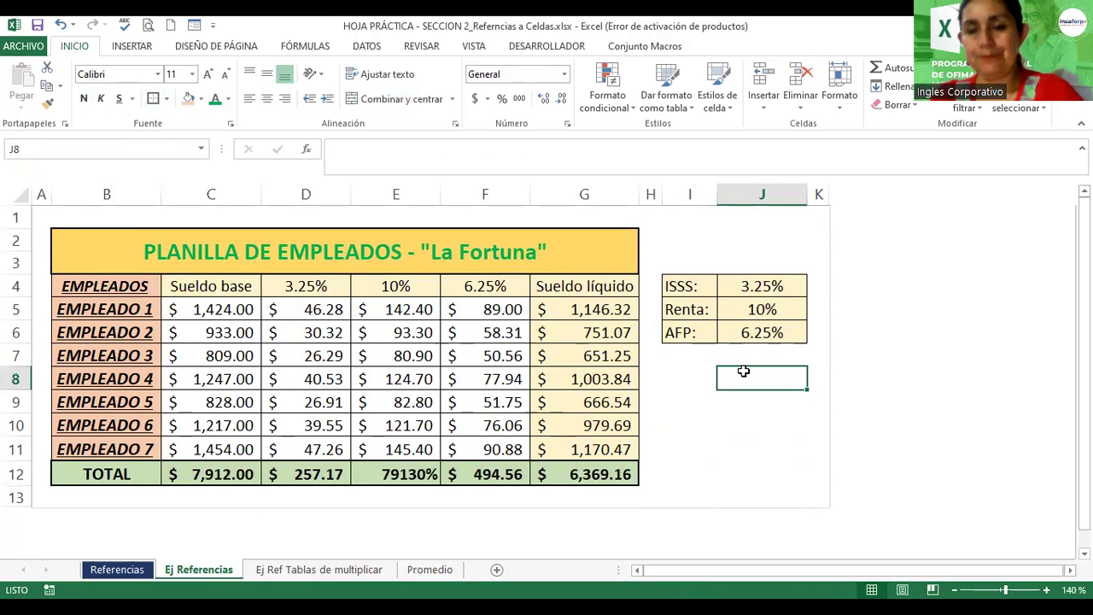
Draw a curved arrow shape beside the table from J7 to J12
{"action": "left_click", "coordinate": [147, 49]}
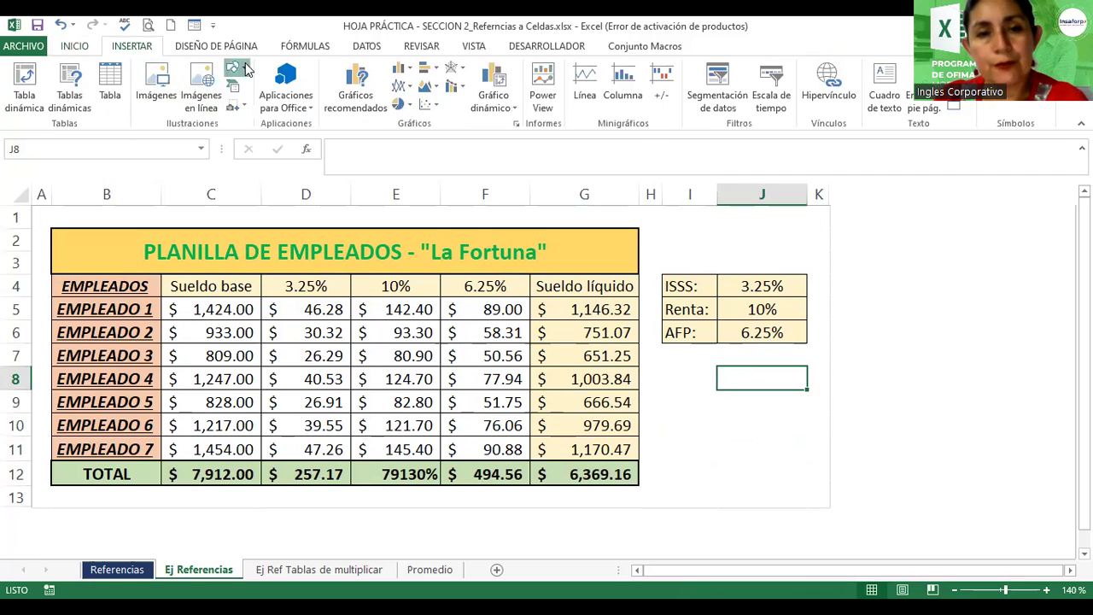
{"action": "left_click", "coordinate": [243, 68]}
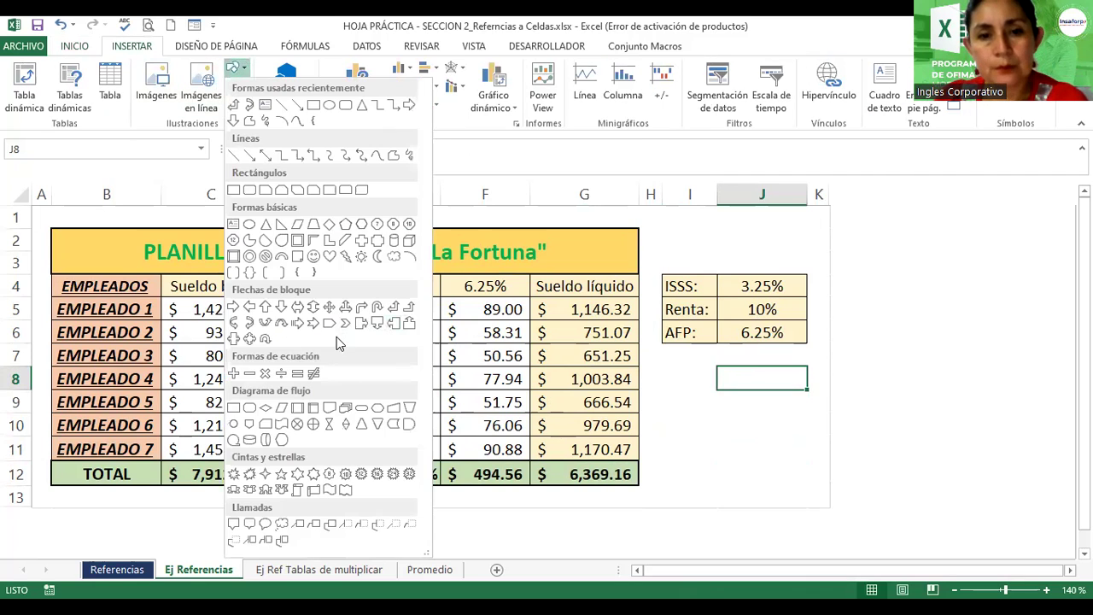
{"action": "left_click", "coordinate": [250, 322]}
{"action": "left_click_drag", "start_coordinate": [700, 355], "coordinate": [768, 485]}
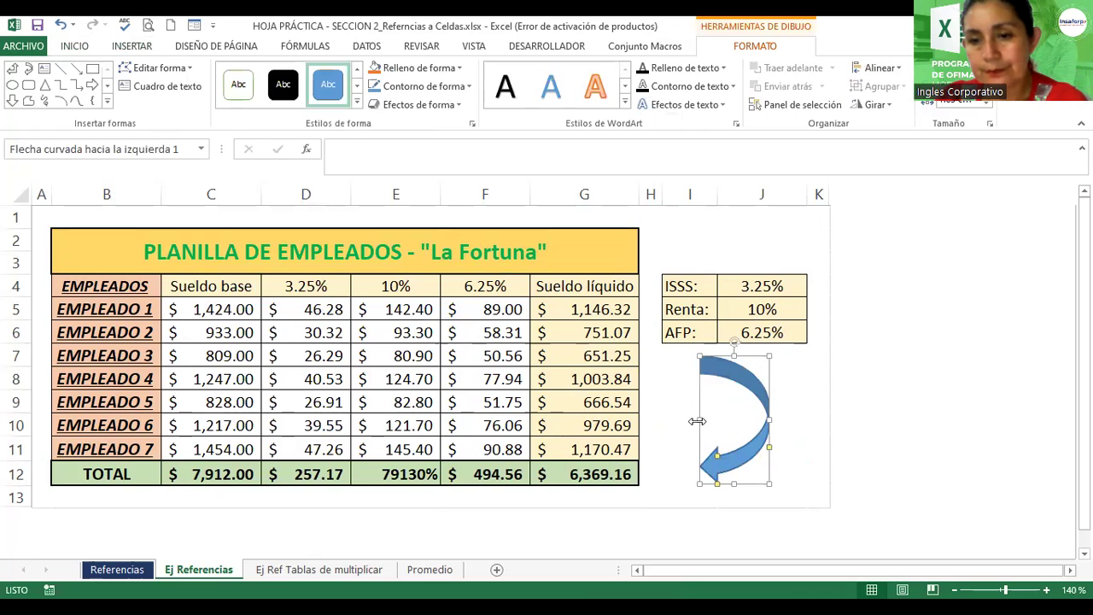
{"action": "left_click", "coordinate": [697, 421]}
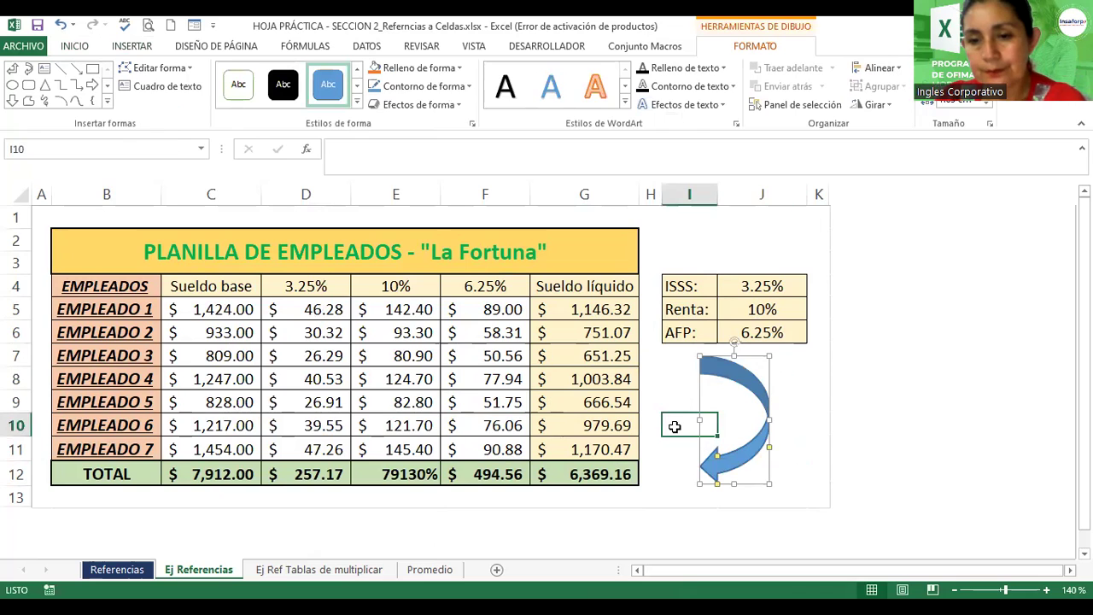
Move the curved blue arrow slightly left so it sits under the rates
{"action": "left_click", "coordinate": [741, 459]}
{"action": "mouse_move", "coordinate": [699, 422]}
{"action": "left_mouse_down"}
{"action": "mouse_move", "coordinate": [675, 422]}
{"action": "mouse_move", "coordinate": [678, 405]}
{"action": "left_mouse_up"}
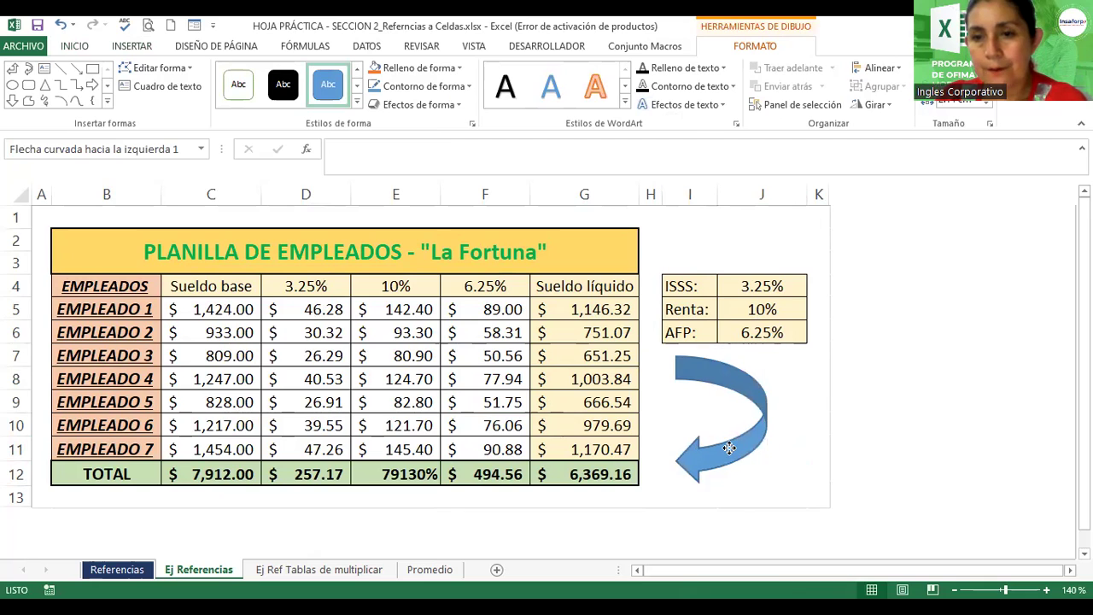
{"action": "left_click", "coordinate": [690, 239]}
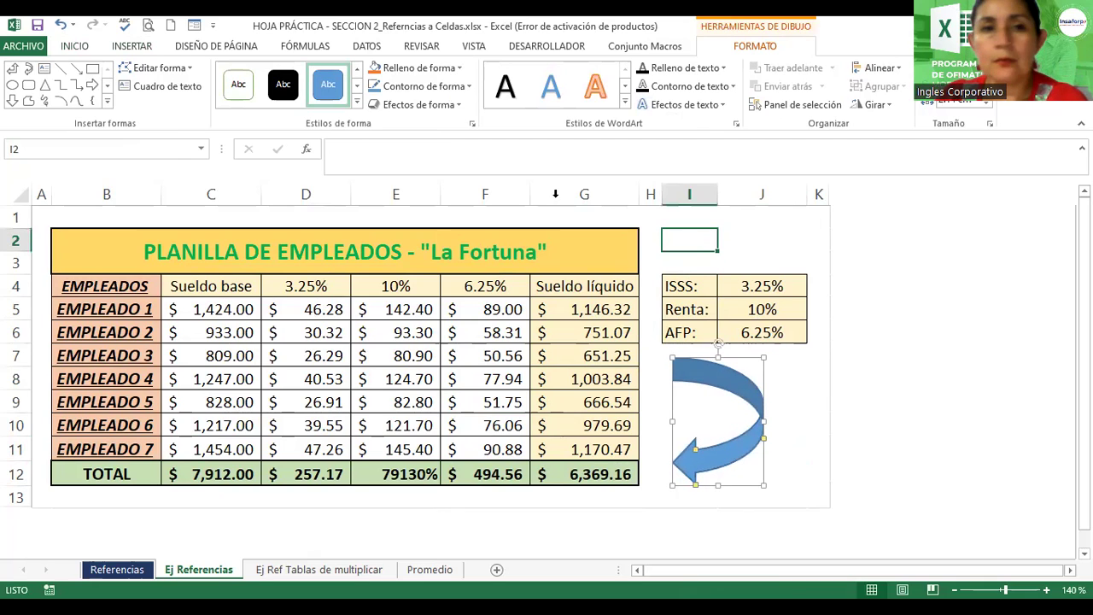
{"action": "left_click", "coordinate": [133, 46]}
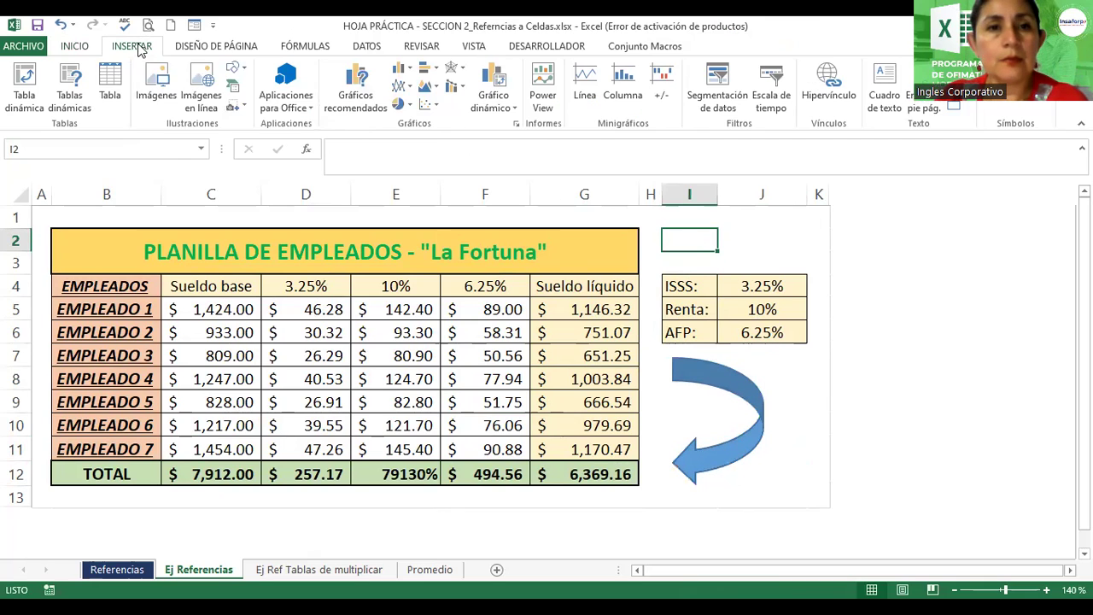
Draw a horizontal scroll banner over H2:K3 reading 'Elaborado por:' plus the author's name, widening column K to fit
{"action": "left_click", "coordinate": [243, 68]}
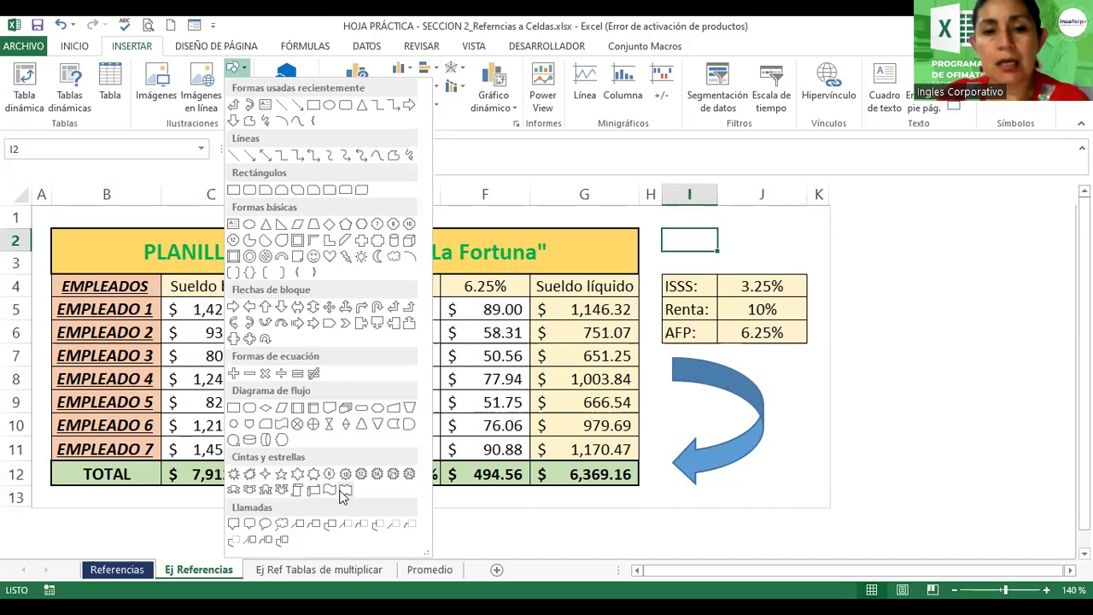
{"action": "left_click", "coordinate": [314, 491]}
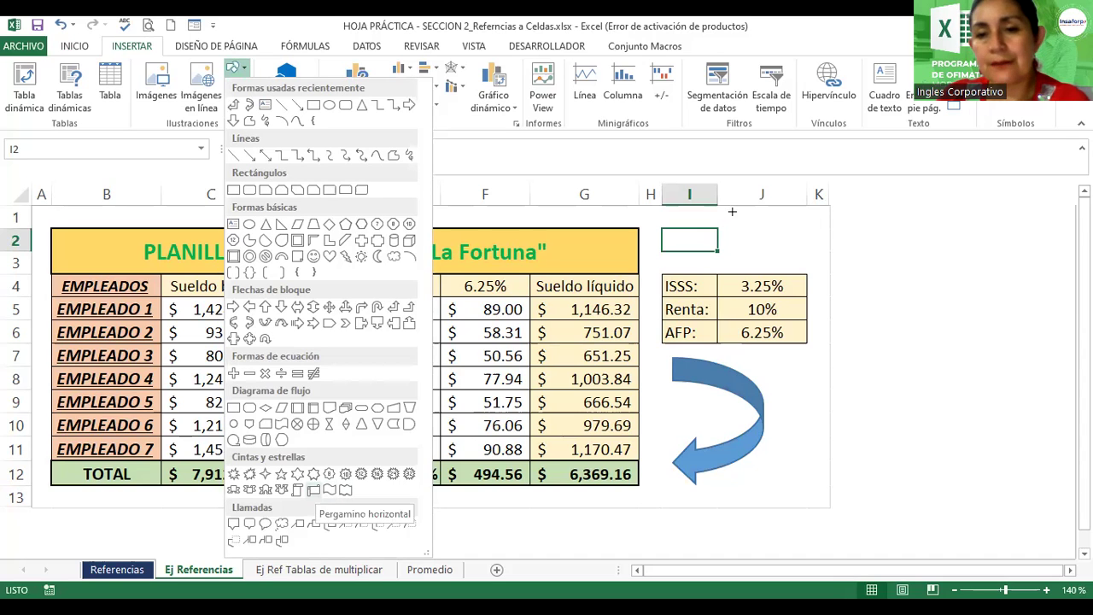
{"action": "left_click_drag", "start_coordinate": [644, 218], "coordinate": [827, 272]}
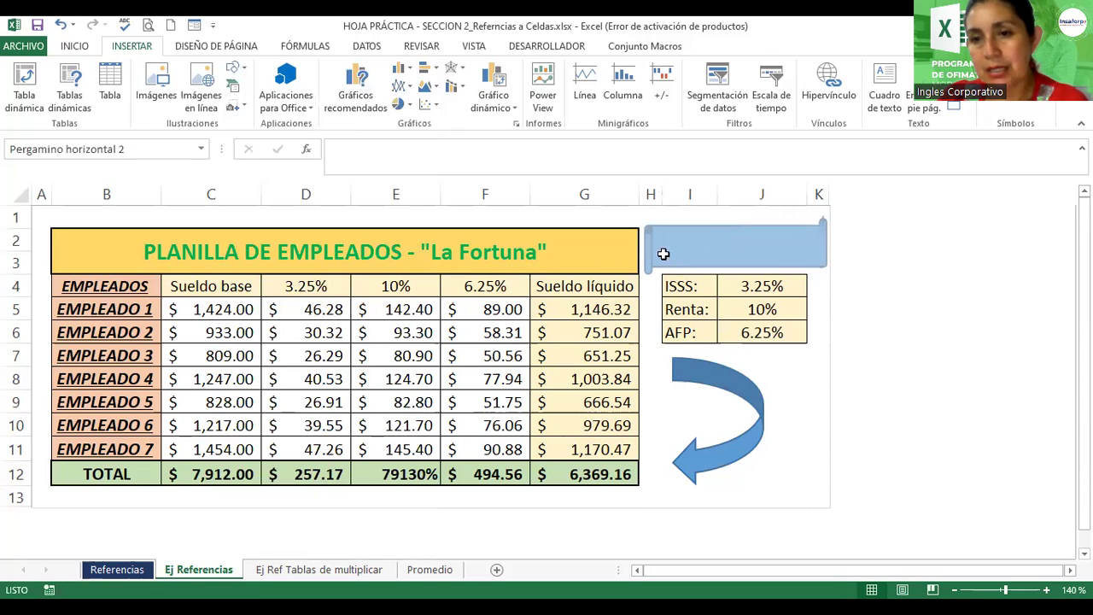
{"action": "type", "text": "Elaborado por"}
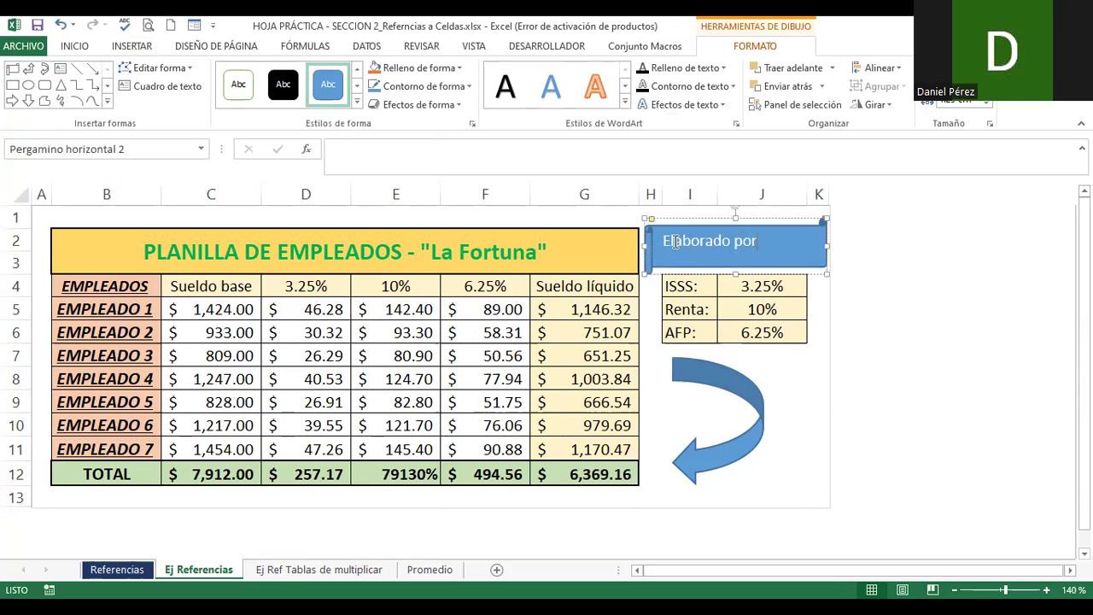
{"action": "type", "text": ": Denisse"}
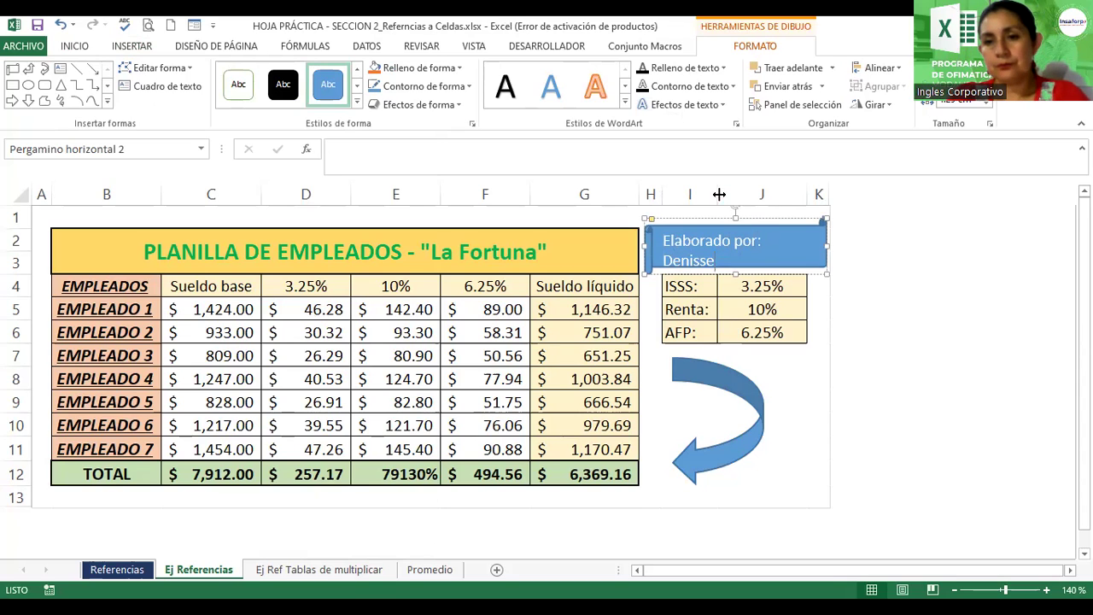
{"action": "key", "text": "ctrl+z"}
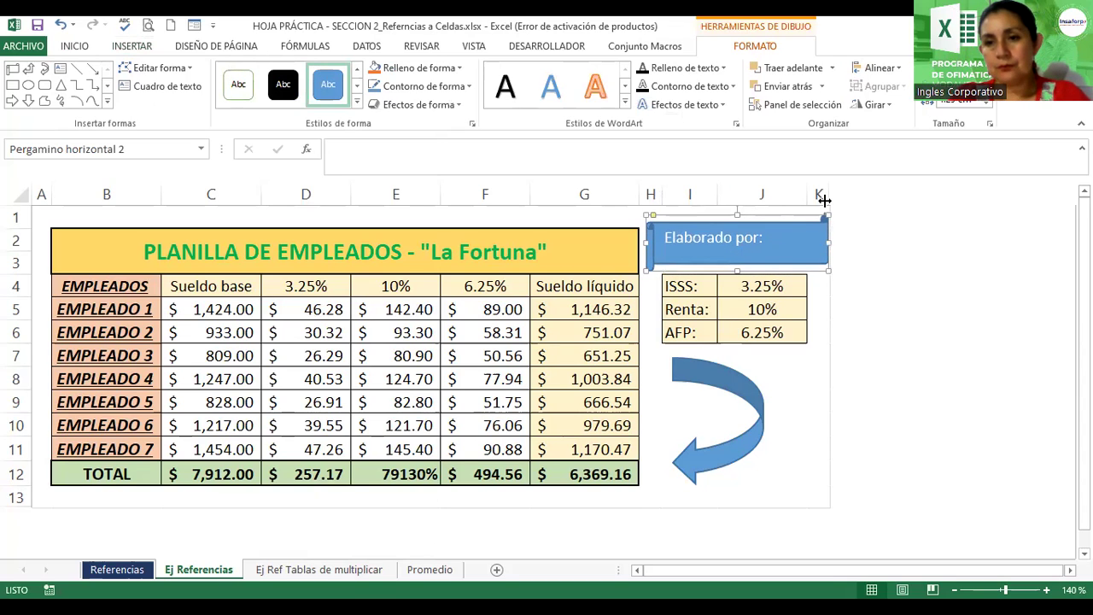
{"action": "left_click_drag", "start_coordinate": [826, 195], "coordinate": [887, 189]}
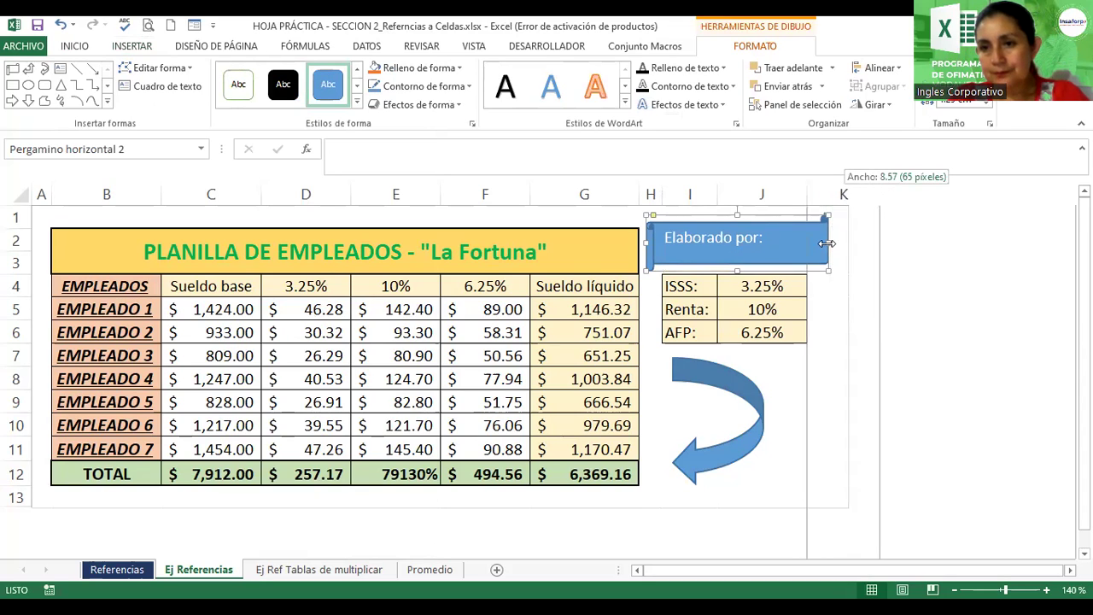
{"action": "left_click_drag", "start_coordinate": [827, 243], "coordinate": [877, 245]}
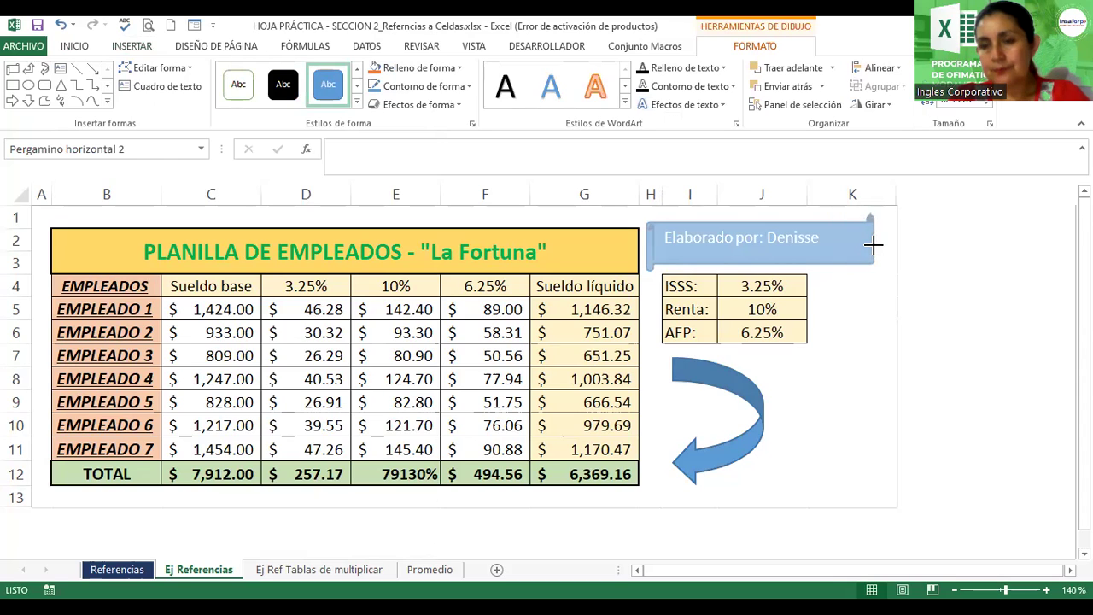
{"action": "left_click_drag", "start_coordinate": [877, 245], "coordinate": [879, 243]}
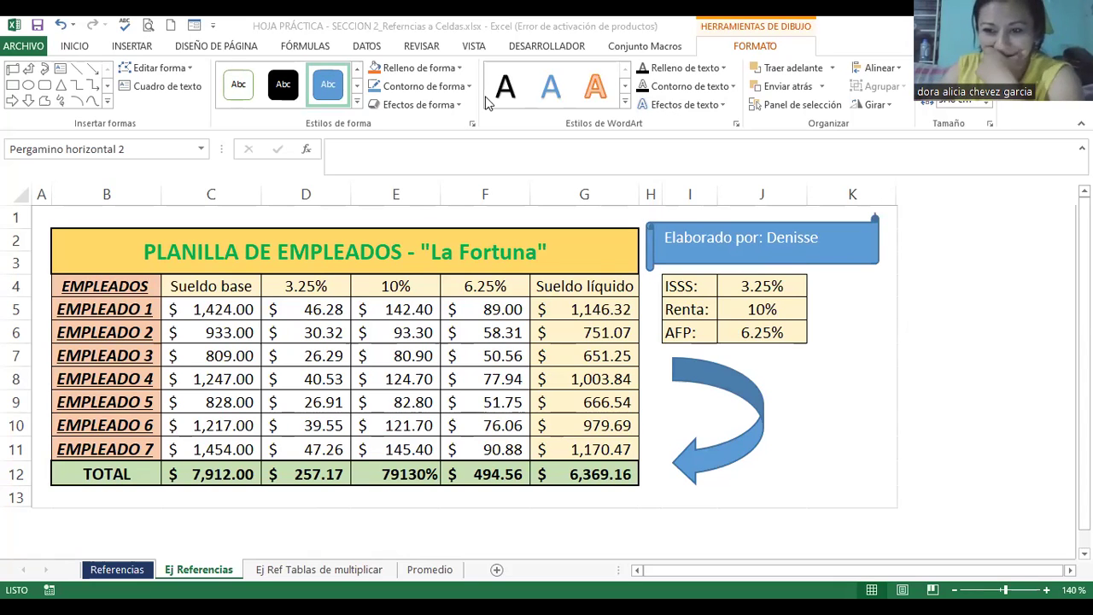
Apply a green shape style from the Formato styles gallery to the 'Elaborado por:' banner
{"action": "left_click", "coordinate": [128, 46]}
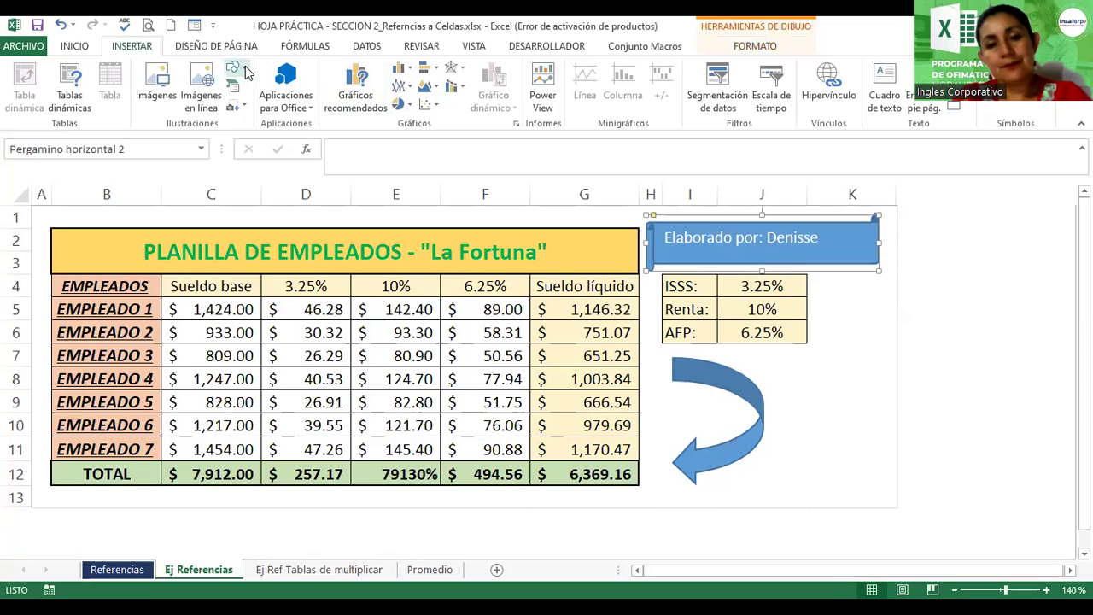
{"action": "left_click", "coordinate": [245, 65]}
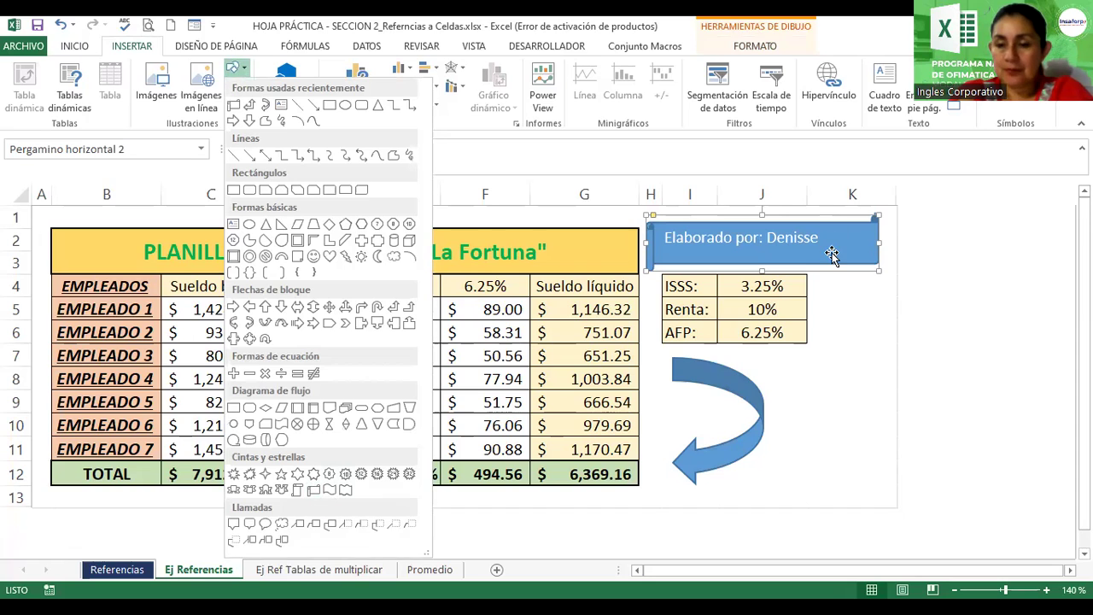
{"action": "left_click", "coordinate": [742, 49]}
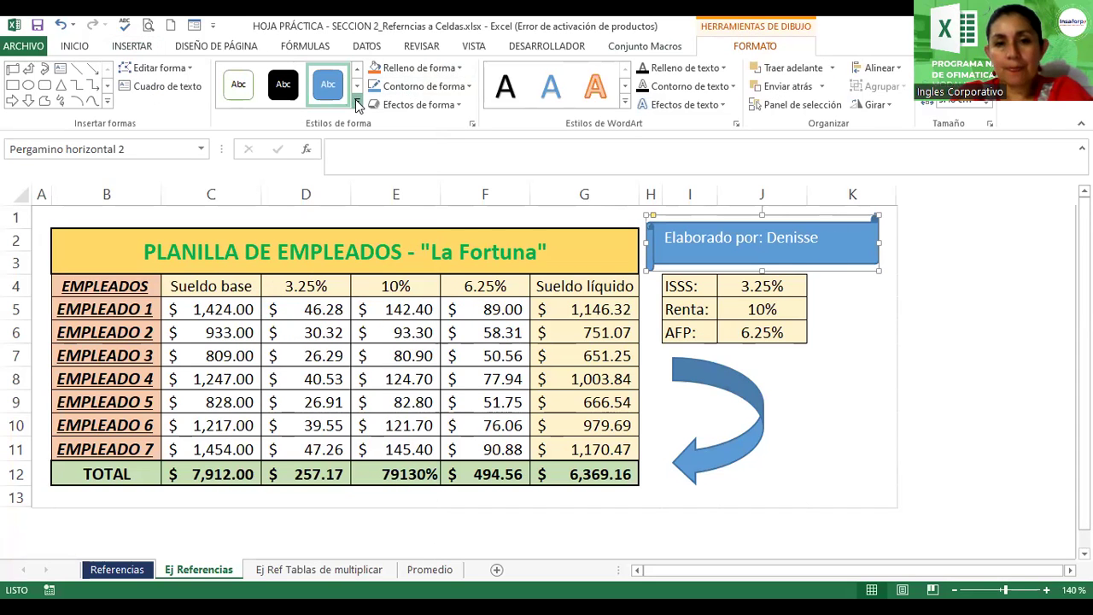
{"action": "left_click", "coordinate": [358, 104]}
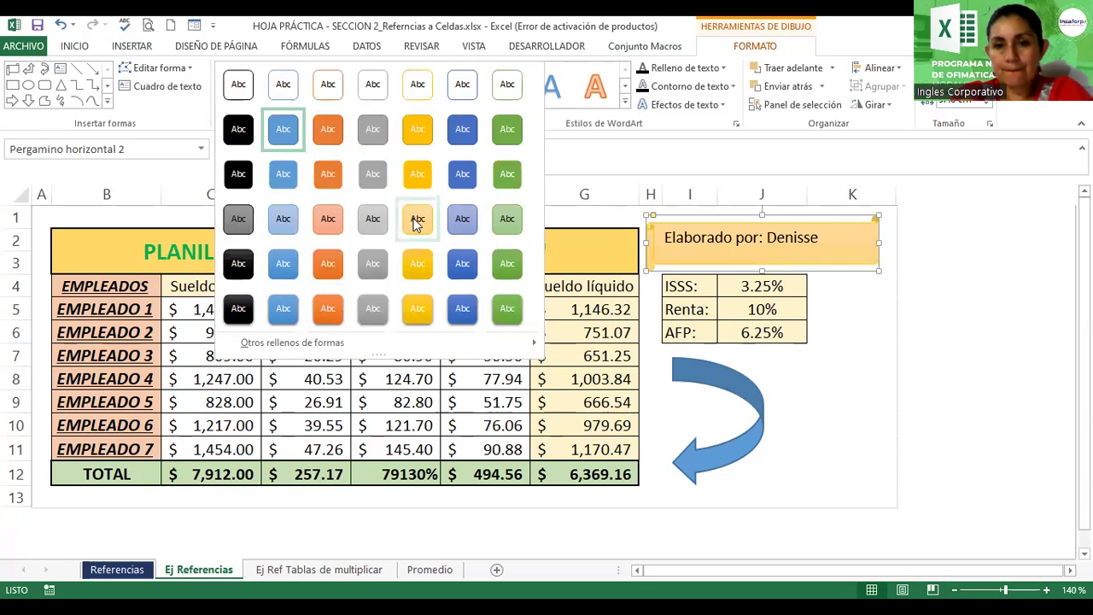
{"action": "left_click", "coordinate": [505, 267]}
{"action": "left_click", "coordinate": [869, 430]}
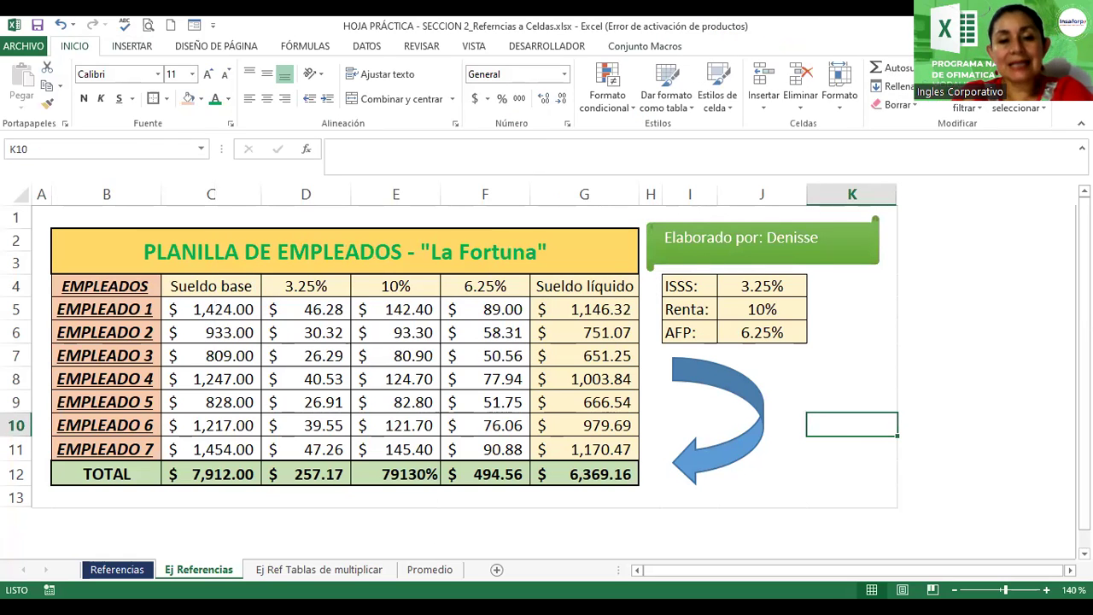
Colour the Ej Referencias tab blue and move to the Ej Ref Tablas de multiplicar sheet
{"action": "right_click", "coordinate": [204, 581]}
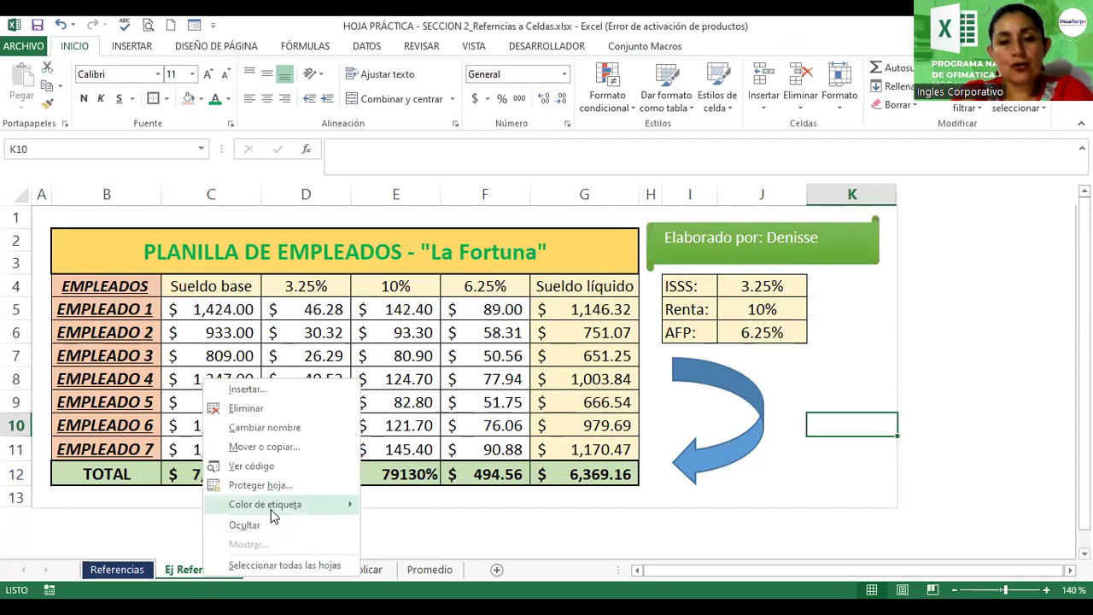
{"action": "mouse_move", "coordinate": [265, 504]}
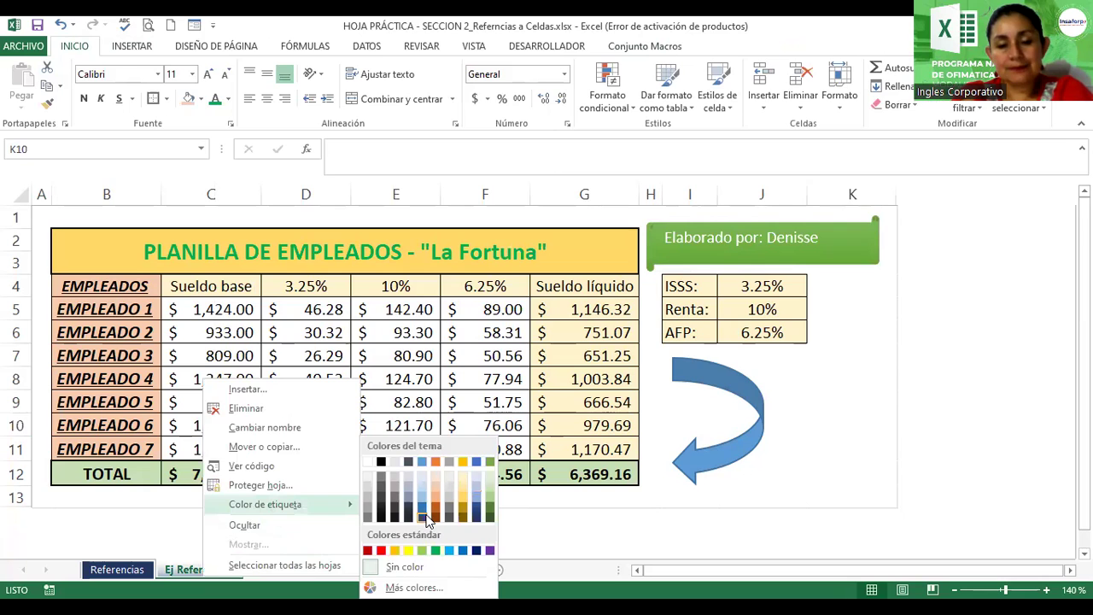
{"action": "left_click", "coordinate": [426, 517]}
{"action": "left_click", "coordinate": [309, 571]}
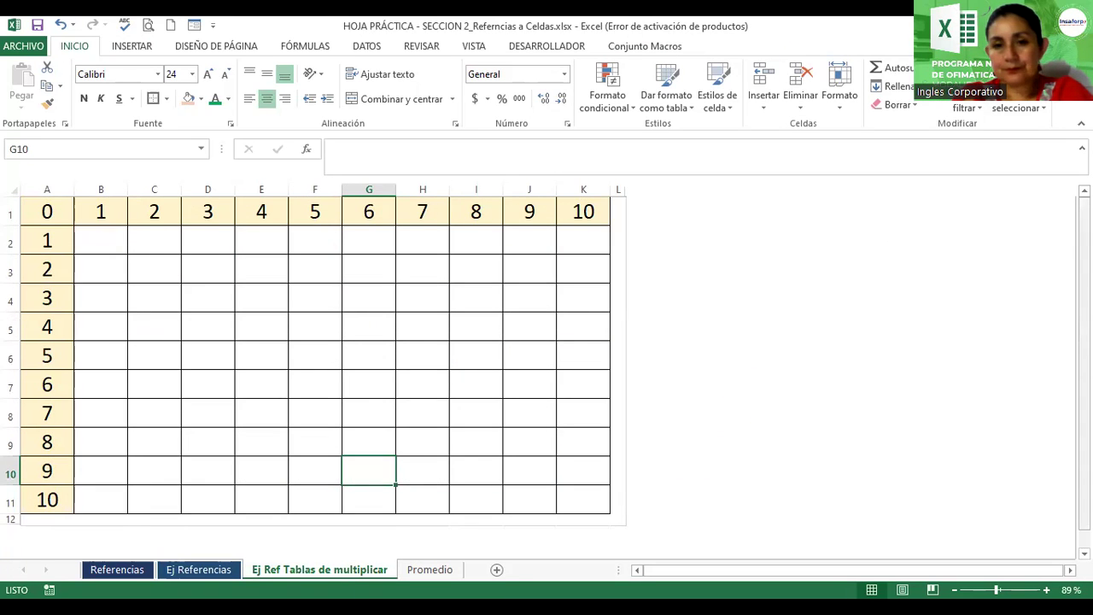
{"action": "left_click", "coordinate": [192, 561]}
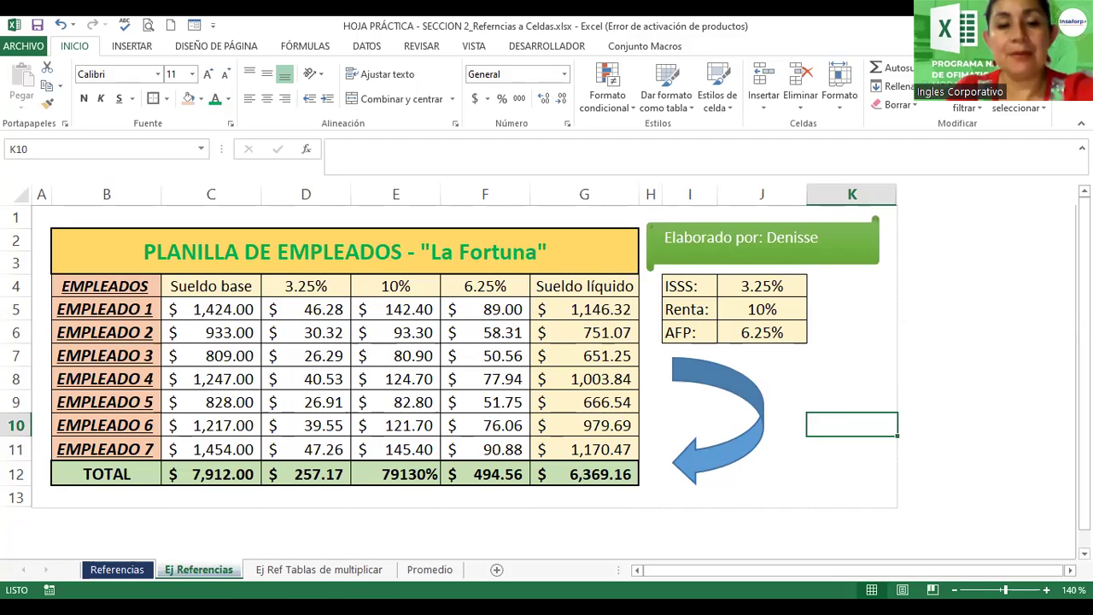
{"action": "left_click", "coordinate": [320, 572]}
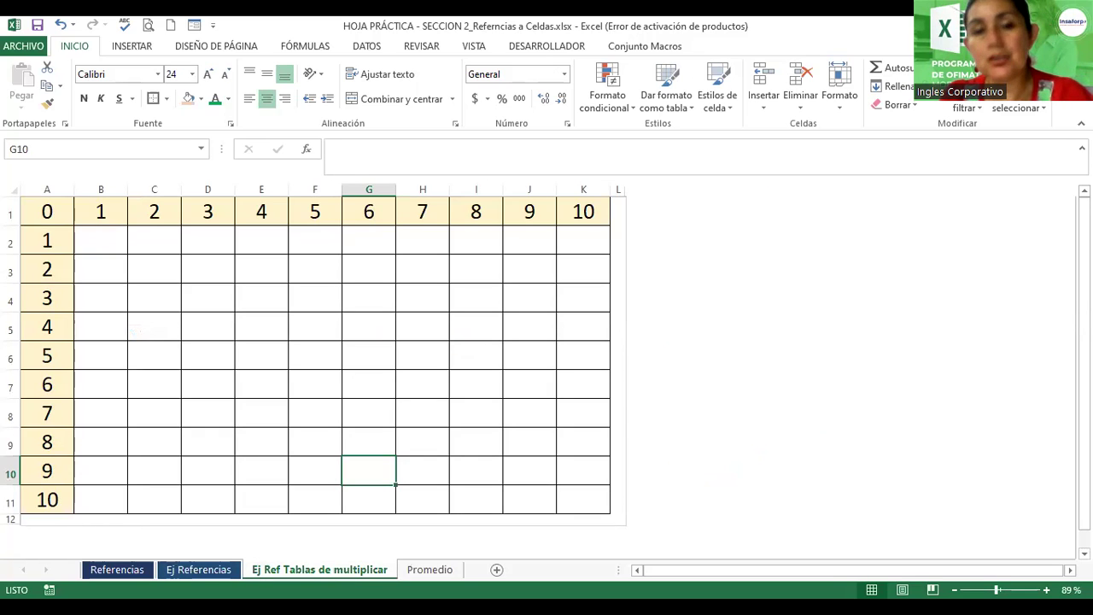
Enter =B2*A2 in cell B2 and dismiss the circular-reference warning, leaving 0
{"action": "left_click", "coordinate": [99, 239]}
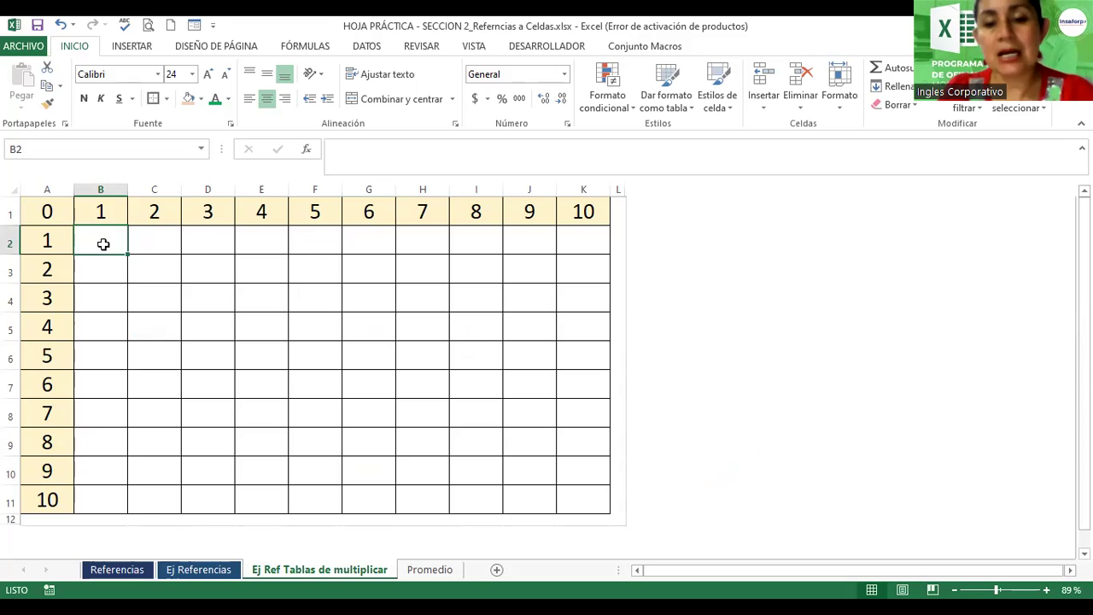
{"action": "type", "text": "="}
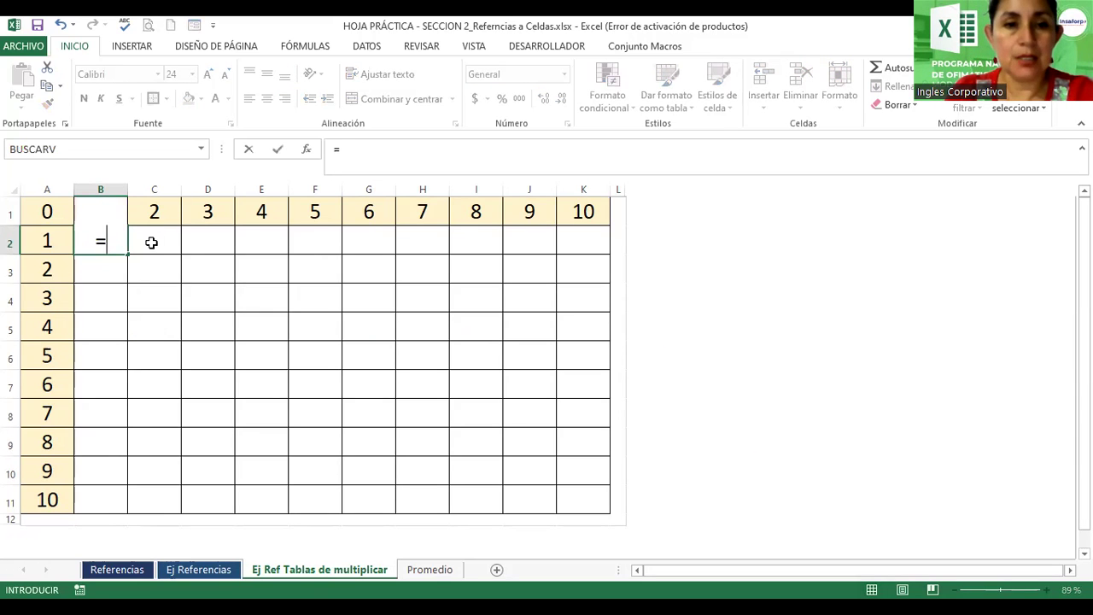
{"action": "left_click", "coordinate": [47, 242]}
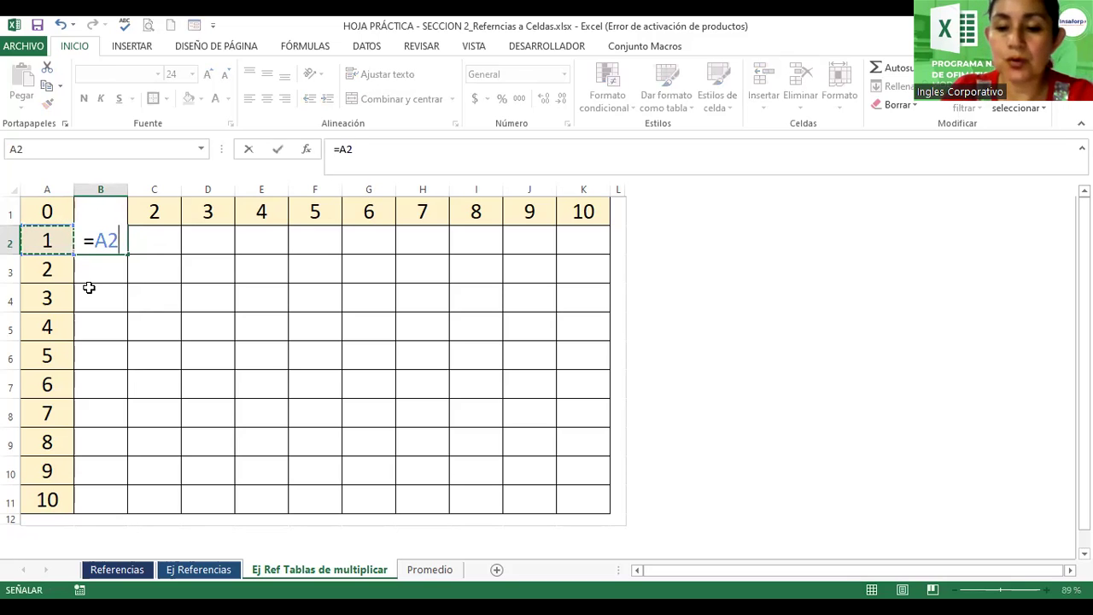
{"action": "type", "text": "*"}
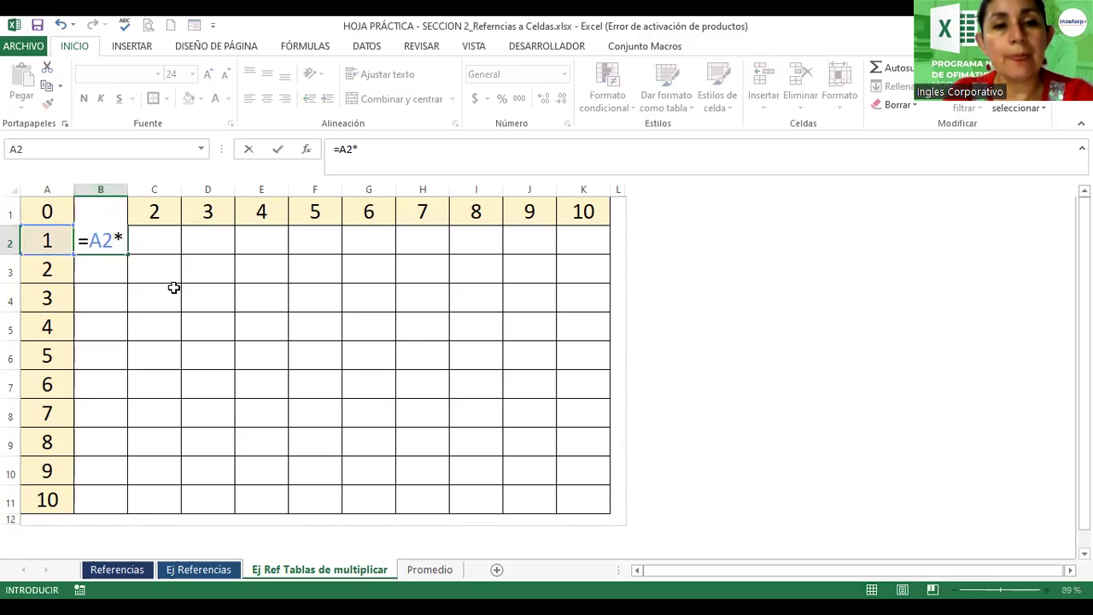
{"action": "type", "text": "b"}
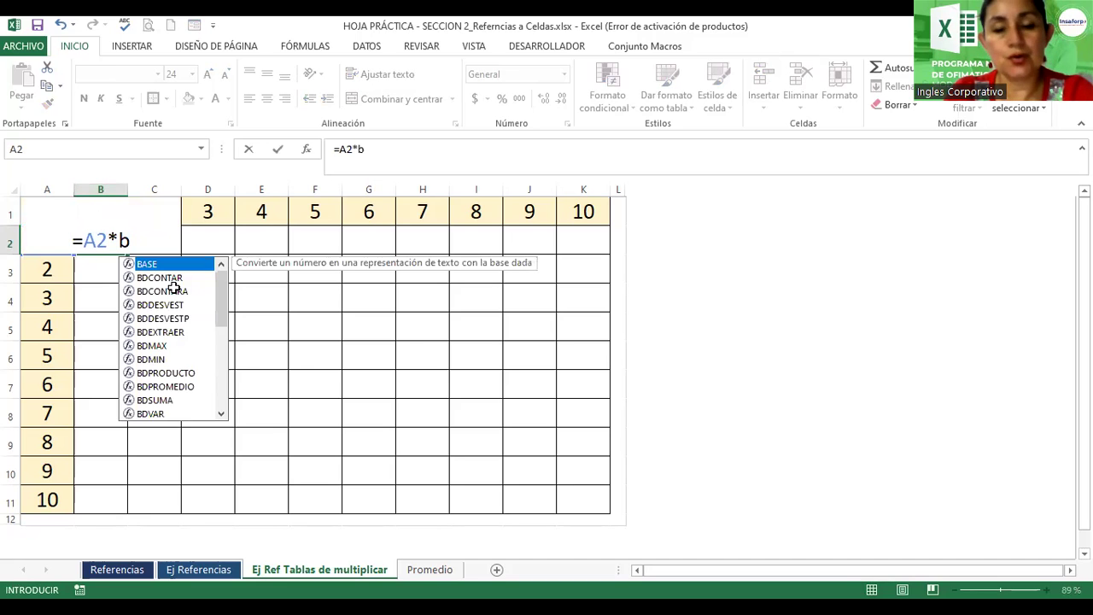
{"action": "type", "text": "2"}
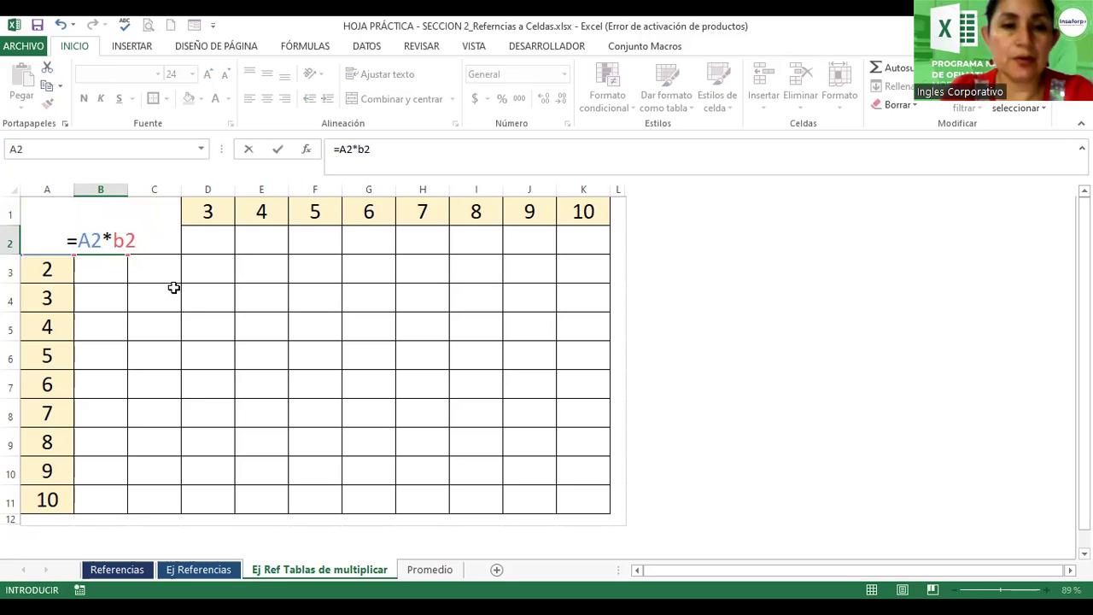
{"action": "key", "text": "Return"}
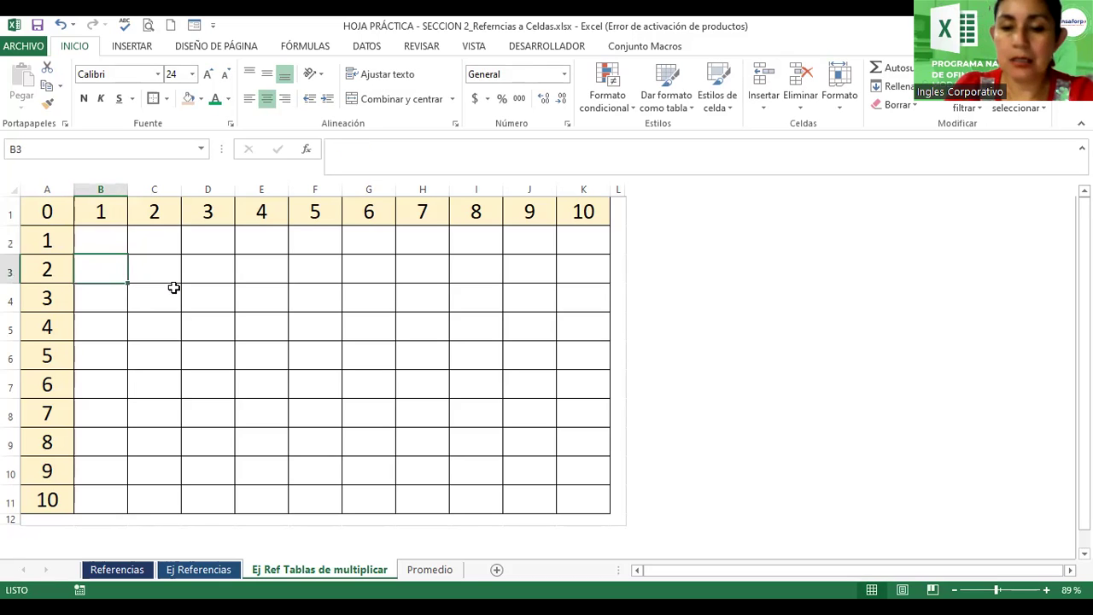
{"action": "key", "text": "Up"}
{"action": "type", "text": "=b"}
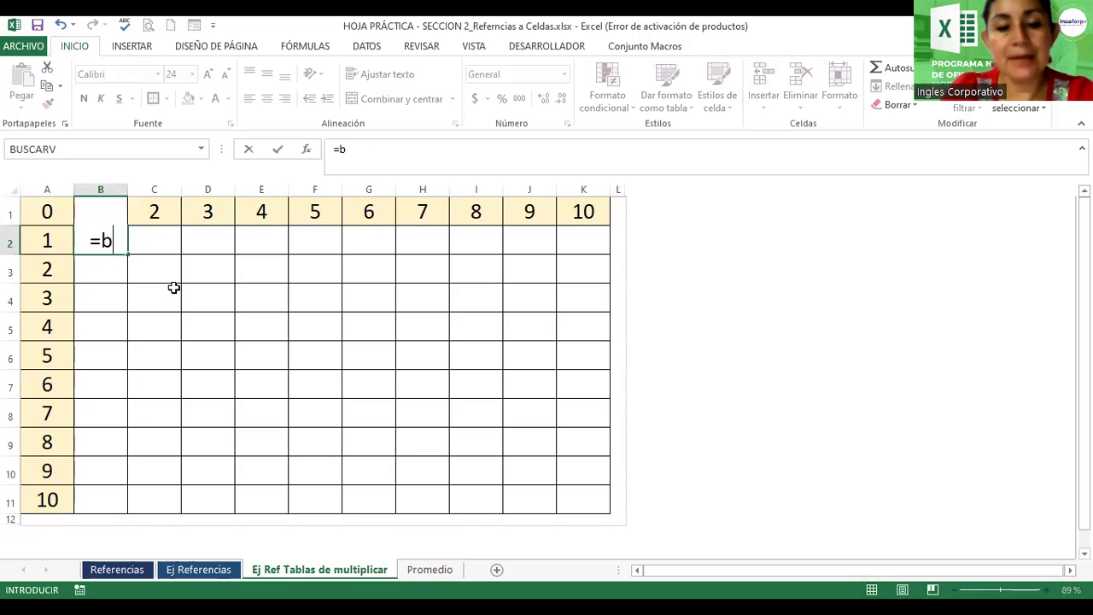
{"action": "type", "text": "2*"}
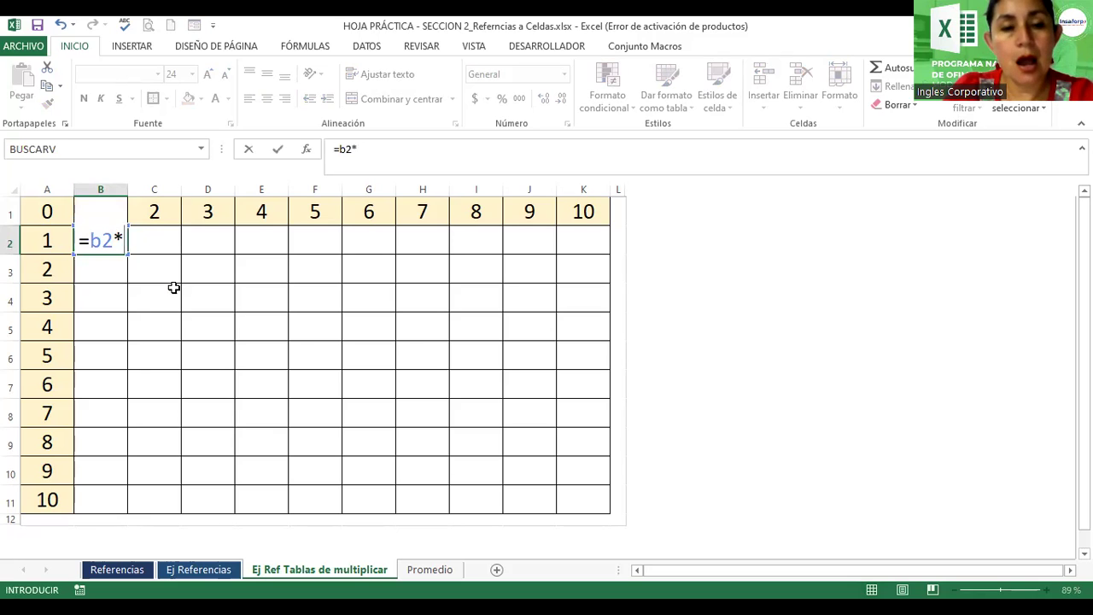
{"action": "type", "text": "a"}
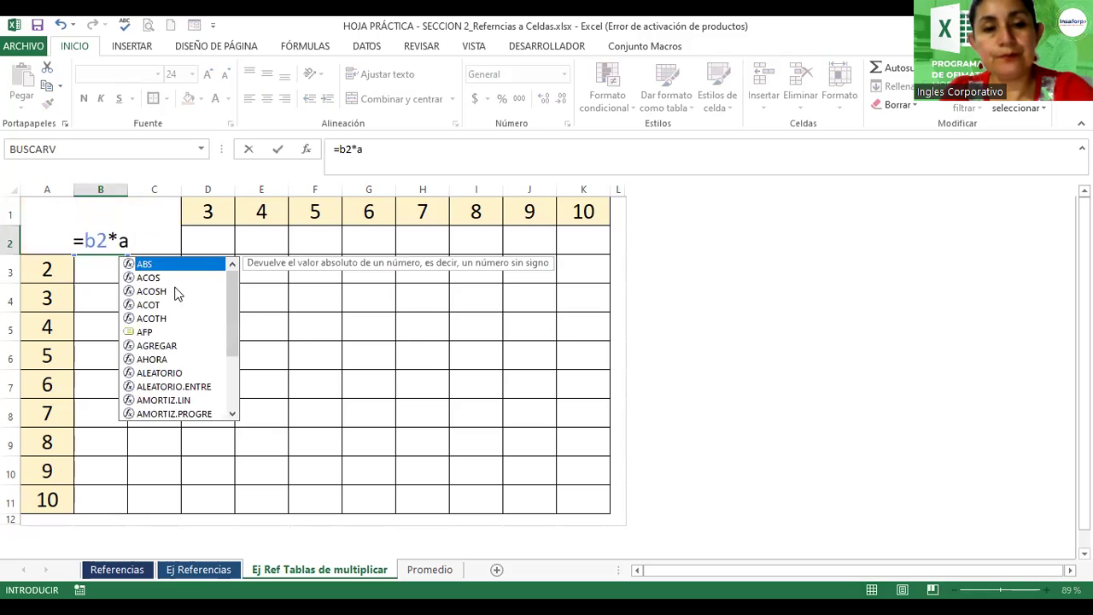
{"action": "type", "text": "2"}
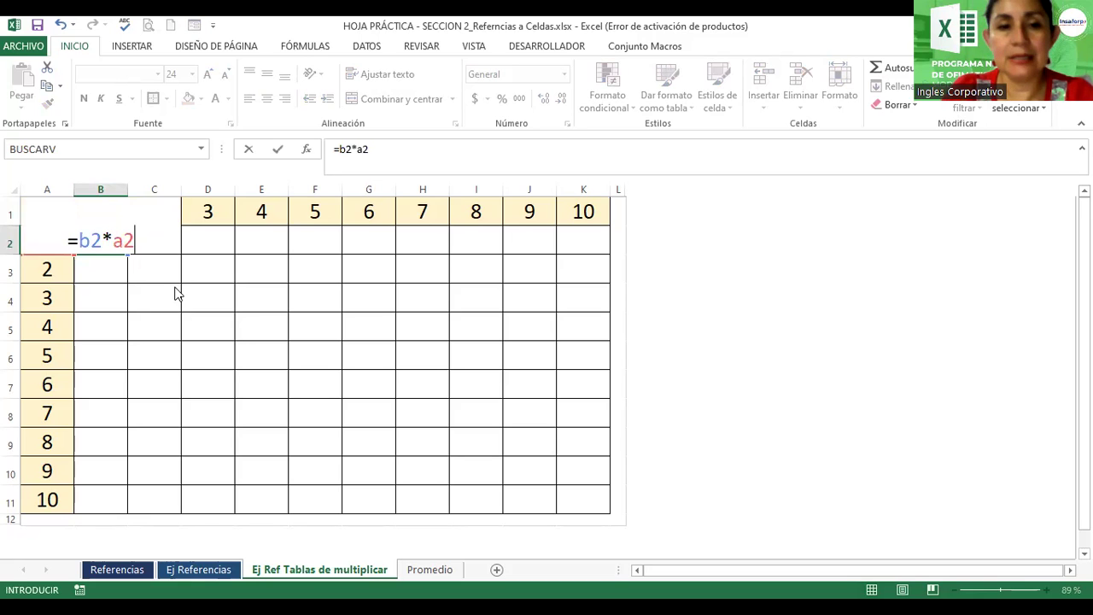
{"action": "key", "text": "Return"}
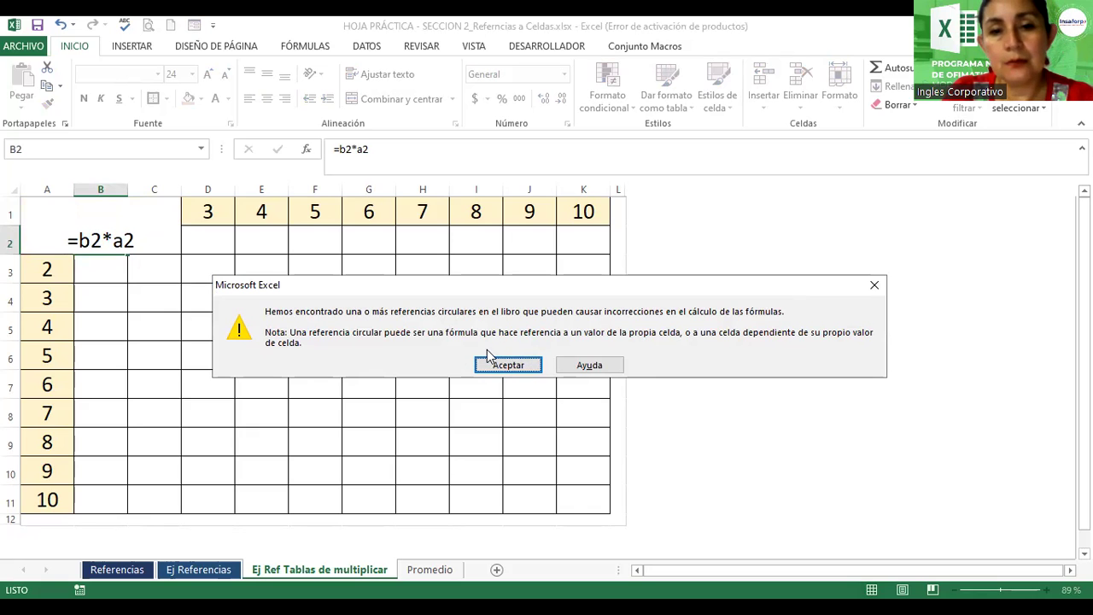
{"action": "left_click", "coordinate": [502, 367]}
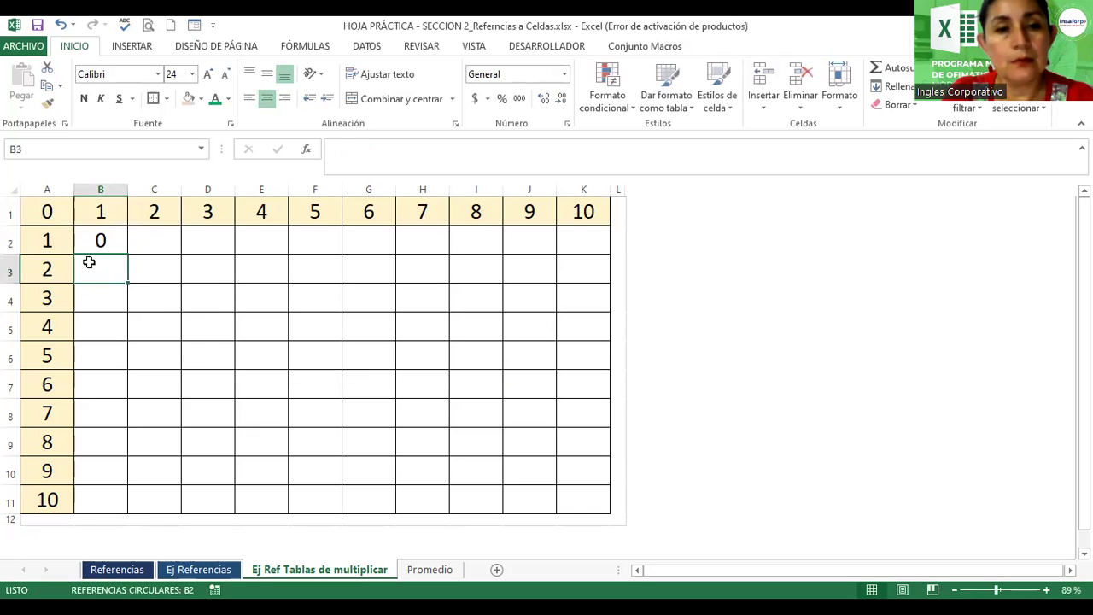
Correct B2's formula from =B2*A2 to =B1*A2 so it shows 1
{"action": "left_click", "coordinate": [101, 211]}
{"action": "double_click", "coordinate": [102, 241]}
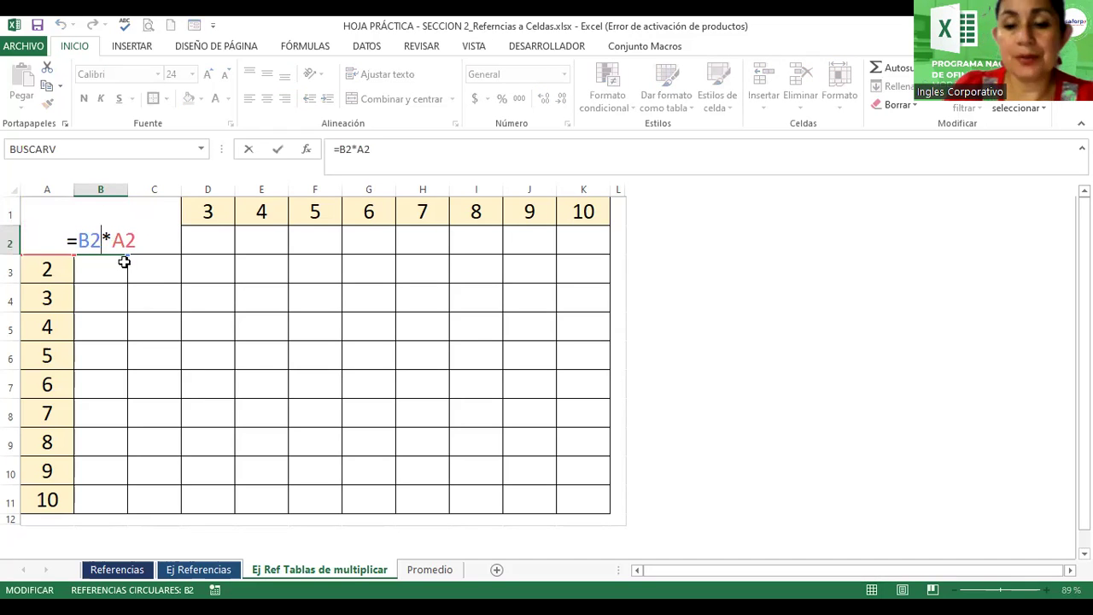
{"action": "key", "text": "Return"}
{"action": "double_click", "coordinate": [124, 262]}
{"action": "key", "text": "Escape"}
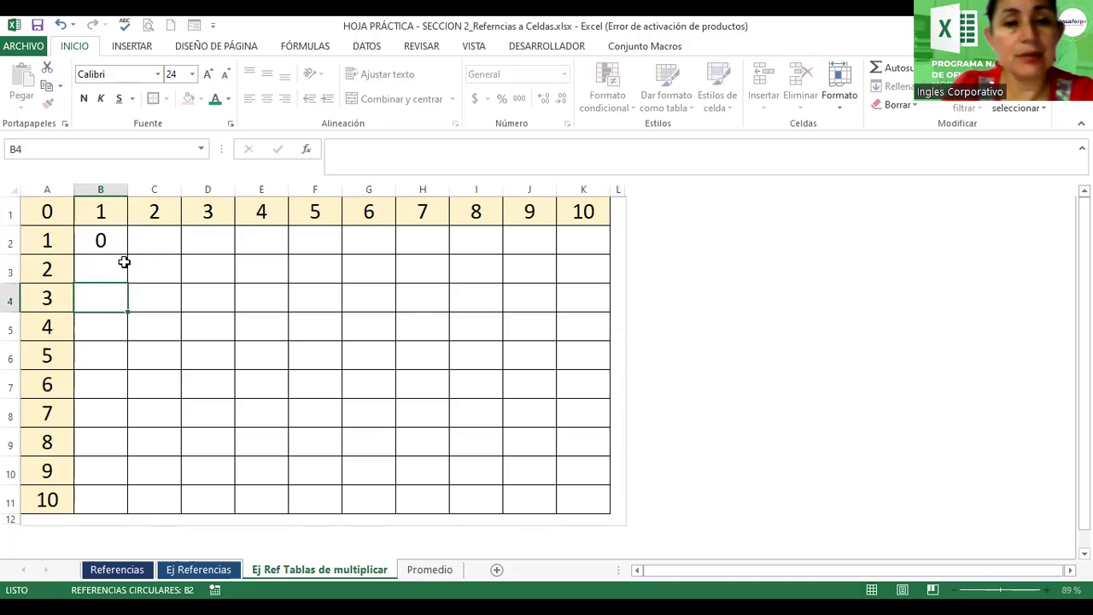
{"action": "key", "text": "Up"}
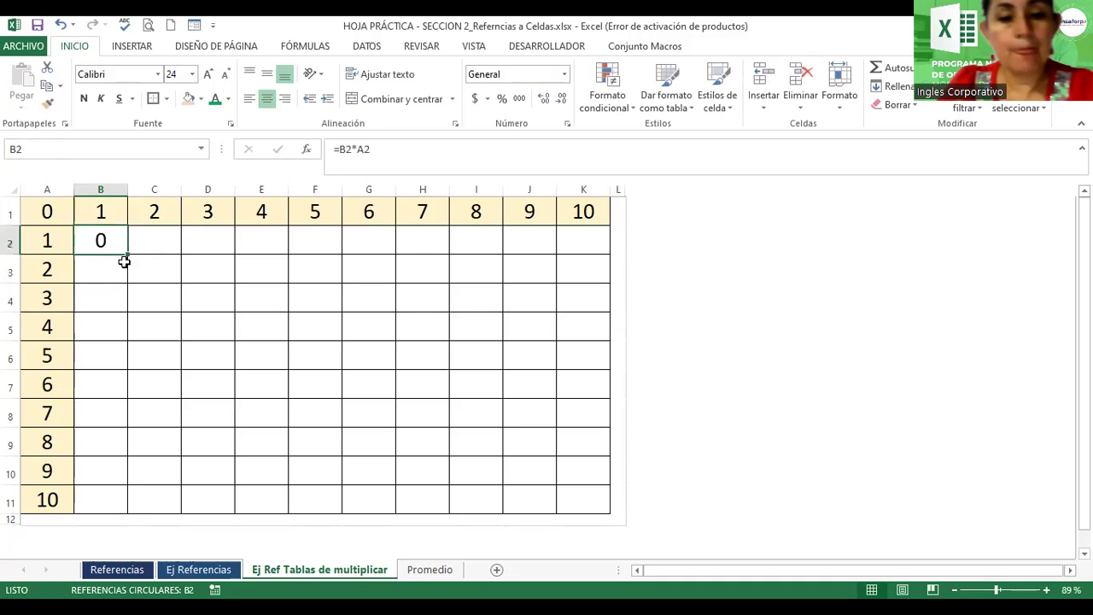
{"action": "key", "text": "F2"}
{"action": "key", "text": "Left"}
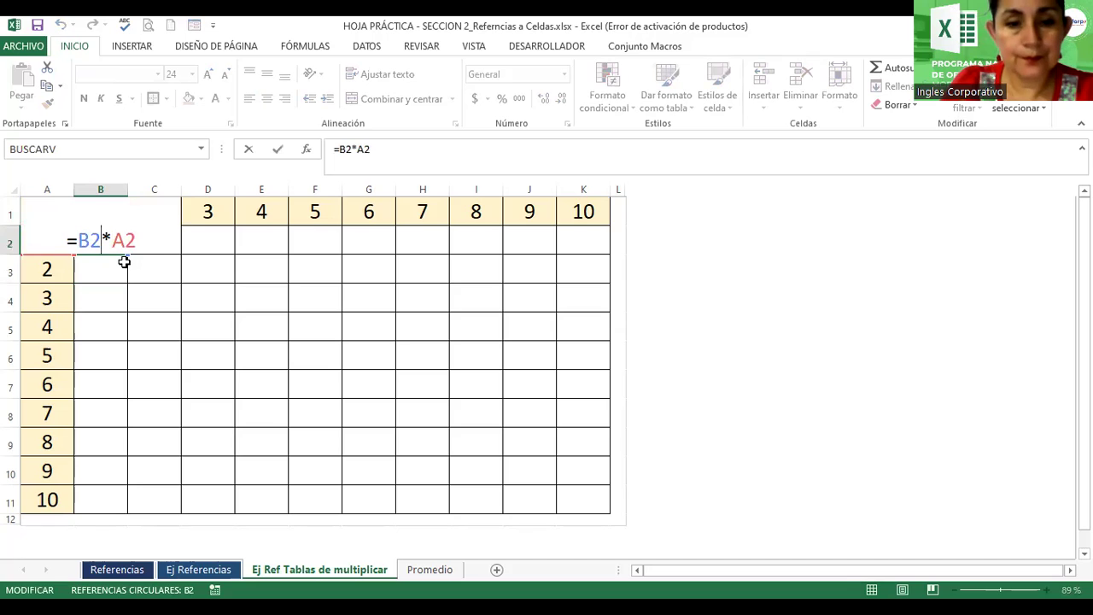
{"action": "key", "text": "BackSpace"}
{"action": "type", "text": "1"}
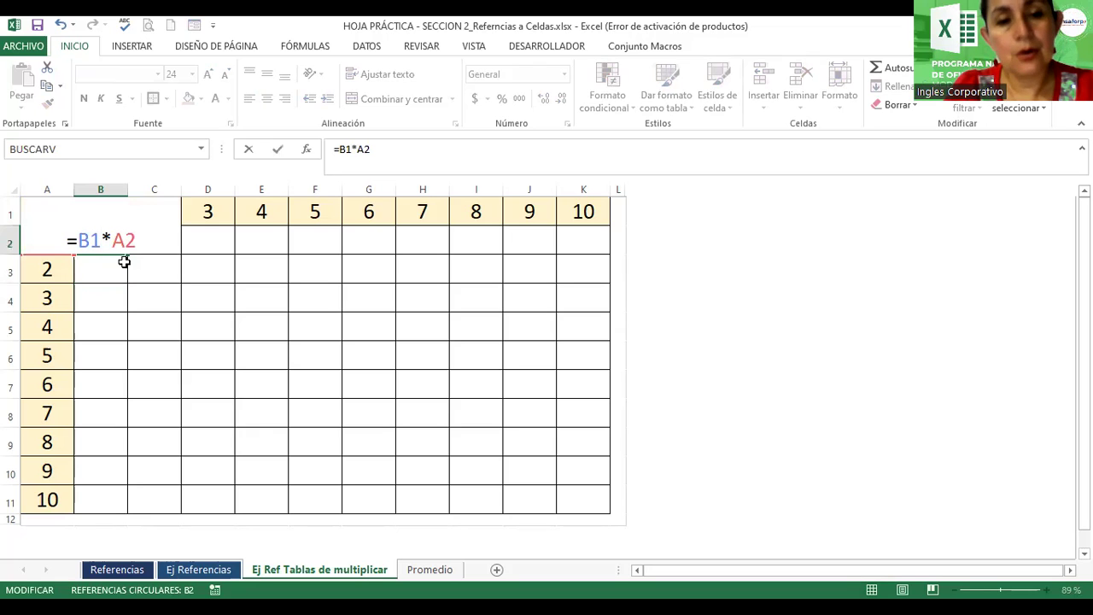
{"action": "key", "text": "Return"}
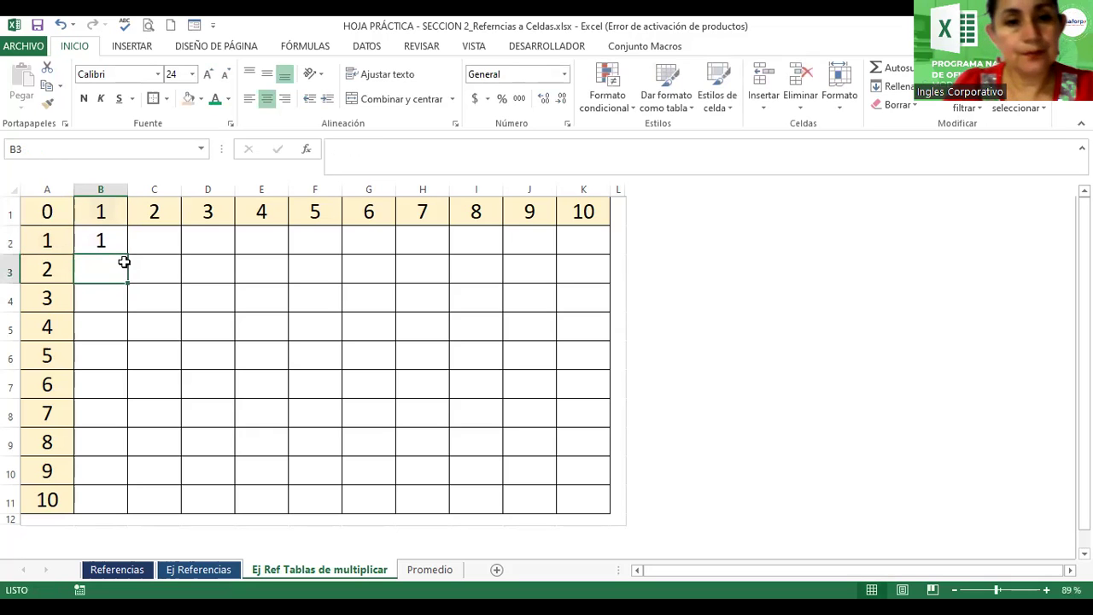
Review how B2's formula references the header B1 and row value A2
{"action": "left_click", "coordinate": [109, 208]}
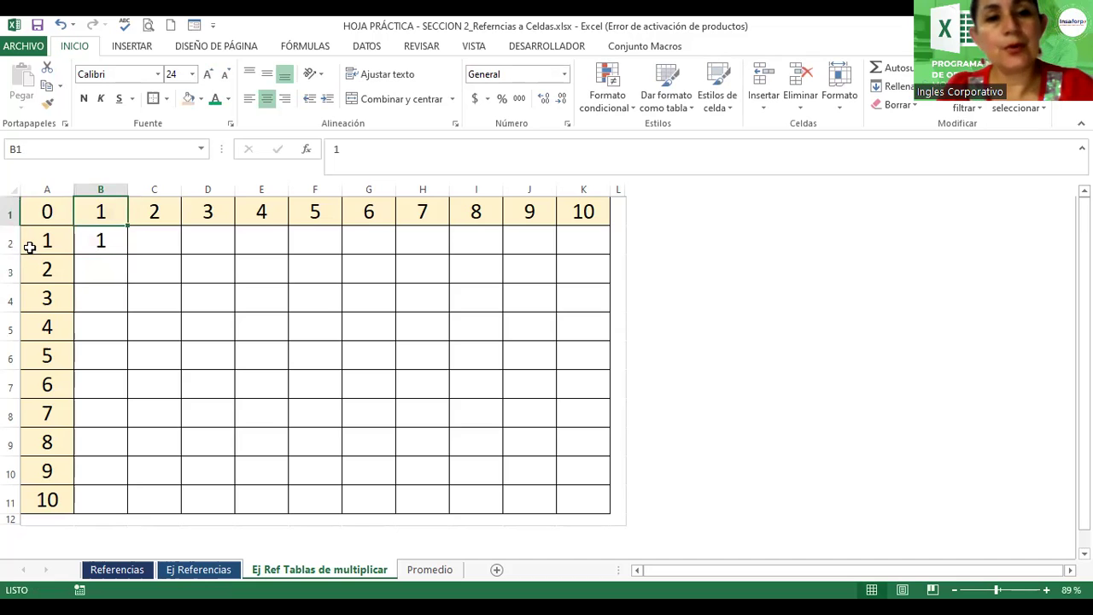
{"action": "left_click", "coordinate": [38, 242]}
{"action": "double_click", "coordinate": [101, 242]}
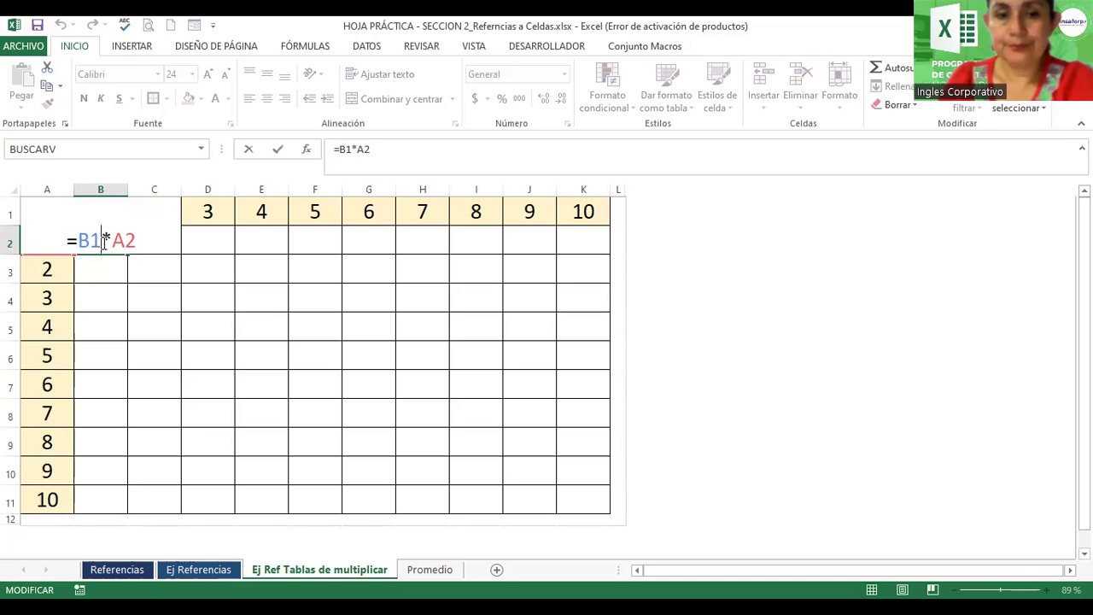
{"action": "key", "text": "Return"}
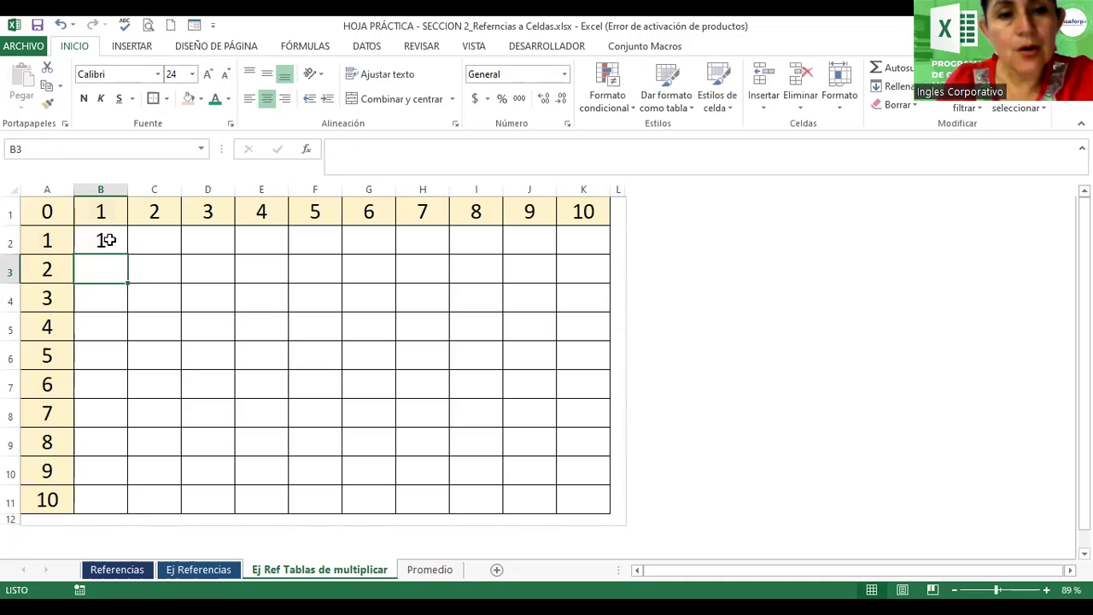
{"action": "left_click", "coordinate": [105, 240]}
Fill B2's =B1*A2 formula down through B6 and across through F2, then inspect B2's references
{"action": "left_click_drag", "start_coordinate": [127, 254], "coordinate": [127, 381]}
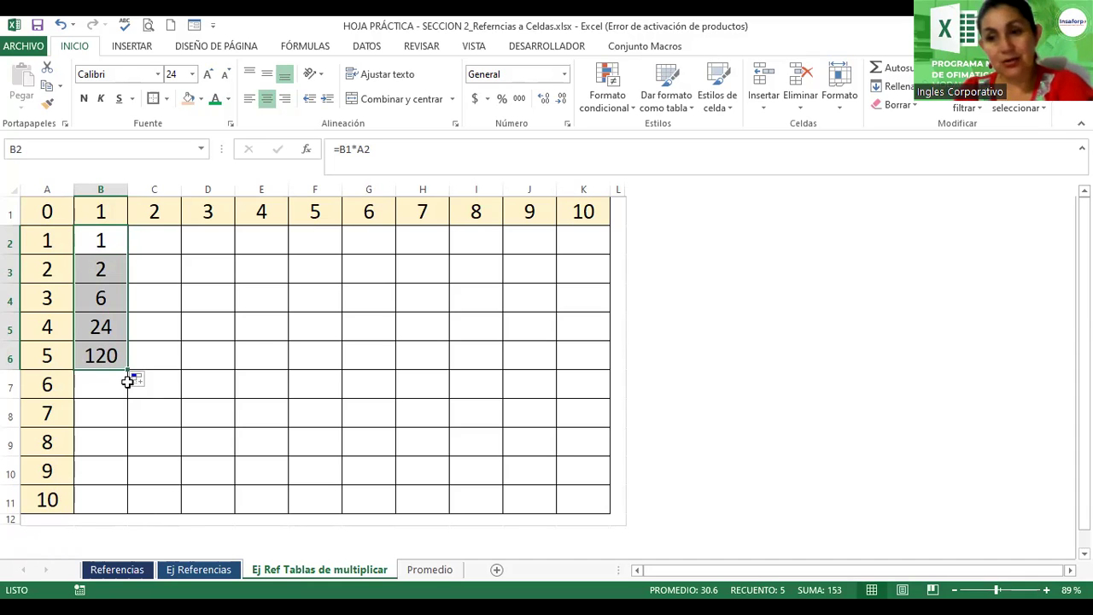
{"action": "left_click", "coordinate": [119, 238]}
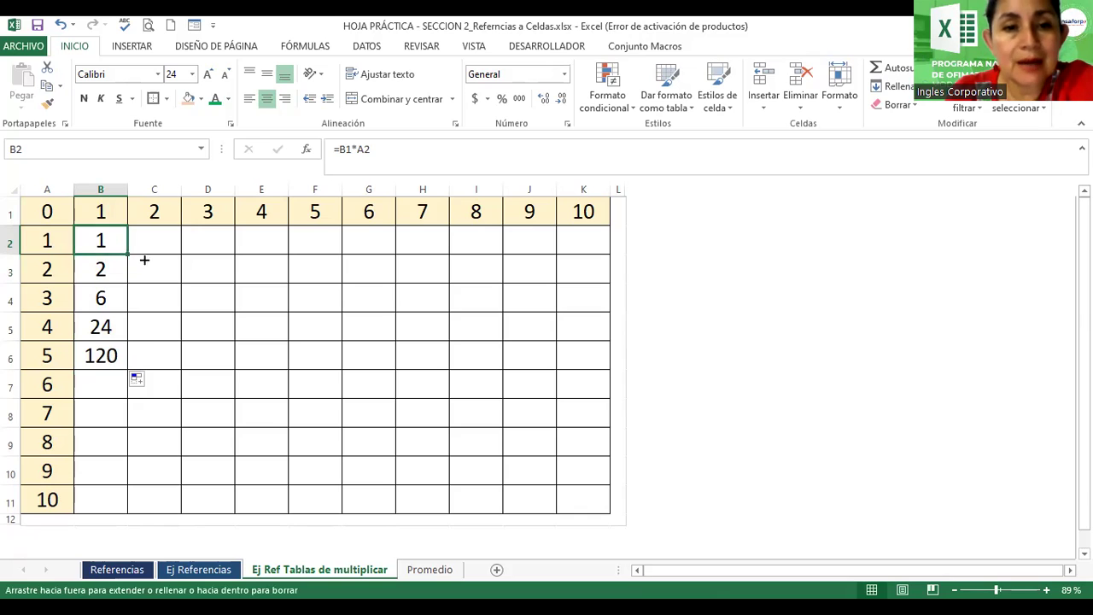
{"action": "left_click_drag", "start_coordinate": [129, 255], "coordinate": [176, 252]}
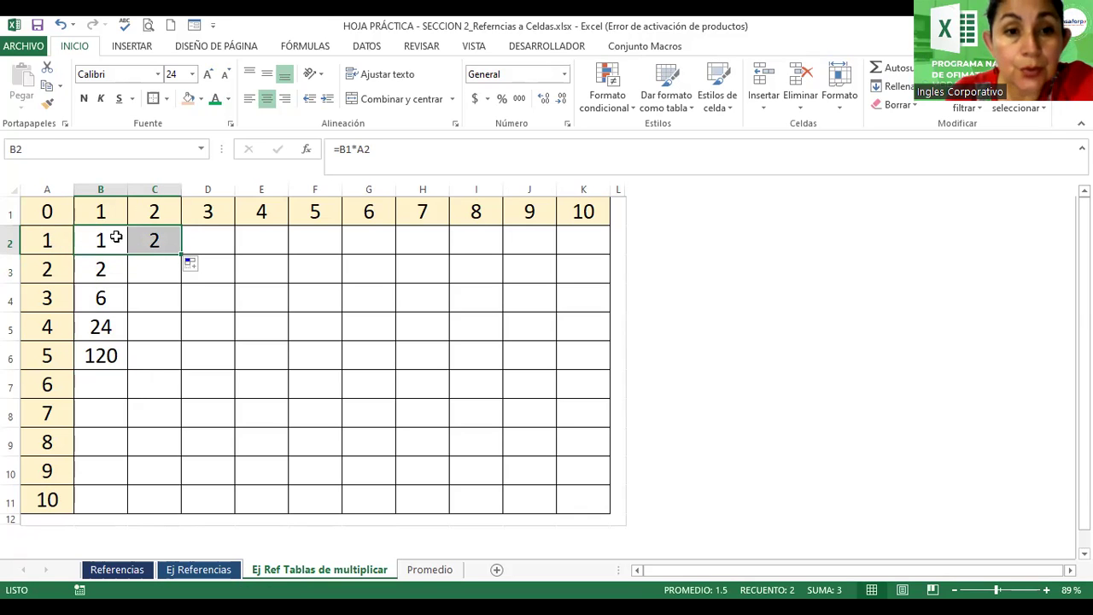
{"action": "left_click_drag", "start_coordinate": [182, 254], "coordinate": [223, 256]}
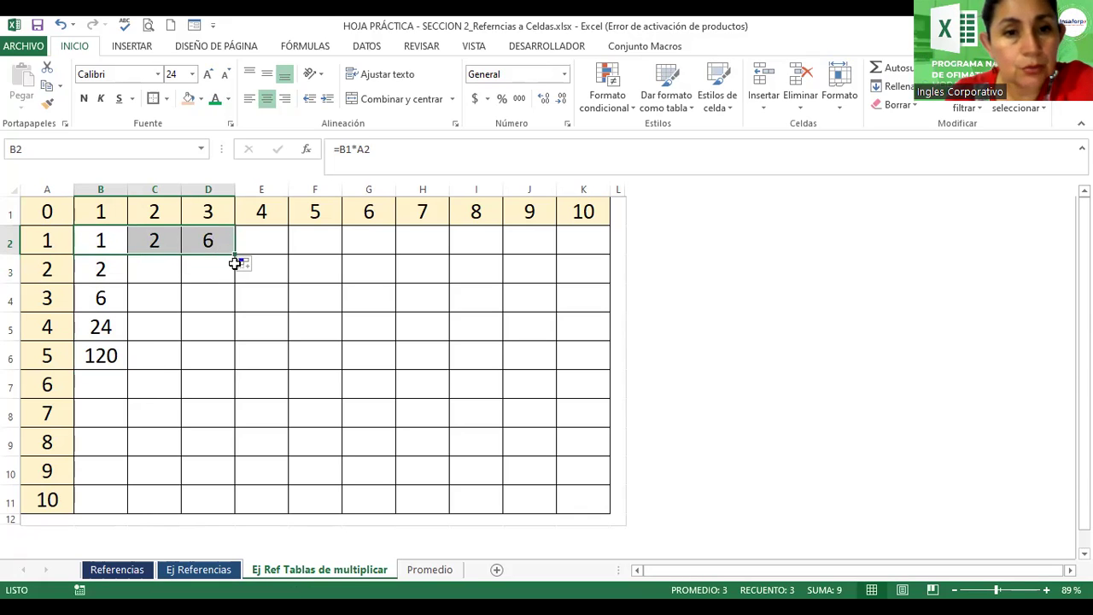
{"action": "left_click_drag", "start_coordinate": [234, 253], "coordinate": [270, 252]}
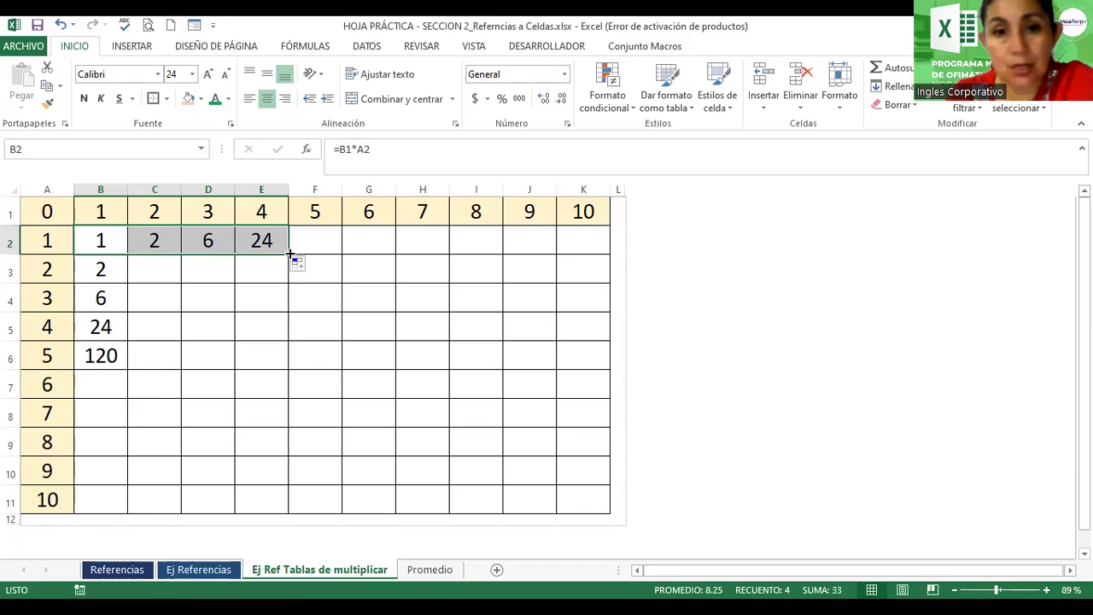
{"action": "left_click", "coordinate": [285, 249]}
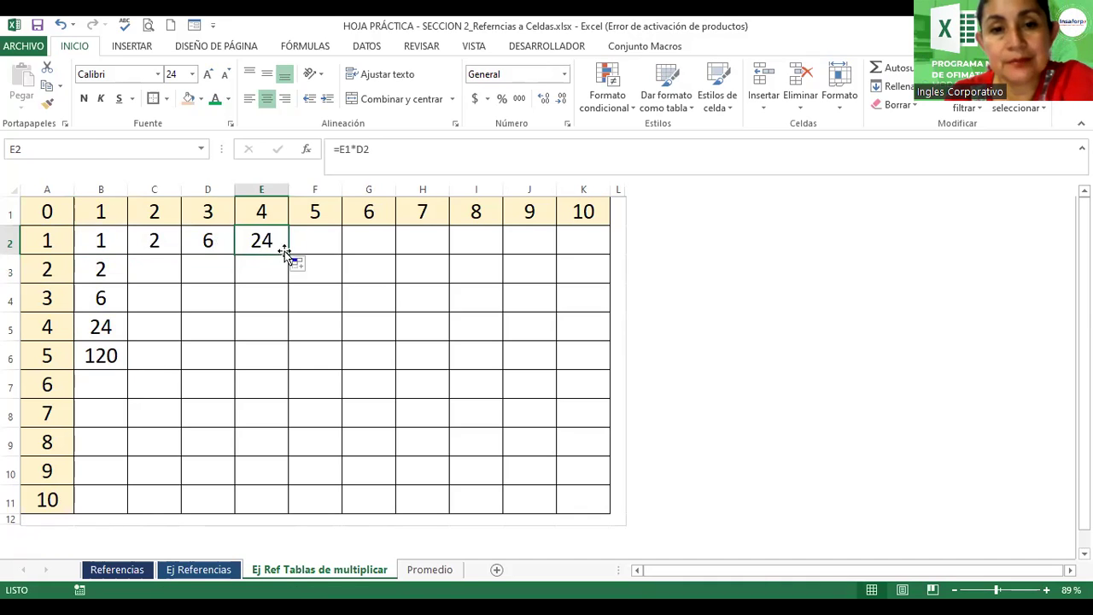
{"action": "left_click_drag", "start_coordinate": [285, 249], "coordinate": [332, 259]}
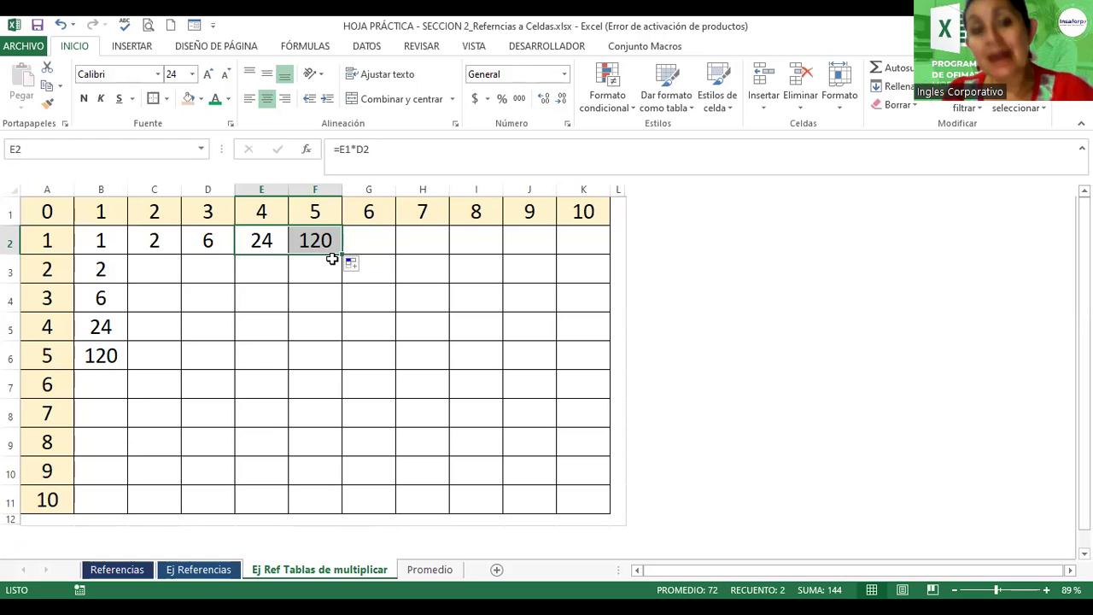
{"action": "double_click", "coordinate": [101, 240]}
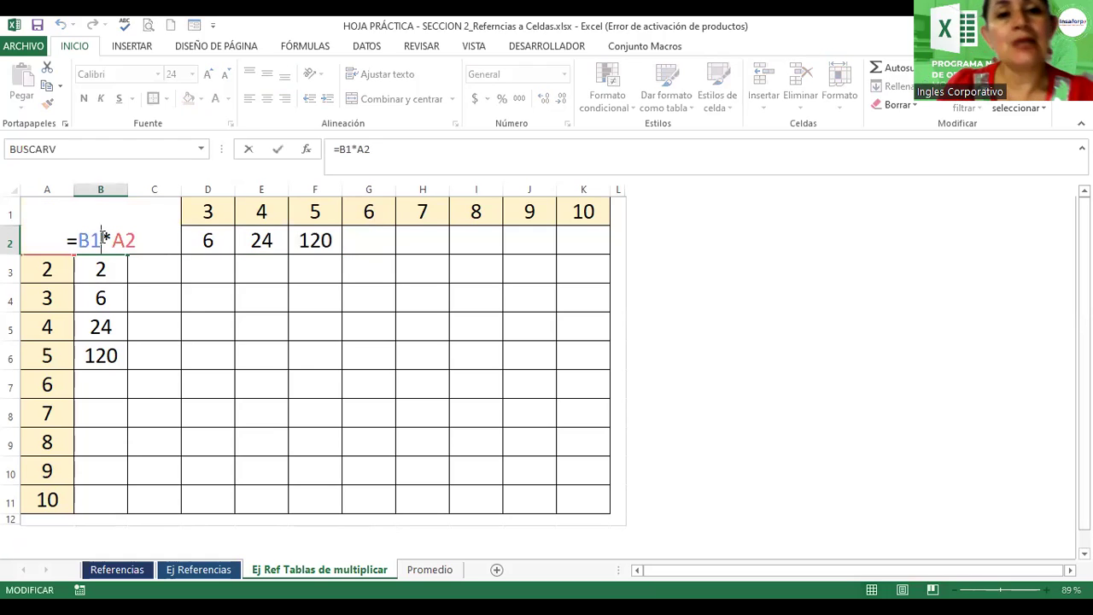
{"action": "left_click", "coordinate": [188, 299]}
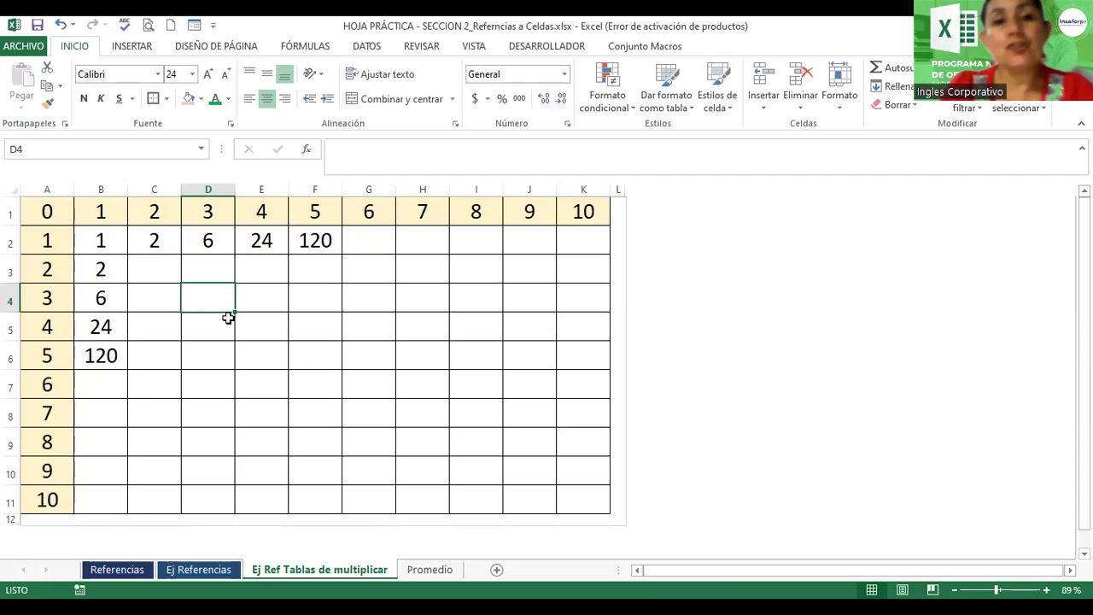
Make the column A numbers 0 to 10 bold
{"action": "left_click", "coordinate": [43, 207]}
{"action": "left_click_drag", "start_coordinate": [42, 207], "coordinate": [44, 501]}
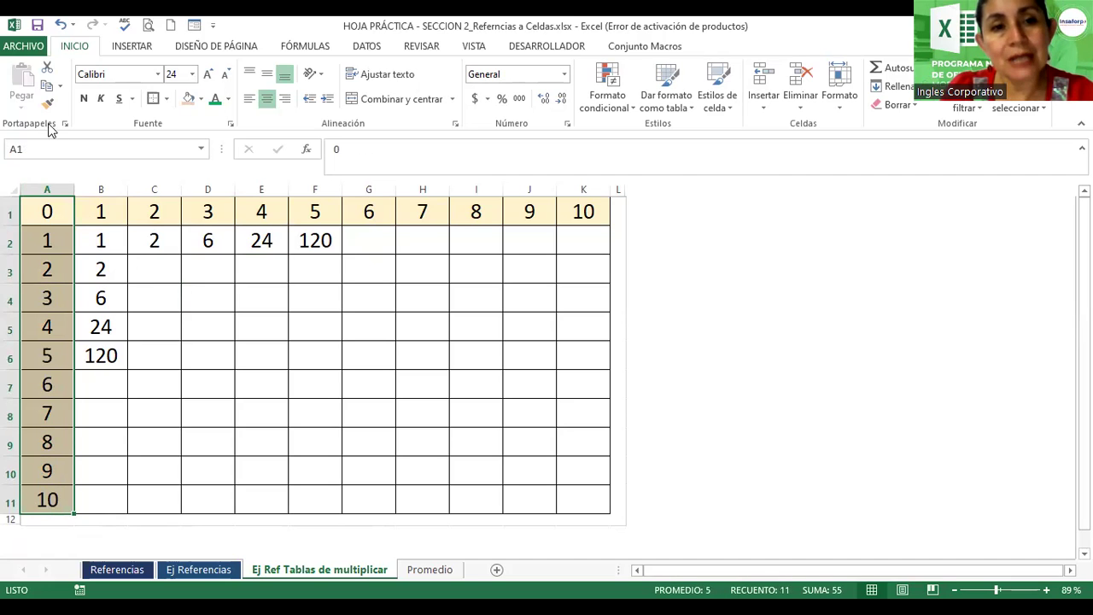
{"action": "left_click", "coordinate": [84, 99]}
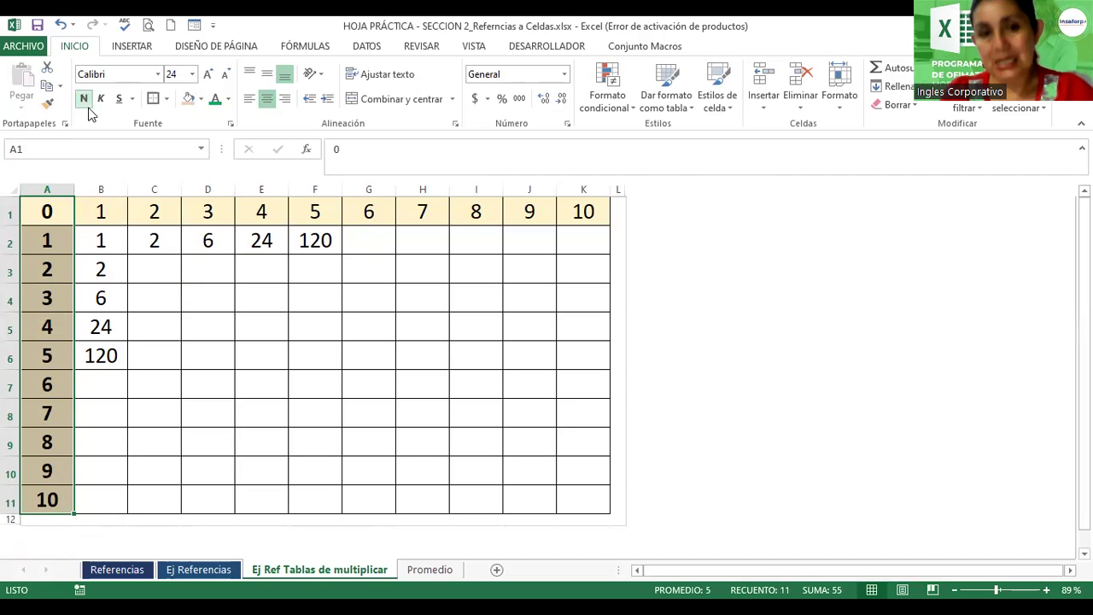
Color the row 1 header numbers in B1:K1 green and make them bold
{"action": "left_click", "coordinate": [98, 208]}
{"action": "left_click_drag", "start_coordinate": [97, 209], "coordinate": [541, 213]}
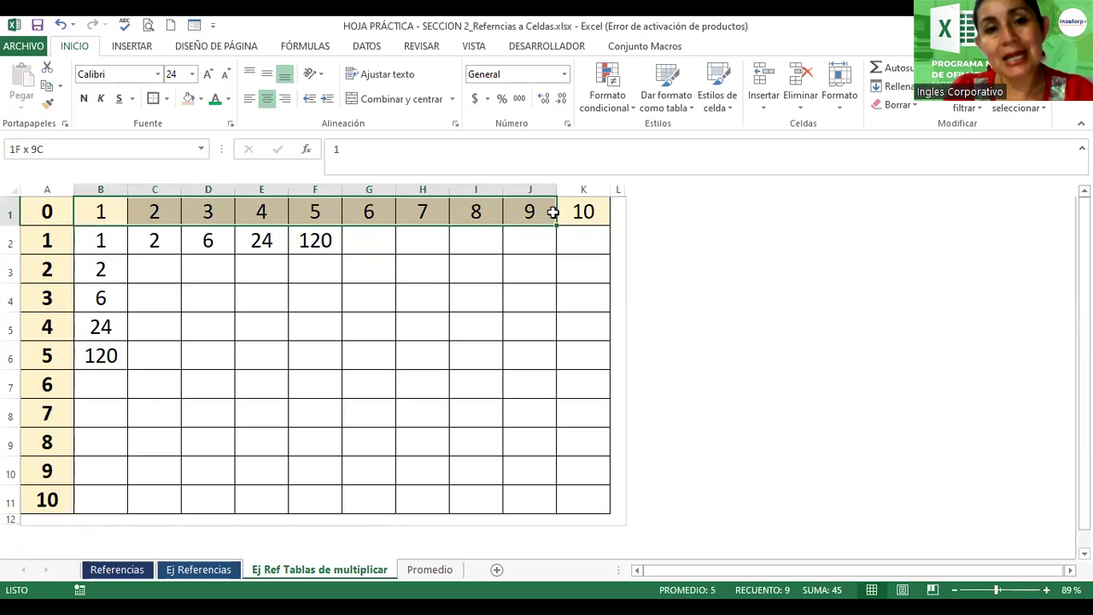
{"action": "left_click_drag", "start_coordinate": [541, 213], "coordinate": [562, 212]}
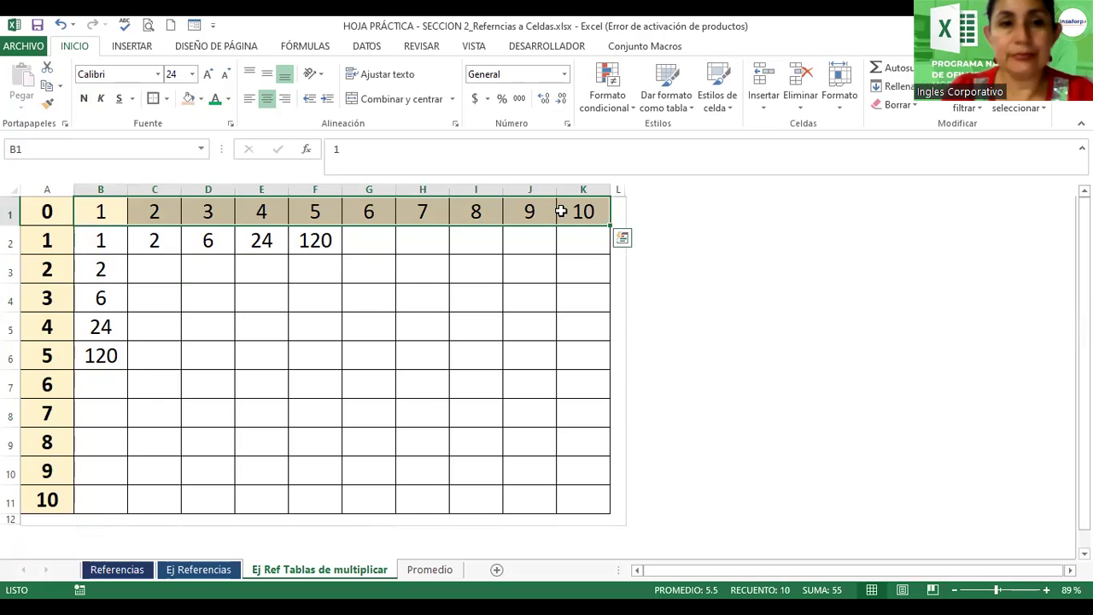
{"action": "left_click", "coordinate": [215, 99]}
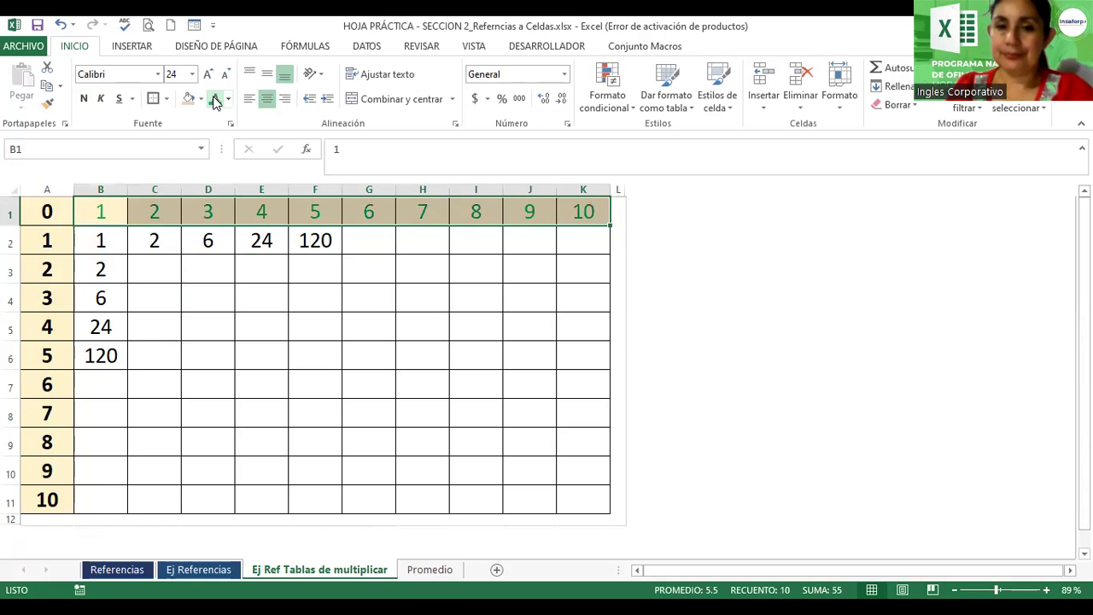
{"action": "left_click", "coordinate": [83, 98]}
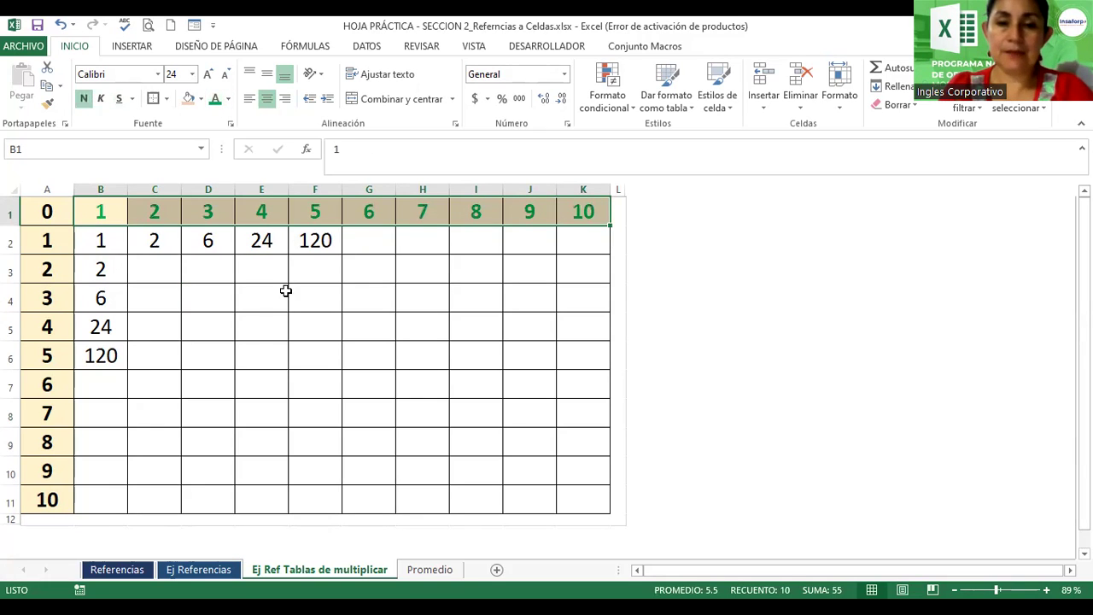
{"action": "left_click", "coordinate": [100, 212]}
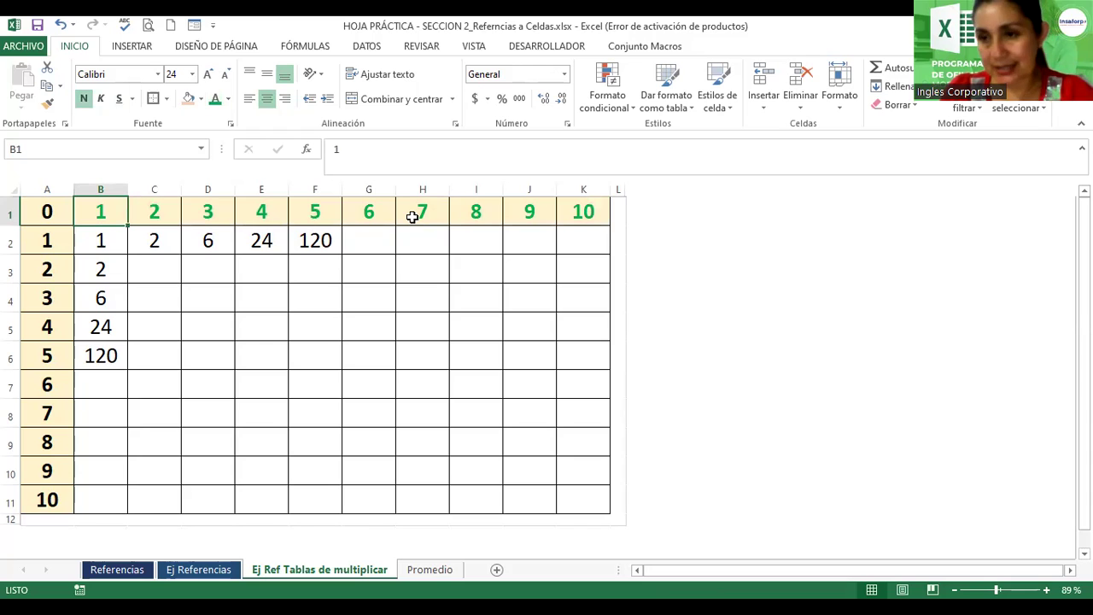
{"action": "left_click_drag", "start_coordinate": [53, 242], "coordinate": [79, 394]}
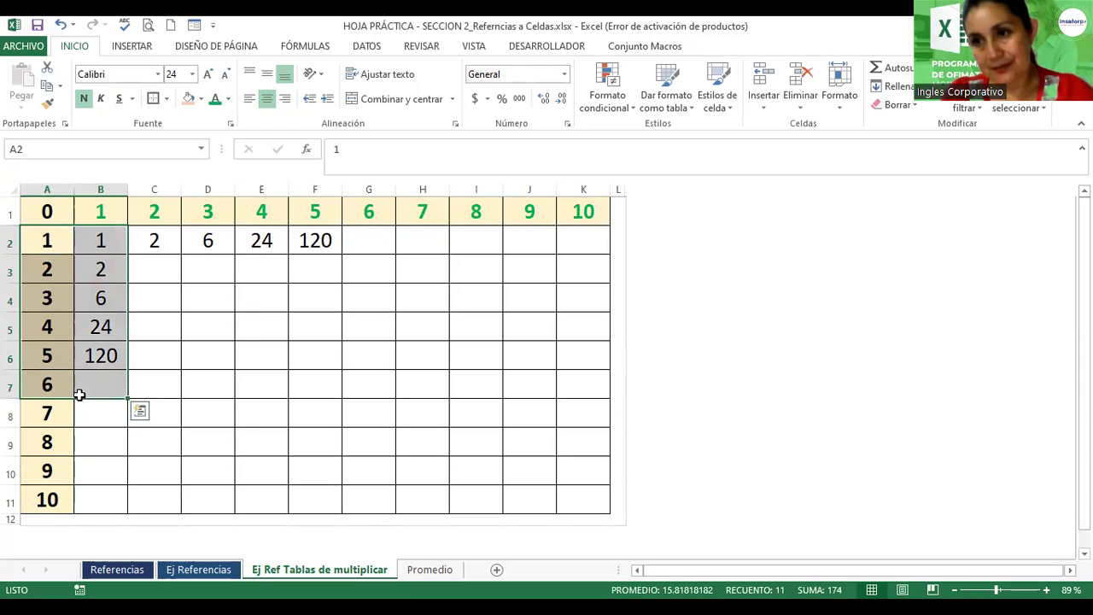
Rewrite cell B2's formula from =B1*A2 to the mixed reference =B$1*$A2
{"action": "left_click", "coordinate": [183, 281]}
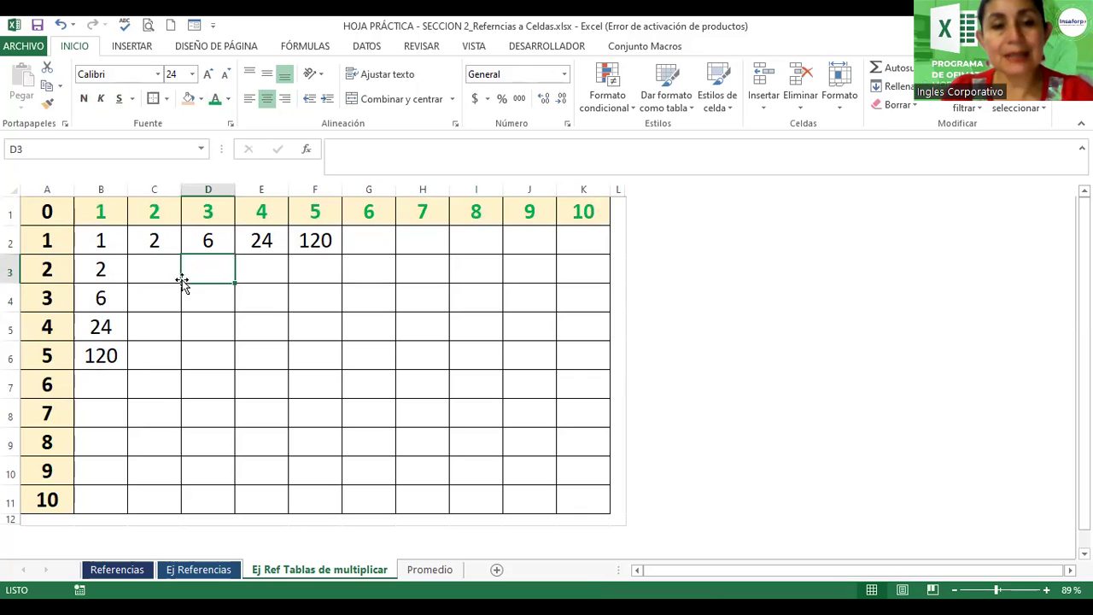
{"action": "left_click", "coordinate": [94, 241]}
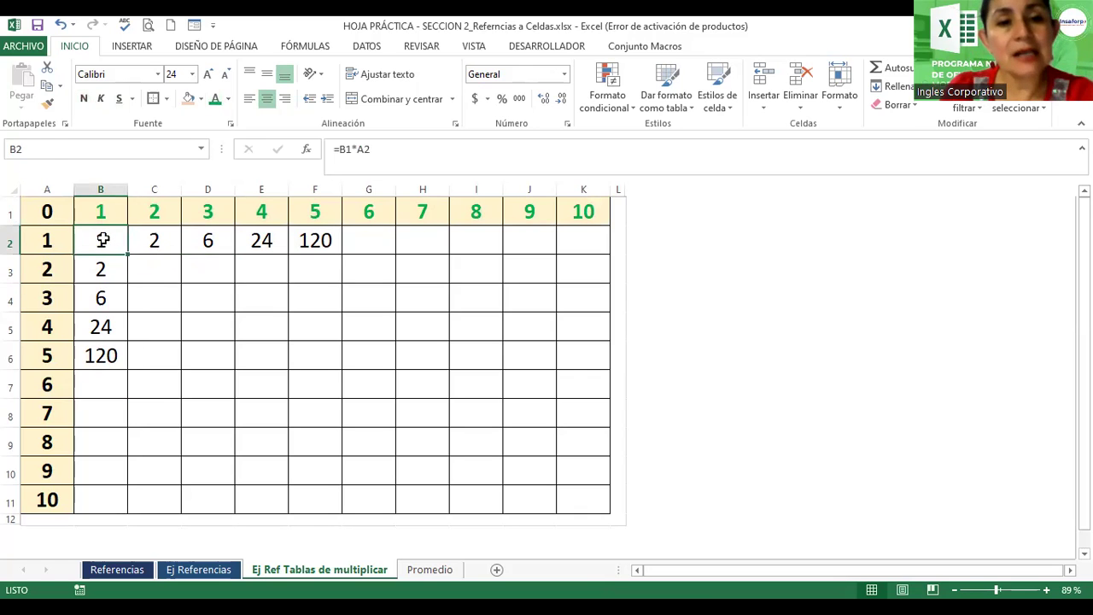
{"action": "double_click", "coordinate": [102, 240]}
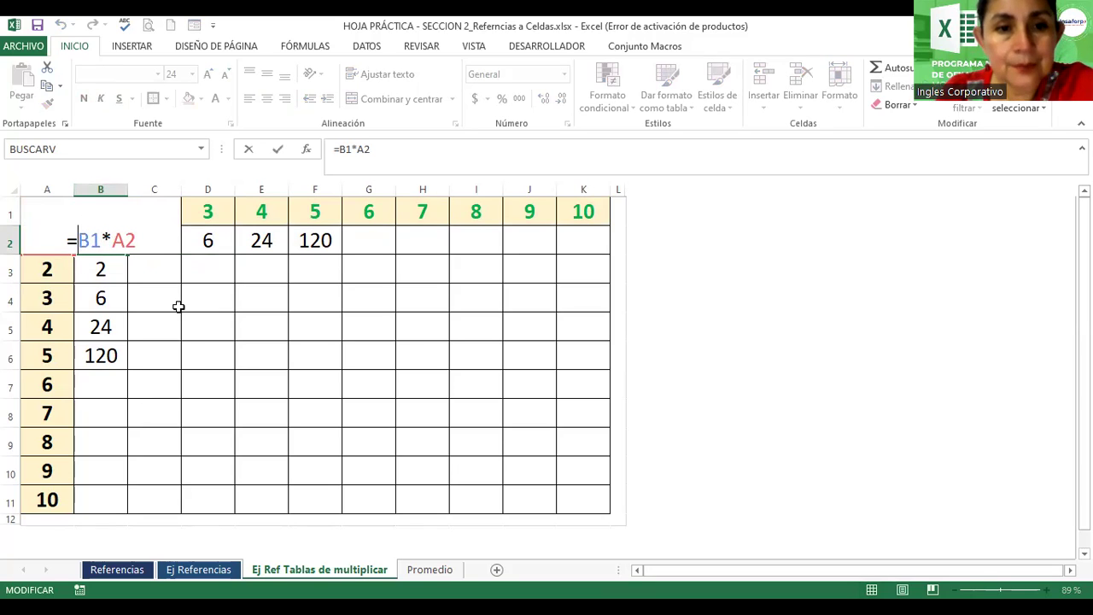
{"action": "type", "text": "$"}
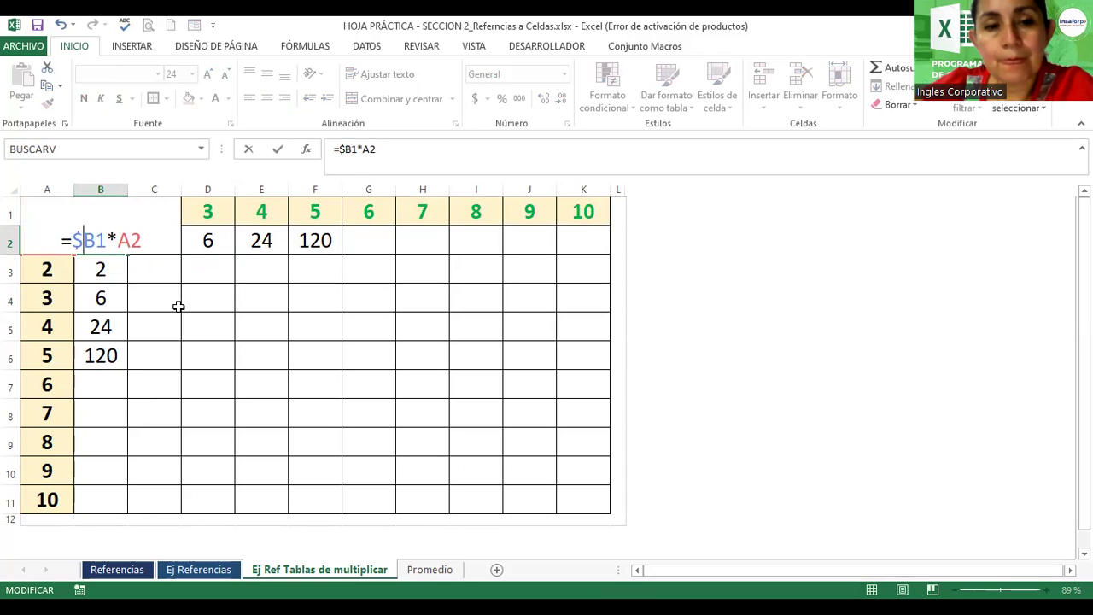
{"action": "key", "text": "BackSpace"}
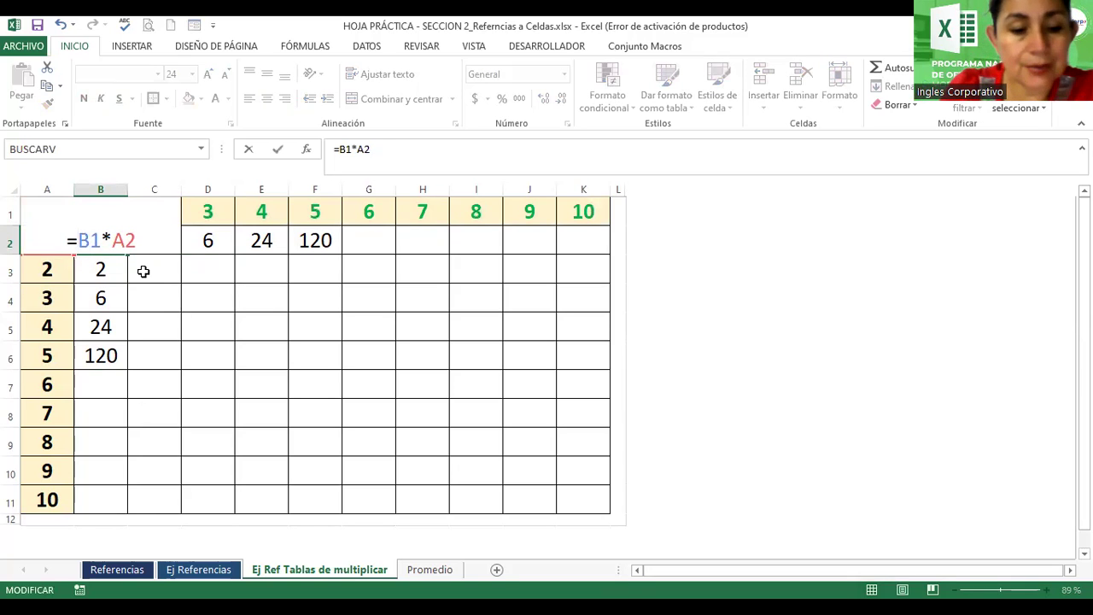
{"action": "type", "text": "$"}
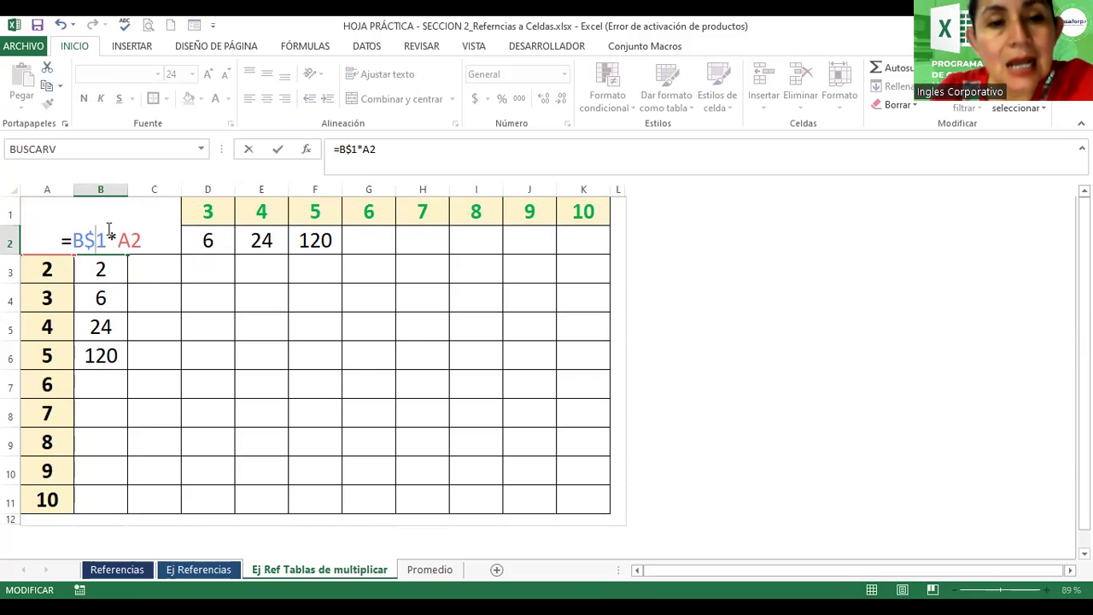
{"action": "key", "text": "Right"}
{"action": "key", "text": "Right"}
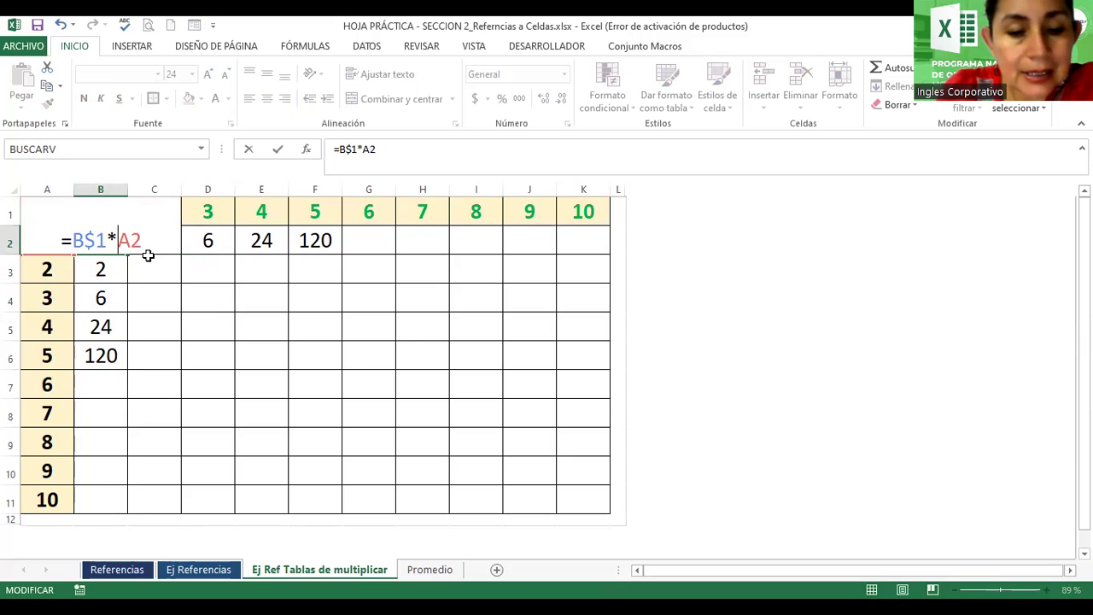
{"action": "type", "text": "$"}
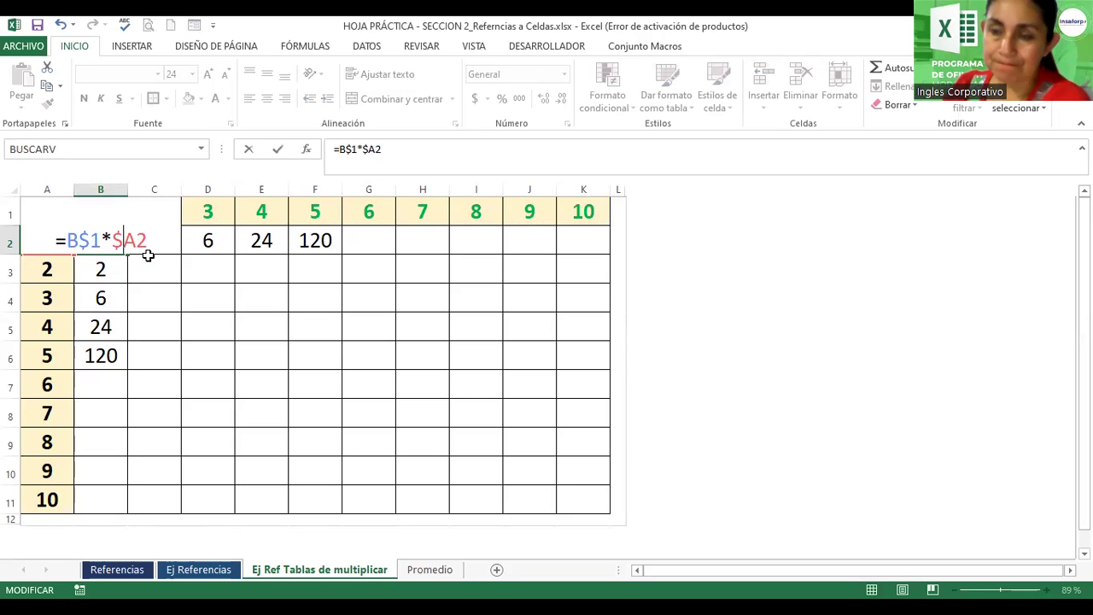
Confirm B2's formula and copy it down column B to B11
{"action": "key", "text": "Return"}
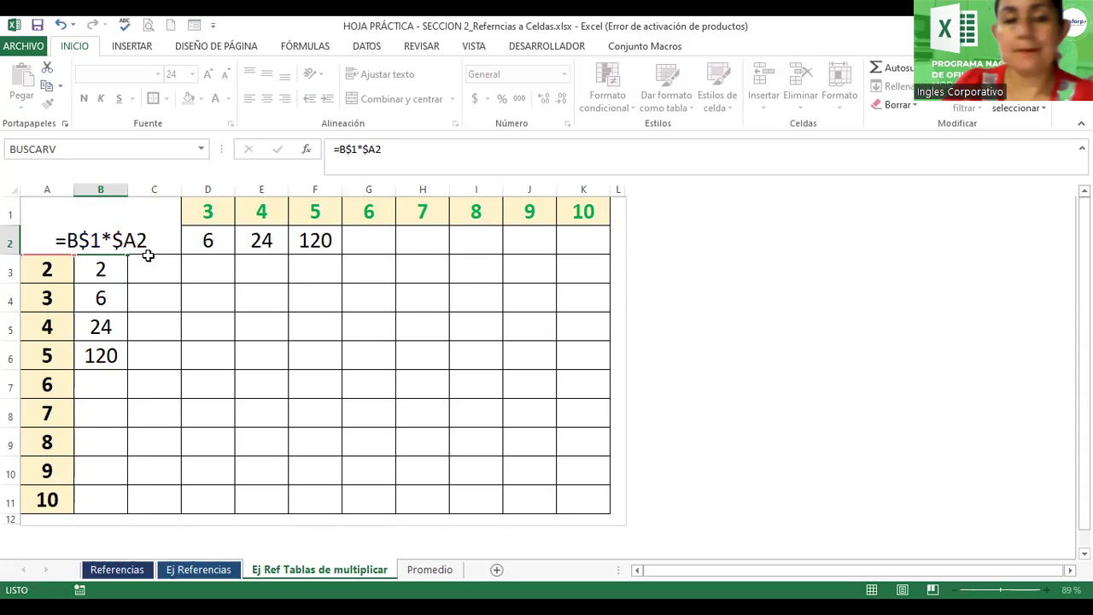
{"action": "left_click", "coordinate": [91, 235]}
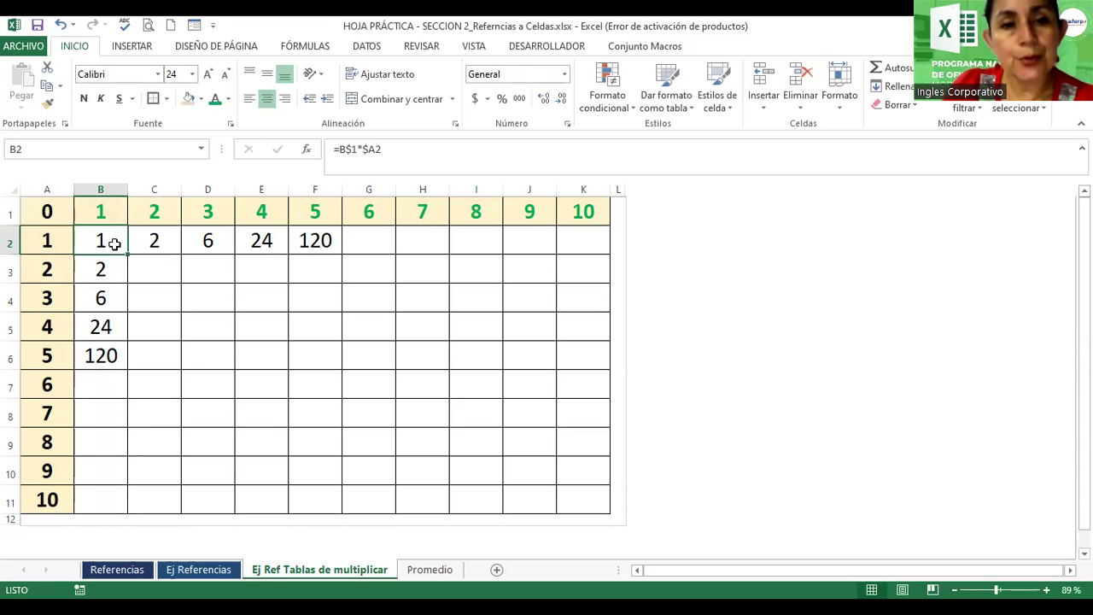
{"action": "left_click_drag", "start_coordinate": [126, 256], "coordinate": [125, 307]}
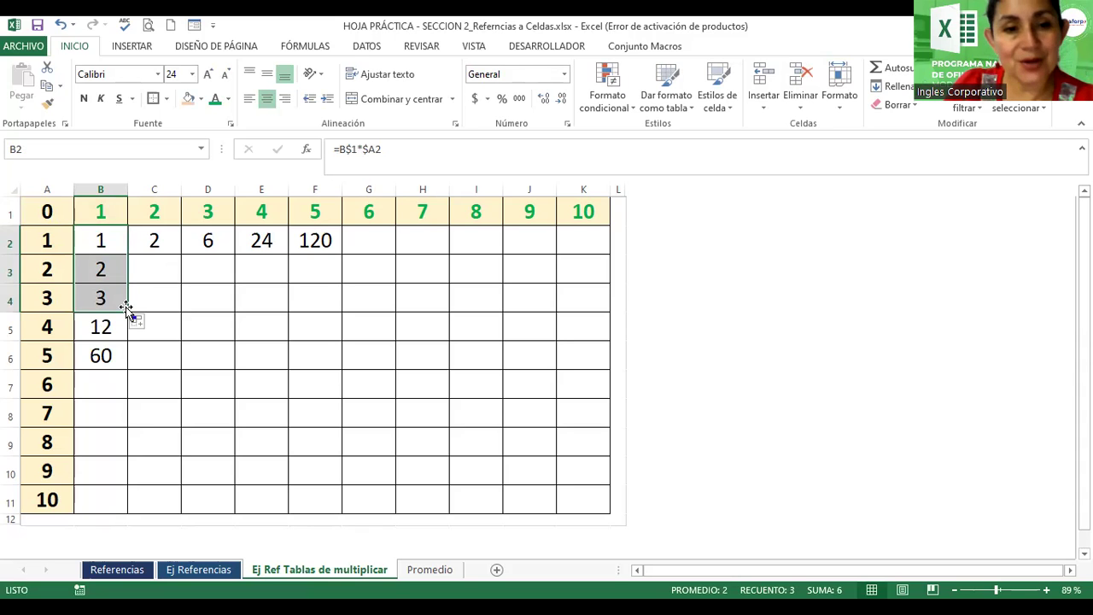
{"action": "left_click_drag", "start_coordinate": [128, 312], "coordinate": [126, 511]}
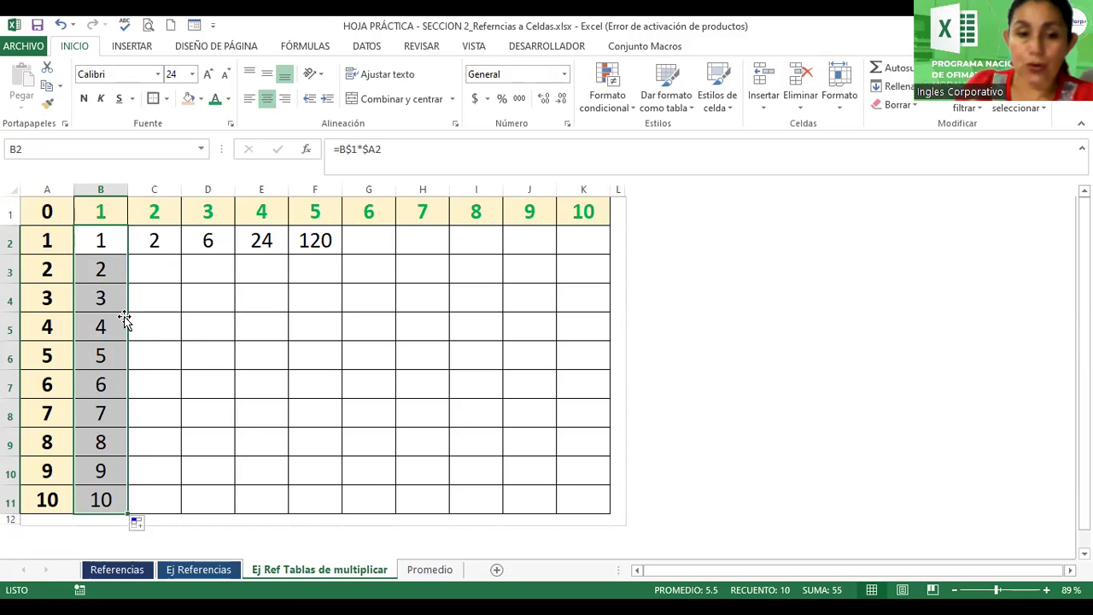
Fill the column B formulas across to column K, check F7, then undo that fill
{"action": "left_click_drag", "start_coordinate": [128, 515], "coordinate": [601, 502]}
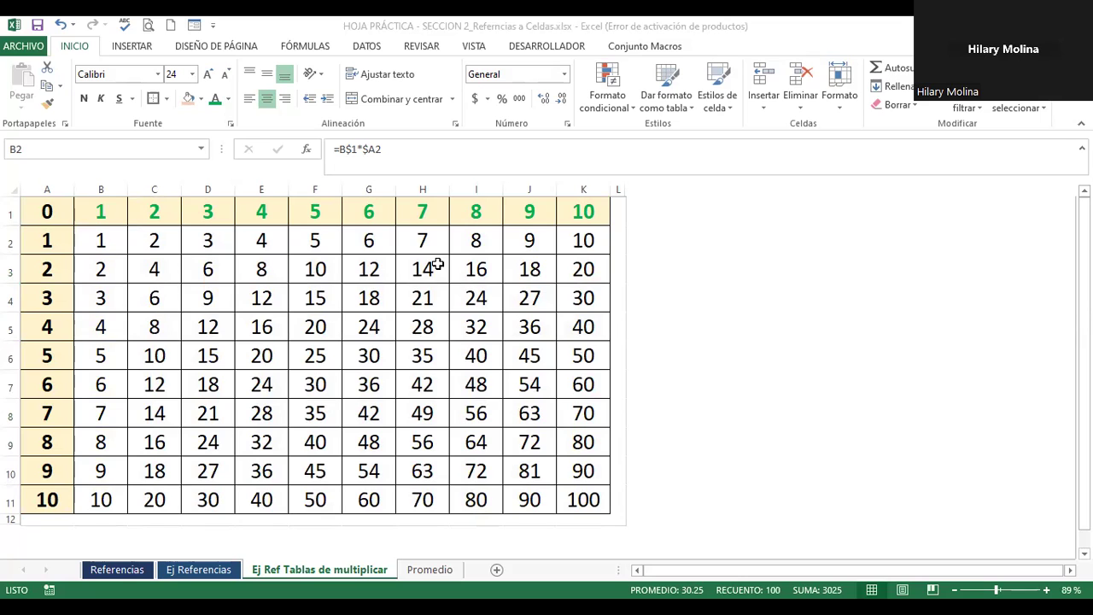
{"action": "left_click", "coordinate": [309, 391]}
{"action": "key", "text": "ctrl+z"}
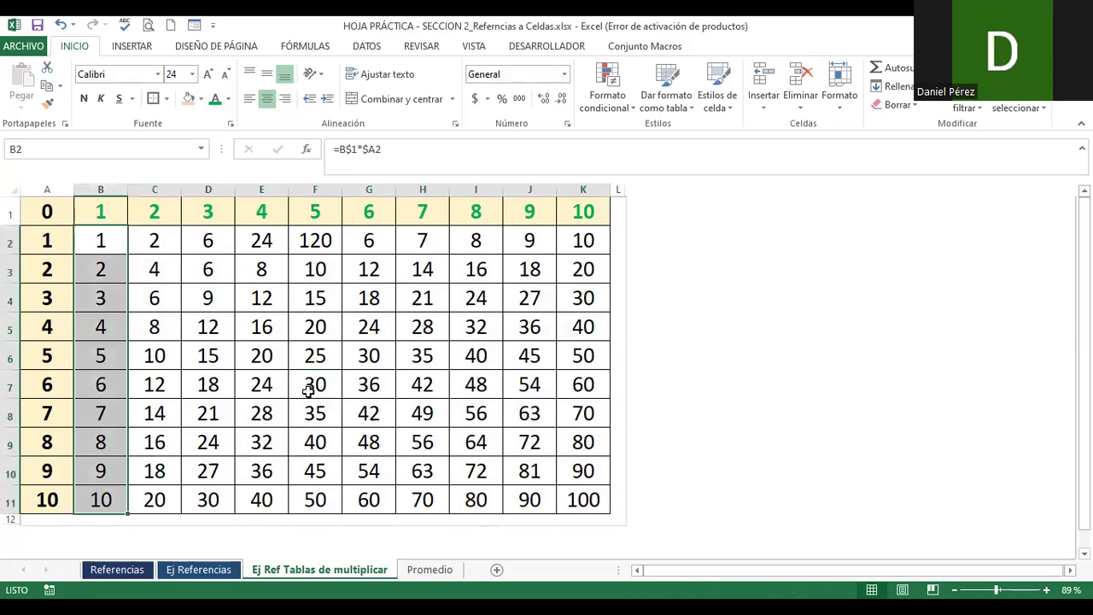
{"action": "key", "text": "ctrl+z"}
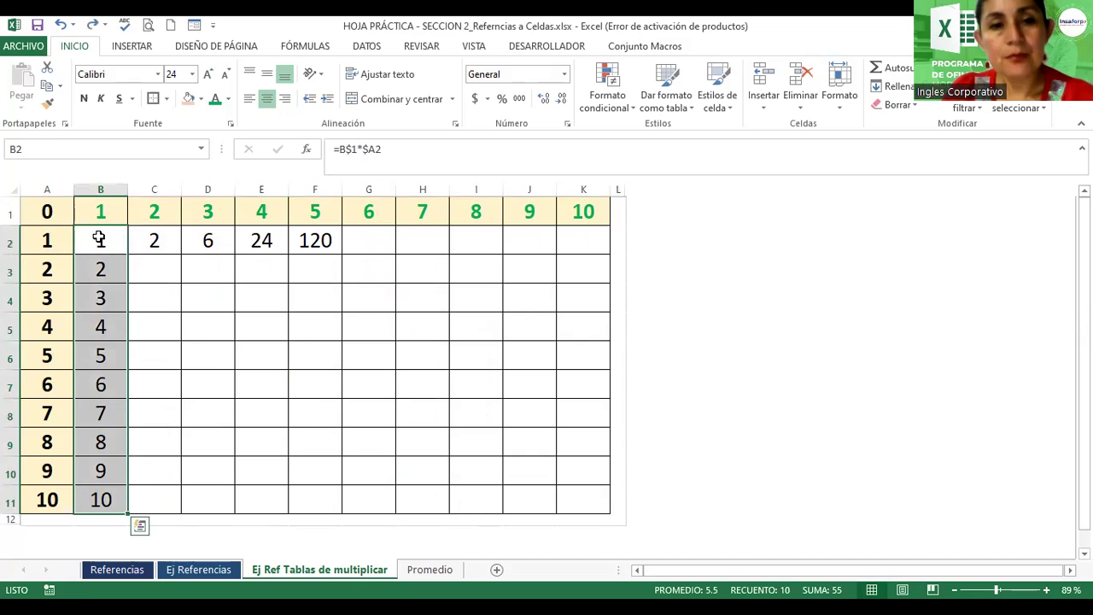
Recommit B2's =B$1*$A2 formula and fill it down to B11 and across to column K
{"action": "double_click", "coordinate": [100, 239]}
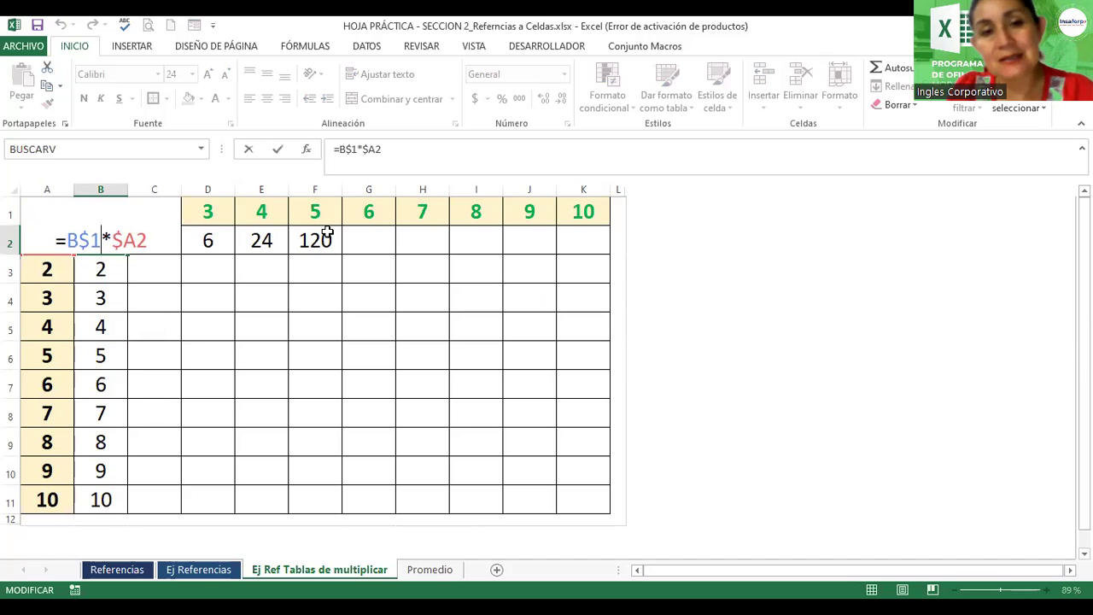
{"action": "key", "text": "Return"}
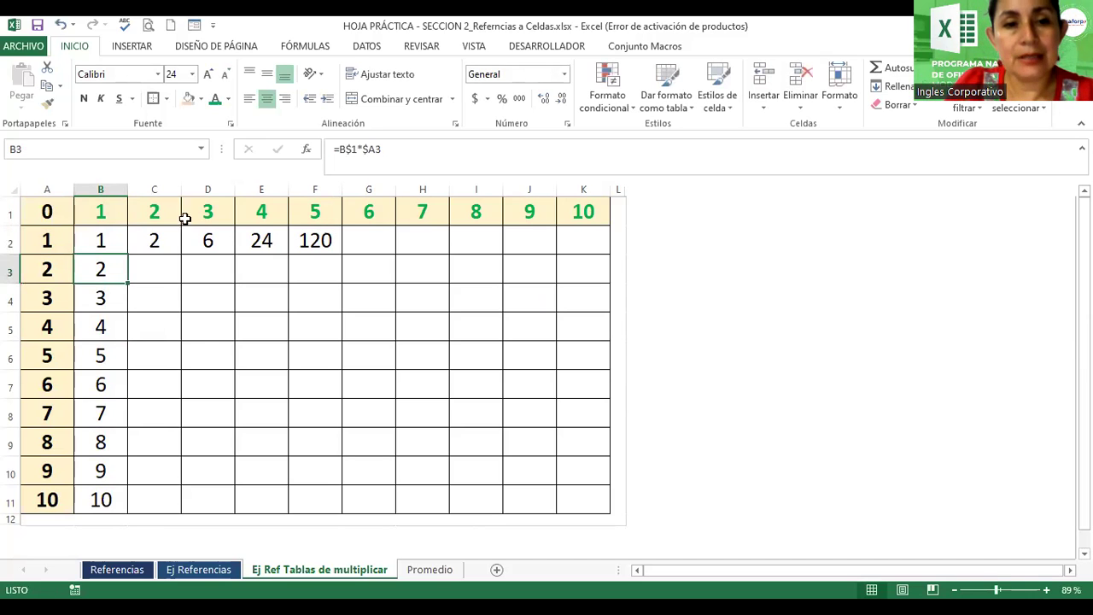
{"action": "left_click", "coordinate": [118, 241]}
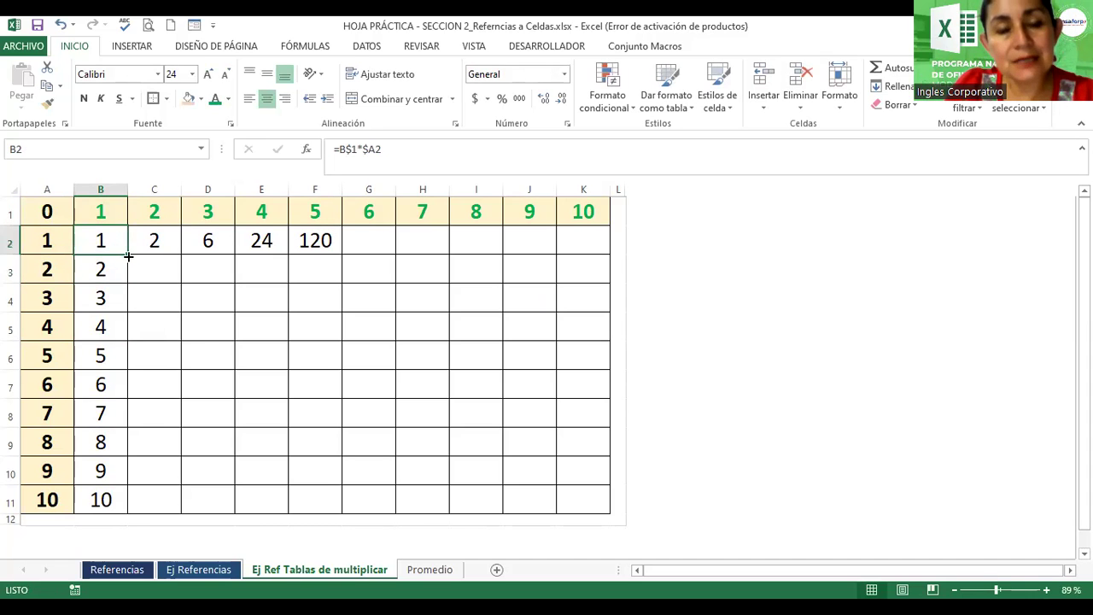
{"action": "mouse_move", "coordinate": [128, 255]}
{"action": "left_mouse_down"}
{"action": "mouse_move", "coordinate": [146, 526]}
{"action": "mouse_move", "coordinate": [130, 513]}
{"action": "left_mouse_up"}
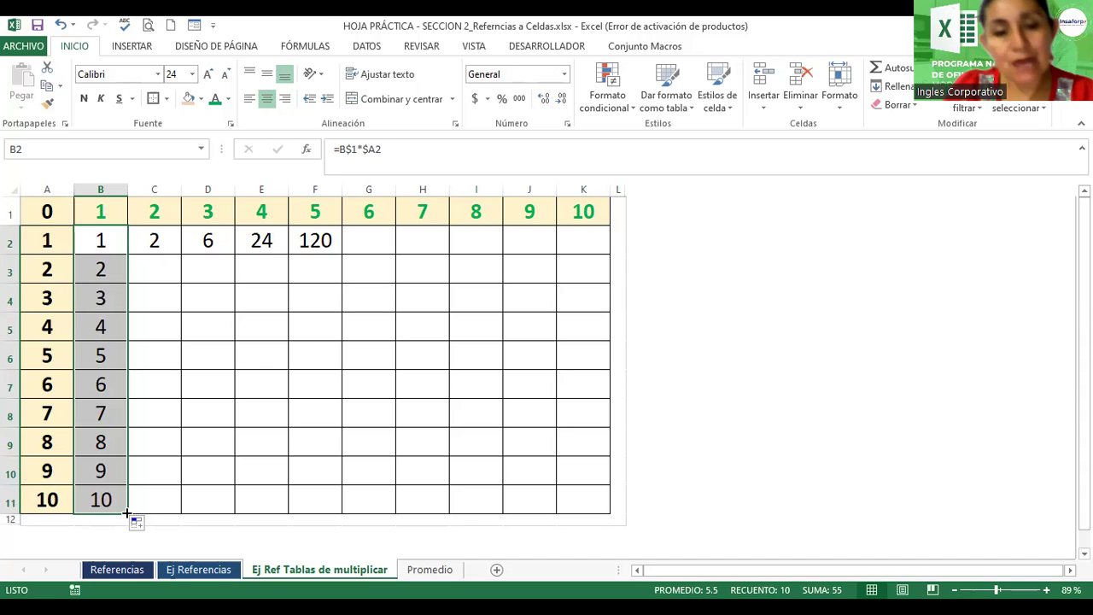
{"action": "left_click_drag", "start_coordinate": [126, 513], "coordinate": [358, 527]}
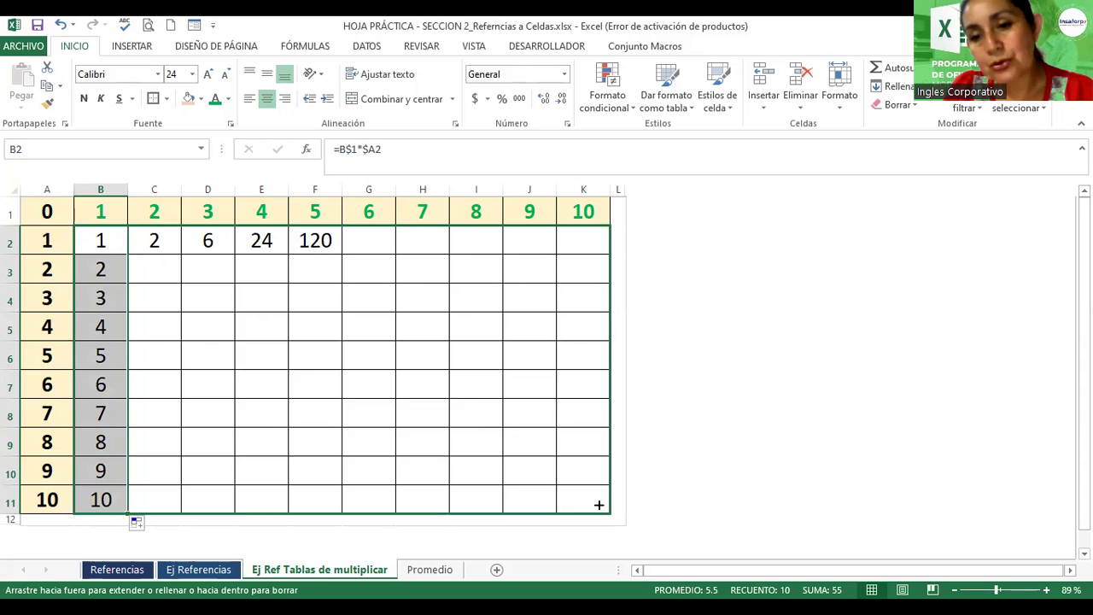
{"action": "left_click_drag", "start_coordinate": [357, 527], "coordinate": [598, 504]}
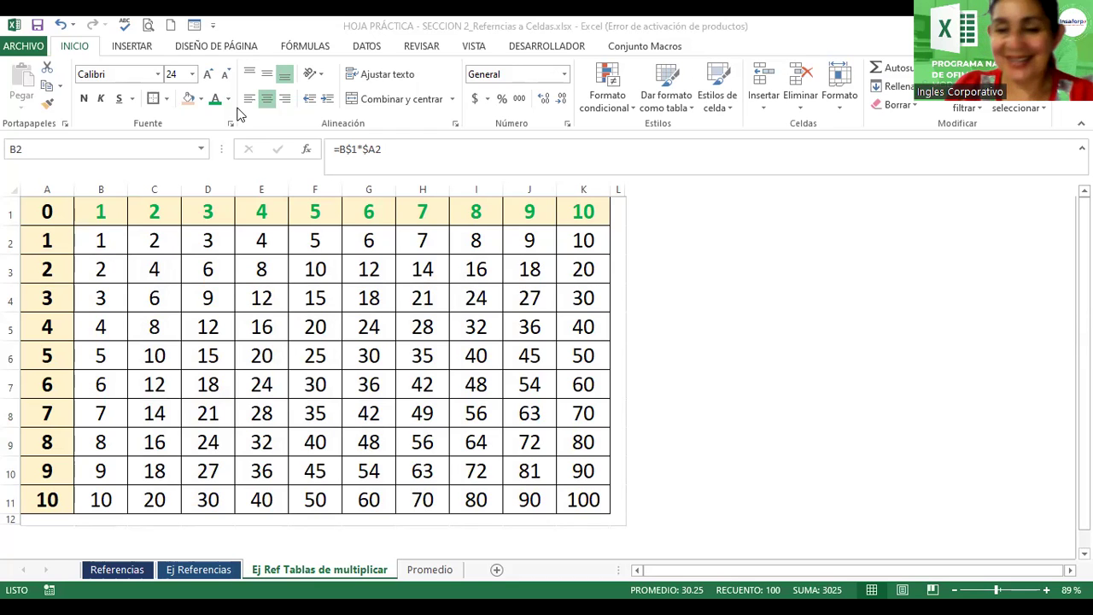
Review the $ references in B2's =B$1*$A2 formula and commit it unchanged
{"action": "double_click", "coordinate": [103, 239]}
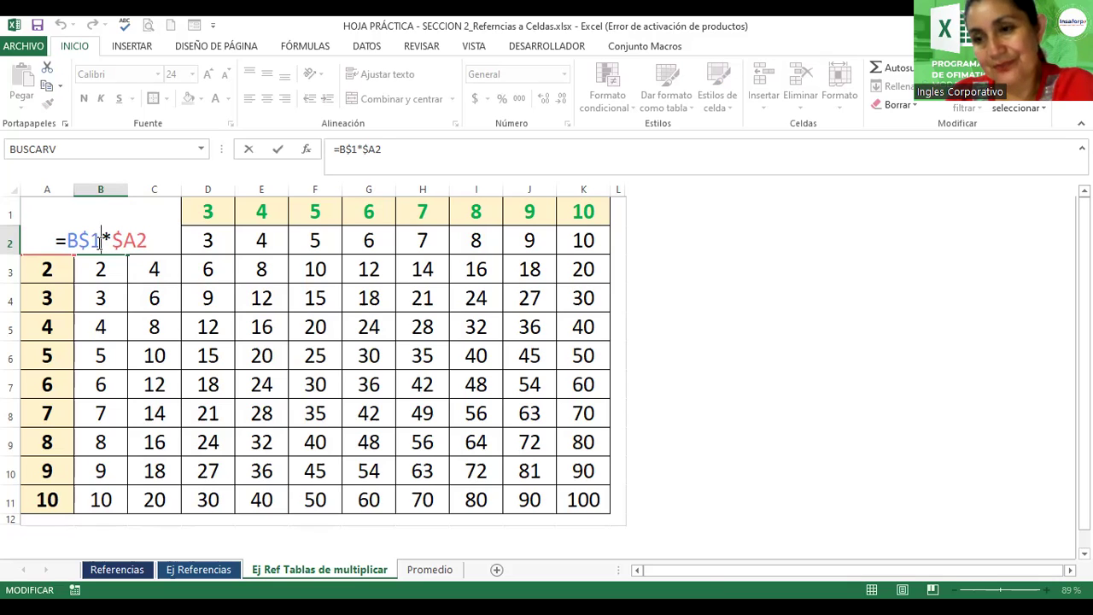
{"action": "key", "text": "Right"}
{"action": "key", "text": "Right"}
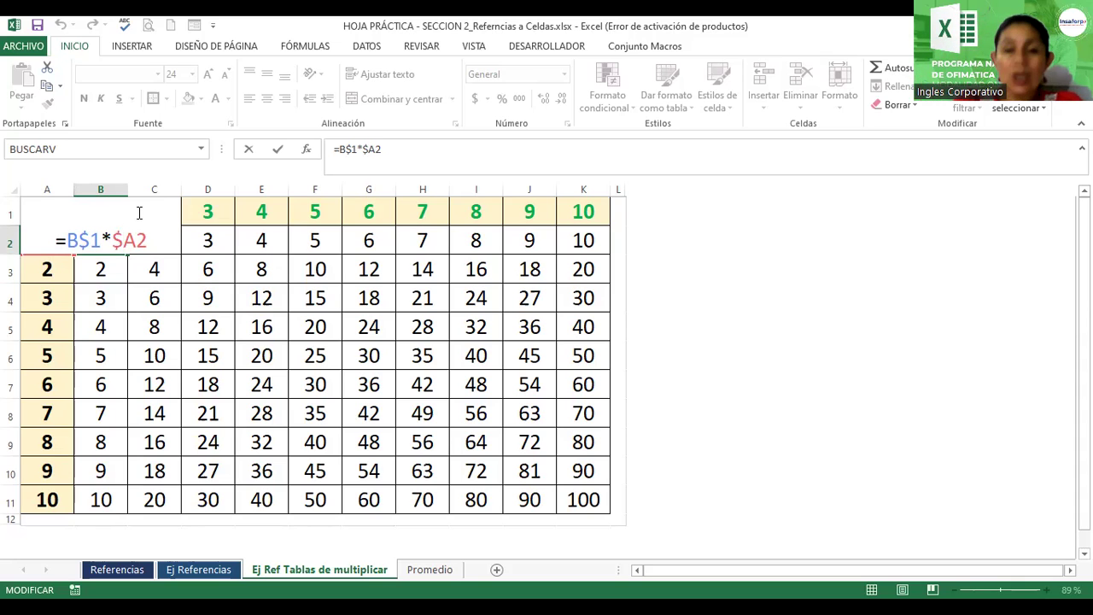
{"action": "key", "text": "Return"}
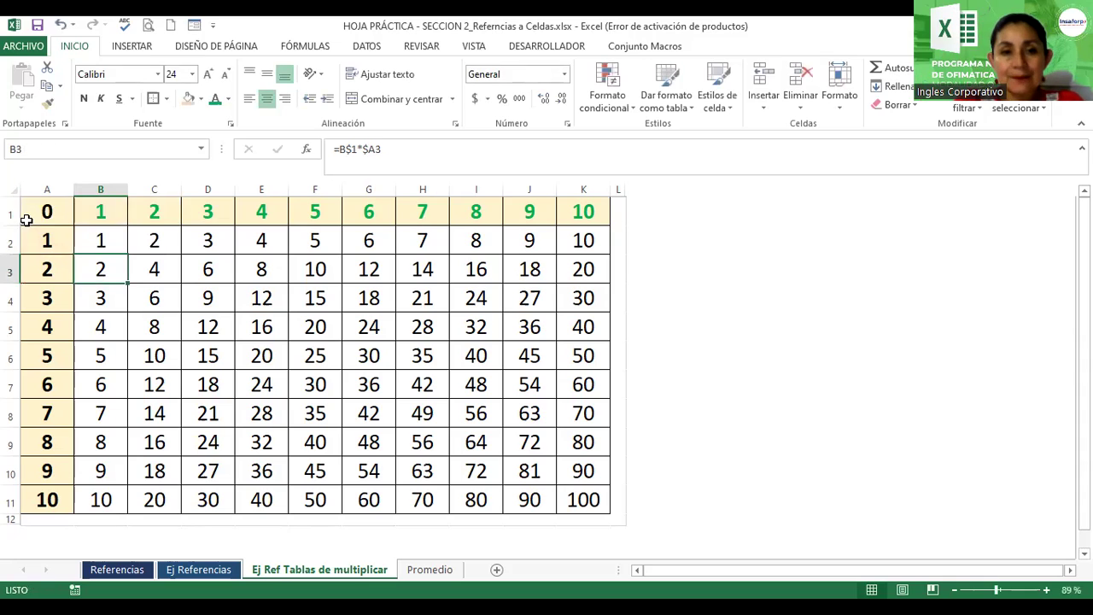
Highlight header row 1 and columns A through D as the formulas' reference sources
{"action": "left_click", "coordinate": [12, 214]}
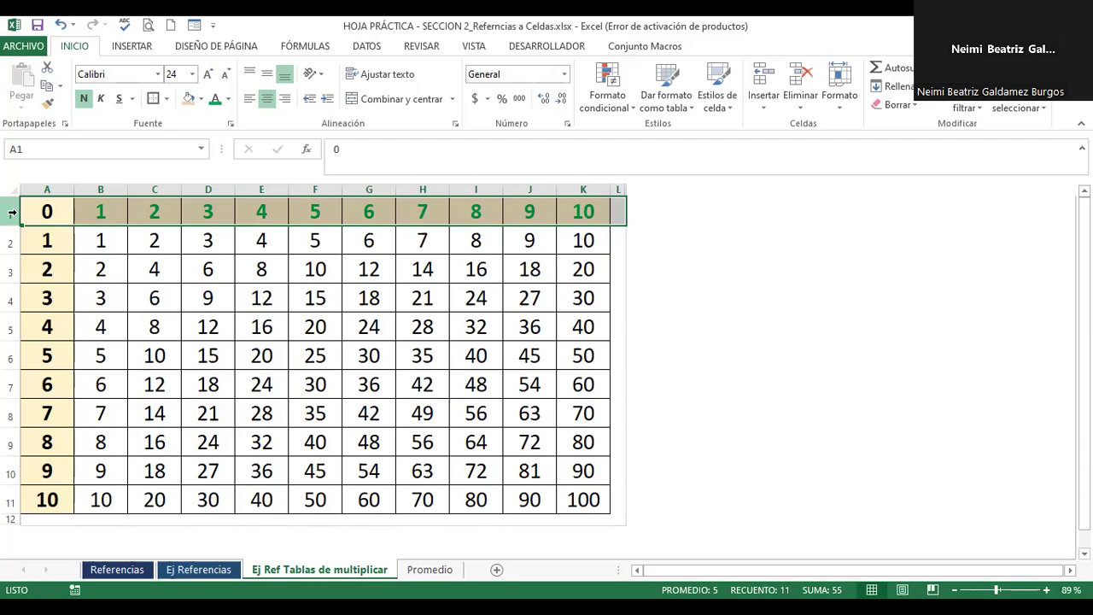
{"action": "left_click", "coordinate": [44, 240]}
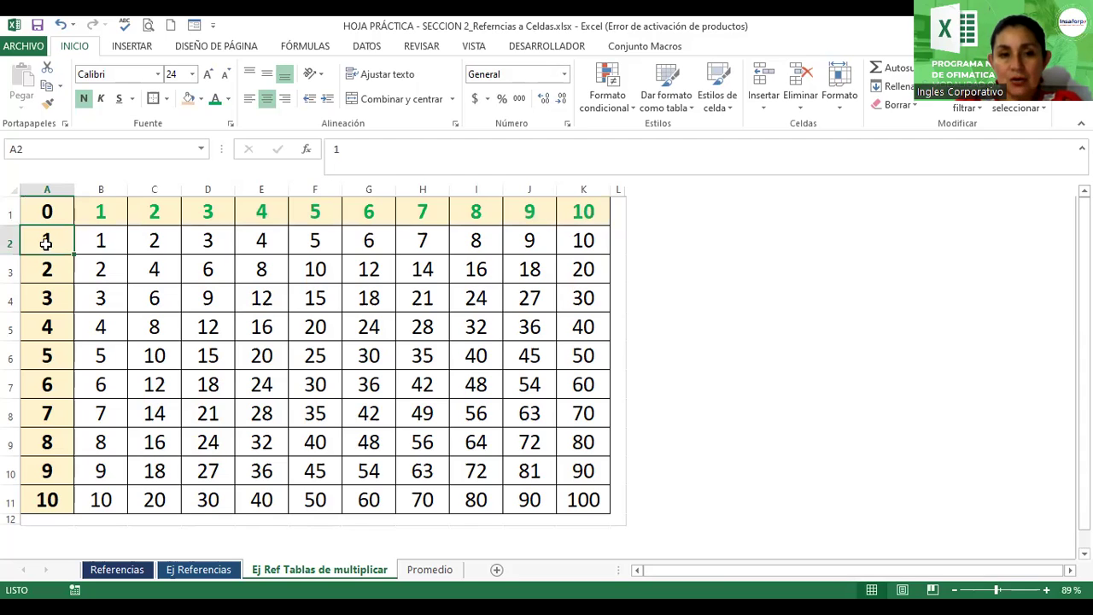
{"action": "left_click", "coordinate": [44, 190]}
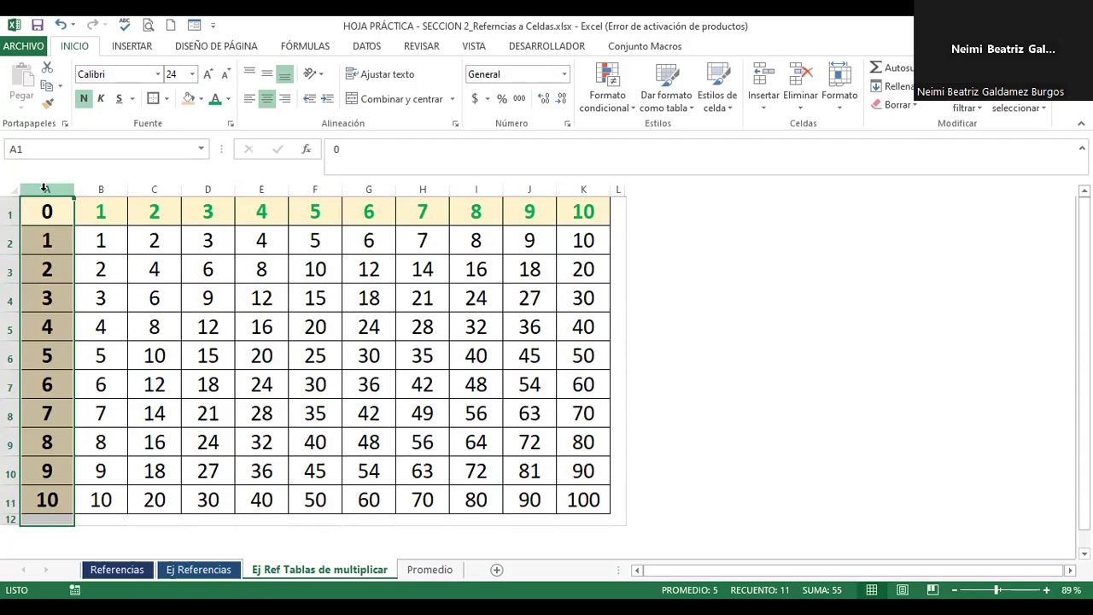
{"action": "left_click", "coordinate": [99, 189]}
{"action": "left_click", "coordinate": [141, 186]}
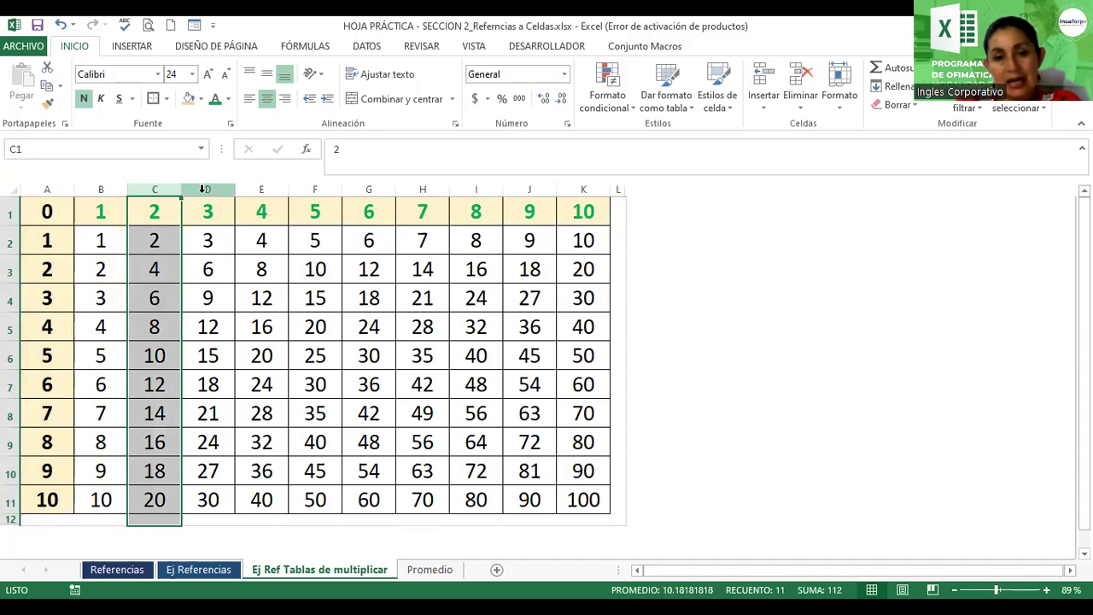
{"action": "left_click", "coordinate": [205, 189]}
Display B2's =B$1*$A2 formula in the cell to show its references
{"action": "left_click", "coordinate": [80, 241]}
{"action": "double_click", "coordinate": [90, 241]}
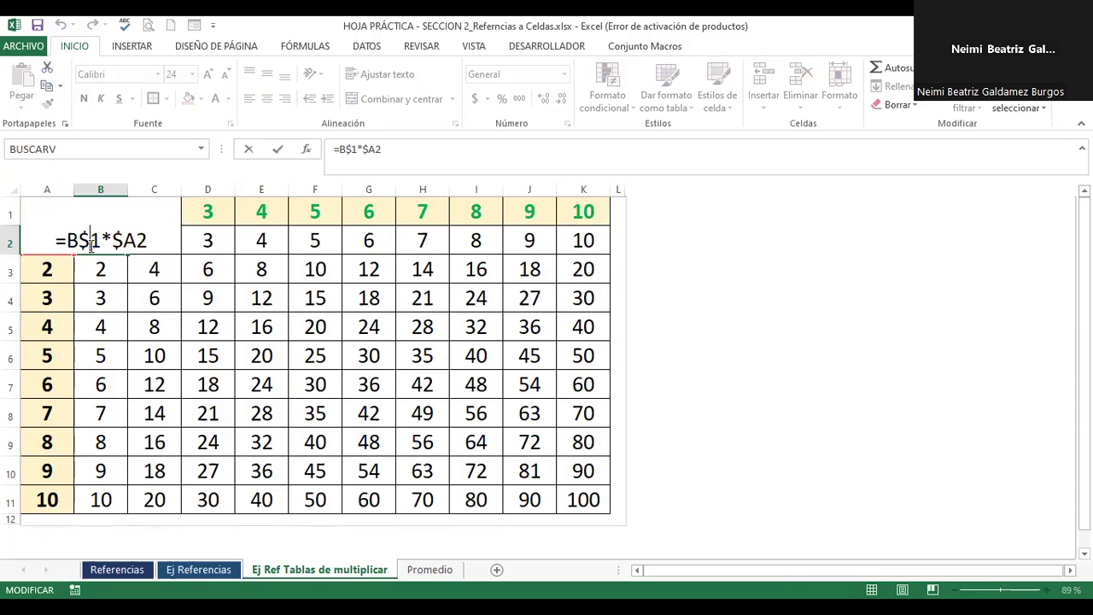
{"action": "key", "text": "Return"}
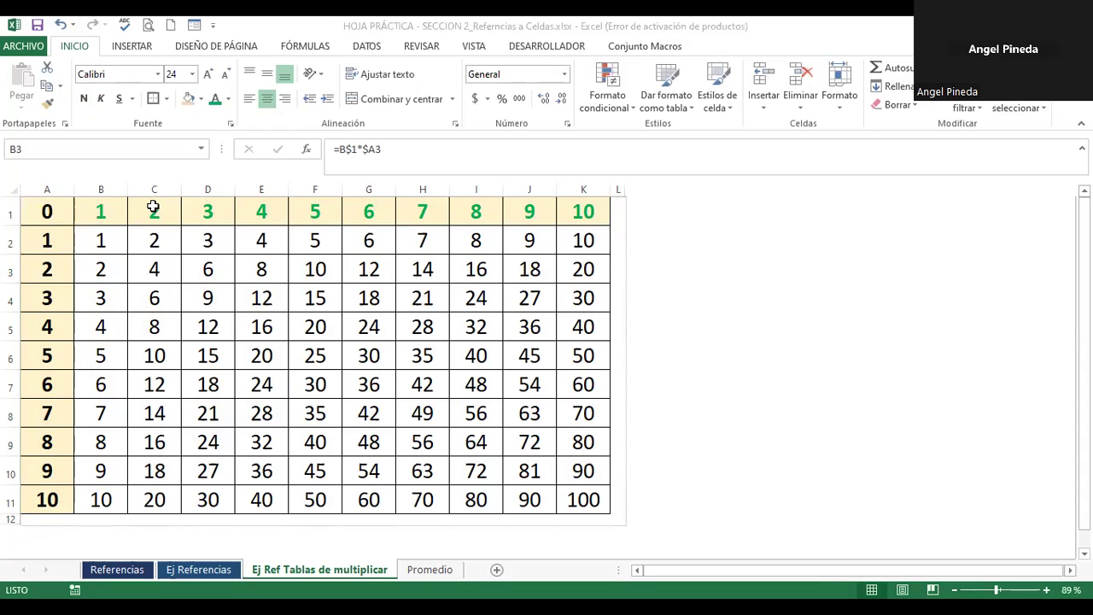
{"action": "left_click", "coordinate": [159, 239]}
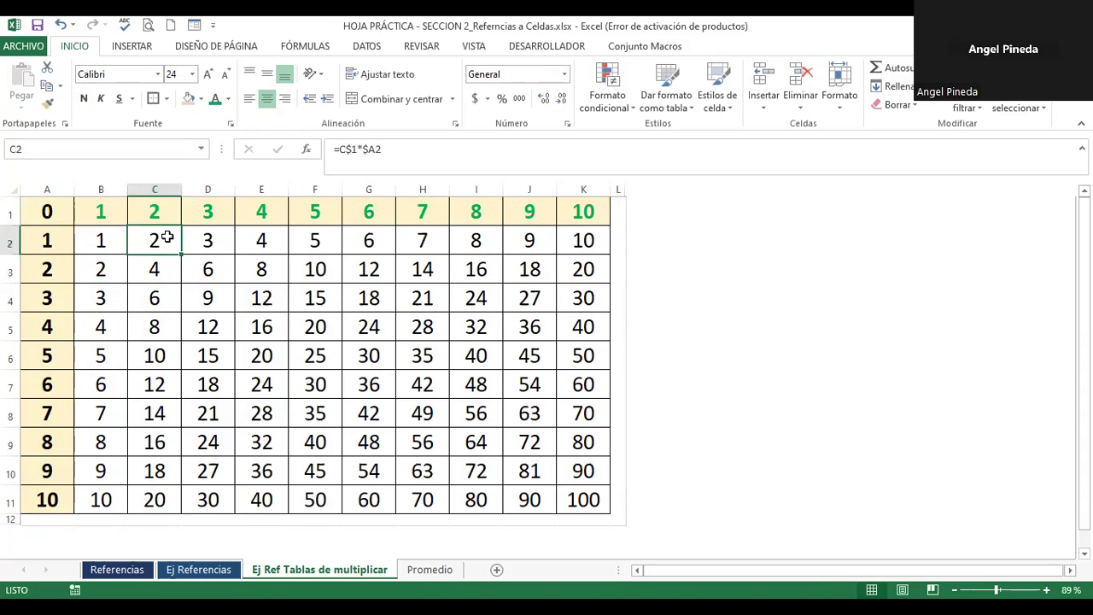
{"action": "left_click", "coordinate": [103, 240]}
{"action": "double_click", "coordinate": [104, 240]}
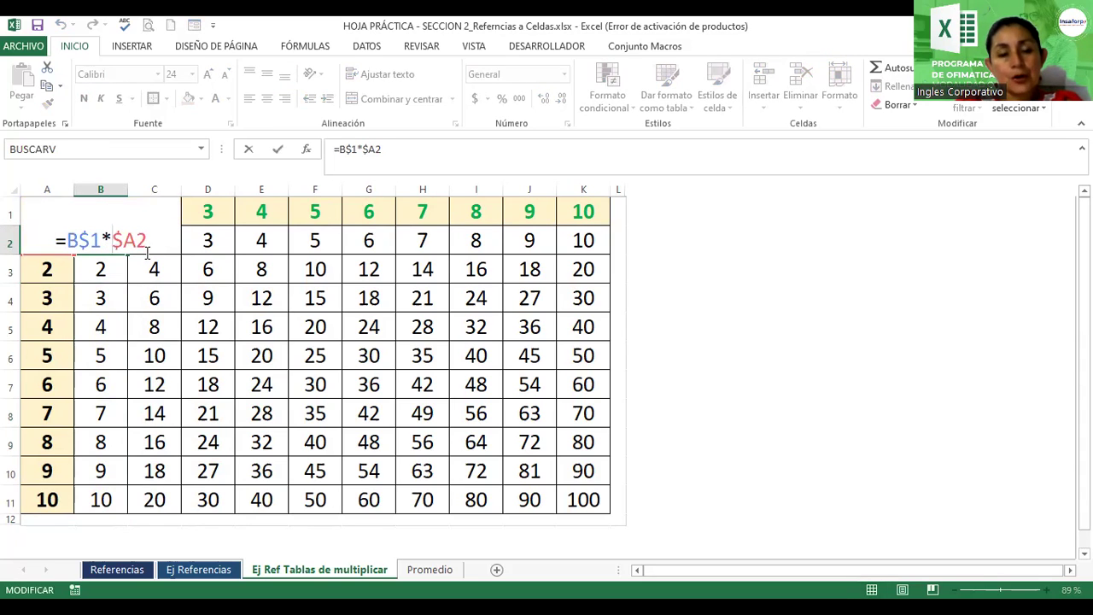
{"action": "key", "text": "Escape"}
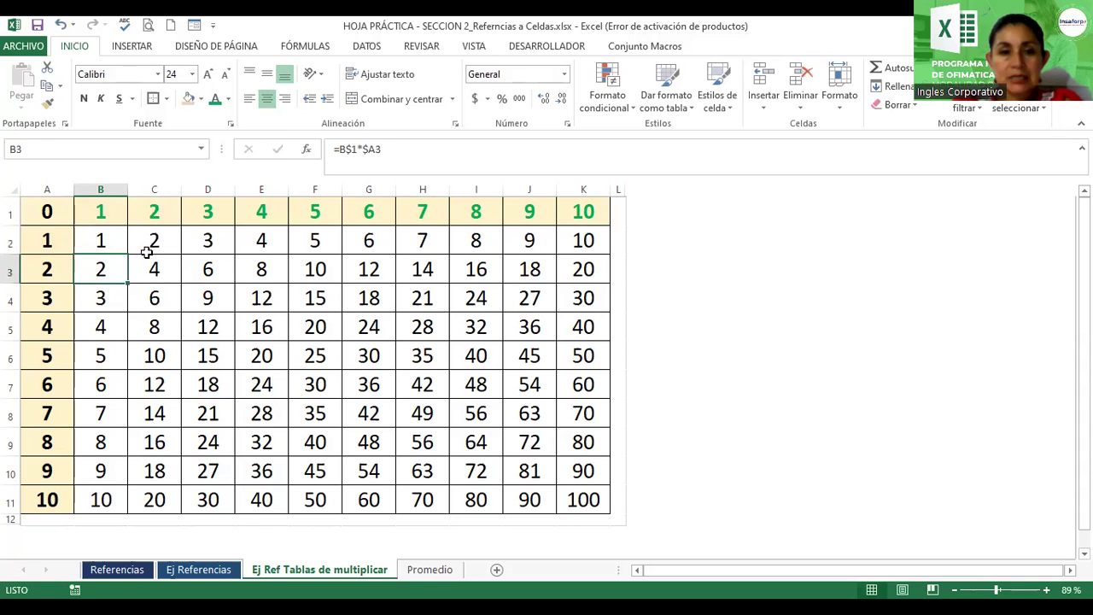
Display C2's =C$1*$A2 formula and point out its C$1 and $A2 references
{"action": "left_click", "coordinate": [154, 240]}
{"action": "double_click", "coordinate": [157, 240]}
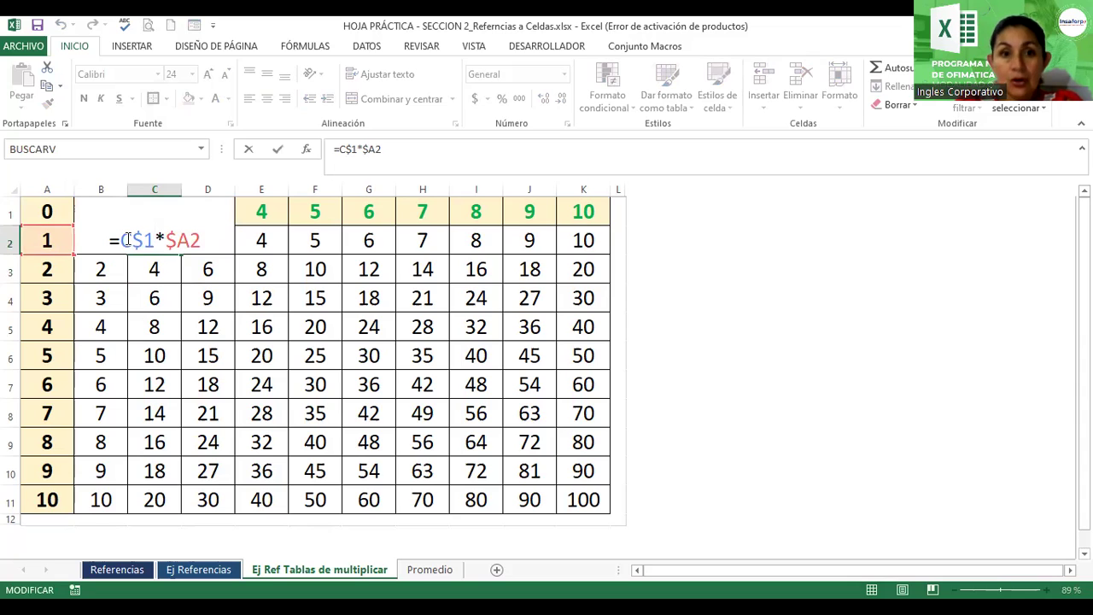
{"action": "left_click", "coordinate": [127, 240]}
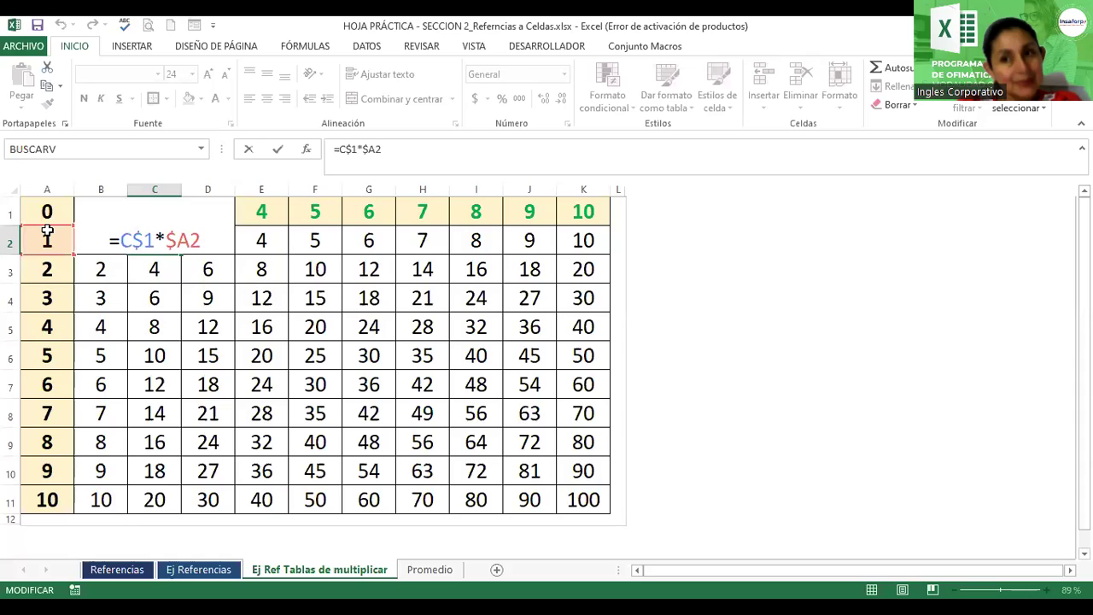
{"action": "left_click", "coordinate": [132, 241]}
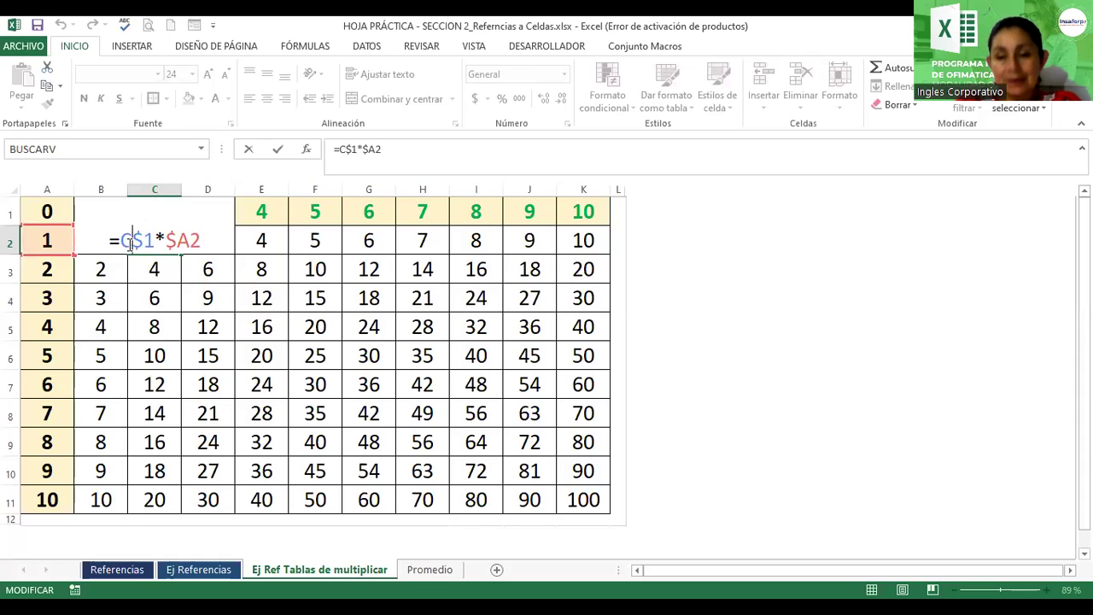
{"action": "left_click", "coordinate": [201, 241]}
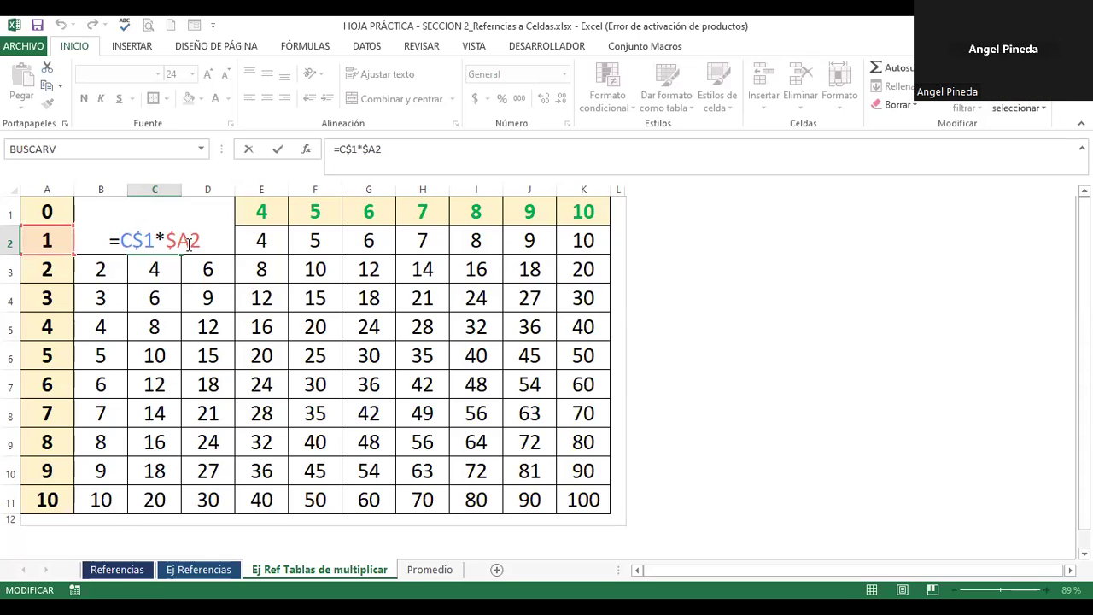
{"action": "key", "text": "Return"}
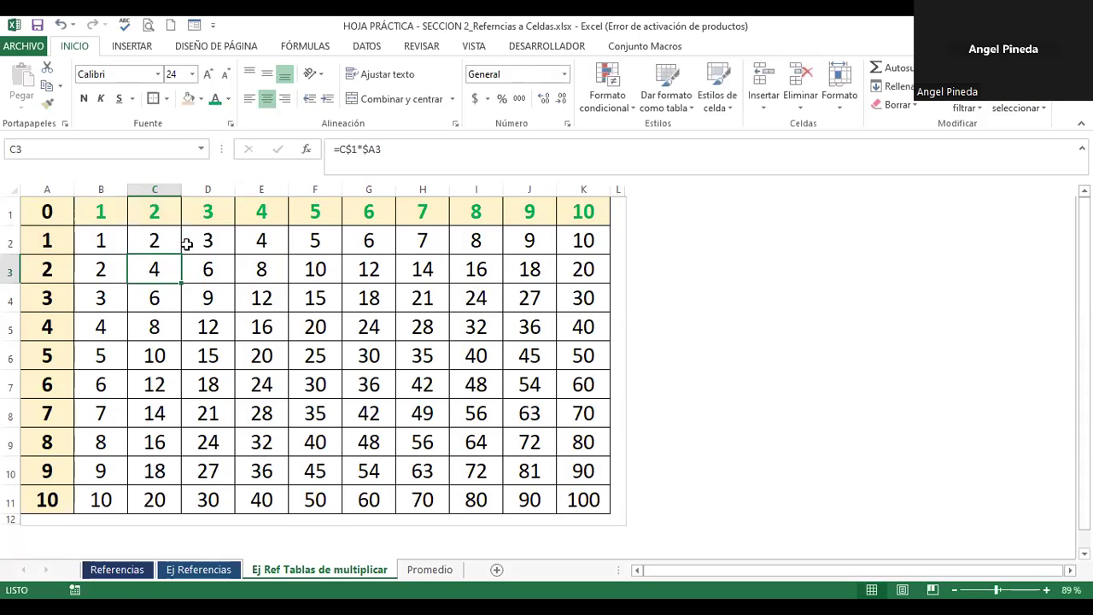
{"action": "double_click", "coordinate": [200, 240]}
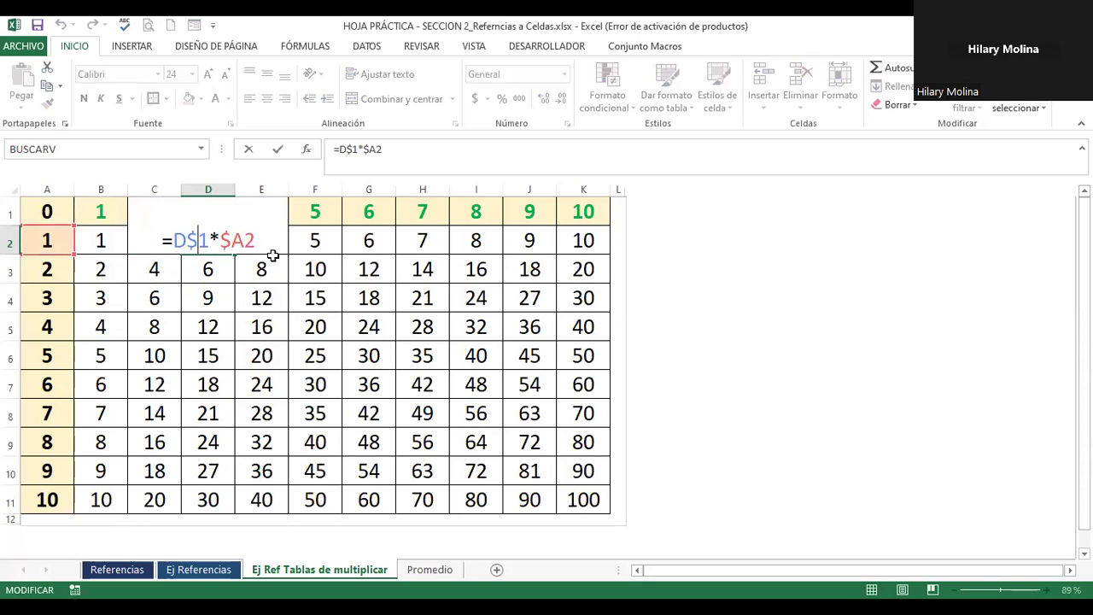
{"action": "key", "text": "Return"}
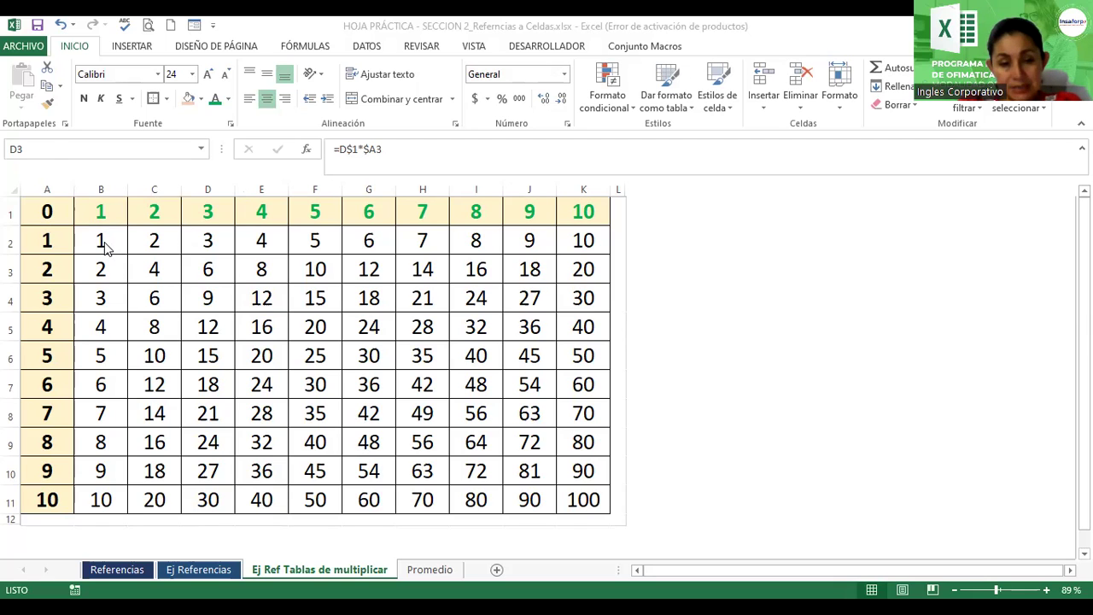
{"action": "key", "text": "F2"}
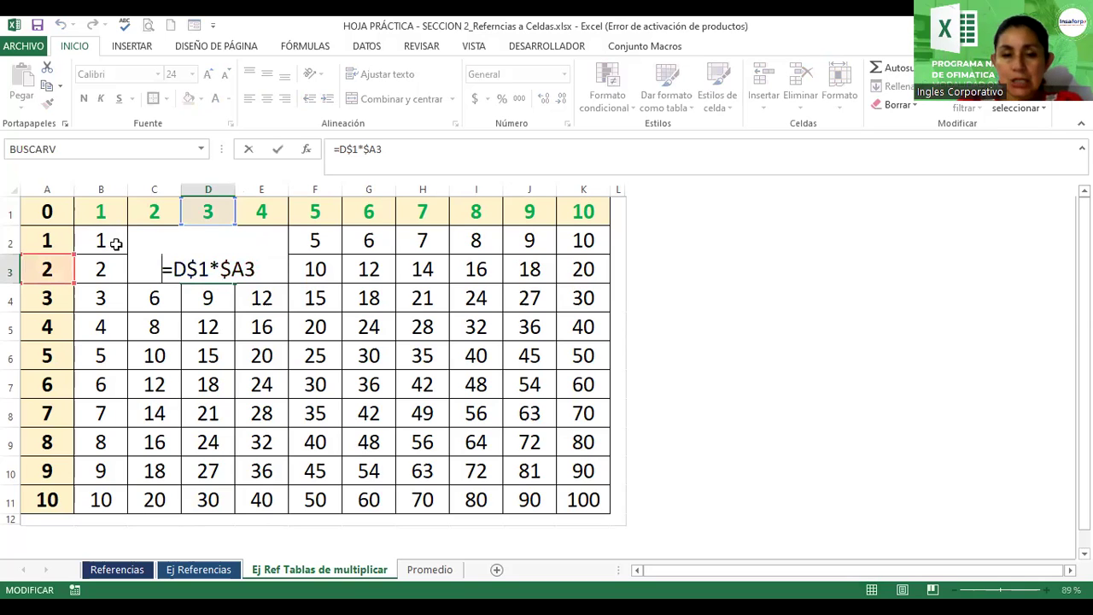
{"action": "key", "text": "Return"}
{"action": "double_click", "coordinate": [104, 241]}
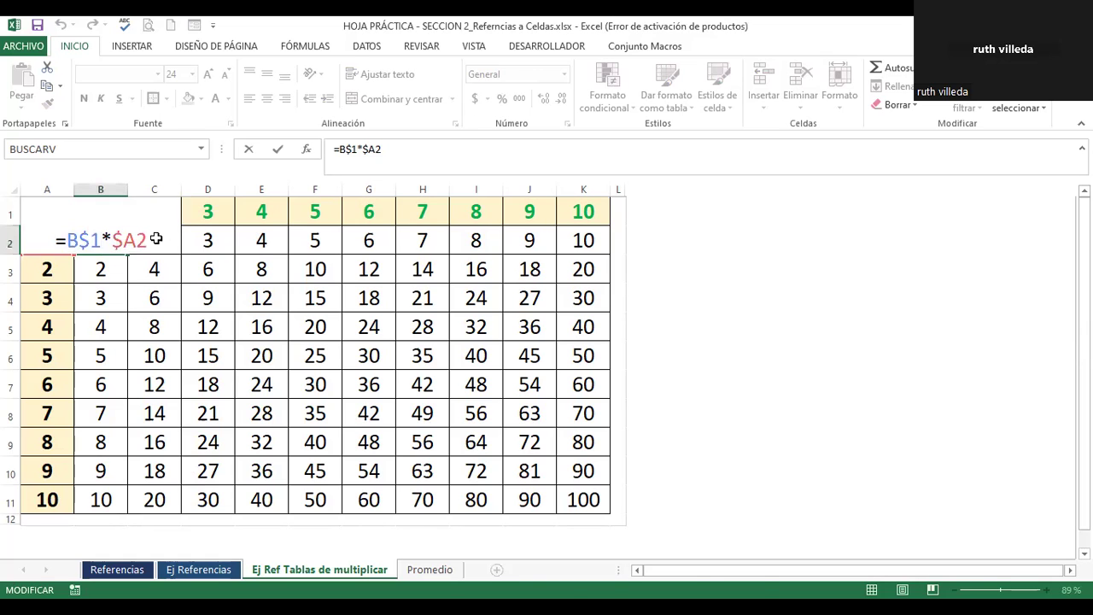
{"action": "key", "text": "Return"}
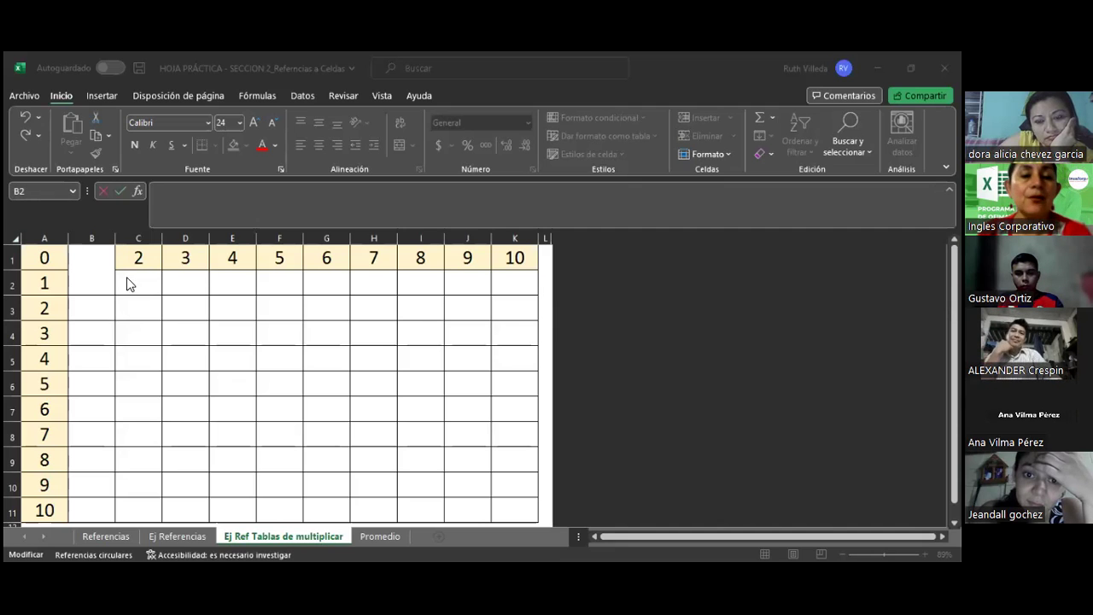
Enter 1 in B1 and the plain formula =B1*A2 in cell B2
{"action": "key", "text": "Return"}
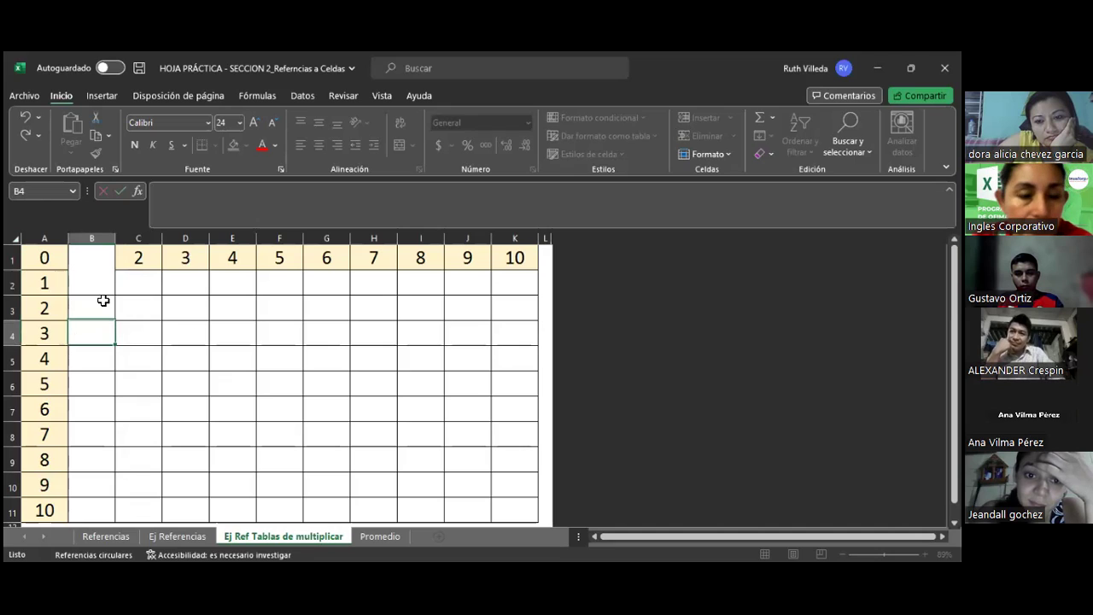
{"action": "key", "text": "Return"}
{"action": "type", "text": "1"}
{"action": "left_click", "coordinate": [90, 288]}
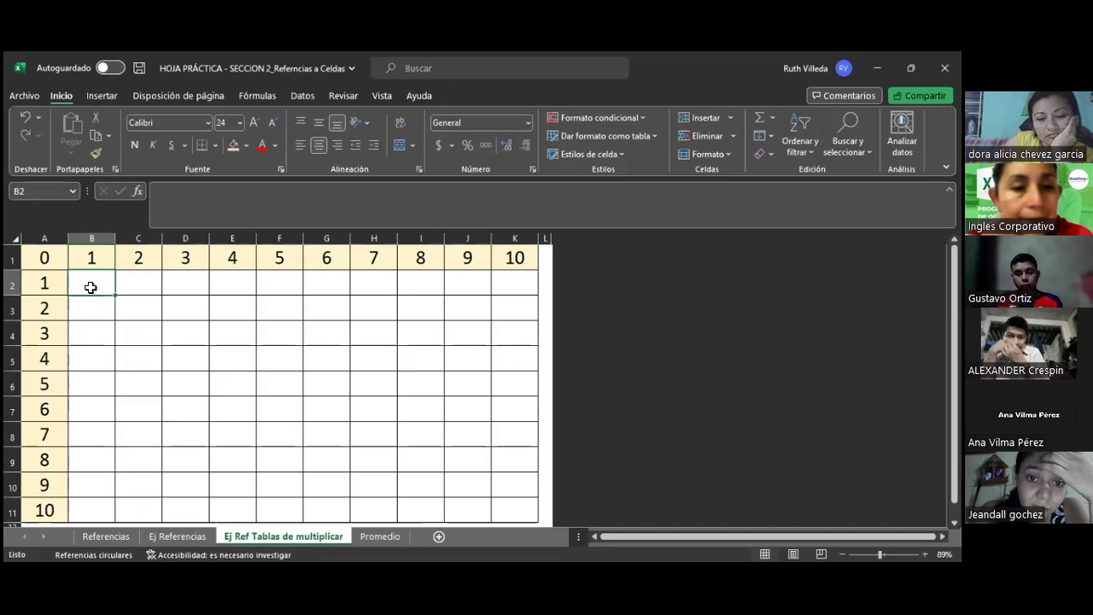
{"action": "type", "text": "="}
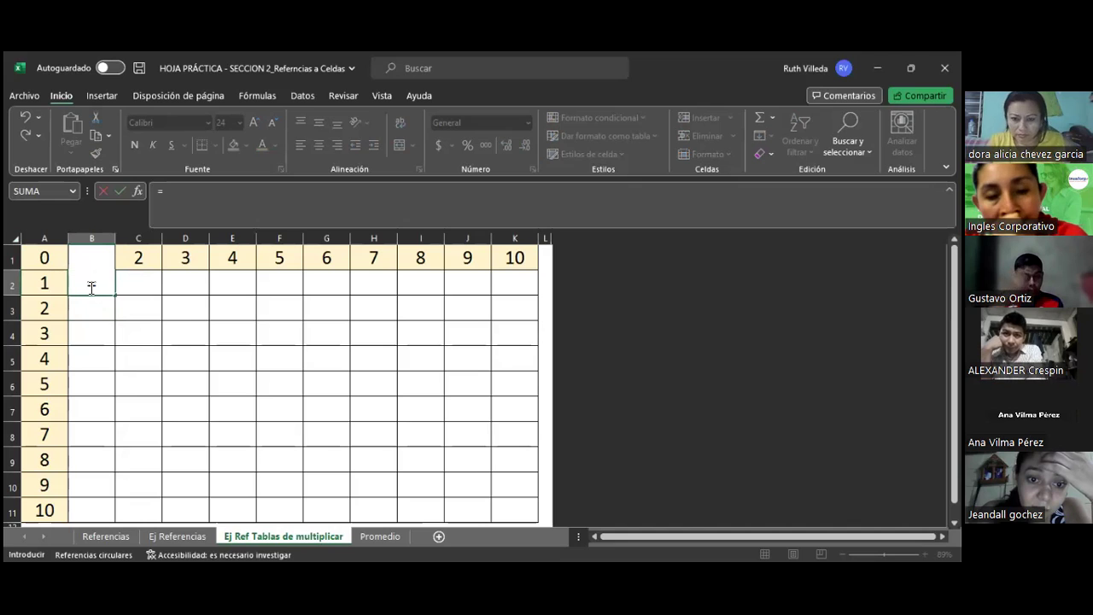
{"action": "type", "text": "B1"}
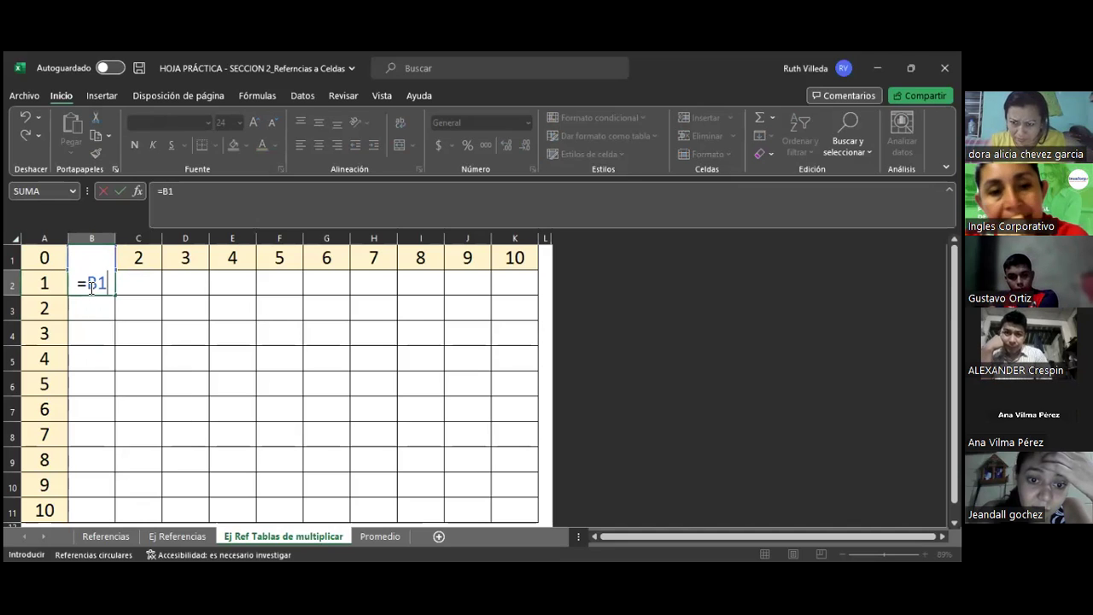
{"action": "type", "text": "*"}
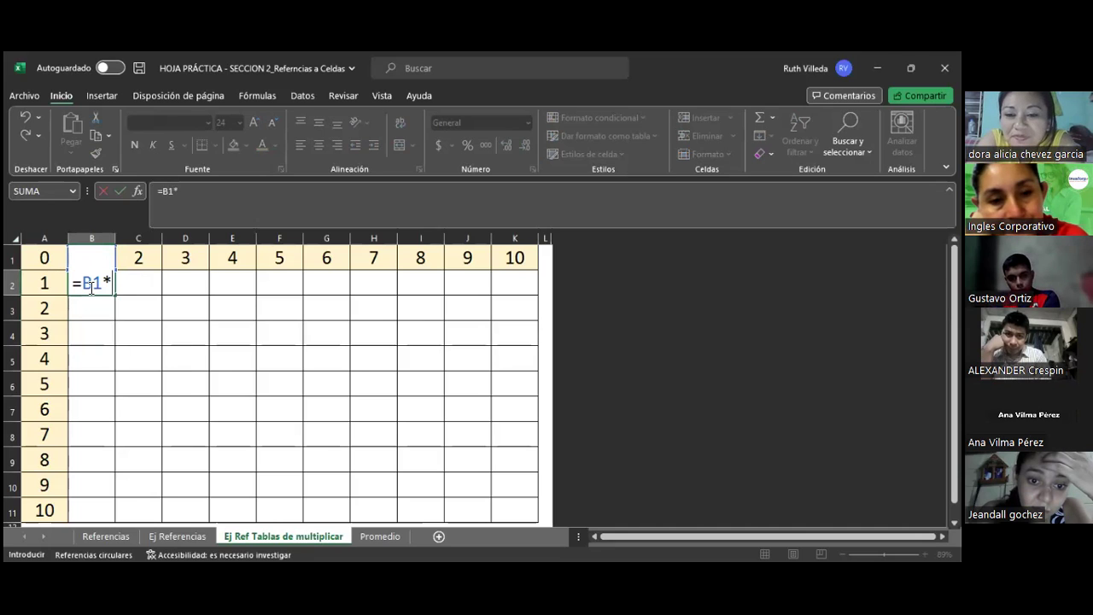
{"action": "type", "text": "A2"}
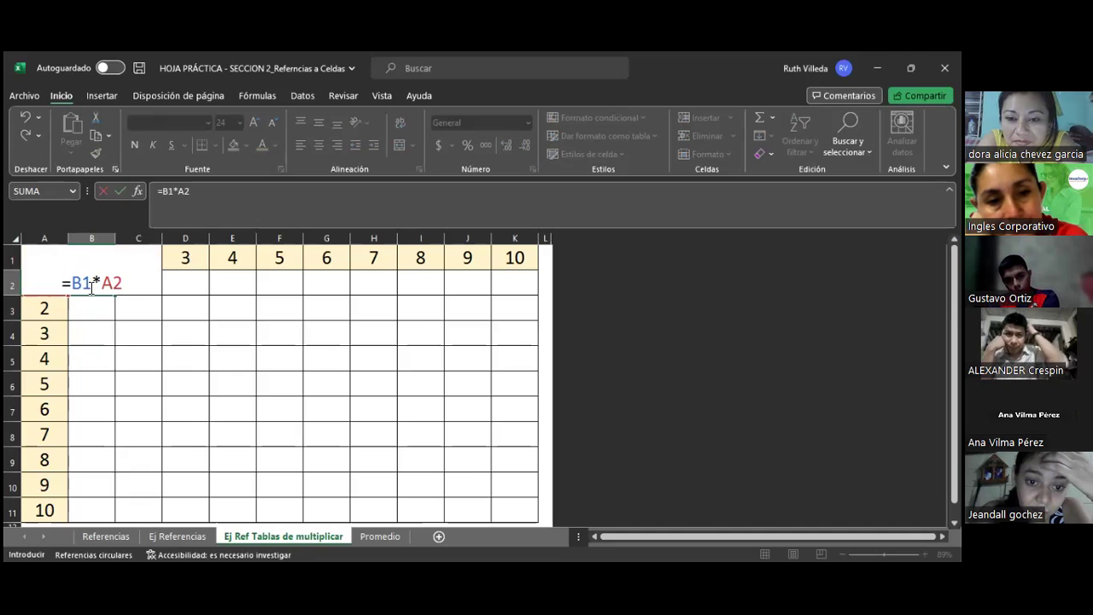
{"action": "key", "text": "Return"}
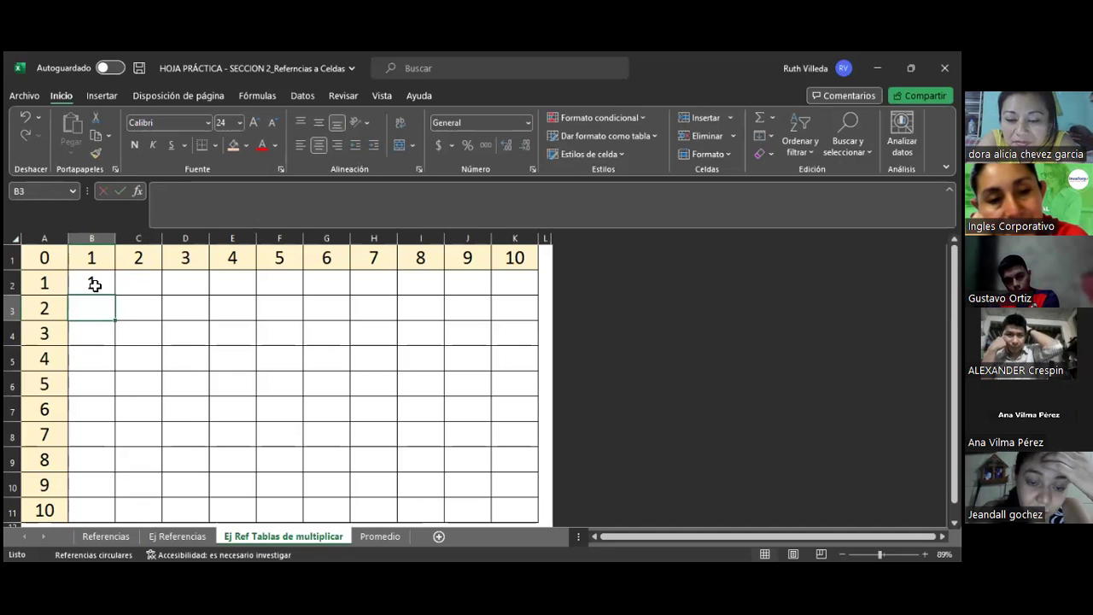
{"action": "left_click", "coordinate": [91, 284]}
Copy the relative =B1*A2 formula from B2 down to B11
{"action": "left_click_drag", "start_coordinate": [115, 297], "coordinate": [119, 493]}
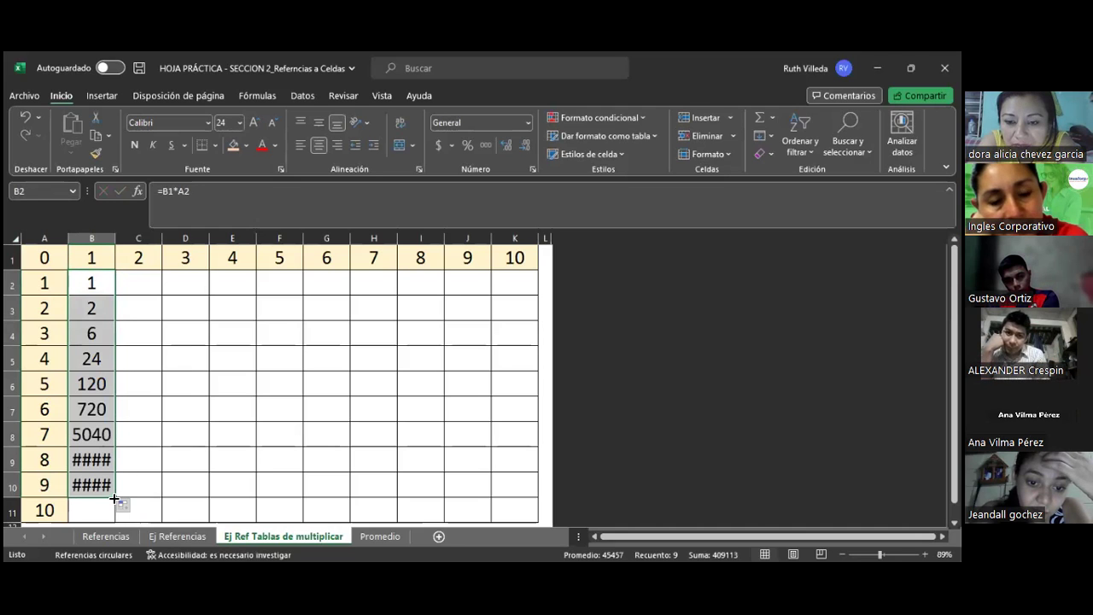
{"action": "left_click_drag", "start_coordinate": [114, 498], "coordinate": [115, 518]}
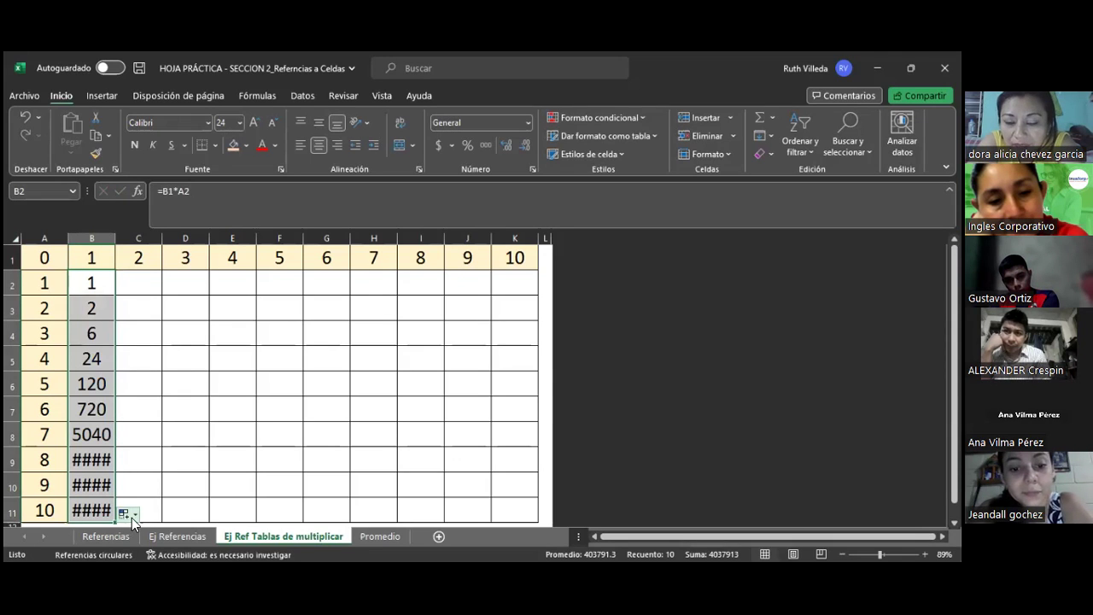
{"action": "left_click", "coordinate": [133, 516]}
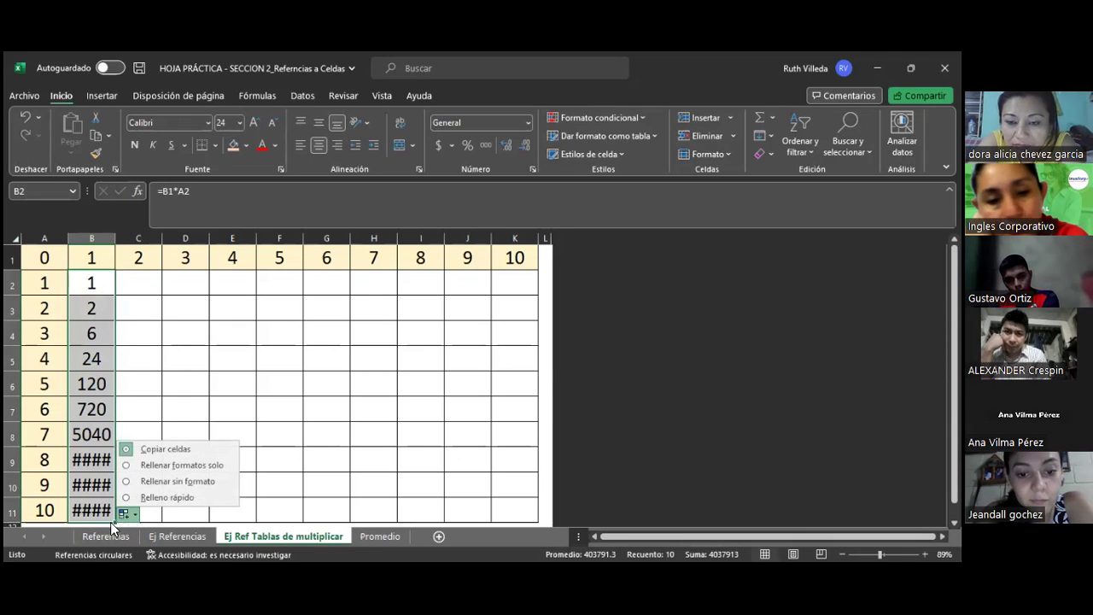
{"action": "left_click", "coordinate": [116, 522]}
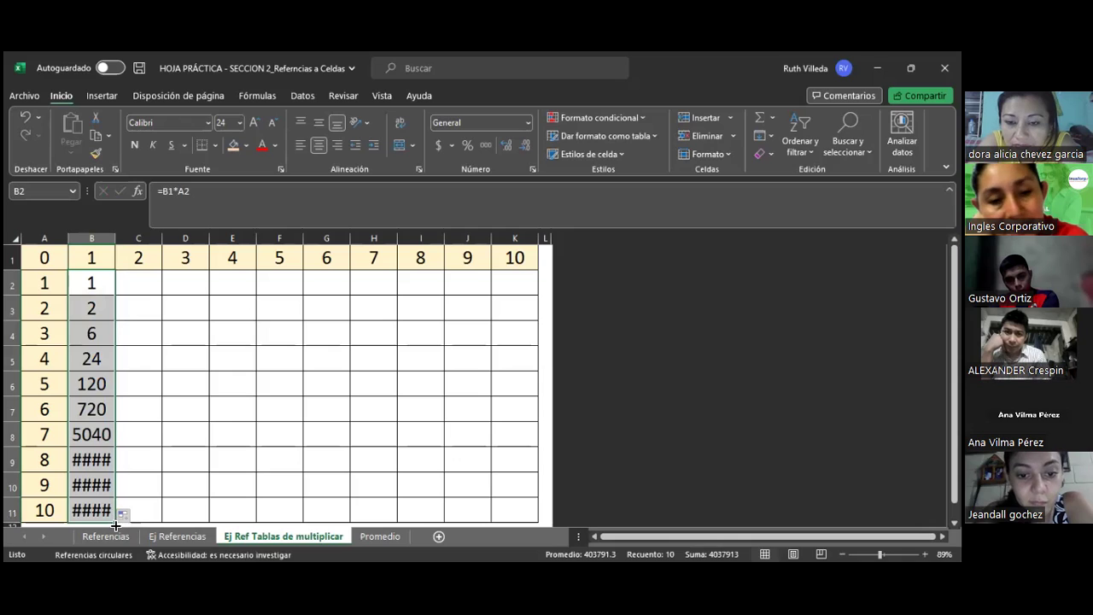
Fill the column B formulas across to column K, producing 5040 and #### overflows
{"action": "left_click_drag", "start_coordinate": [115, 522], "coordinate": [154, 521]}
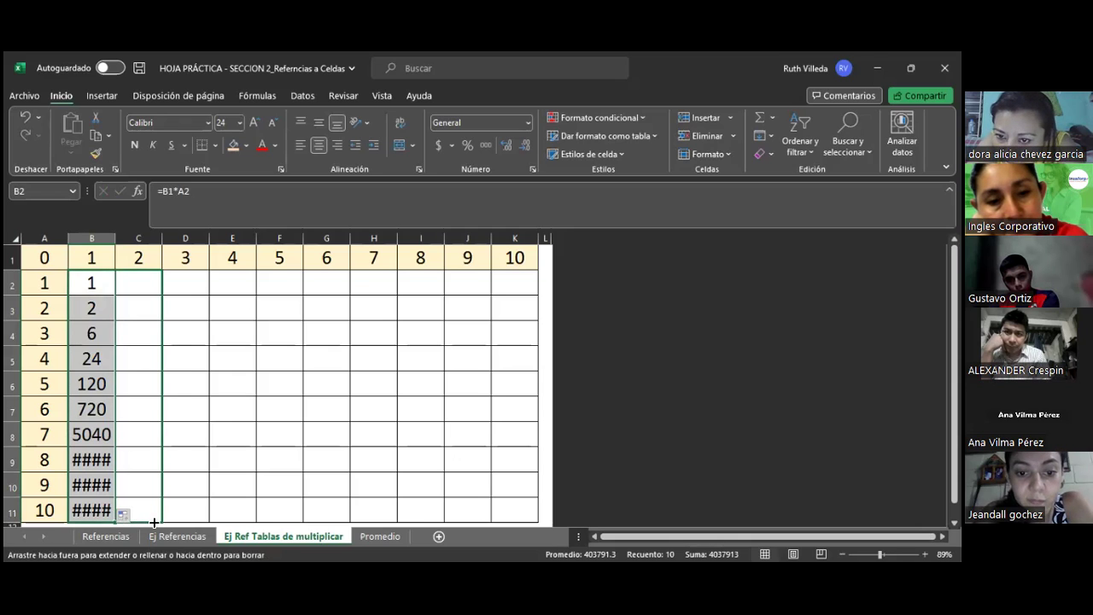
{"action": "left_click_drag", "start_coordinate": [154, 522], "coordinate": [154, 523]}
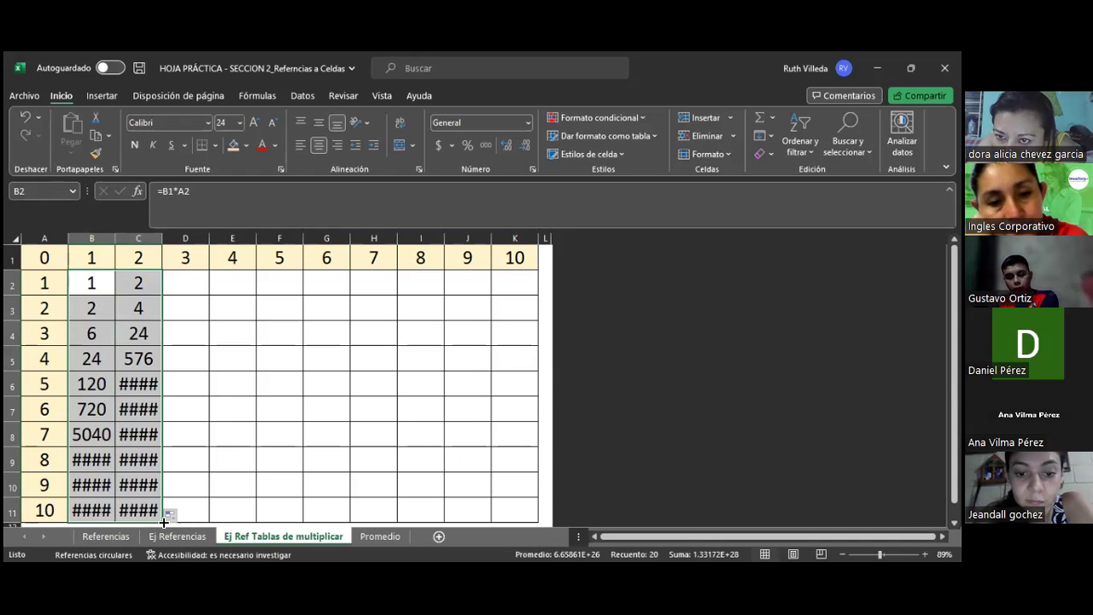
{"action": "mouse_move", "coordinate": [164, 521]}
{"action": "left_mouse_down"}
{"action": "mouse_move", "coordinate": [550, 502]}
{"action": "mouse_move", "coordinate": [537, 499]}
{"action": "left_mouse_up"}
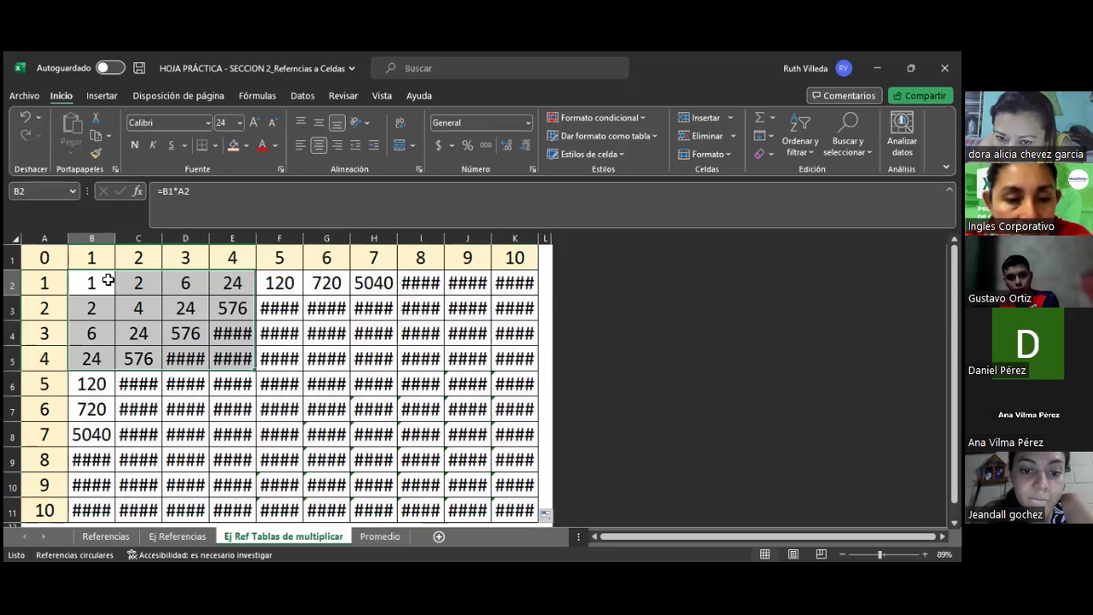
{"action": "left_click", "coordinate": [108, 281]}
{"action": "double_click", "coordinate": [108, 281]}
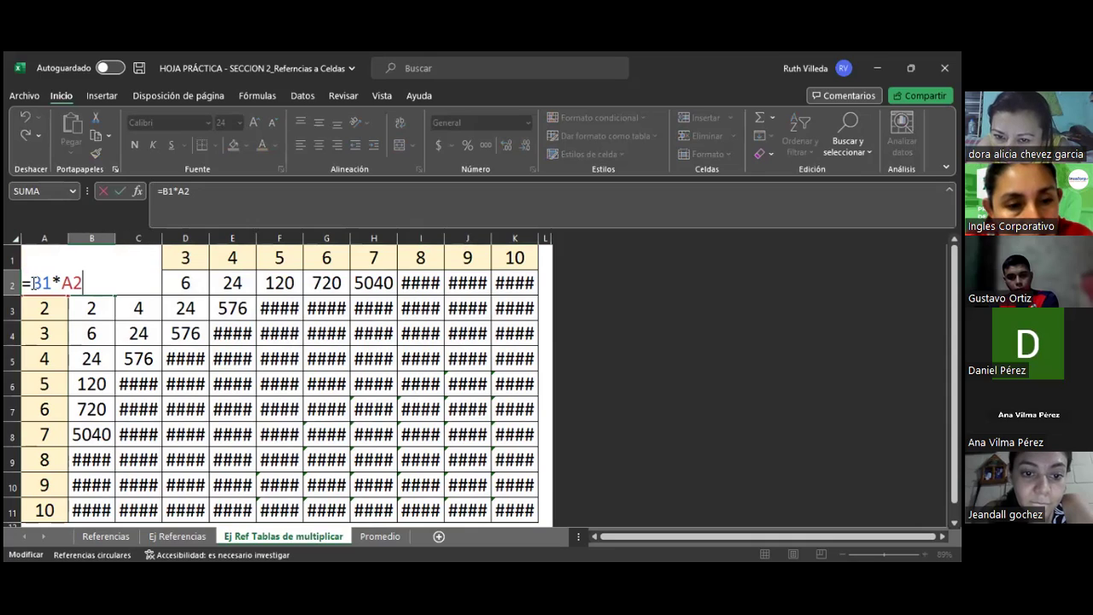
Add dollar signs in B2 to make the mixed-reference formula =B$1*$A2
{"action": "left_click", "coordinate": [31, 284]}
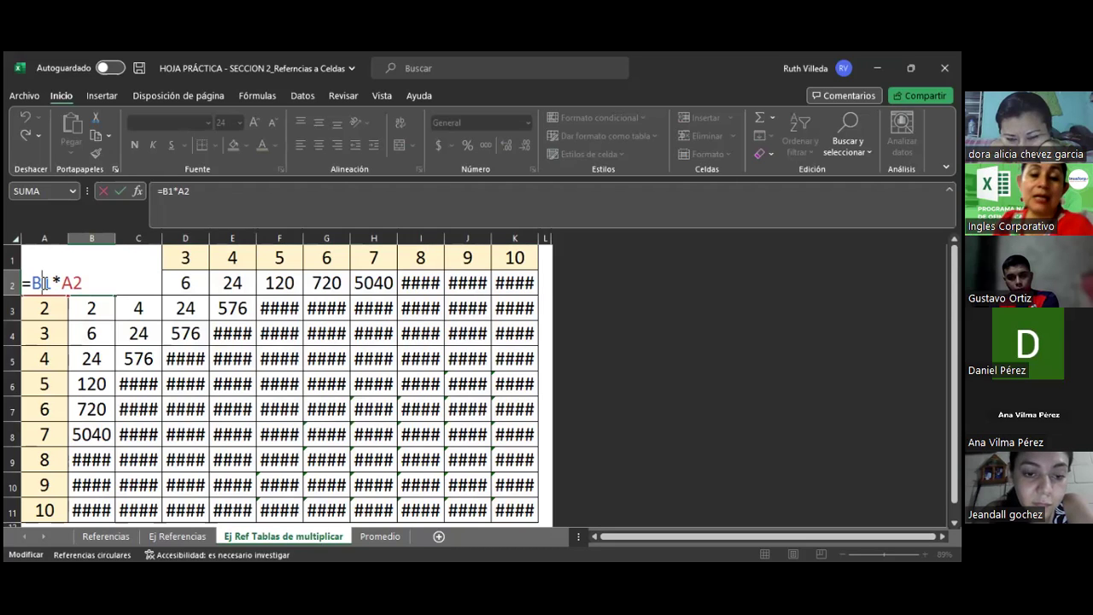
{"action": "type", "text": "$"}
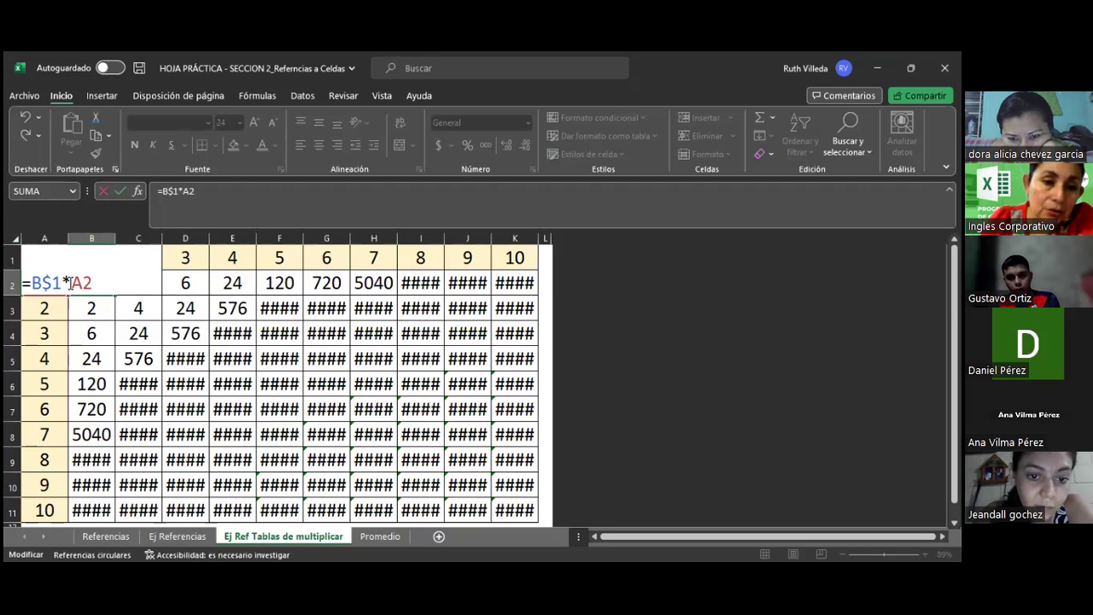
{"action": "type", "text": "$"}
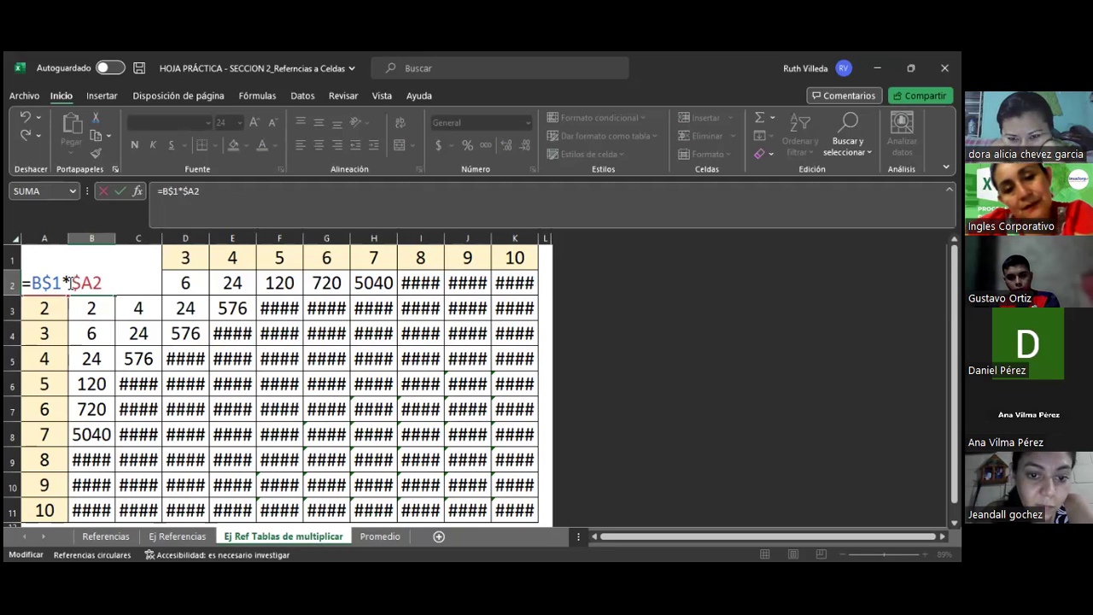
{"action": "key", "text": "Return"}
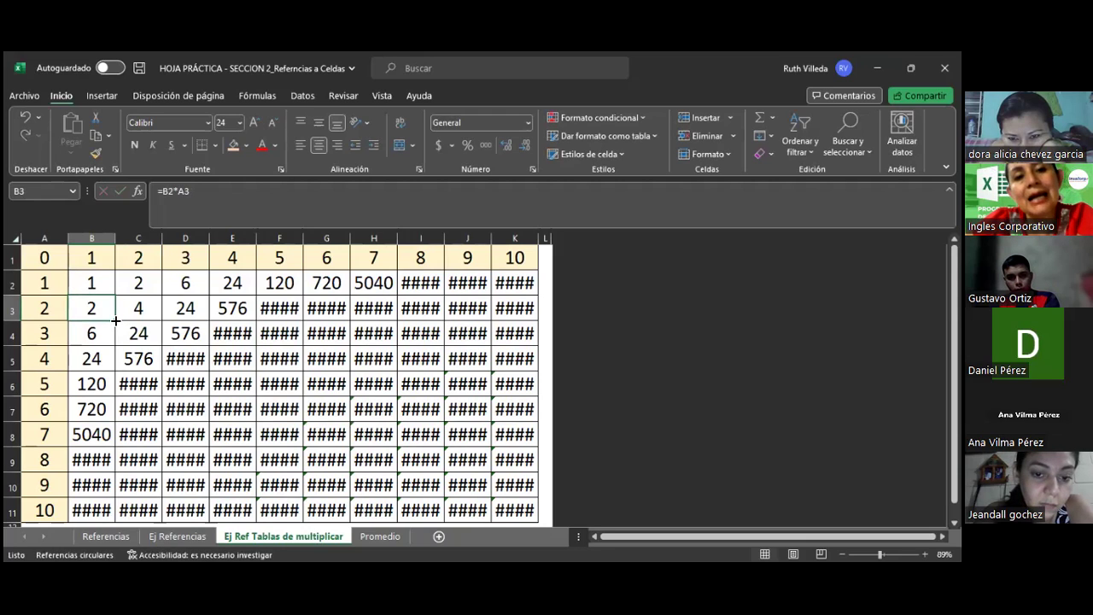
Compare B2 and B3 formulas, then fill B2's =B$1*$A2 down to row 11 and across to K
{"action": "left_click", "coordinate": [109, 282]}
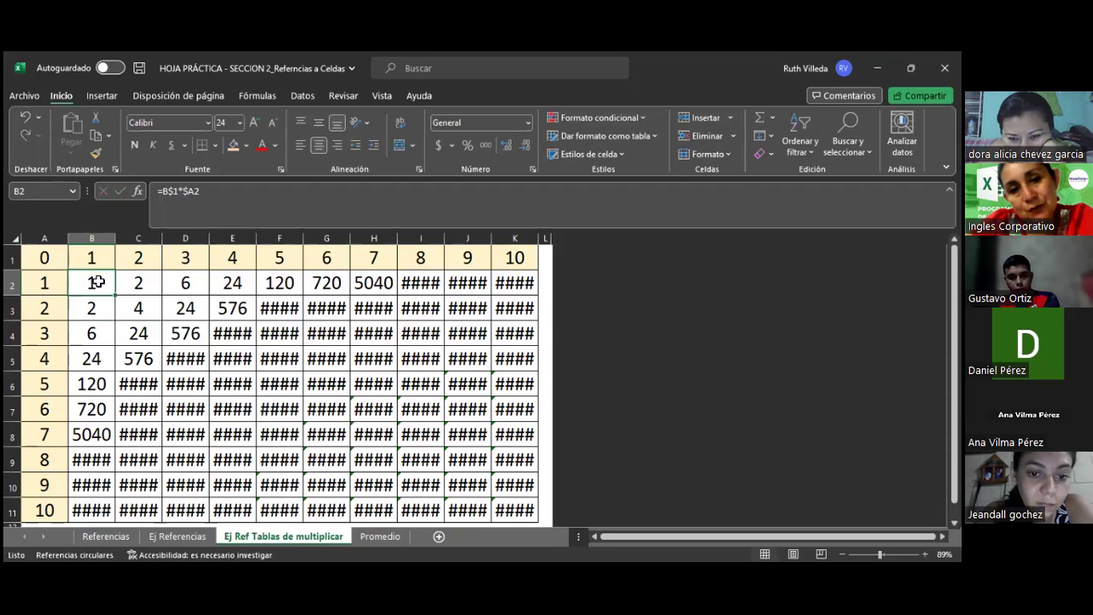
{"action": "left_click", "coordinate": [102, 312]}
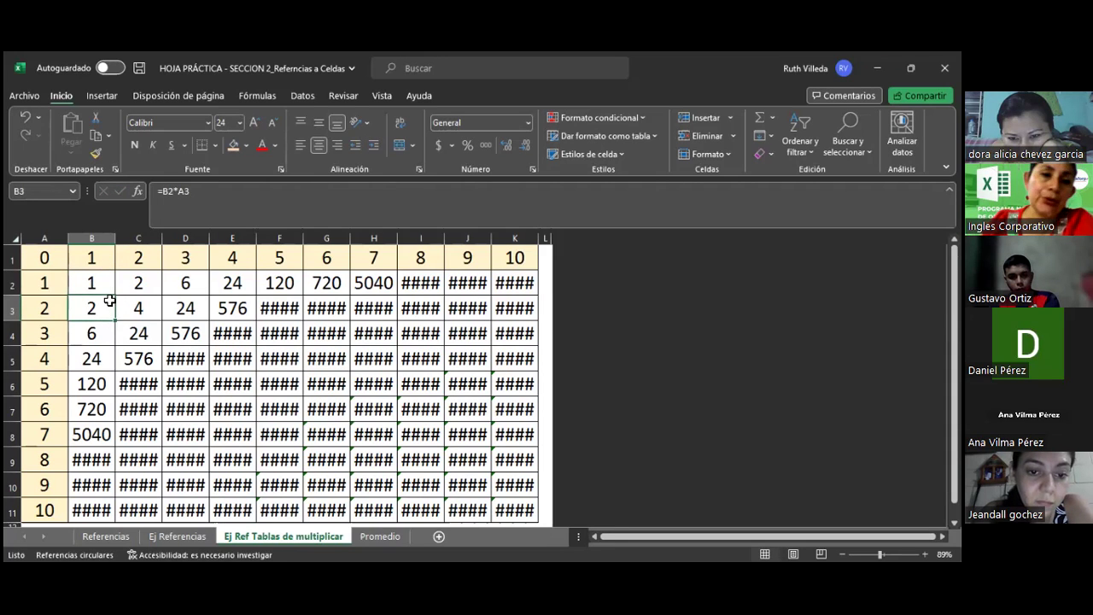
{"action": "left_click", "coordinate": [108, 283]}
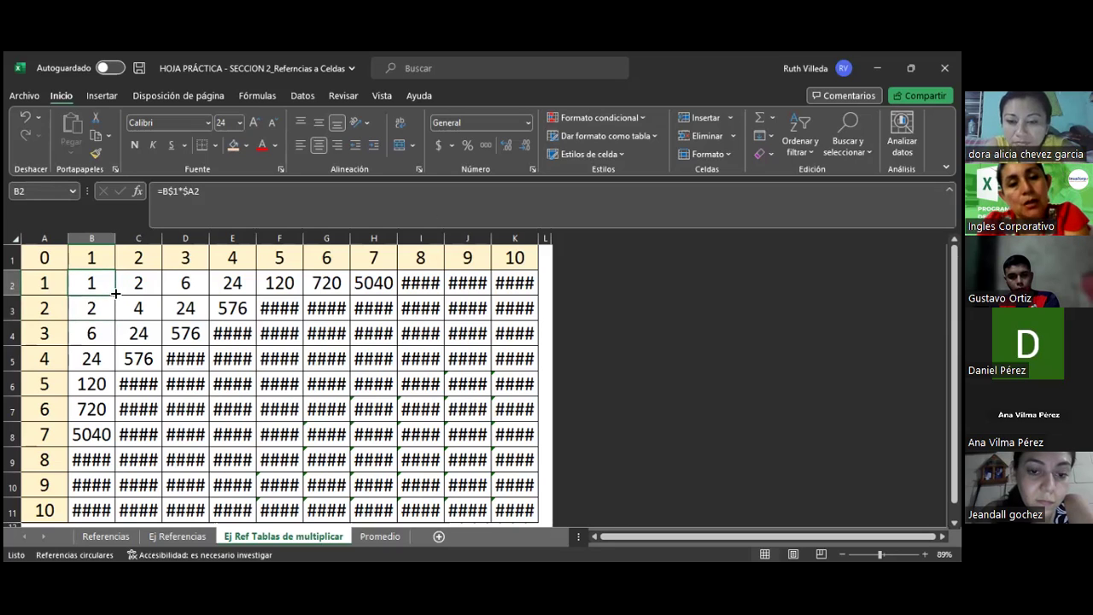
{"action": "left_click_drag", "start_coordinate": [114, 293], "coordinate": [115, 519]}
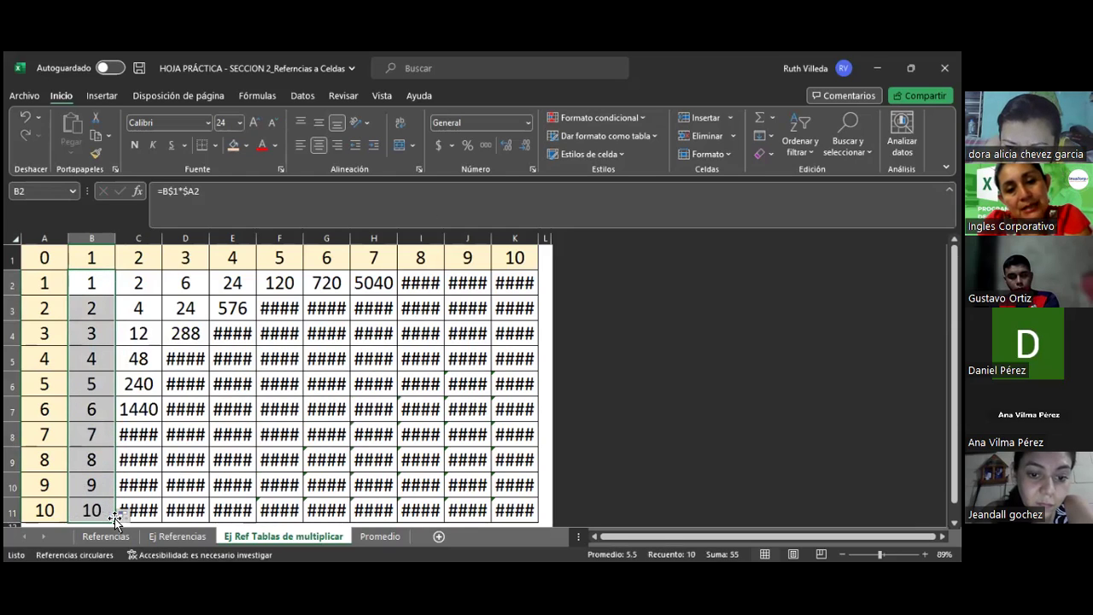
{"action": "left_click_drag", "start_coordinate": [118, 518], "coordinate": [533, 485]}
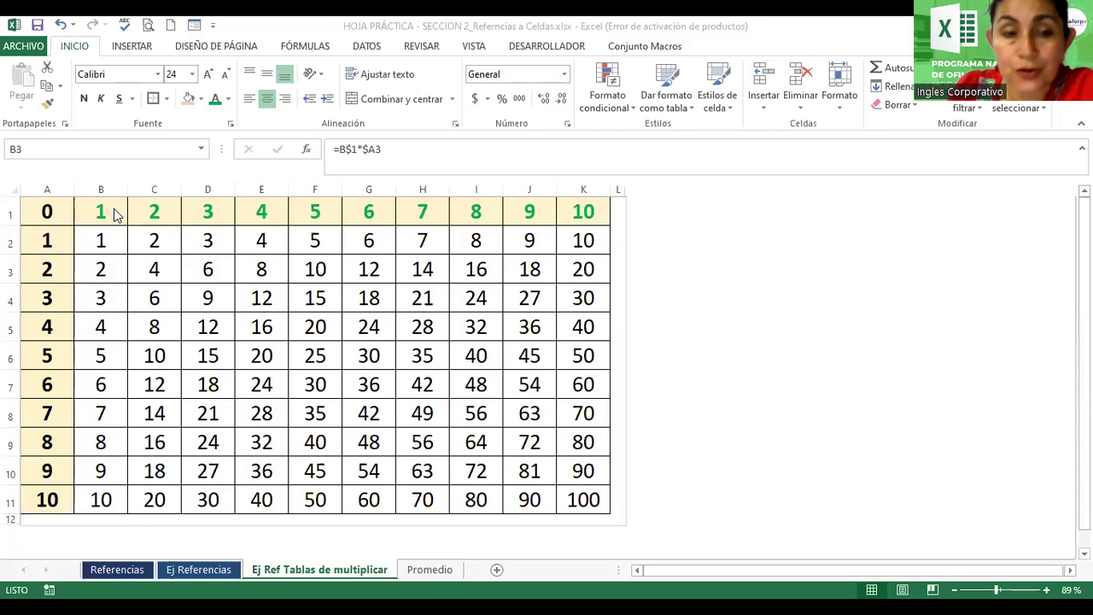
Step through the header values in row 1 from B1 toward J1
{"action": "left_click", "coordinate": [110, 209]}
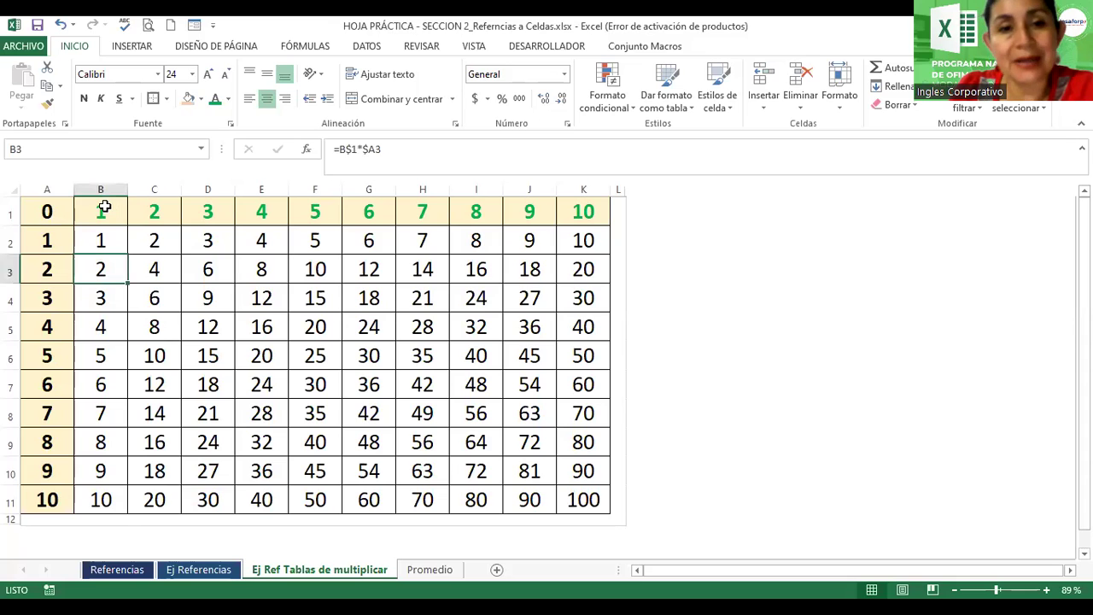
{"action": "key", "text": "Right"}
{"action": "key", "text": "Right"}
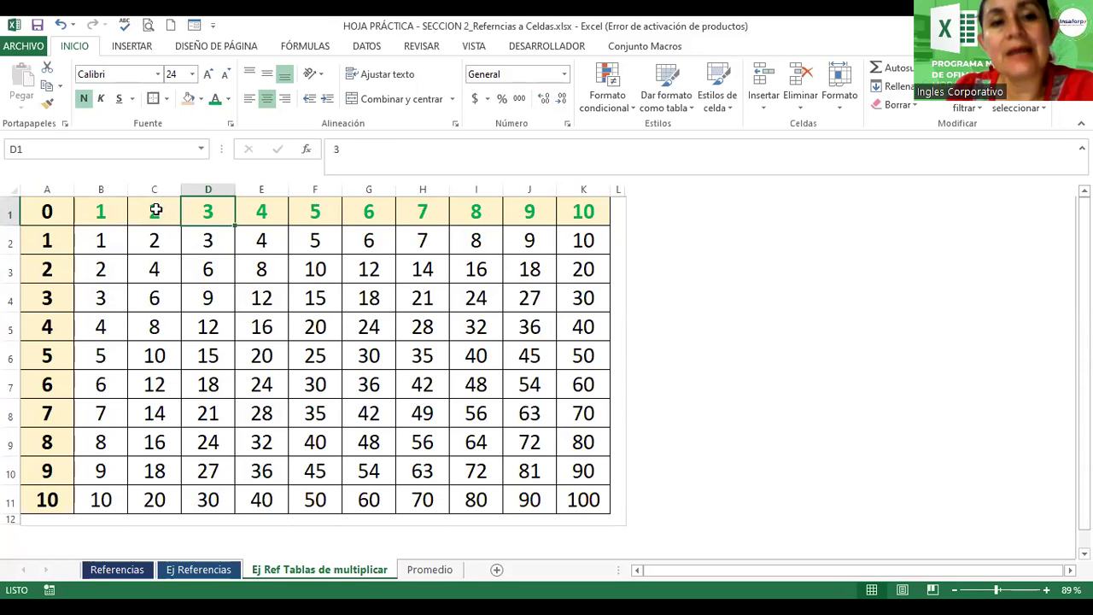
{"action": "key", "text": "Right"}
{"action": "key", "text": "Right"}
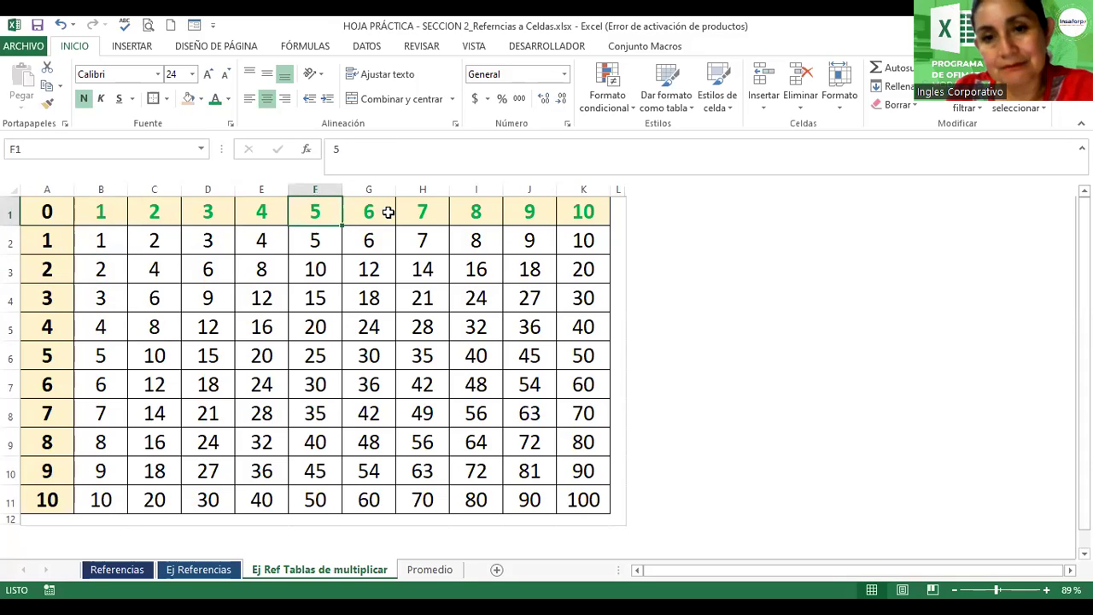
{"action": "key", "text": "Right"}
{"action": "key", "text": "Right"}
{"action": "key", "text": "Right"}
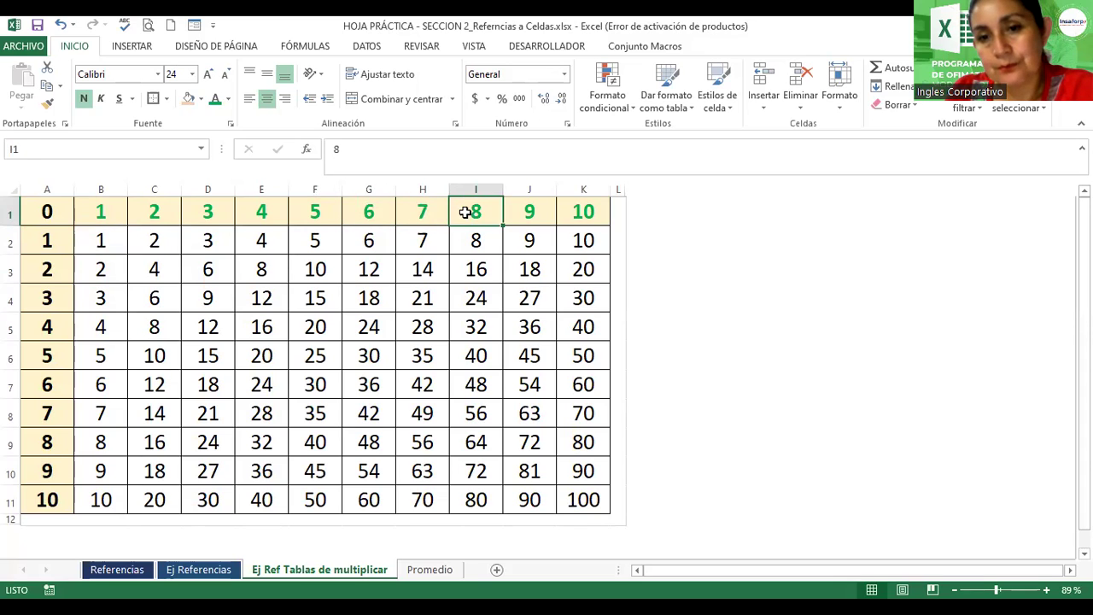
{"action": "key", "text": "Right"}
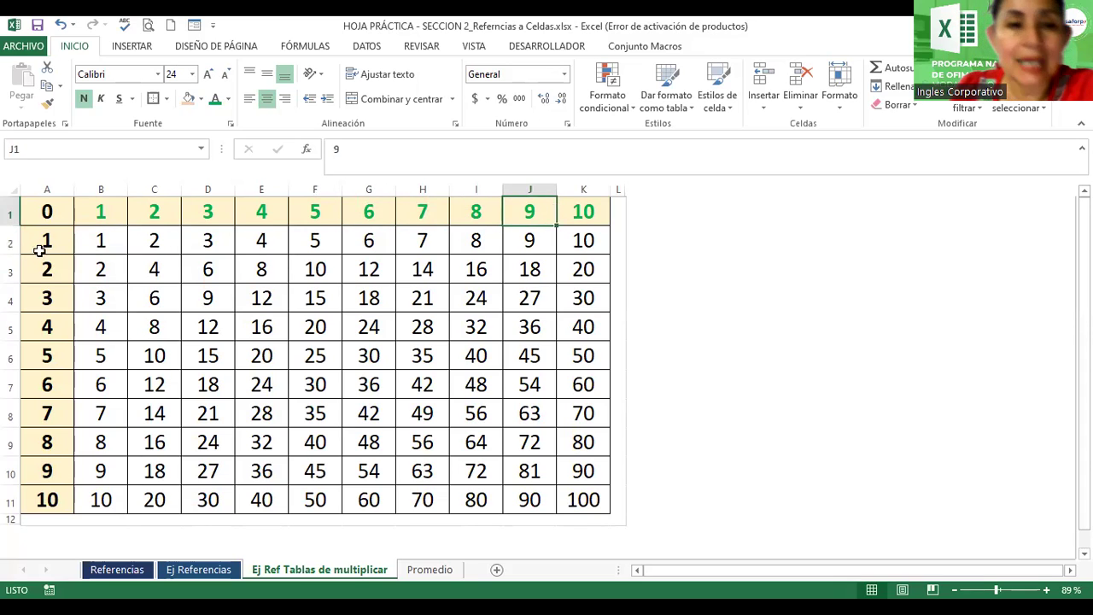
Color the row header numbers in A2:A11 standard red
{"action": "left_click", "coordinate": [37, 241]}
{"action": "left_click_drag", "start_coordinate": [38, 241], "coordinate": [46, 499]}
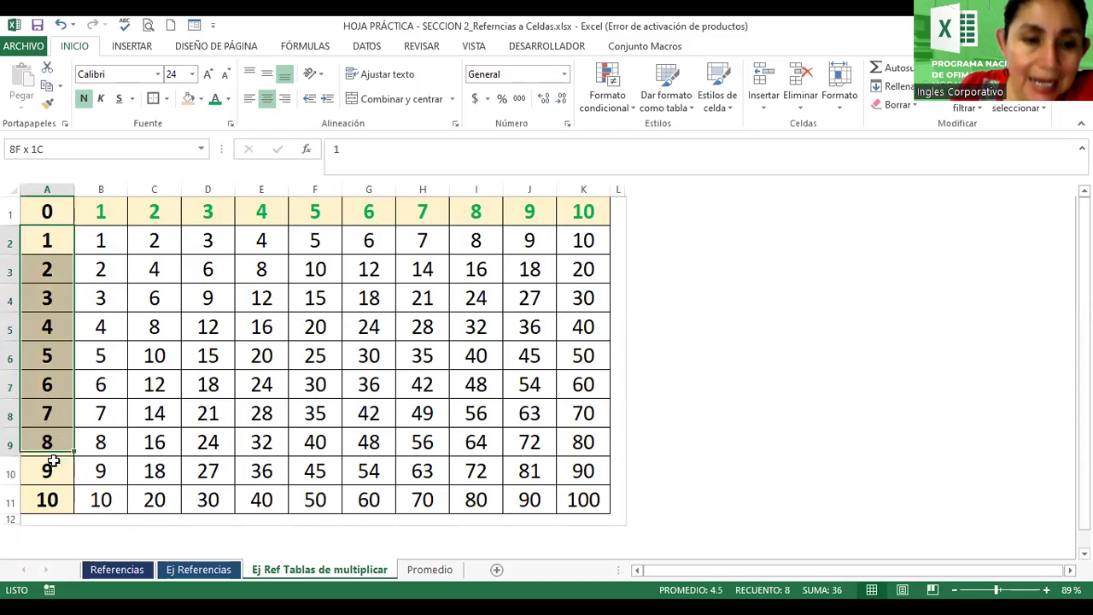
{"action": "left_click", "coordinate": [229, 100]}
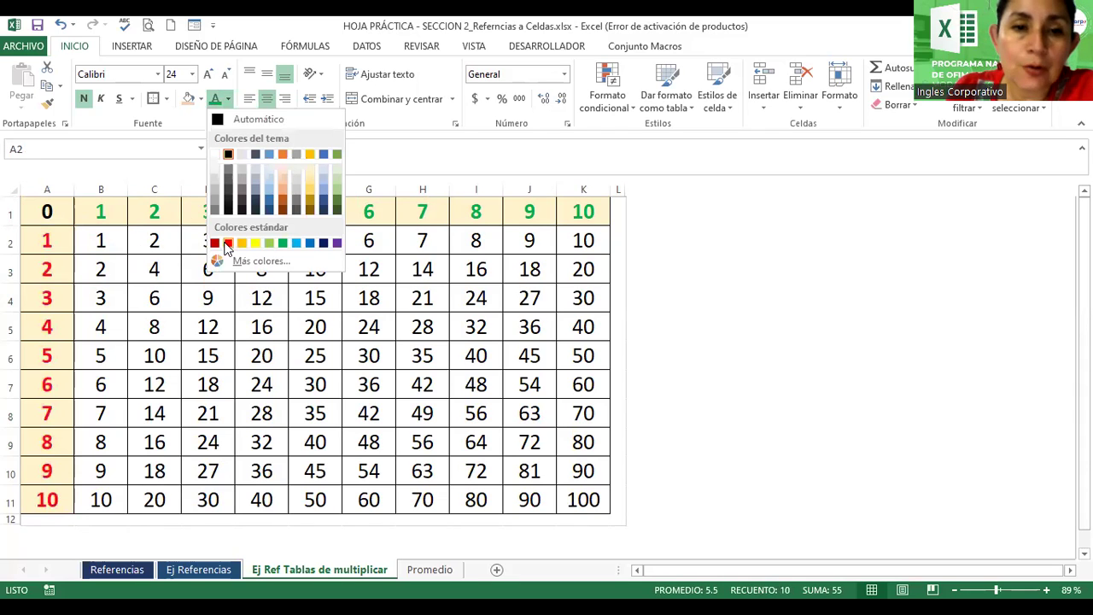
{"action": "left_click", "coordinate": [224, 243]}
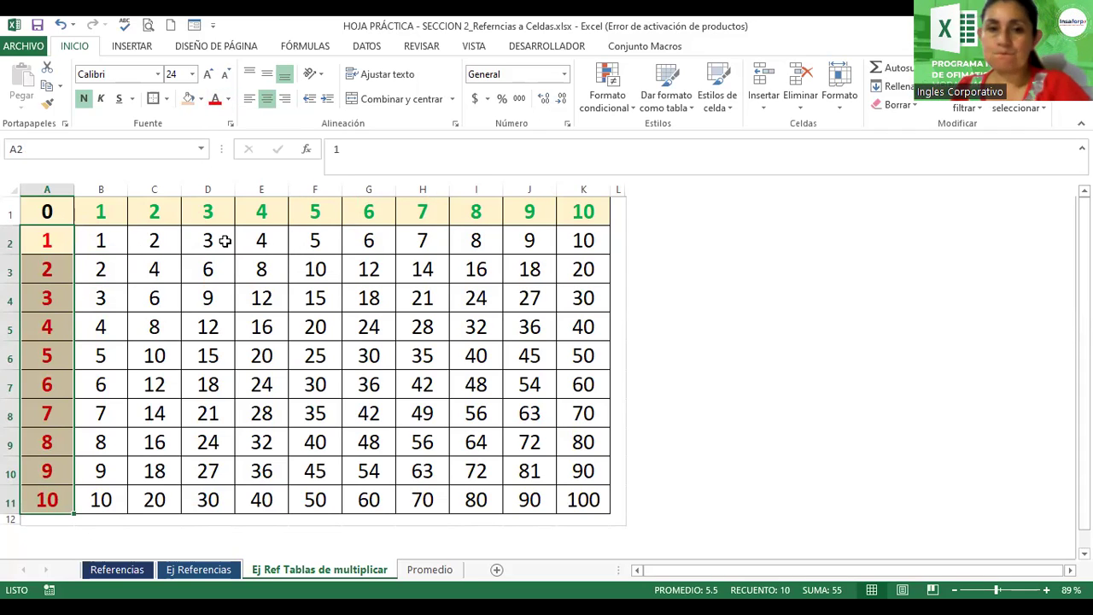
Change row headers A2, A3 and A4 to 20, 5 and 28, then widen column L
{"action": "left_click", "coordinate": [38, 241]}
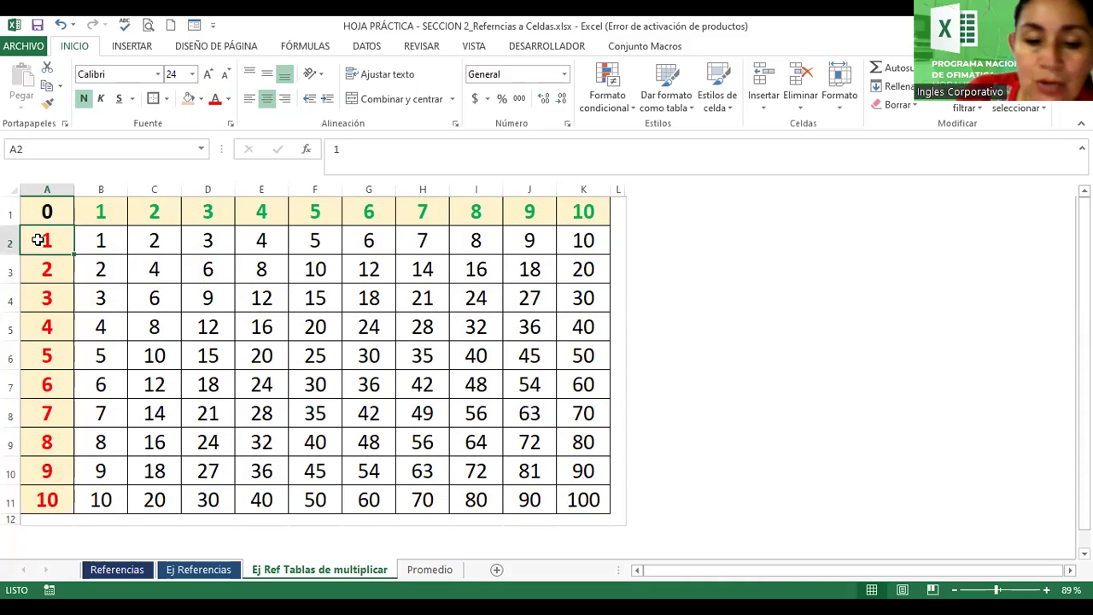
{"action": "type", "text": "20"}
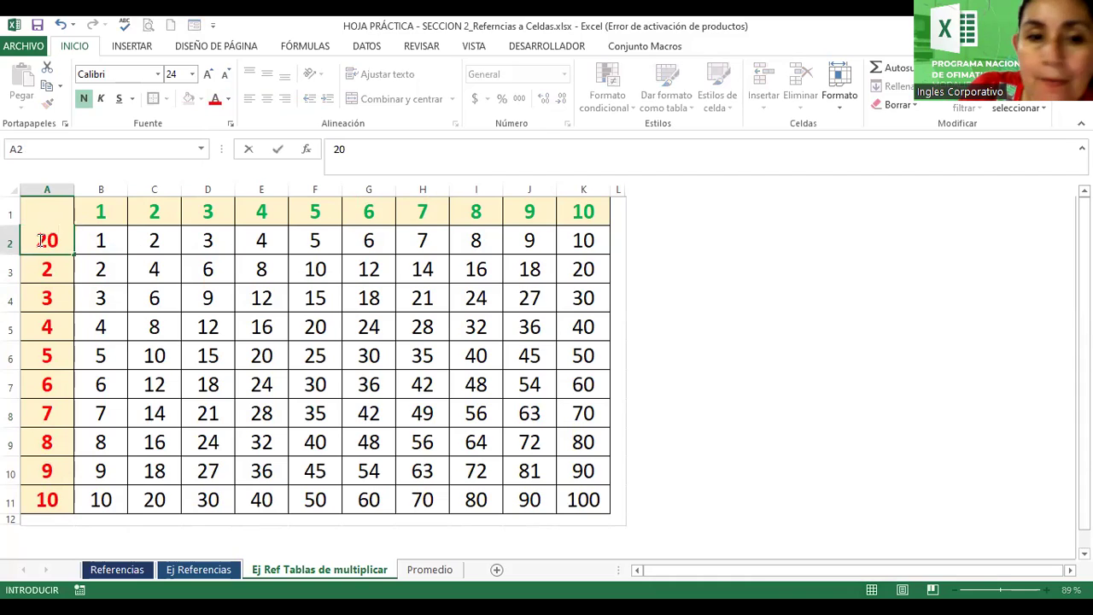
{"action": "key", "text": "Return"}
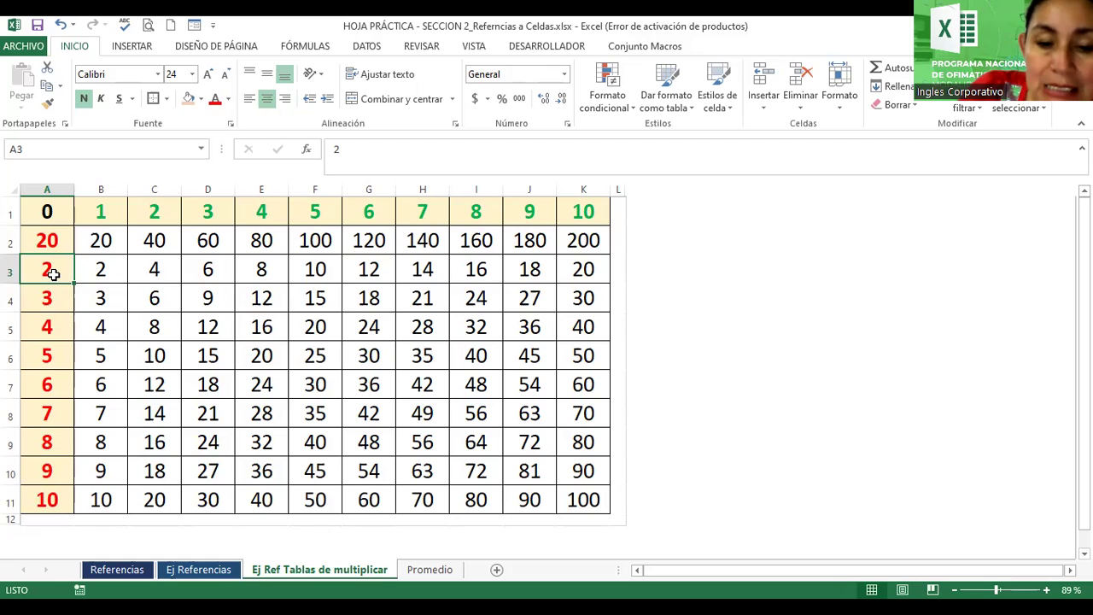
{"action": "type", "text": "5"}
{"action": "key", "text": "Return"}
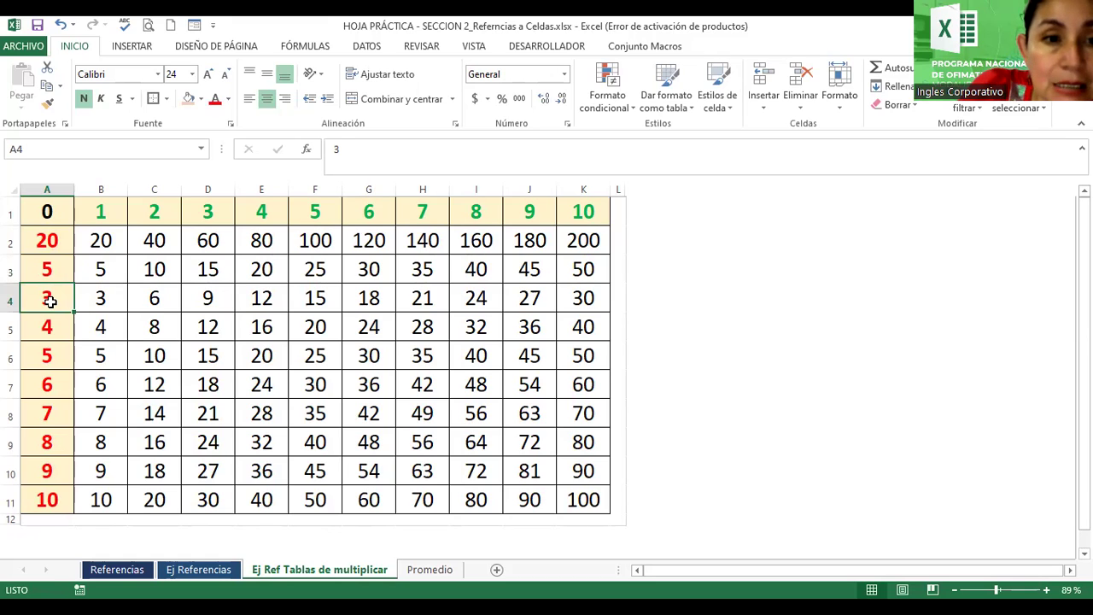
{"action": "type", "text": "28"}
{"action": "key", "text": "Return"}
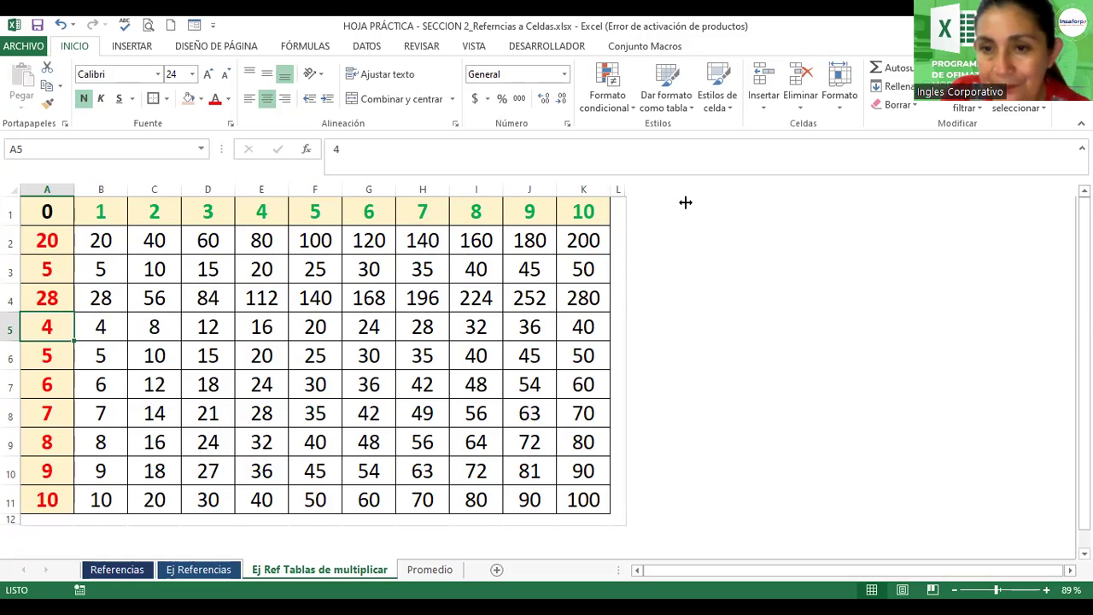
{"action": "left_click_drag", "start_coordinate": [626, 189], "coordinate": [769, 190]}
Draw a multiplication-sign X shape in column L beside the table
{"action": "left_click", "coordinate": [717, 349]}
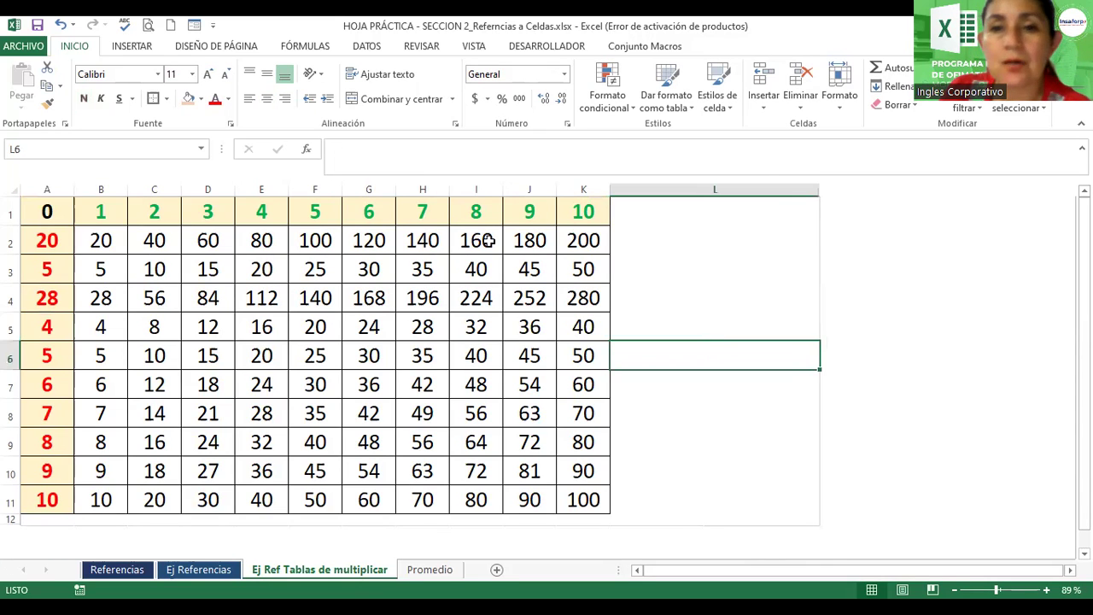
{"action": "left_click", "coordinate": [131, 46]}
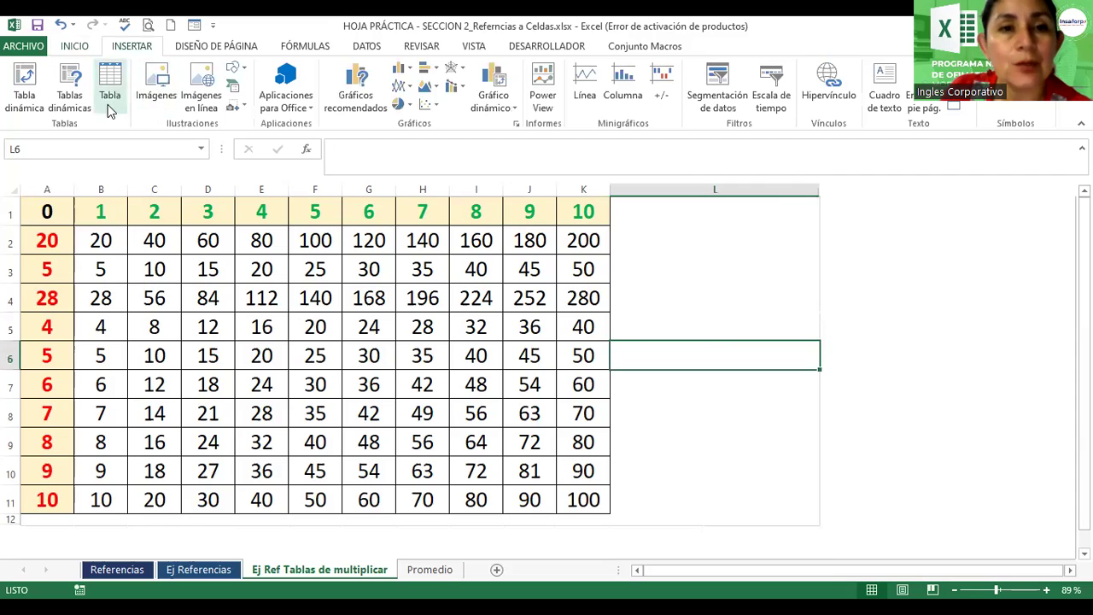
{"action": "left_click", "coordinate": [237, 68]}
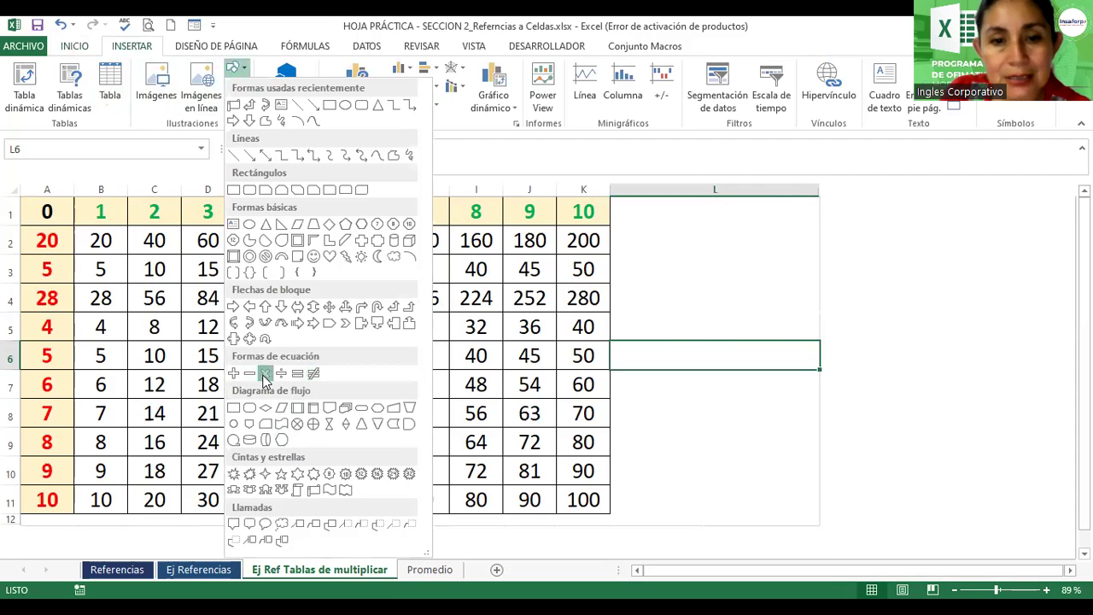
{"action": "left_click", "coordinate": [265, 376]}
{"action": "left_click_drag", "start_coordinate": [629, 285], "coordinate": [844, 476]}
{"action": "left_click_drag", "start_coordinate": [751, 379], "coordinate": [737, 411]}
Give the X shape a blue shape style and a green glow effect
{"action": "left_click", "coordinate": [737, 420]}
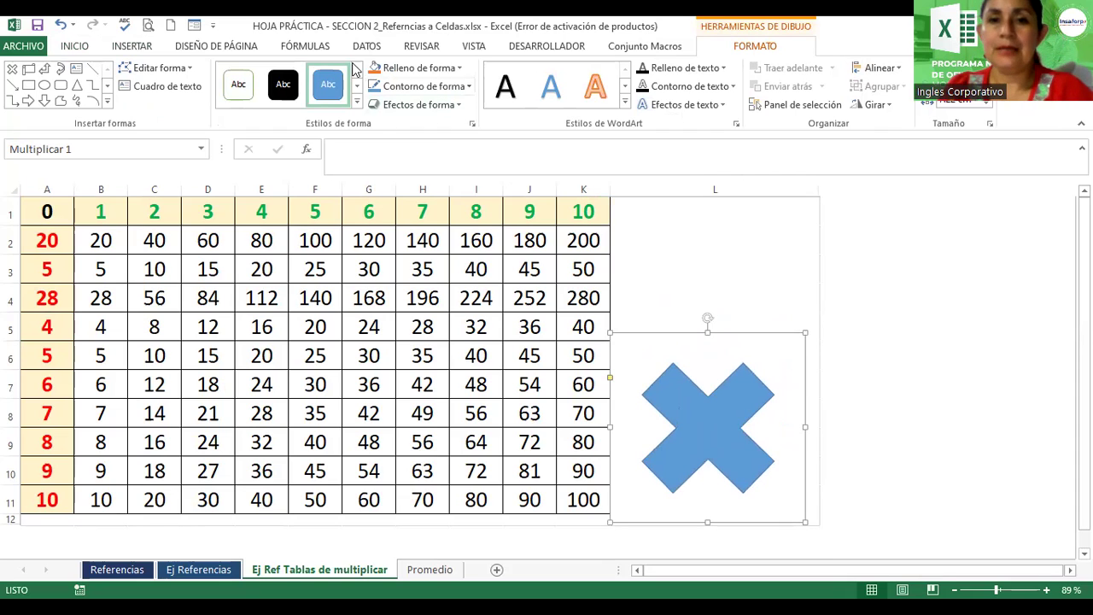
{"action": "left_click", "coordinate": [355, 103]}
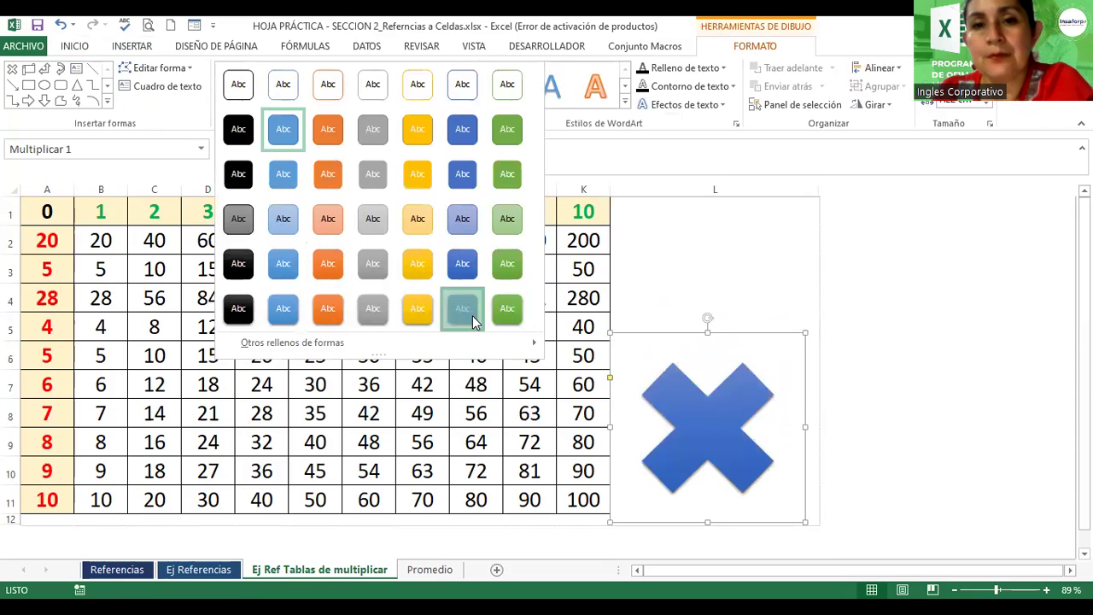
{"action": "left_click", "coordinate": [473, 316]}
{"action": "left_click", "coordinate": [459, 105]}
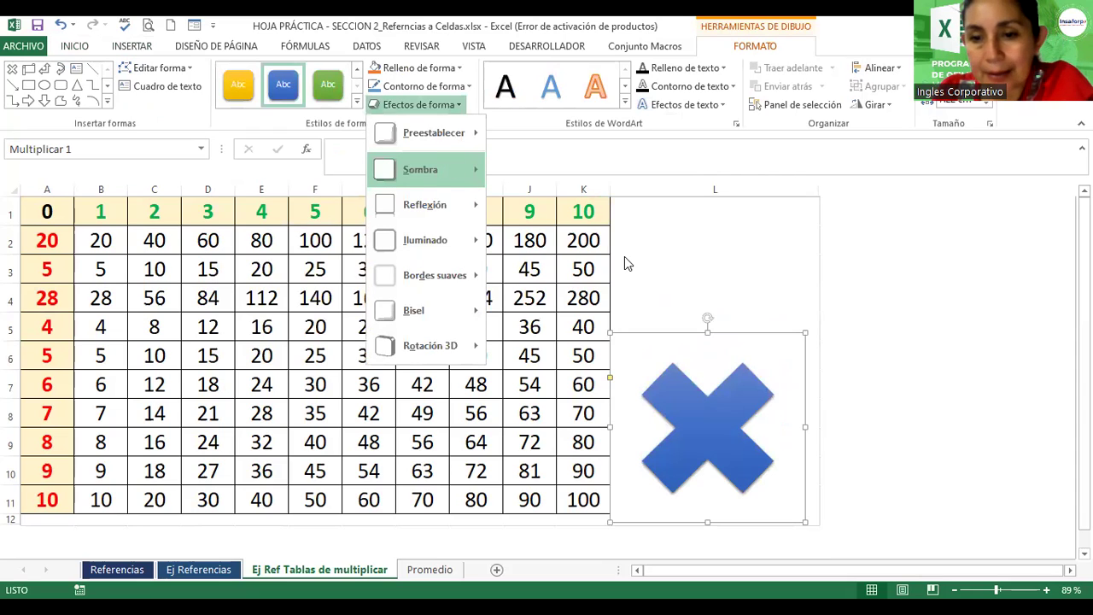
{"action": "mouse_move", "coordinate": [424, 240]}
{"action": "left_click", "coordinate": [721, 427]}
{"action": "left_click", "coordinate": [716, 259]}
{"action": "left_click", "coordinate": [689, 232]}
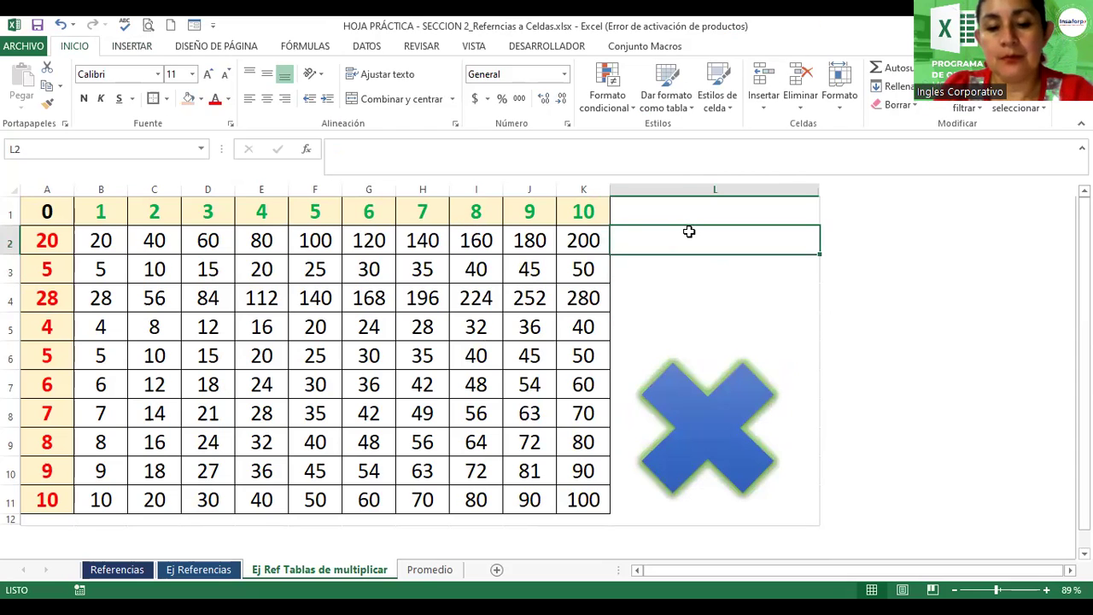
Enter 'creado por' followed by the author's name in cell L2
{"action": "type", "text": "c"}
{"action": "key", "text": "BackSpace"}
{"action": "type", "text": "creado por"}
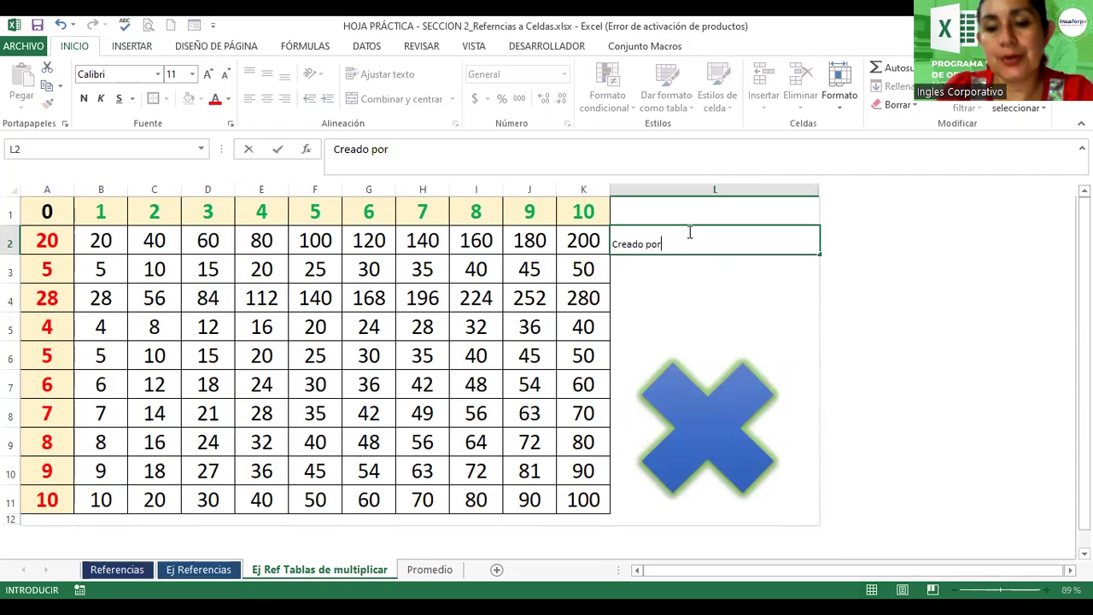
{"action": "type", "text": ": Denisse"}
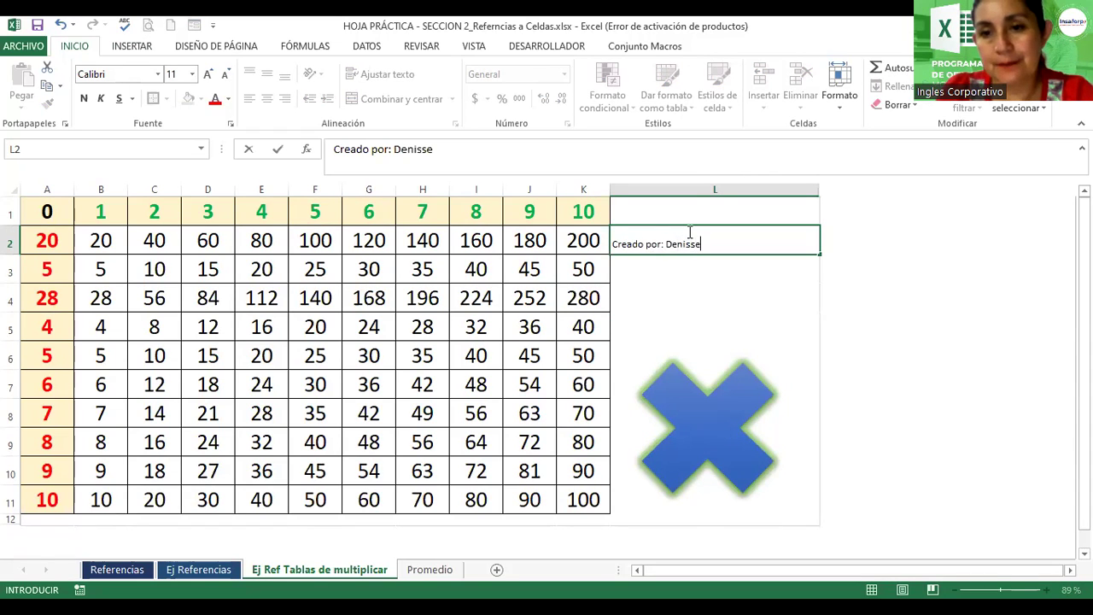
{"action": "key", "text": "Return"}
Make the L2 label bold, 16-point and centred
{"action": "left_click", "coordinate": [679, 243]}
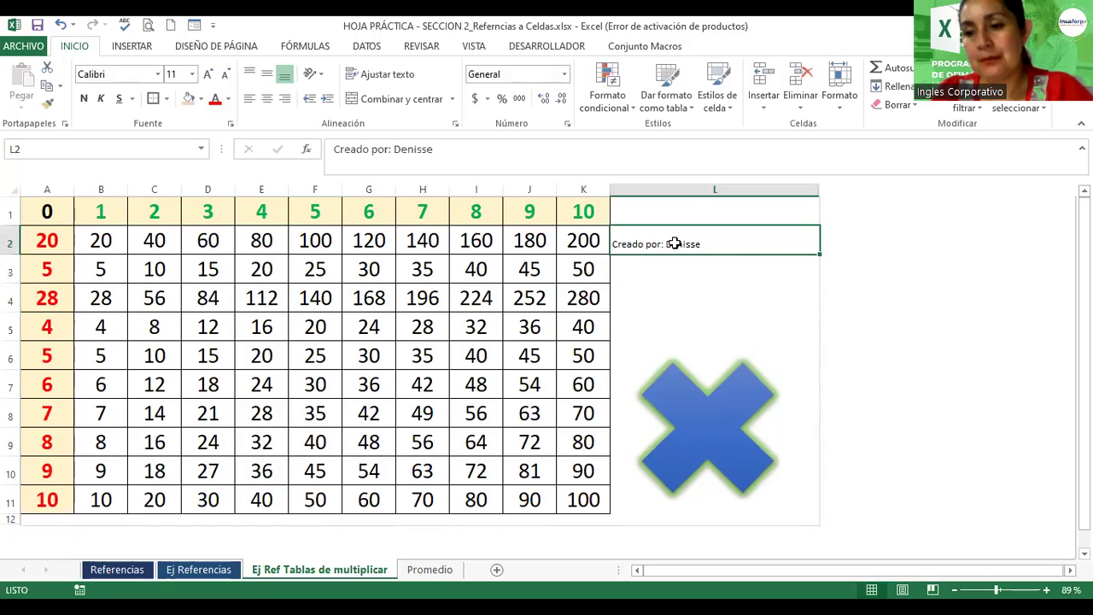
{"action": "left_click", "coordinate": [84, 98]}
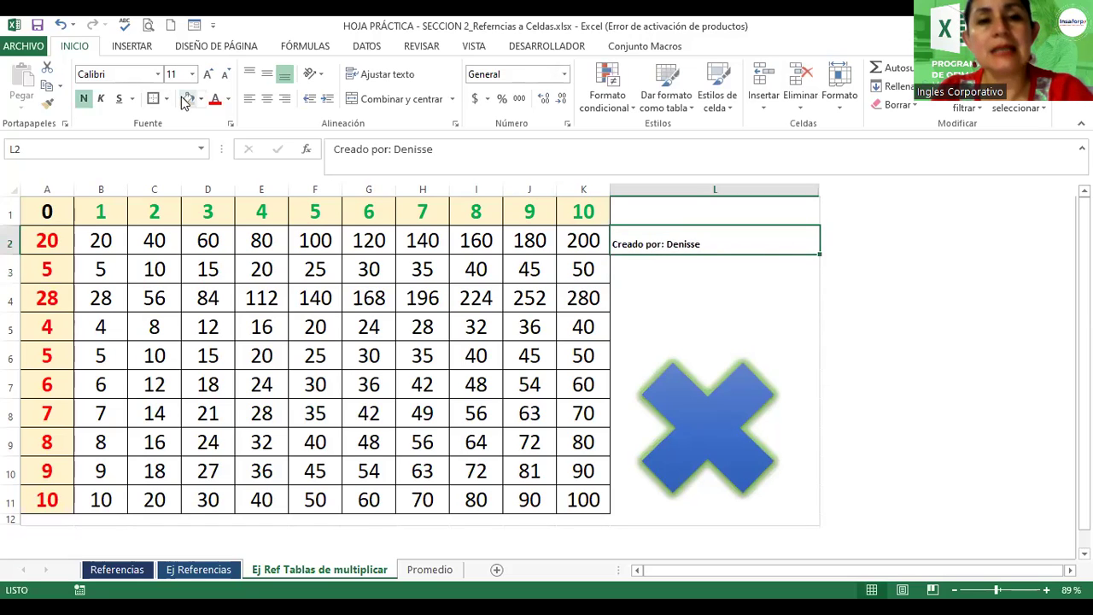
{"action": "left_click", "coordinate": [207, 75]}
{"action": "left_click", "coordinate": [208, 75]}
{"action": "left_click", "coordinate": [207, 75]}
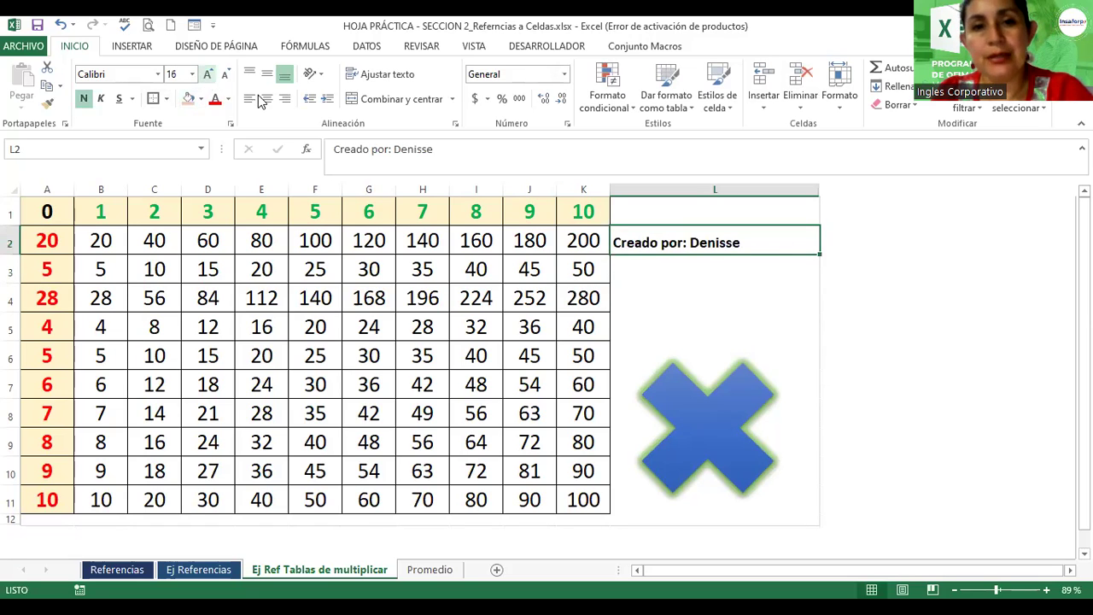
{"action": "left_click", "coordinate": [267, 98]}
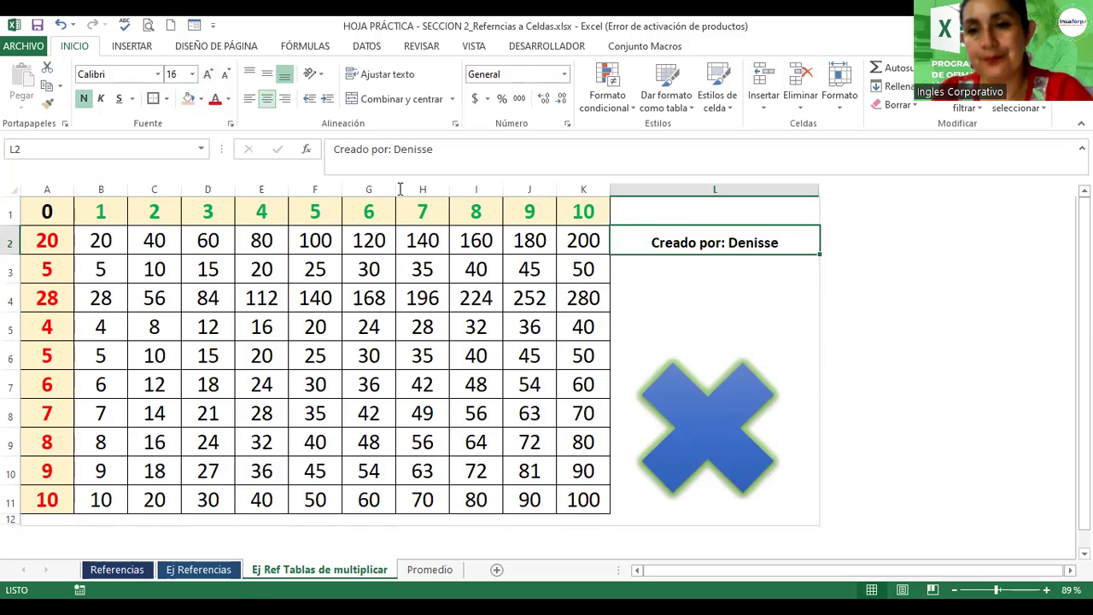
{"action": "left_click", "coordinate": [761, 293]}
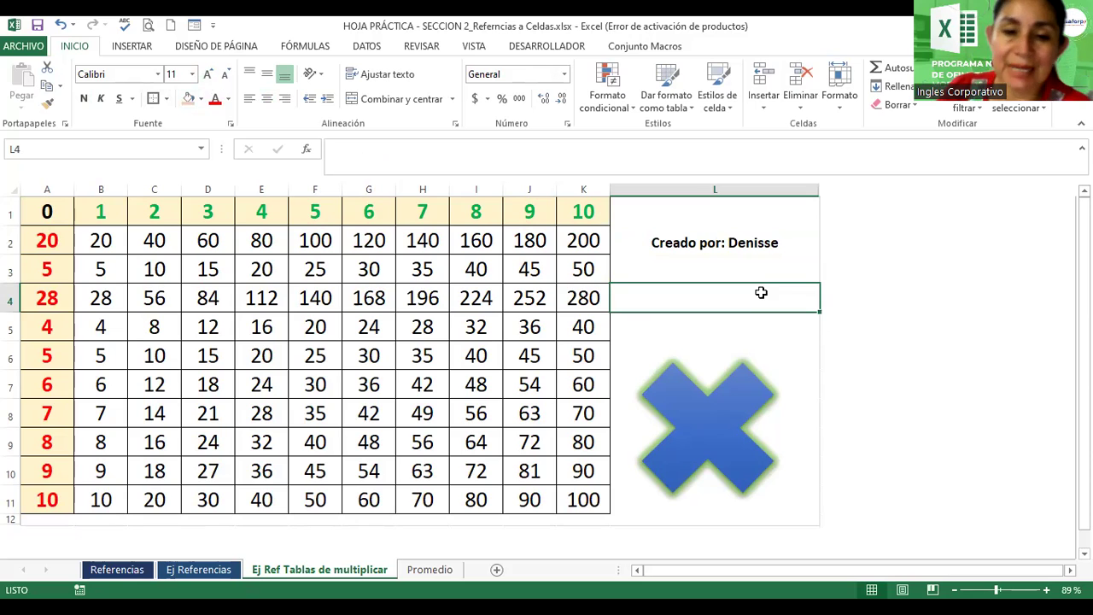
Set the Ej Ref Tablas de multiplicar sheet tab colour to dark orange
{"action": "right_click", "coordinate": [369, 574]}
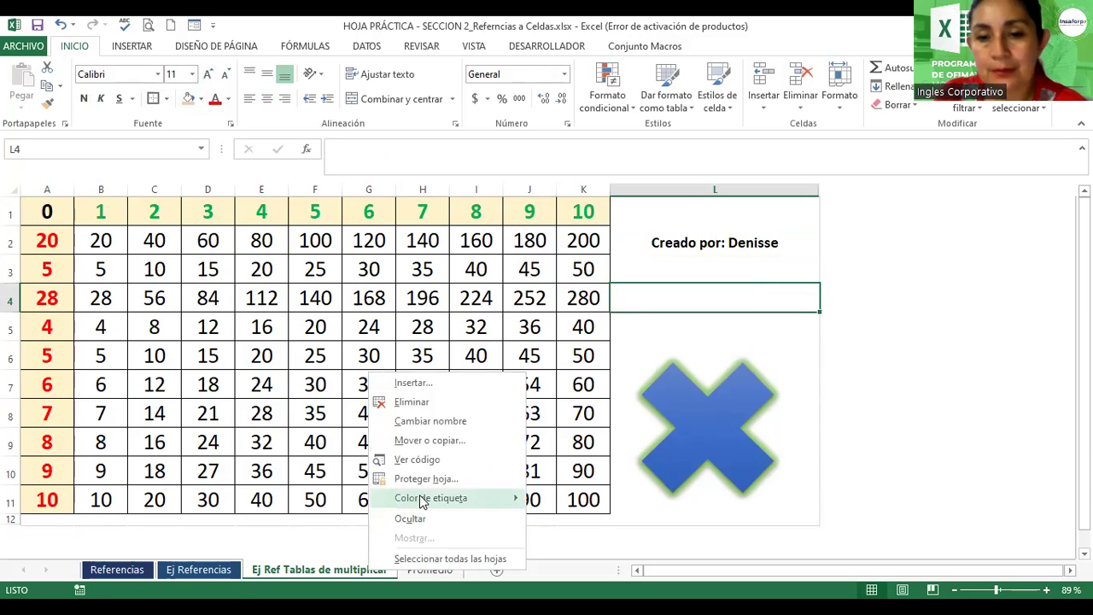
{"action": "mouse_move", "coordinate": [432, 498]}
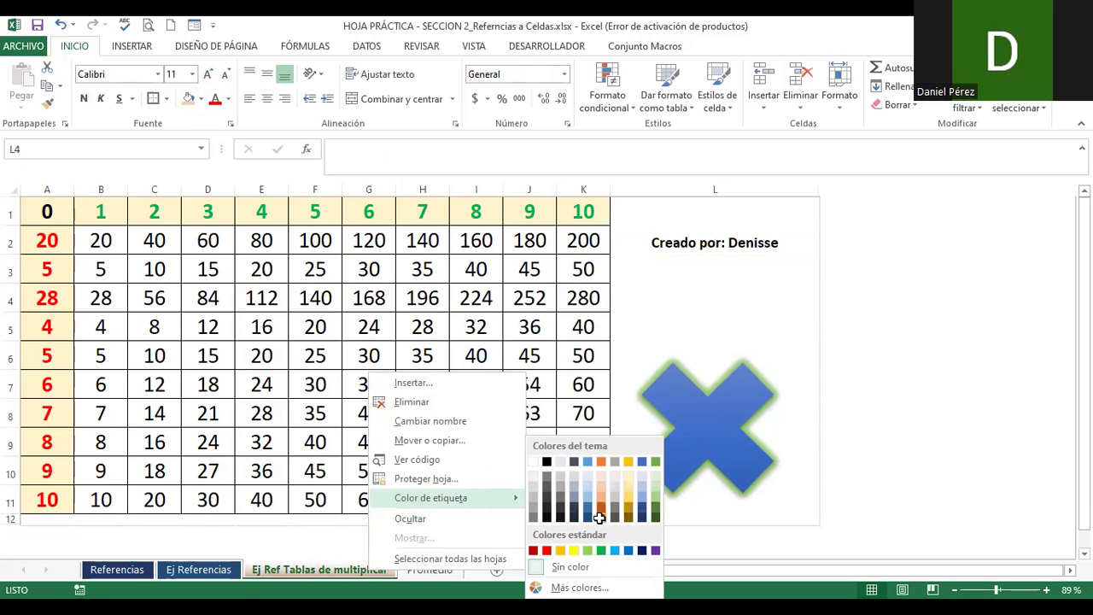
{"action": "left_click", "coordinate": [600, 518]}
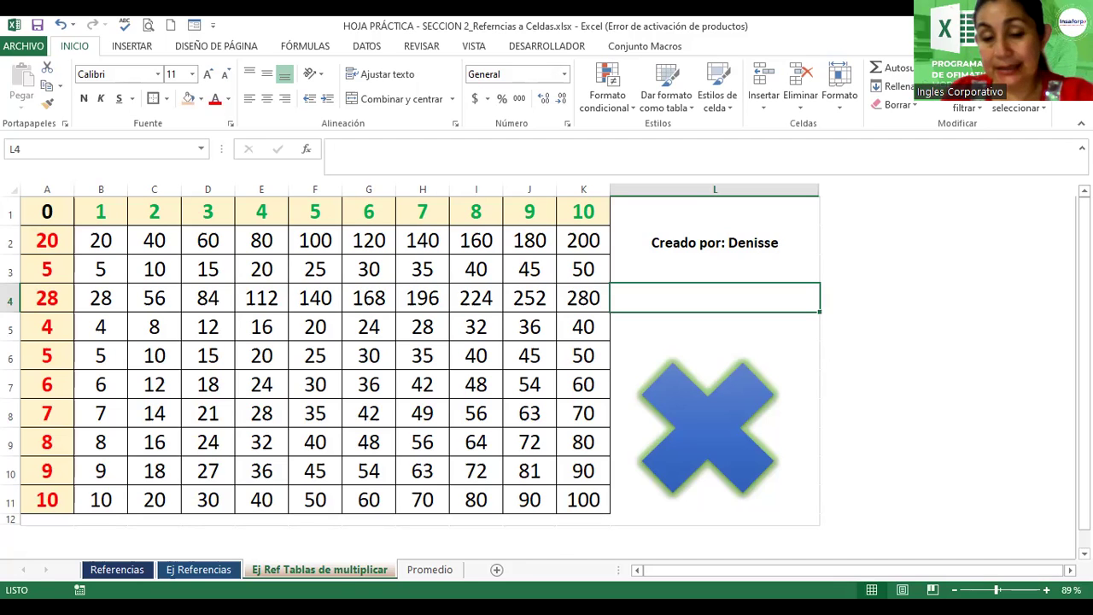
Switch to the Promedio sheet and choose a colour for its tab
{"action": "left_click", "coordinate": [437, 572]}
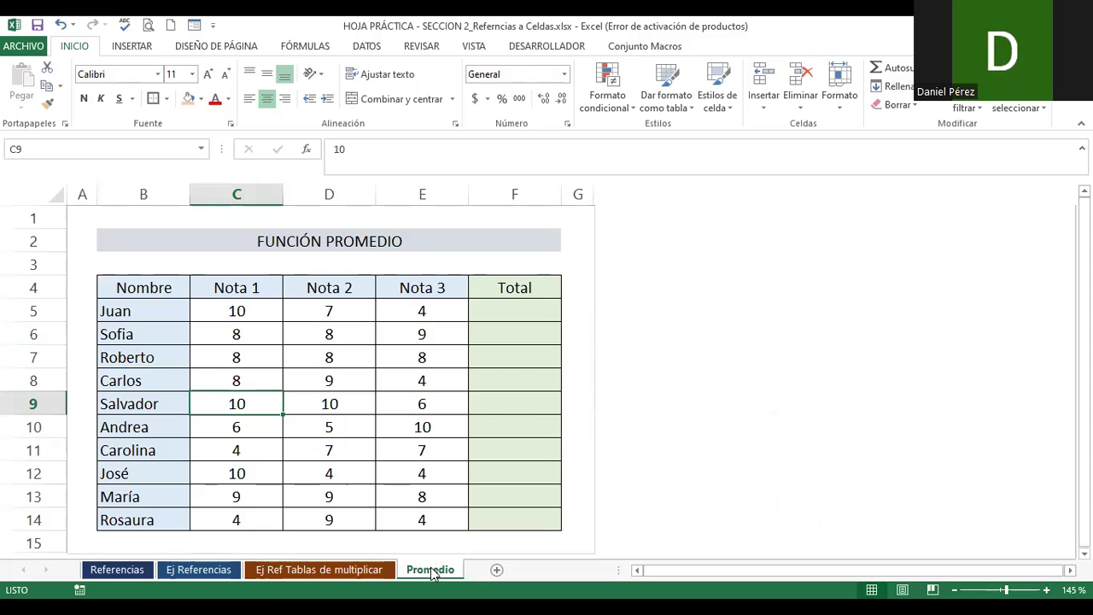
{"action": "right_click", "coordinate": [433, 574]}
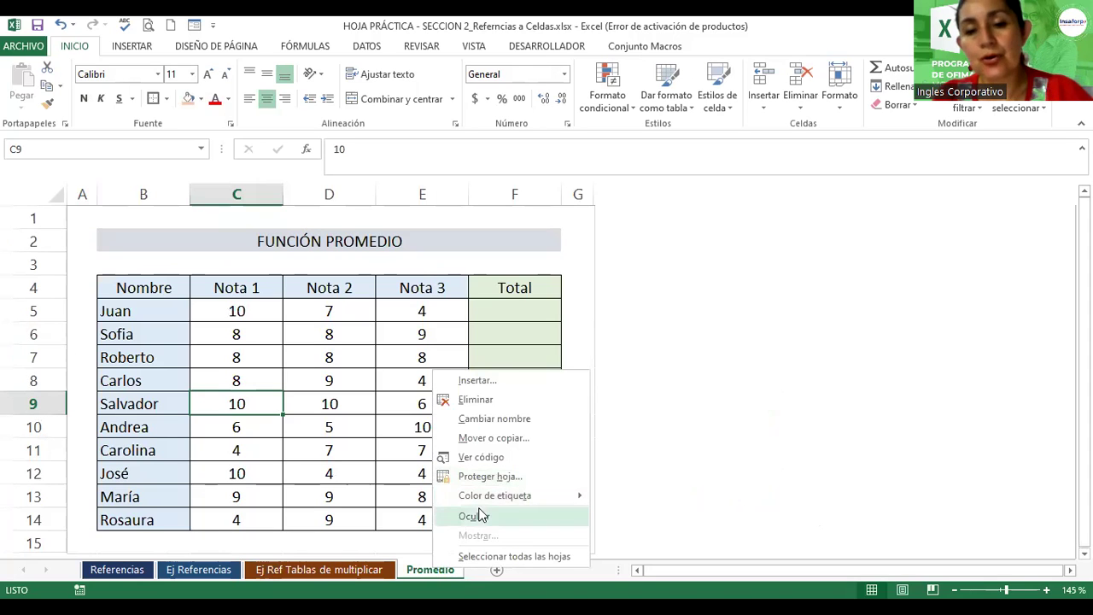
{"action": "mouse_move", "coordinate": [495, 495]}
{"action": "left_click", "coordinate": [523, 308]}
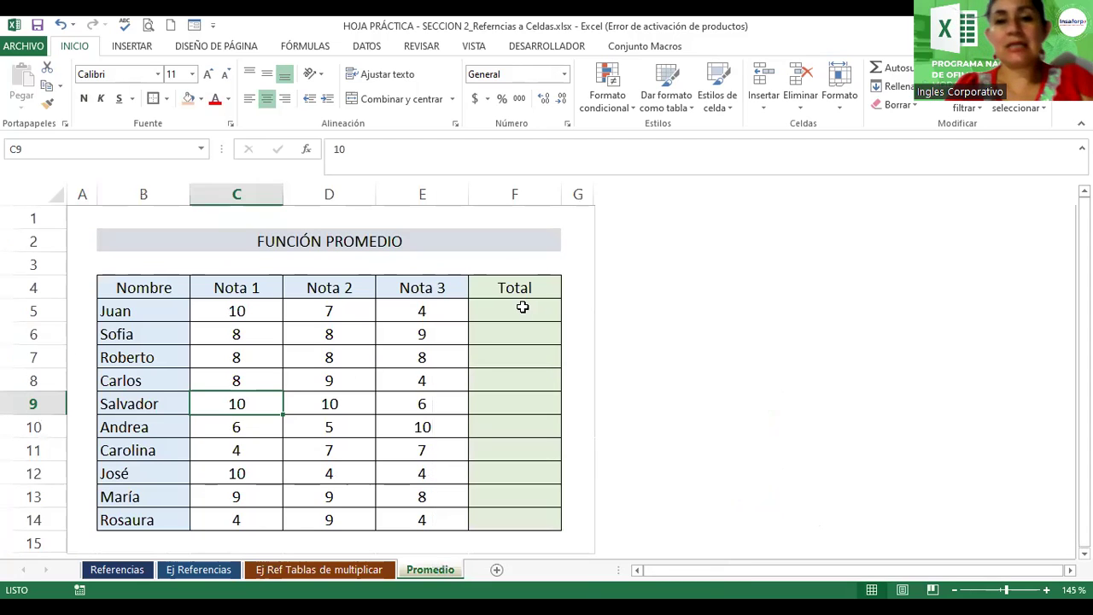
Insert =PROMEDIO(C5:E5) in cell F5 using the AutoSum Promedio option
{"action": "left_click", "coordinate": [523, 307]}
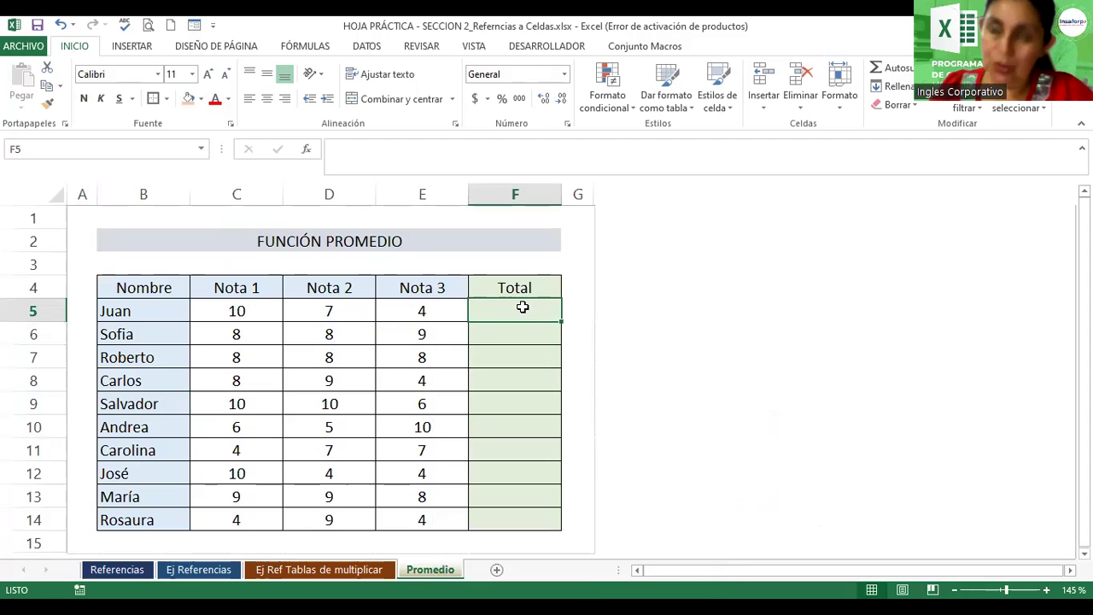
{"action": "left_click", "coordinate": [325, 244]}
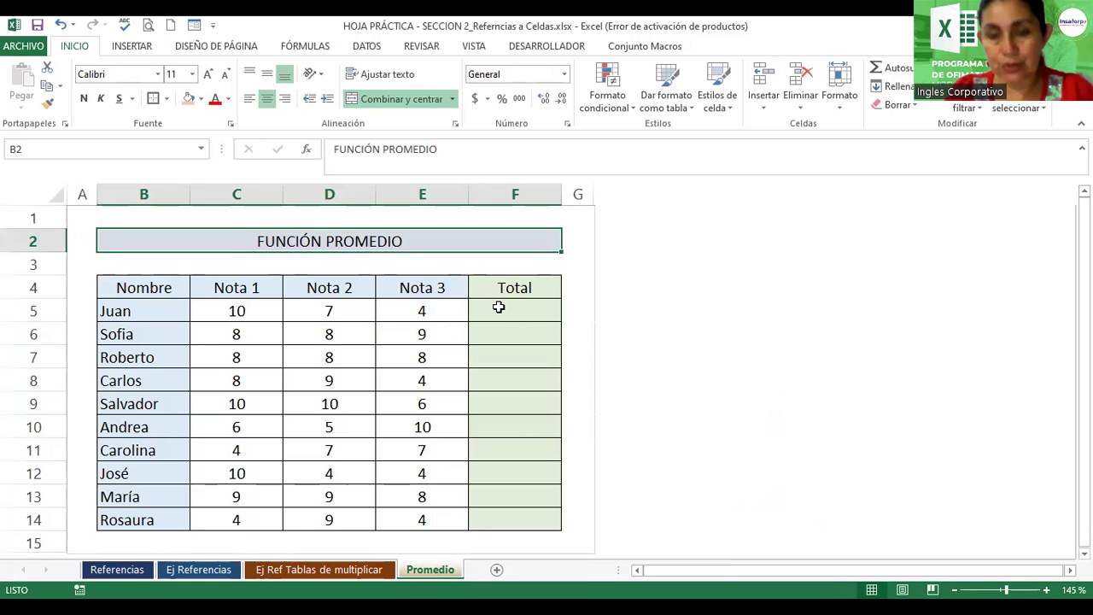
{"action": "left_click", "coordinate": [499, 307]}
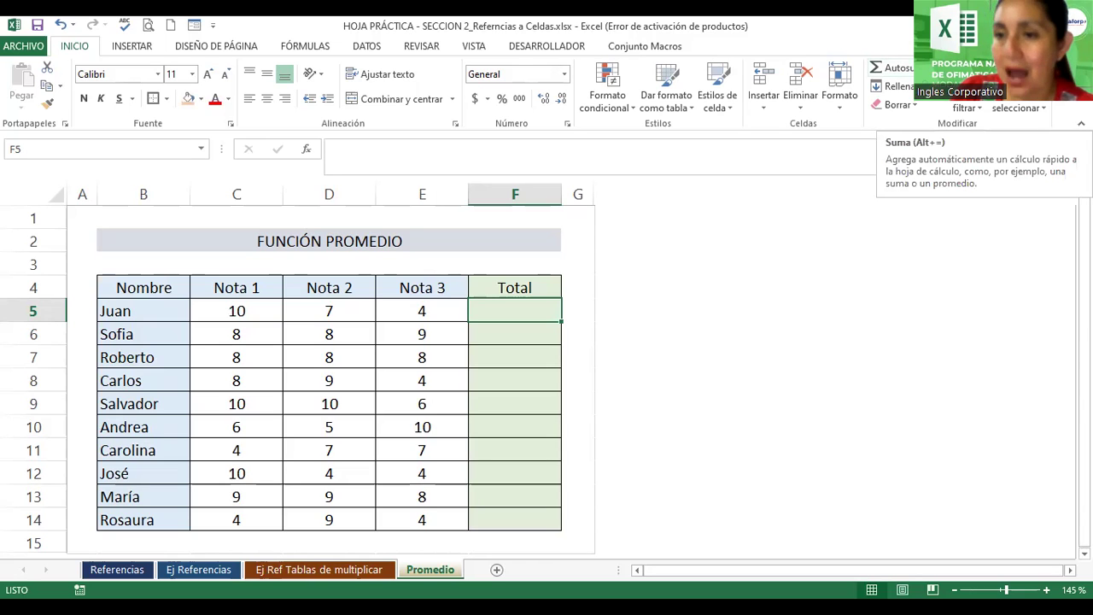
{"action": "left_click", "coordinate": [938, 67]}
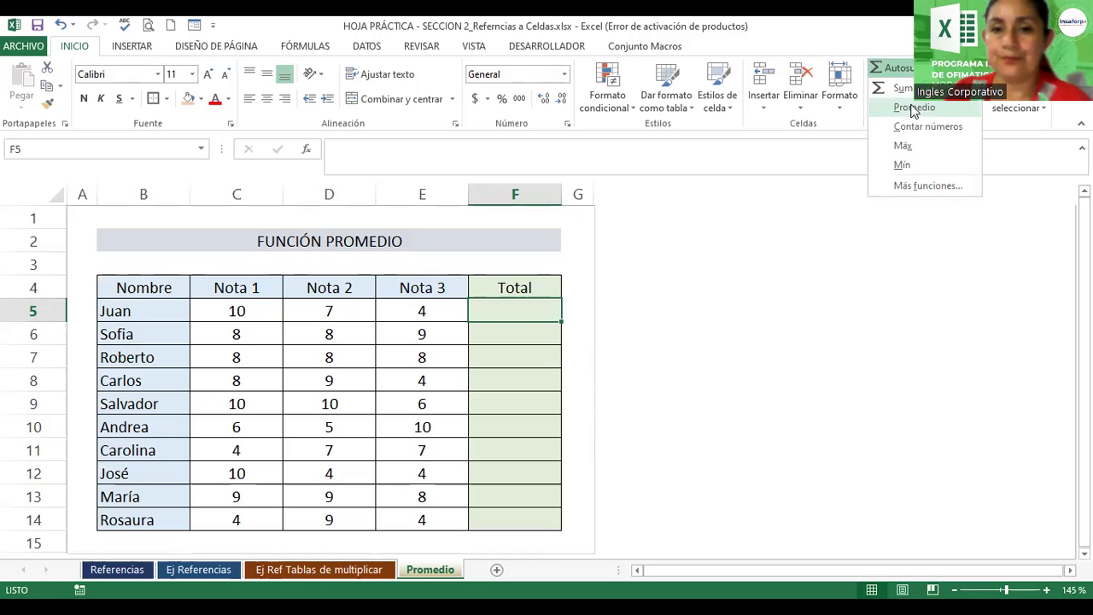
{"action": "left_click", "coordinate": [914, 108]}
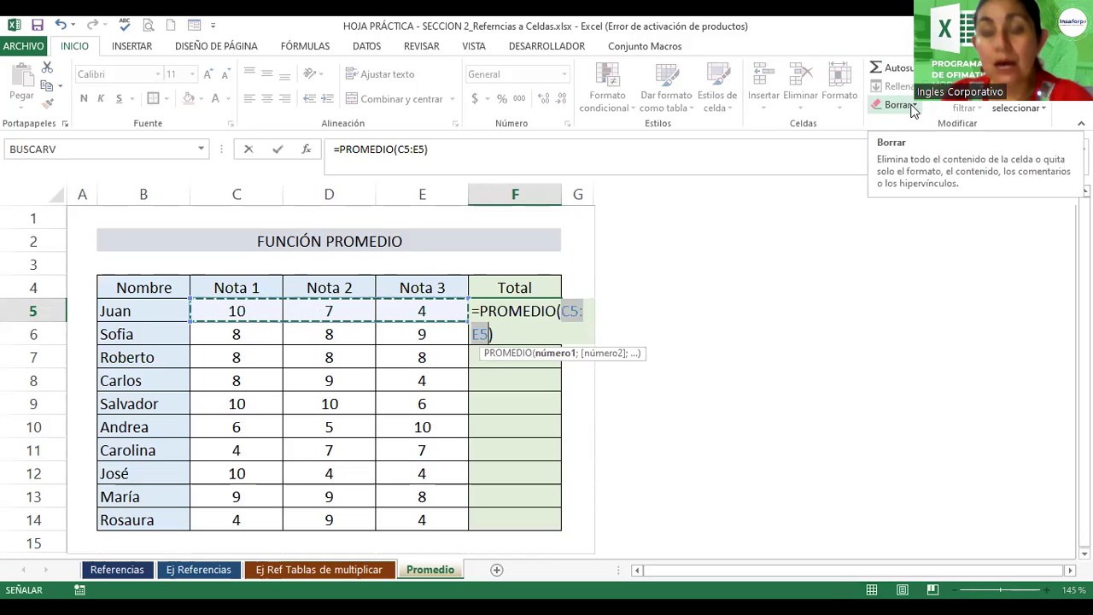
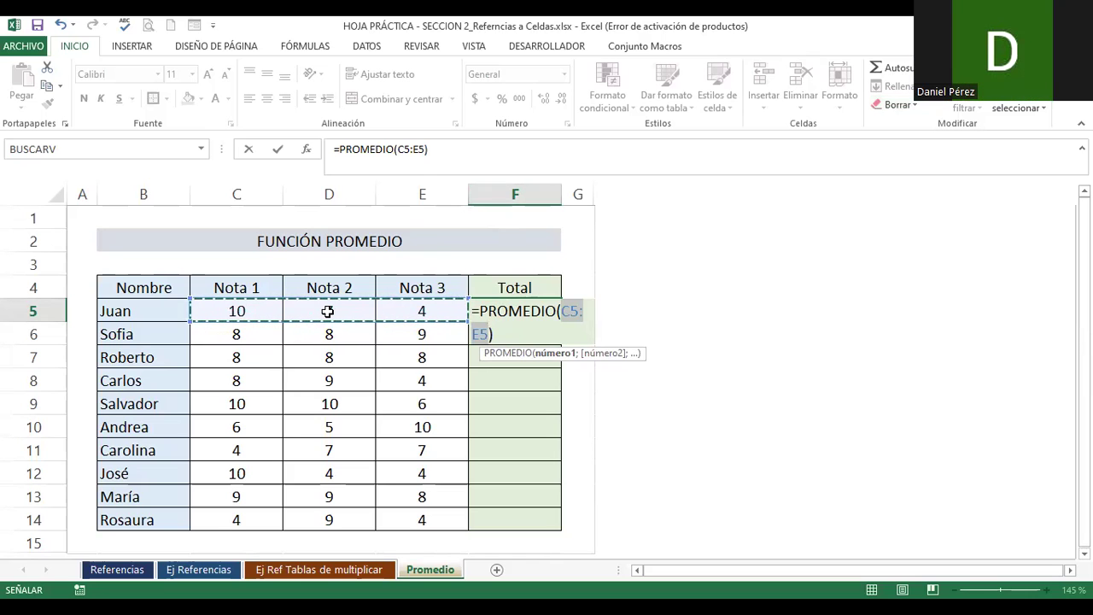
Confirm the =PROMEDIO(C5:E5) formula in F5 so it shows 7
{"action": "key", "text": "Return"}
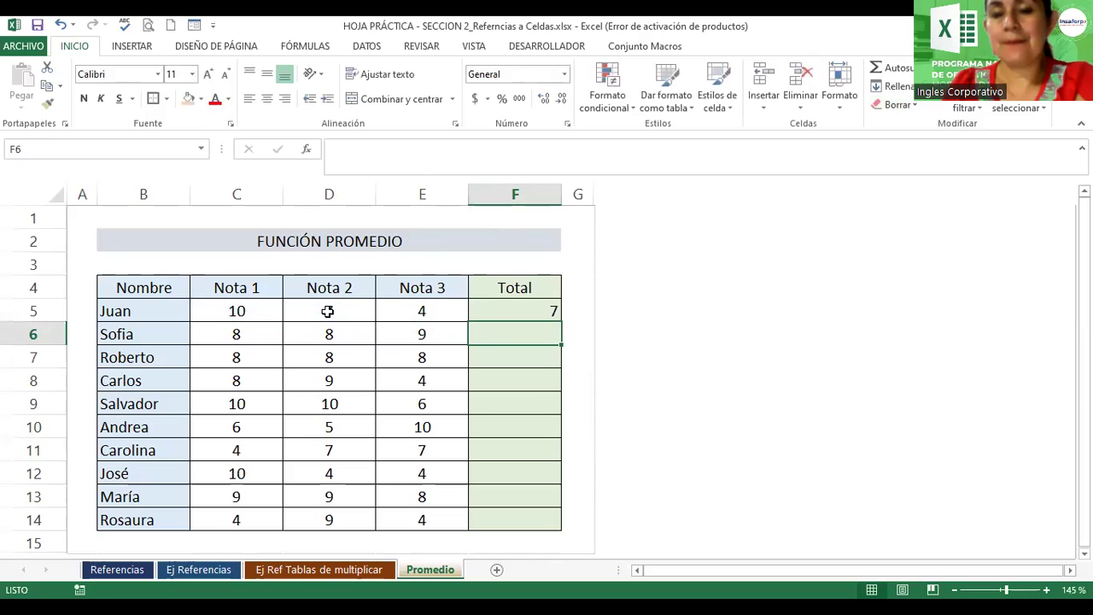
{"action": "left_click", "coordinate": [504, 313]}
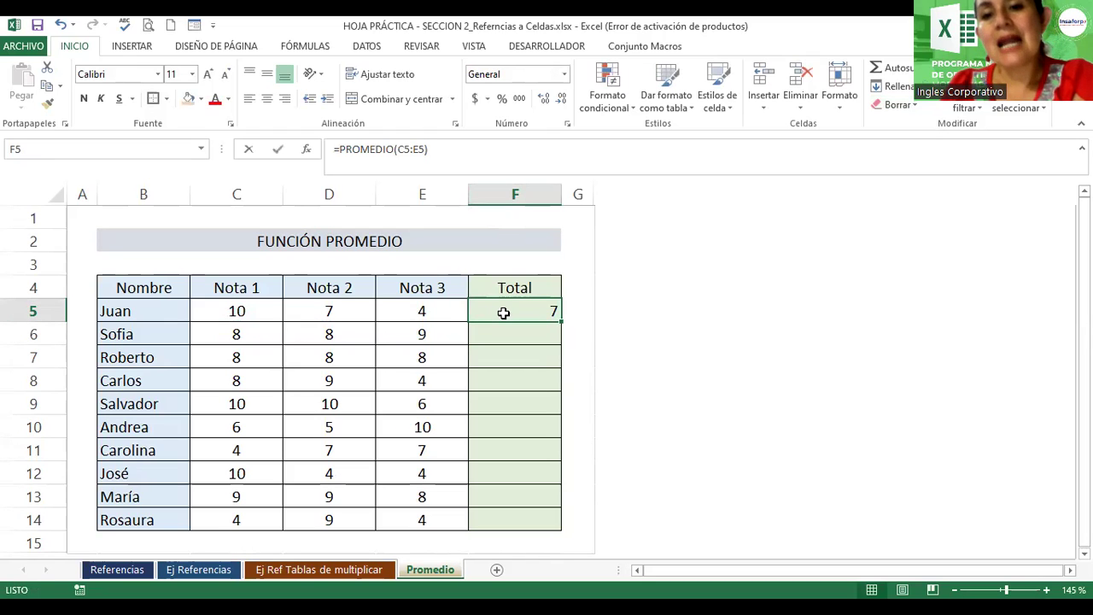
{"action": "double_click", "coordinate": [504, 313]}
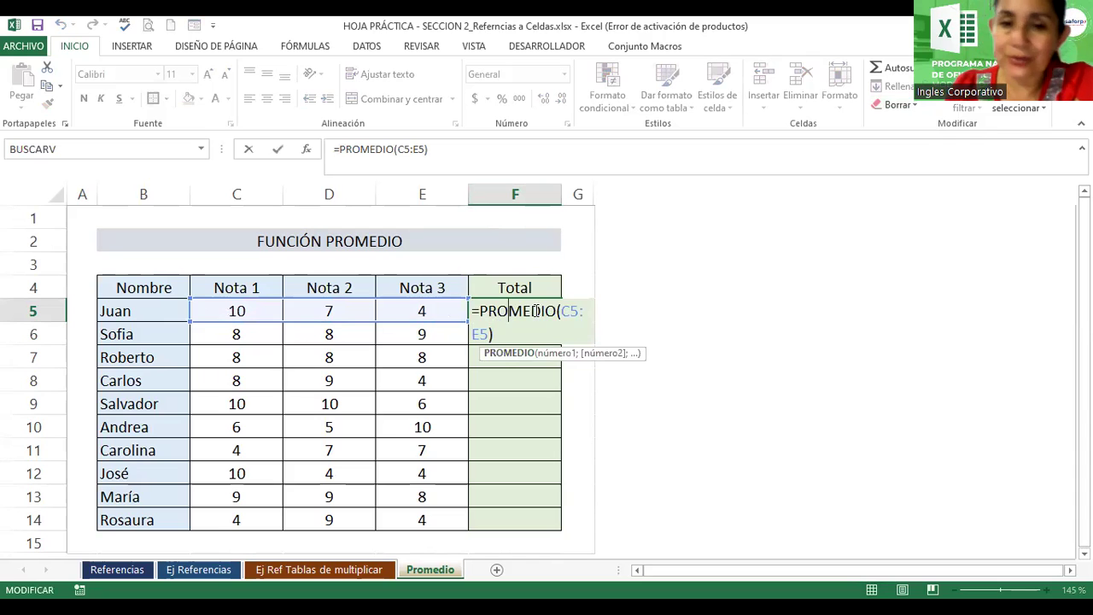
{"action": "key", "text": "ctrl+Return"}
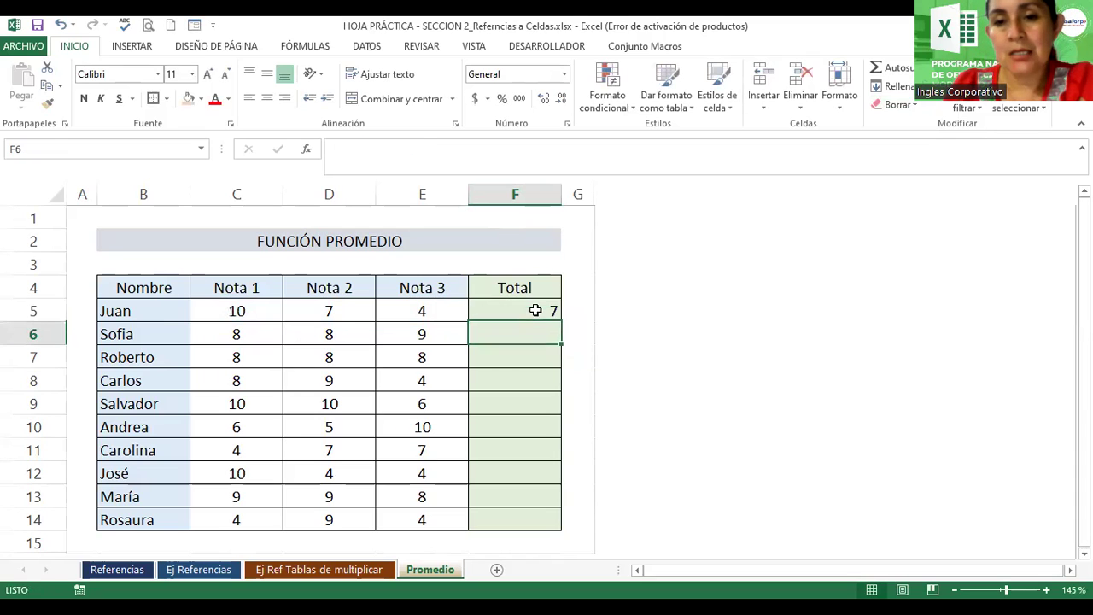
Fill the average formula down to F14, then select F5:F14
{"action": "left_click_drag", "start_coordinate": [563, 318], "coordinate": [573, 439]}
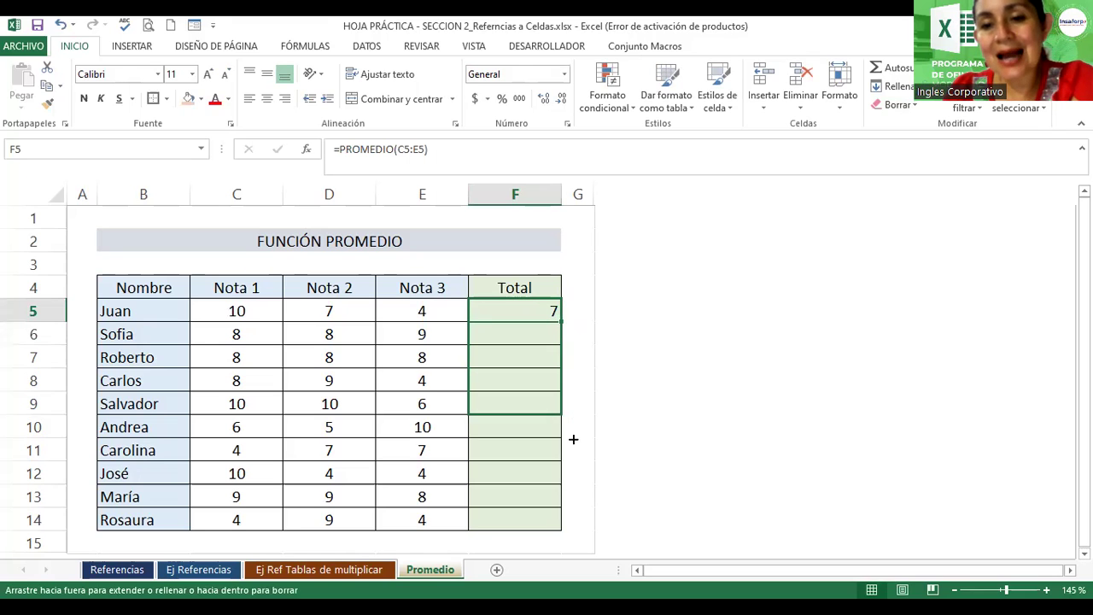
{"action": "left_click_drag", "start_coordinate": [574, 439], "coordinate": [563, 520]}
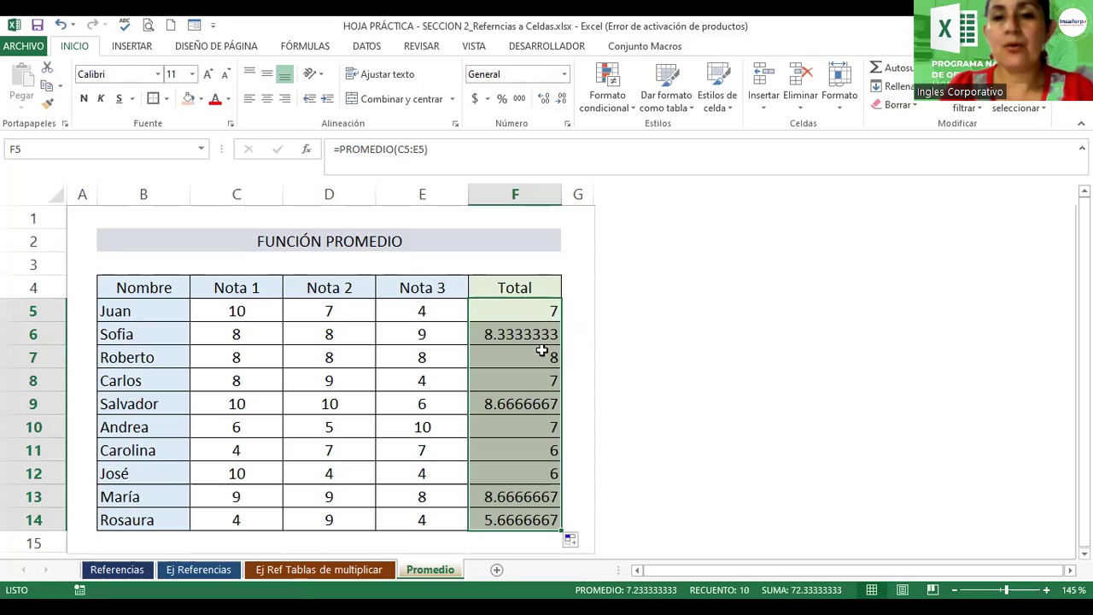
{"action": "left_click", "coordinate": [554, 317]}
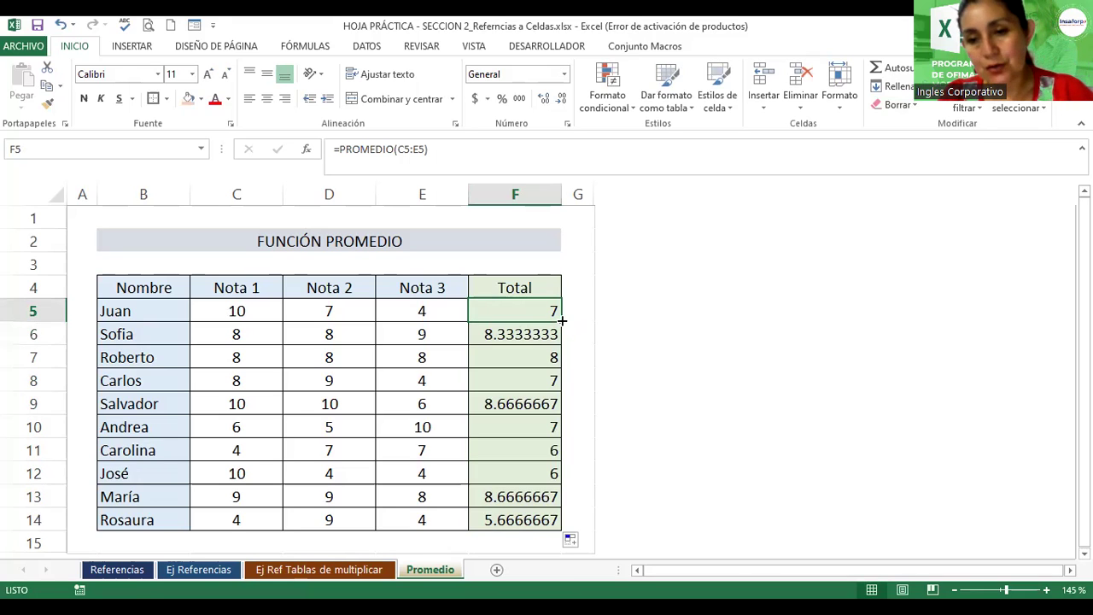
{"action": "left_click_drag", "start_coordinate": [563, 320], "coordinate": [562, 529]}
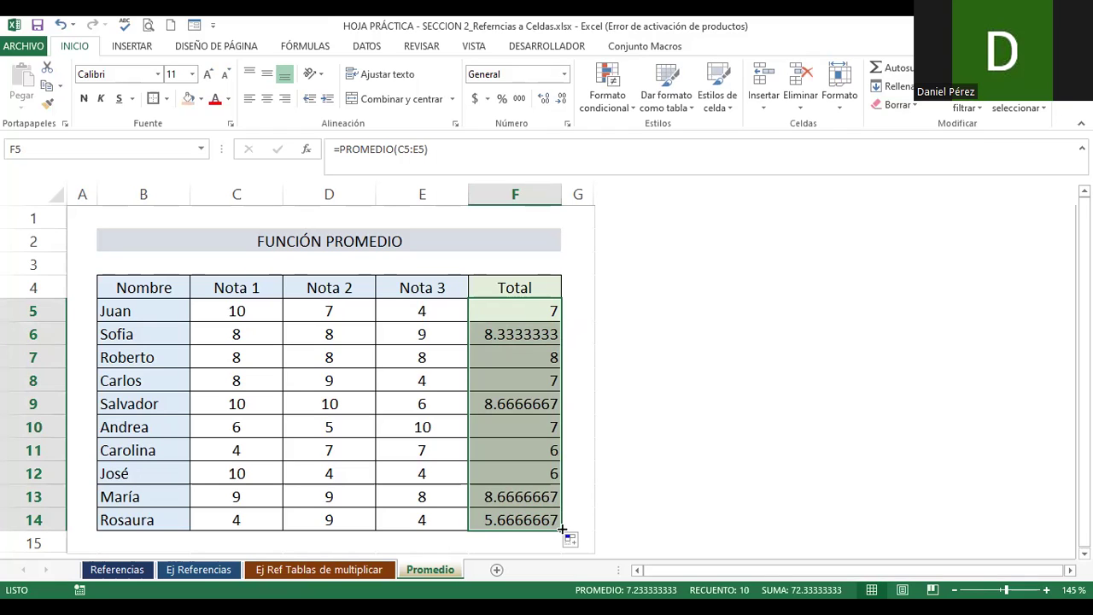
{"action": "left_click", "coordinate": [579, 407]}
{"action": "left_click_drag", "start_coordinate": [524, 315], "coordinate": [541, 520]}
Clear F5:F14 and insert a Promedio formula in F5 via Autosuma
{"action": "key", "text": "Delete"}
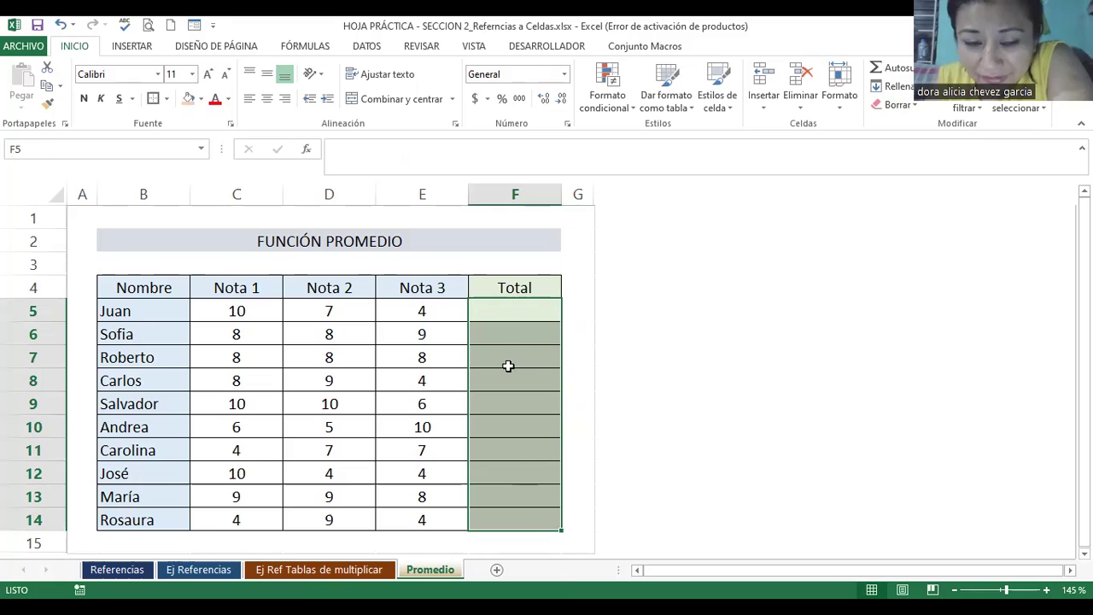
{"action": "left_click", "coordinate": [516, 311]}
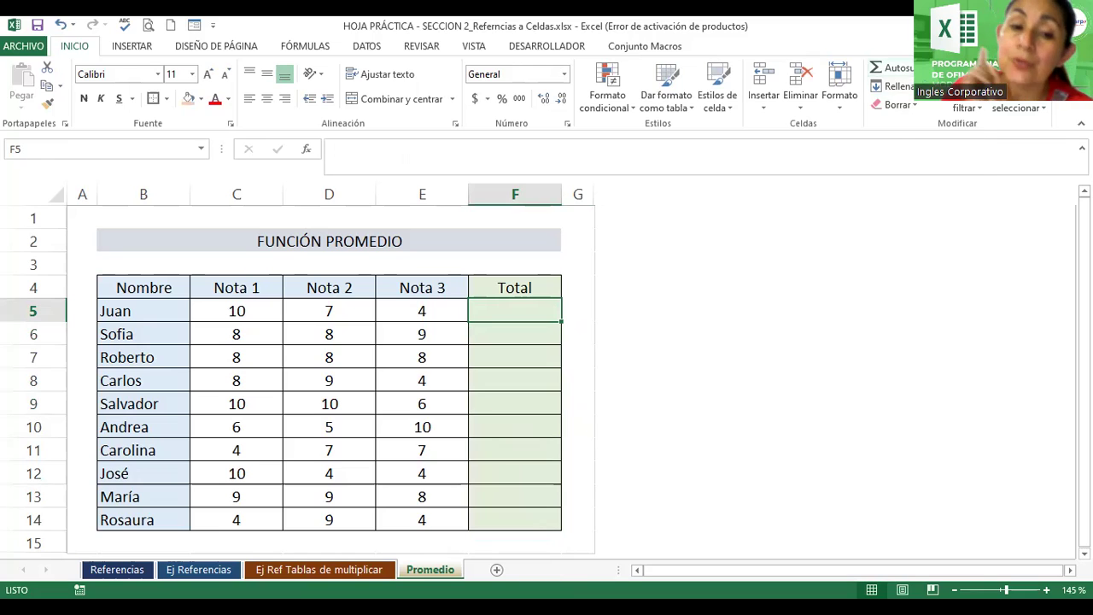
{"action": "left_click", "coordinate": [939, 68]}
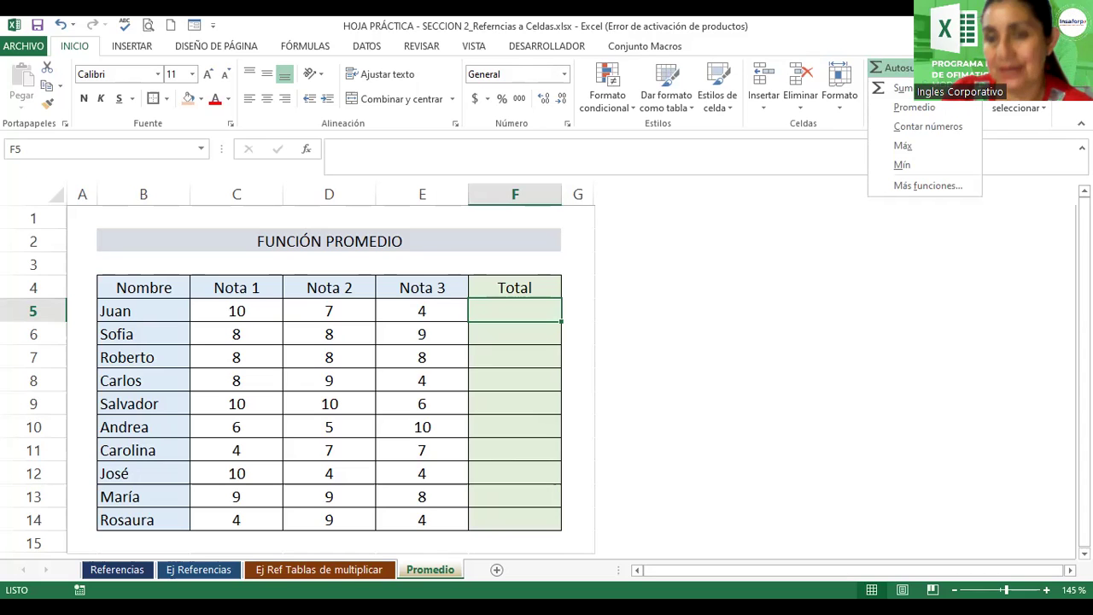
{"action": "left_click", "coordinate": [899, 109]}
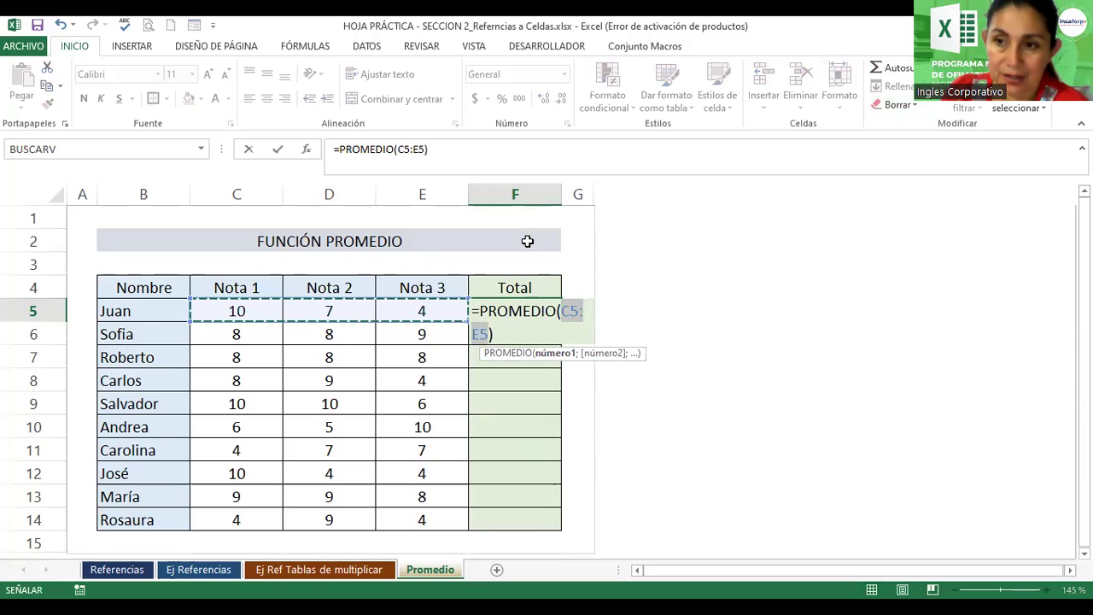
Confirm F5's average and copy it down to F14, e.g. 8.3333333 for Sofia
{"action": "left_click", "coordinate": [500, 334]}
{"action": "key", "text": "Return"}
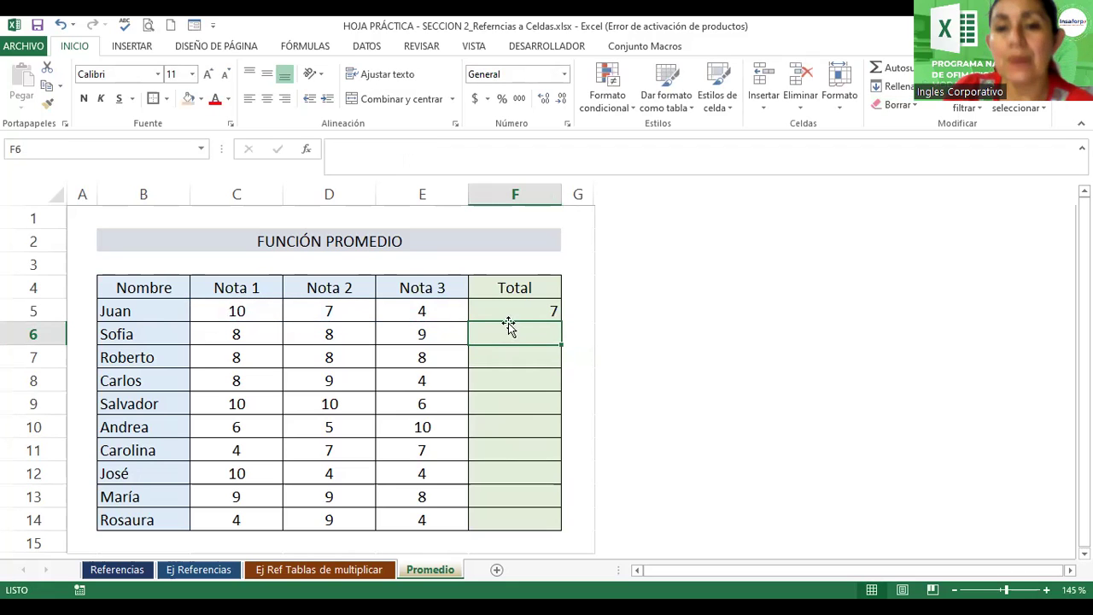
{"action": "left_click", "coordinate": [510, 309]}
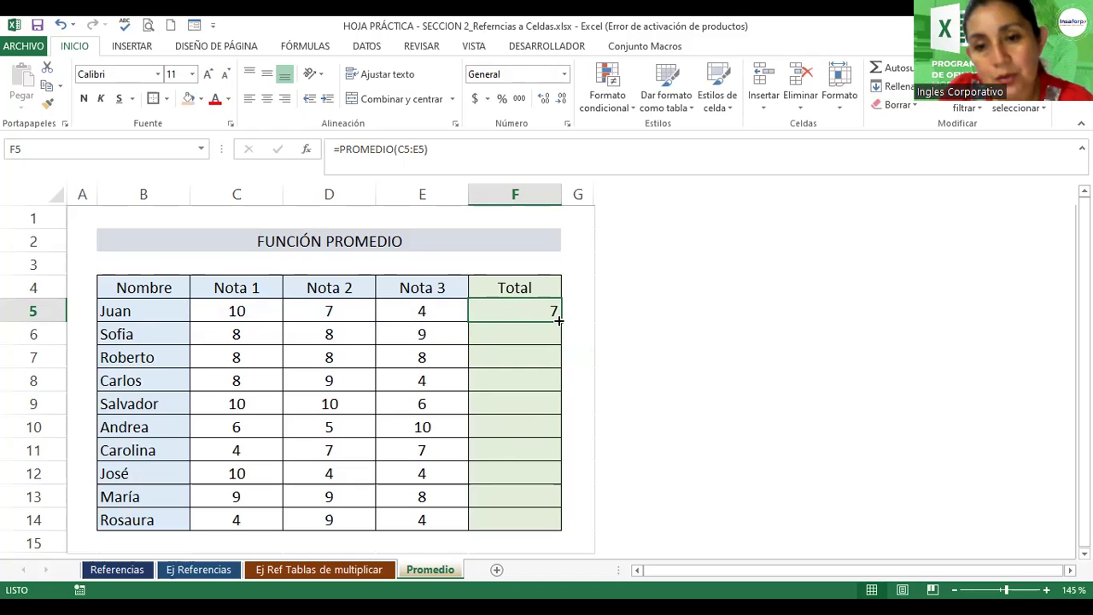
{"action": "left_click_drag", "start_coordinate": [560, 326], "coordinate": [559, 392]}
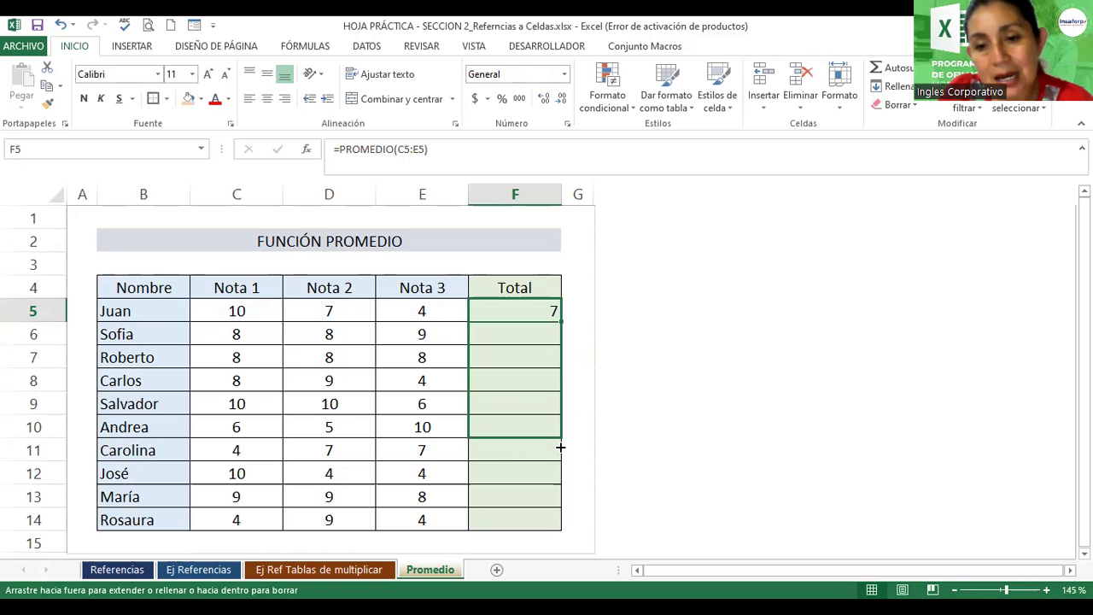
{"action": "left_click_drag", "start_coordinate": [560, 393], "coordinate": [562, 531]}
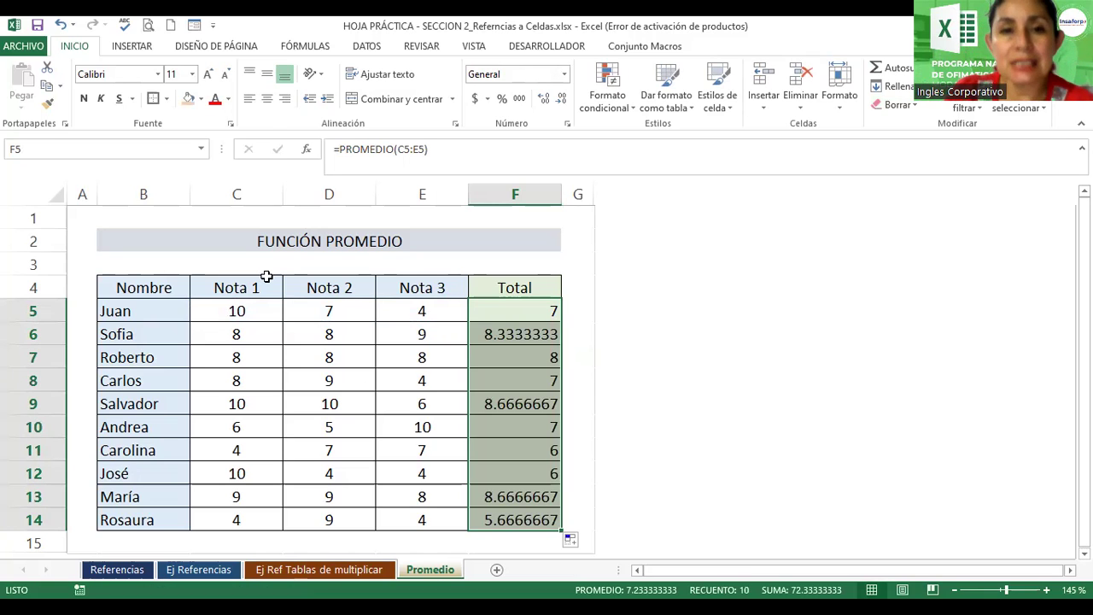
Centre and bold F5:F14, then reduce the averages to one decimal place
{"action": "left_click", "coordinate": [267, 104]}
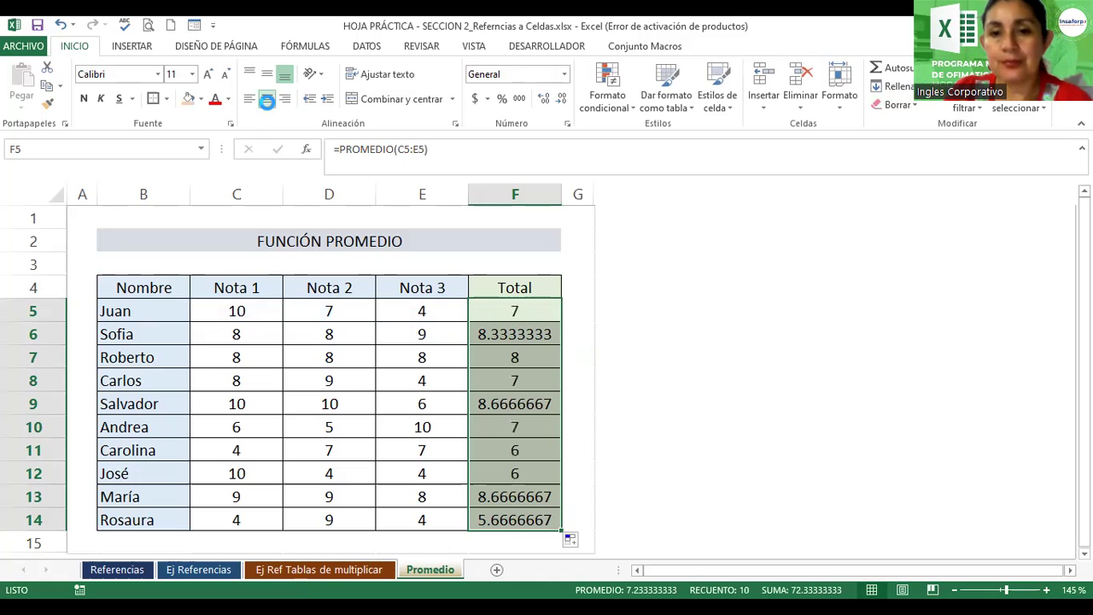
{"action": "left_click", "coordinate": [83, 100]}
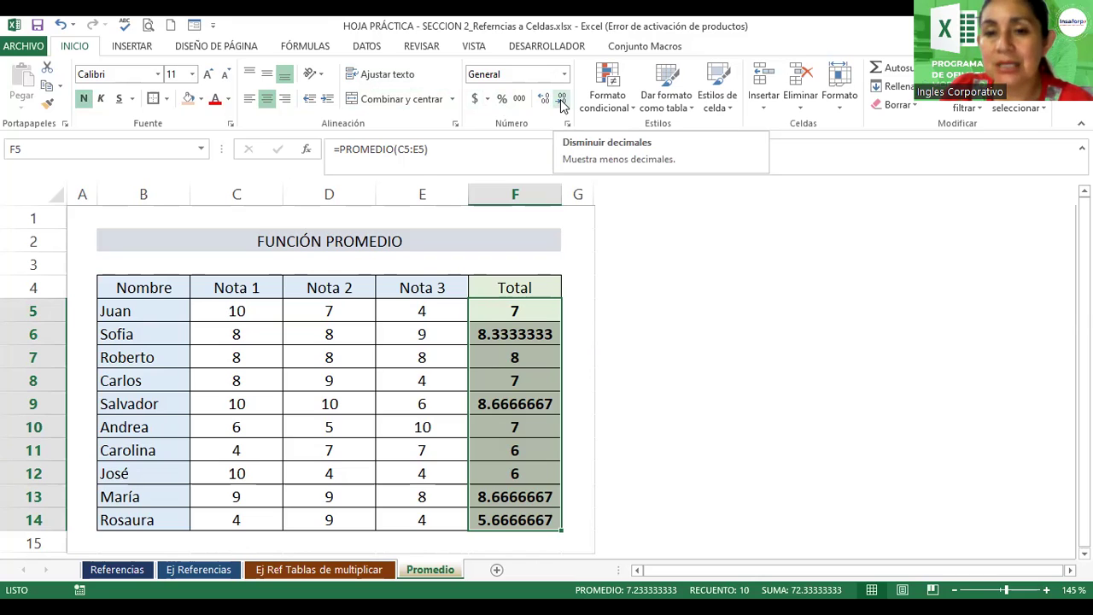
{"action": "left_click", "coordinate": [561, 100]}
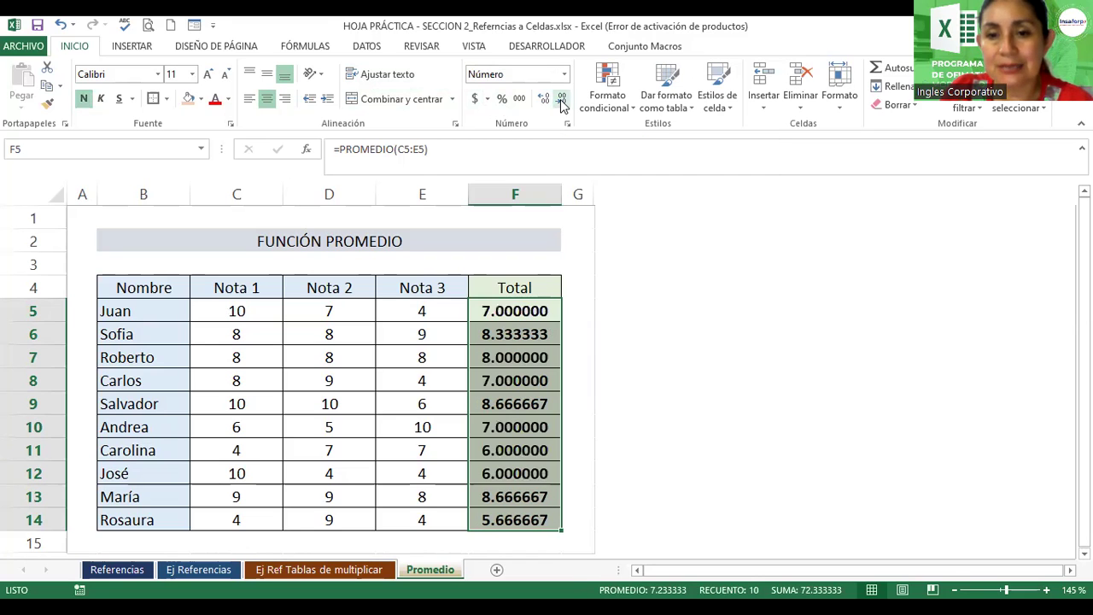
{"action": "left_click", "coordinate": [561, 100]}
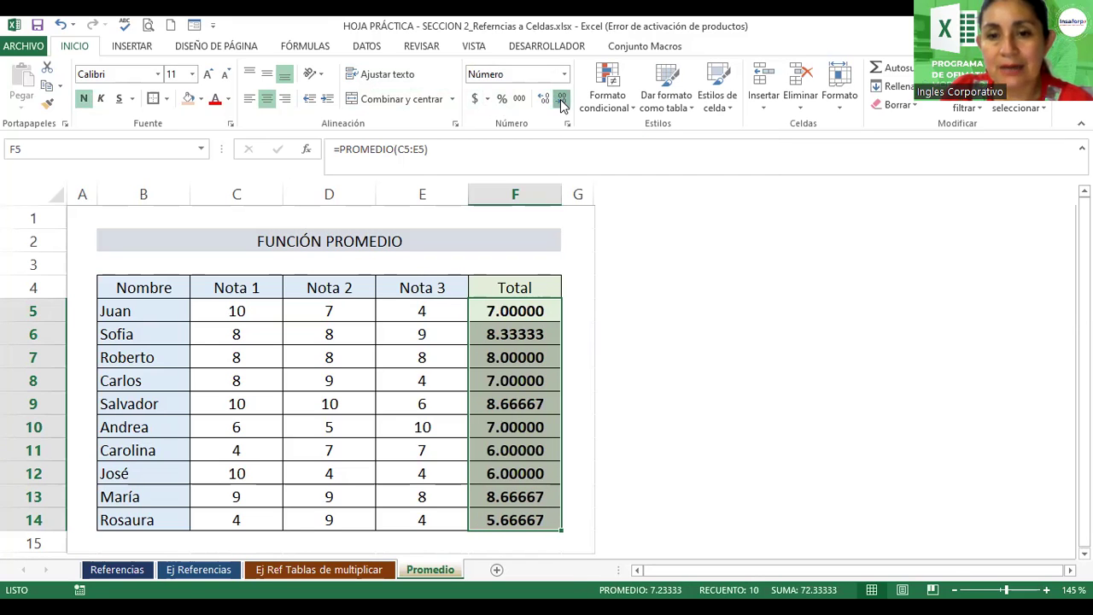
{"action": "left_click", "coordinate": [561, 100]}
{"action": "left_click", "coordinate": [561, 100]}
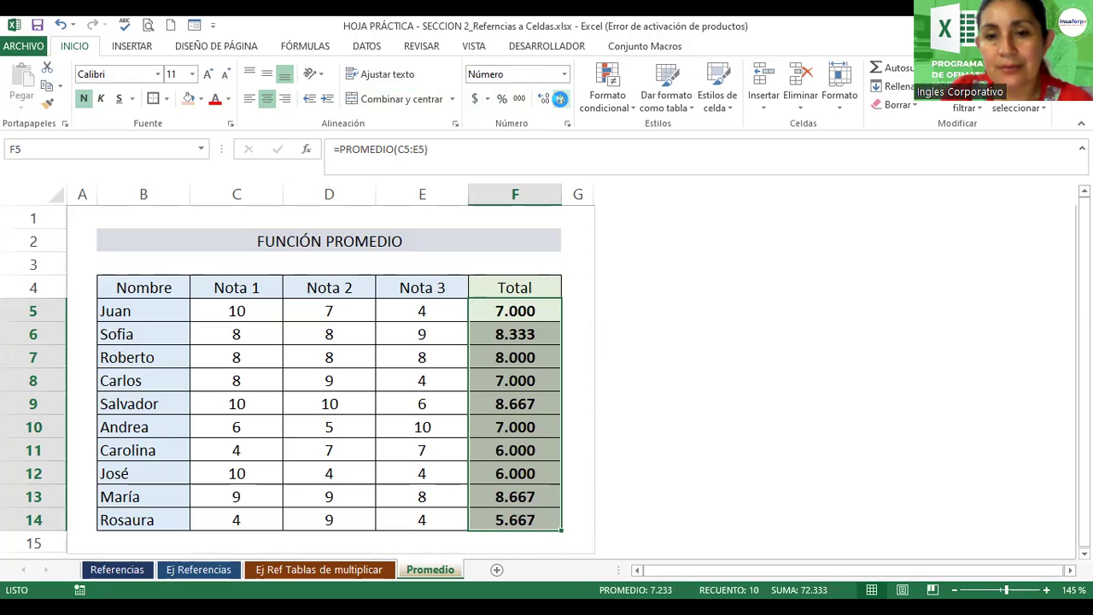
{"action": "left_click", "coordinate": [561, 100]}
{"action": "left_click", "coordinate": [562, 100]}
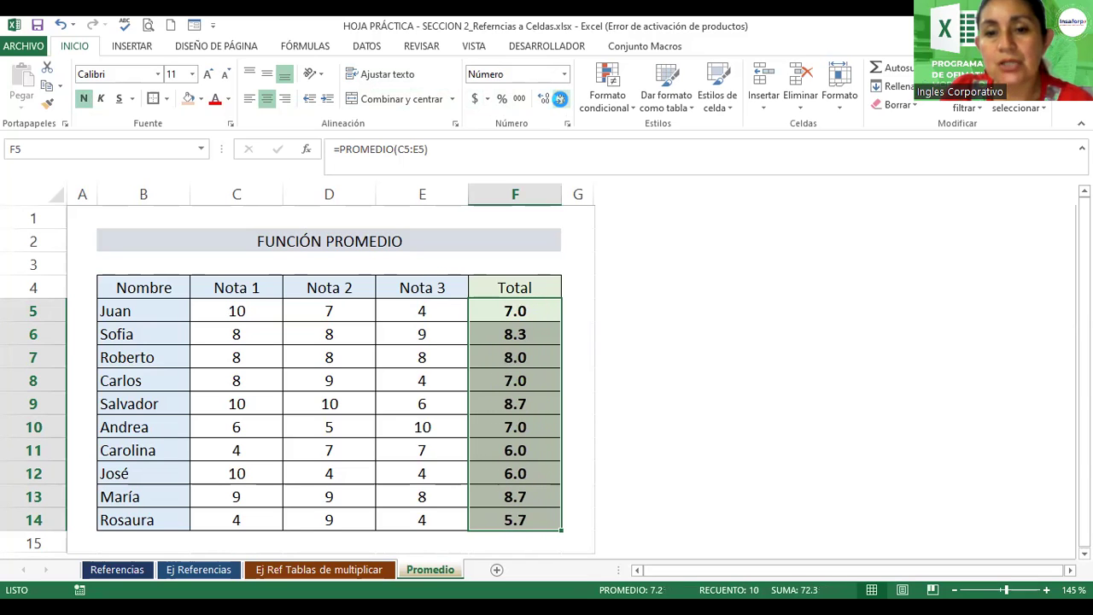
{"action": "left_click", "coordinate": [561, 100]}
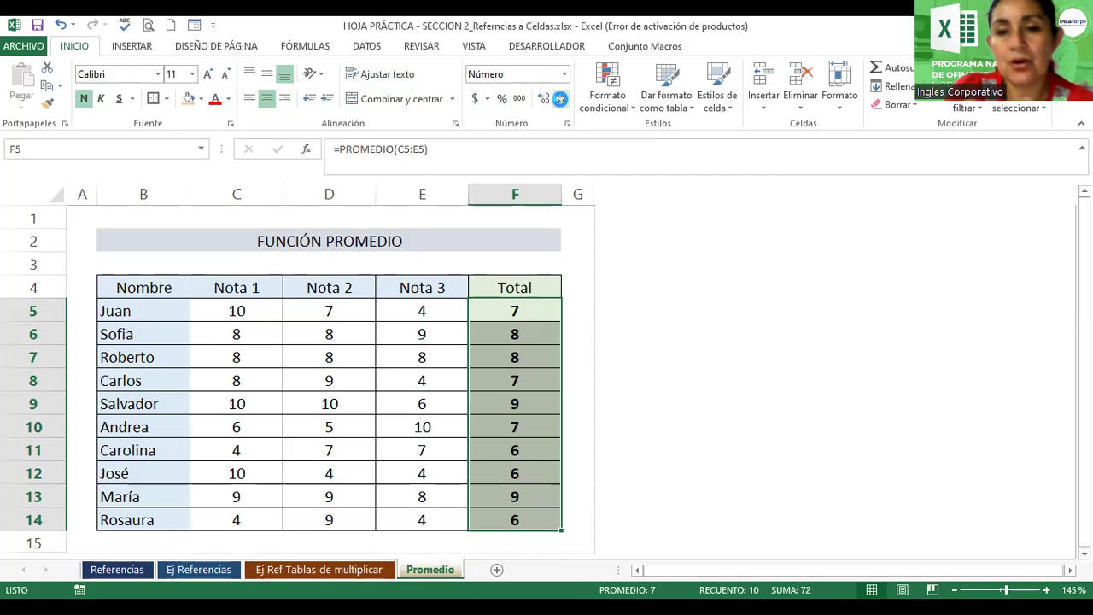
Undo the decimal changes and return the Total values to General number format
{"action": "key", "text": "ctrl+z"}
{"action": "left_click", "coordinate": [562, 100]}
{"action": "left_click", "coordinate": [561, 100]}
{"action": "left_click", "coordinate": [559, 99]}
{"action": "left_click", "coordinate": [560, 99]}
{"action": "left_click", "coordinate": [560, 99]}
{"action": "key", "text": "ctrl+shift+asciitilde"}
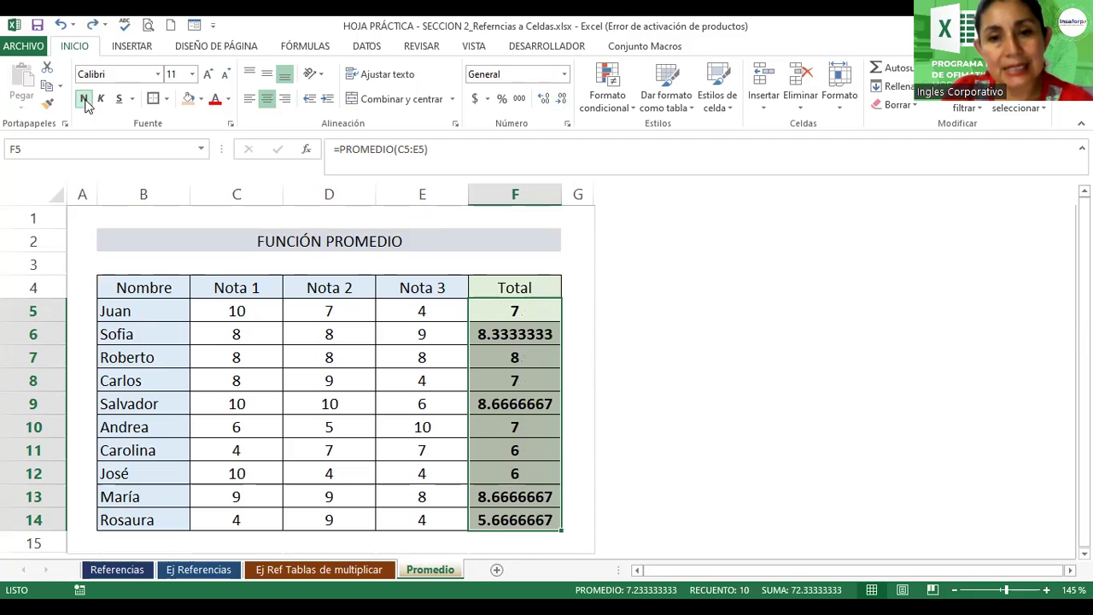
Italicise the Total averages and round them to whole numbers, e.g. 8 and 6
{"action": "left_click", "coordinate": [100, 99]}
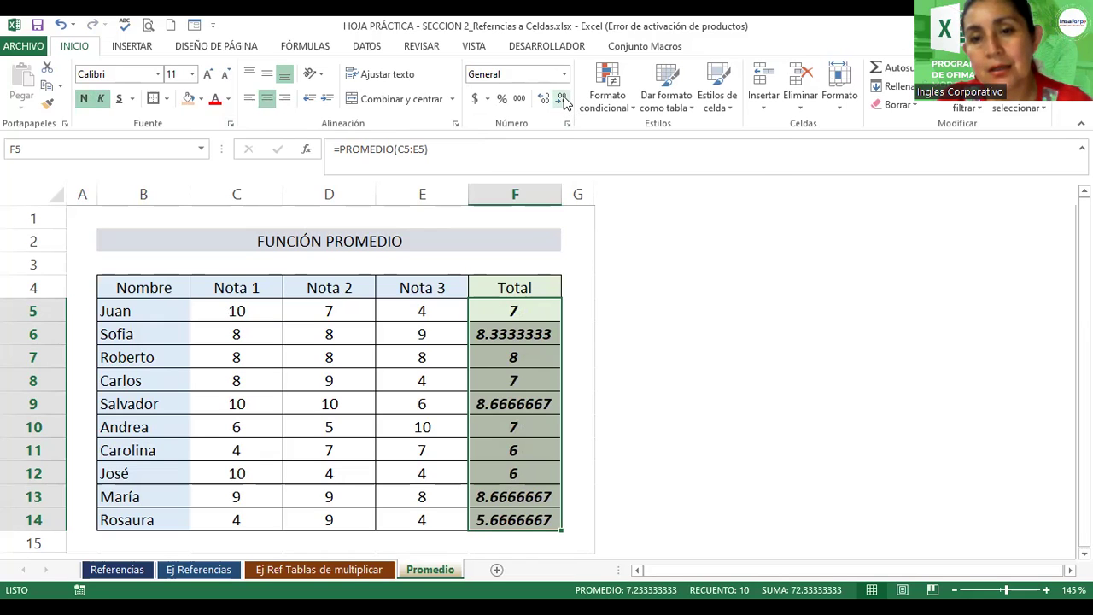
{"action": "left_click", "coordinate": [564, 99]}
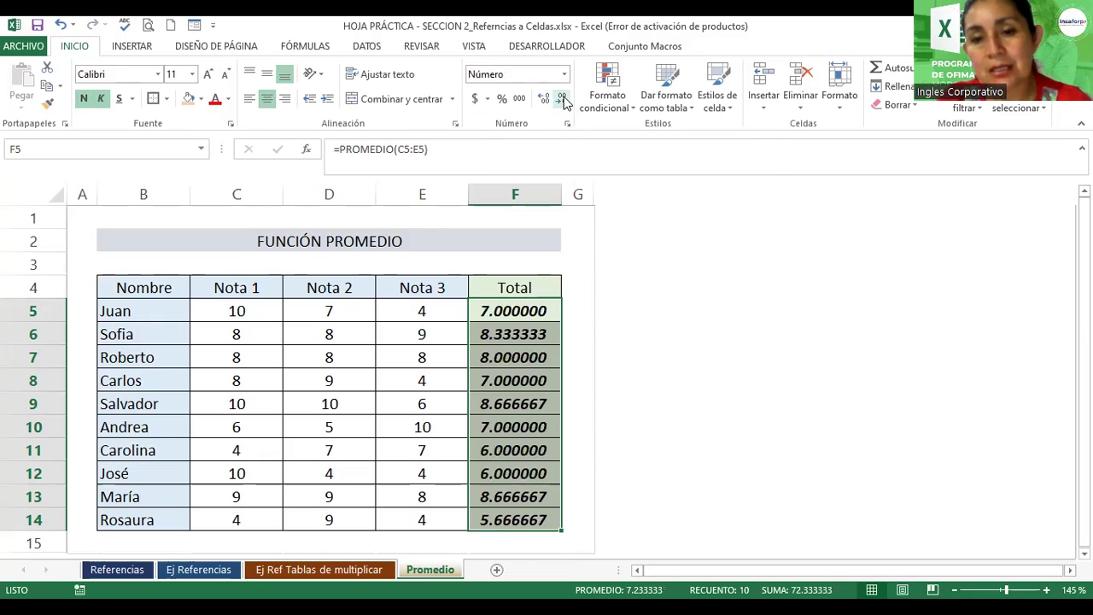
{"action": "left_click", "coordinate": [564, 99]}
{"action": "left_click", "coordinate": [564, 99]}
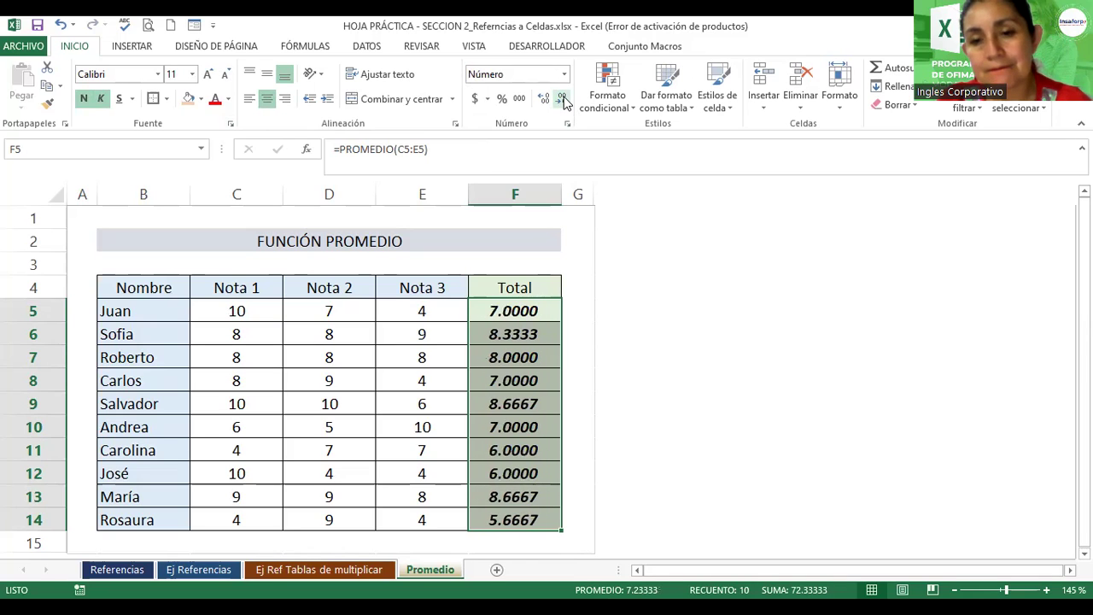
{"action": "left_click", "coordinate": [564, 99]}
{"action": "left_click", "coordinate": [564, 99]}
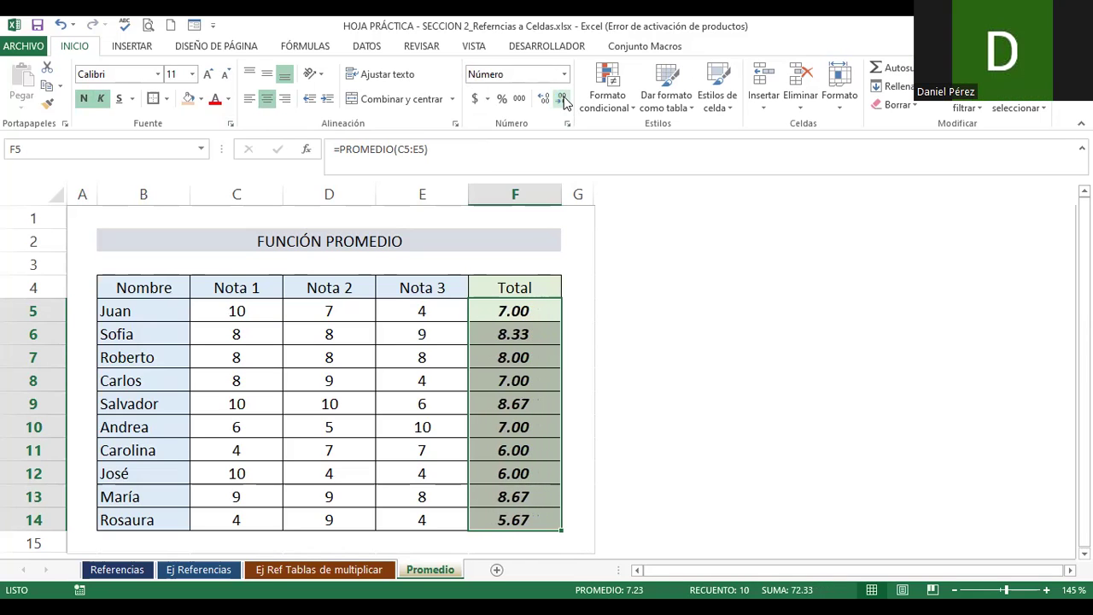
{"action": "left_click", "coordinate": [564, 99]}
{"action": "left_click", "coordinate": [564, 99]}
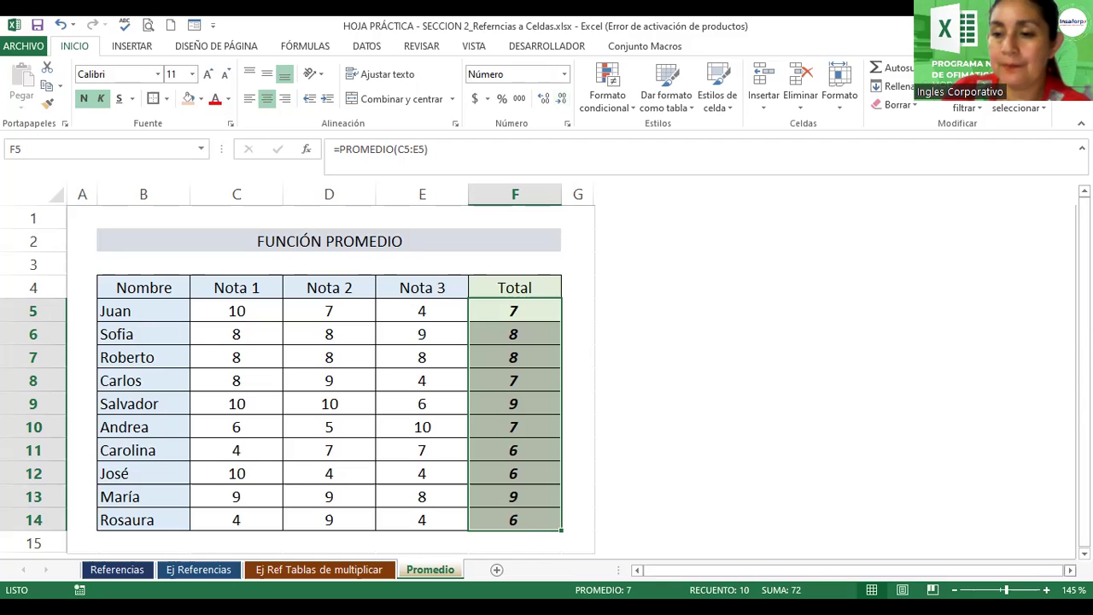
Widen column G to about 28.14 (202 pixels)
{"action": "scroll", "coordinate": [298, 374], "scroll_direction": "down", "scroll_amount": 1}
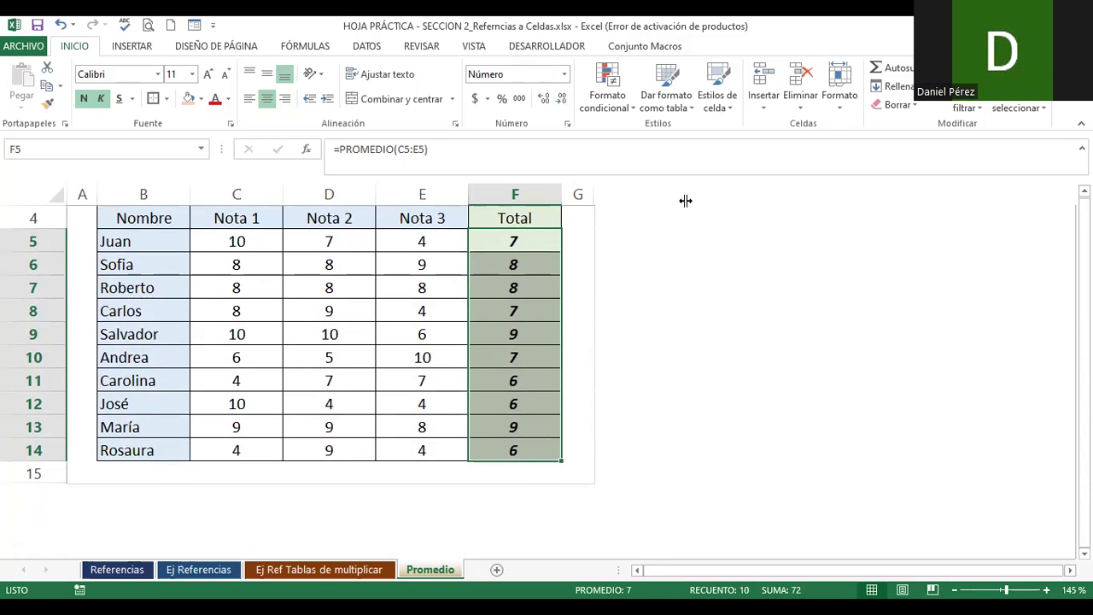
{"action": "left_click_drag", "start_coordinate": [685, 201], "coordinate": [687, 201]}
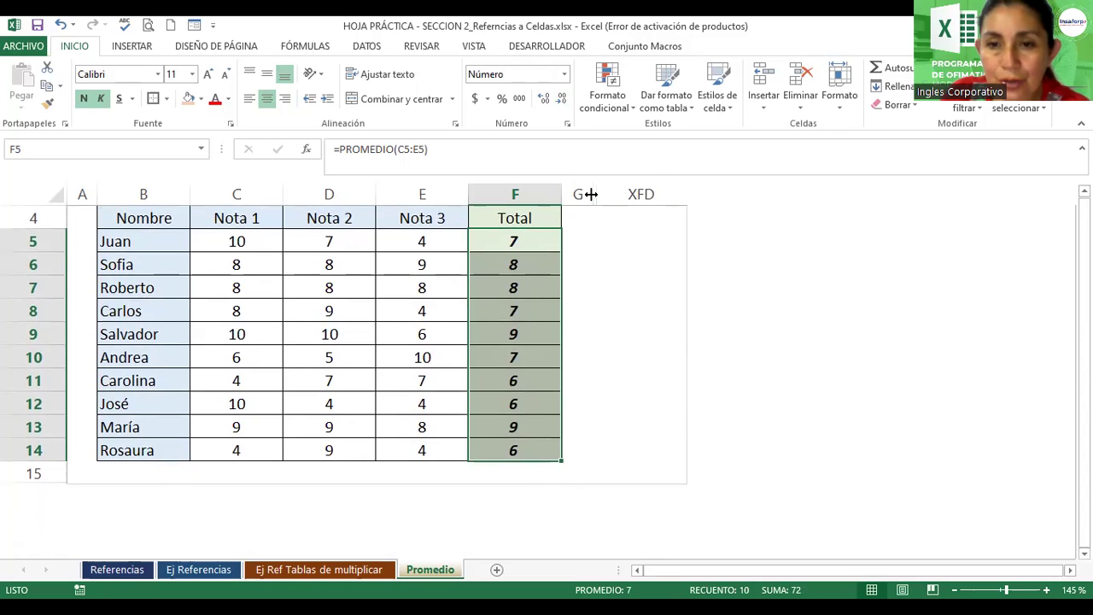
{"action": "left_click_drag", "start_coordinate": [649, 205], "coordinate": [679, 199]}
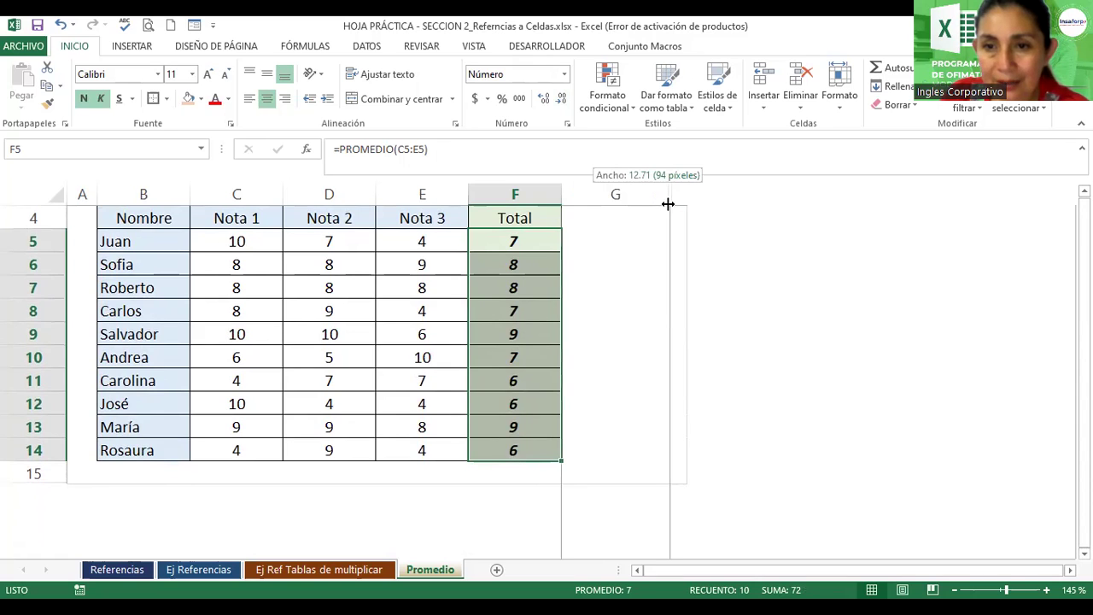
{"action": "left_click_drag", "start_coordinate": [764, 193], "coordinate": [803, 193]}
Draw a blue Doble onda shape from the Formas gallery in column G
{"action": "left_click", "coordinate": [678, 244]}
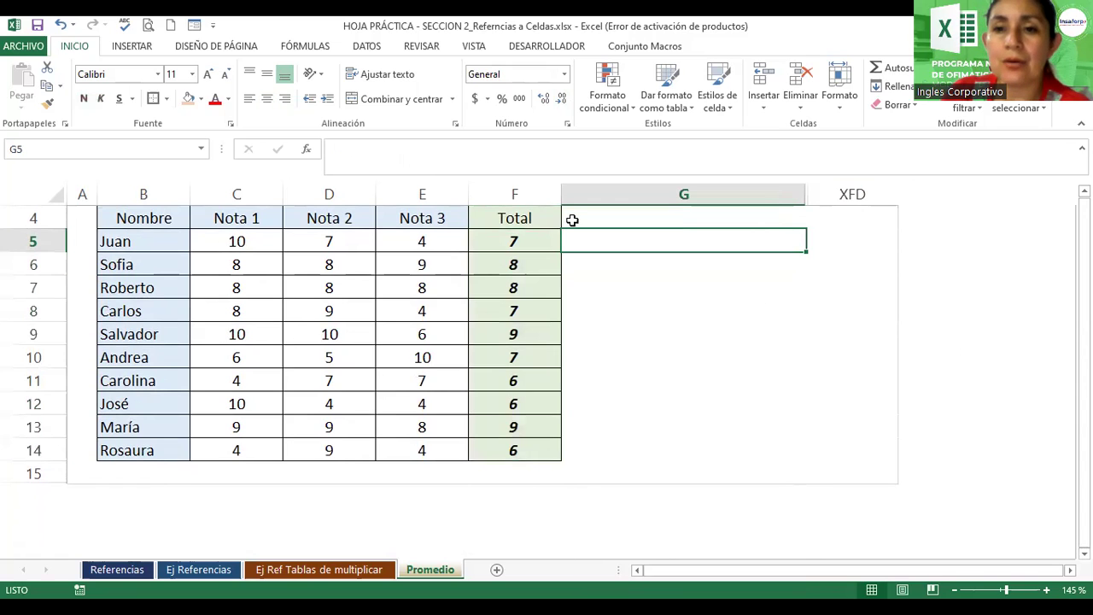
{"action": "left_click", "coordinate": [132, 45]}
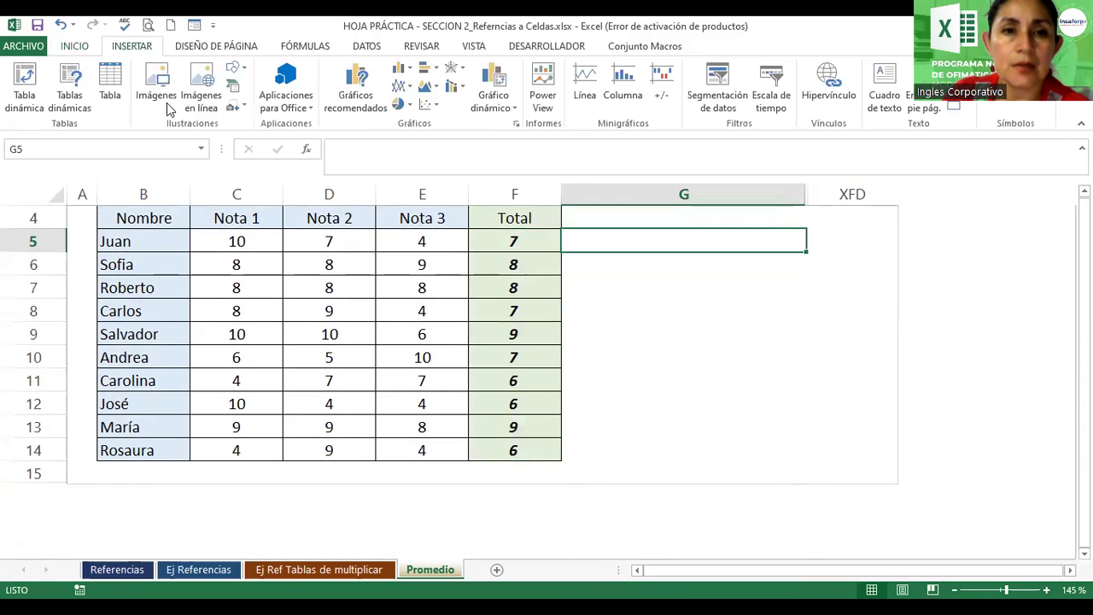
{"action": "left_click", "coordinate": [244, 72]}
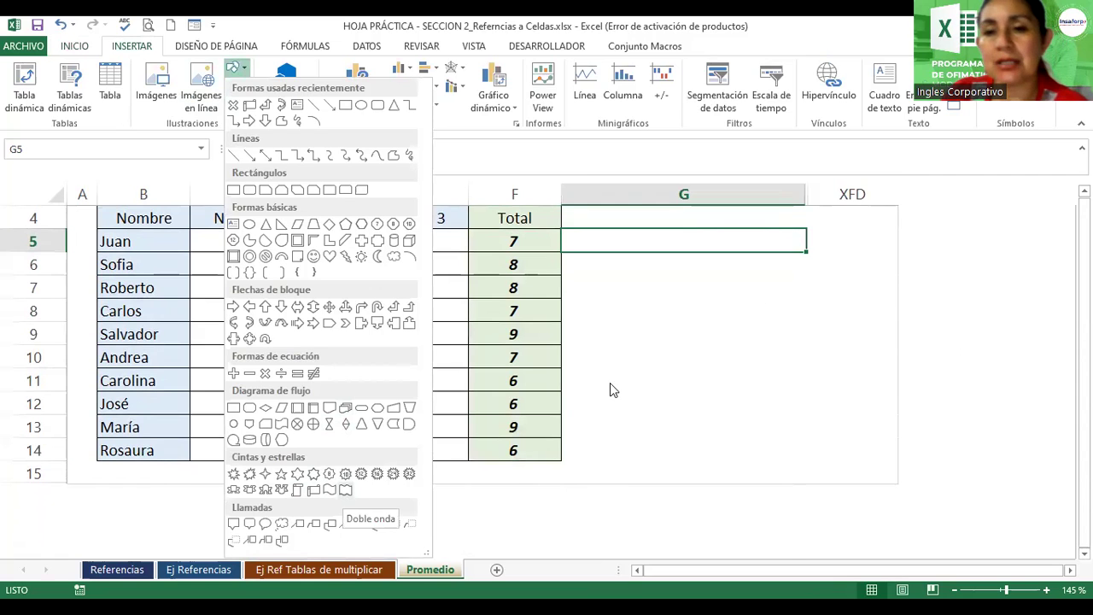
{"action": "left_click_drag", "start_coordinate": [601, 276], "coordinate": [870, 399]}
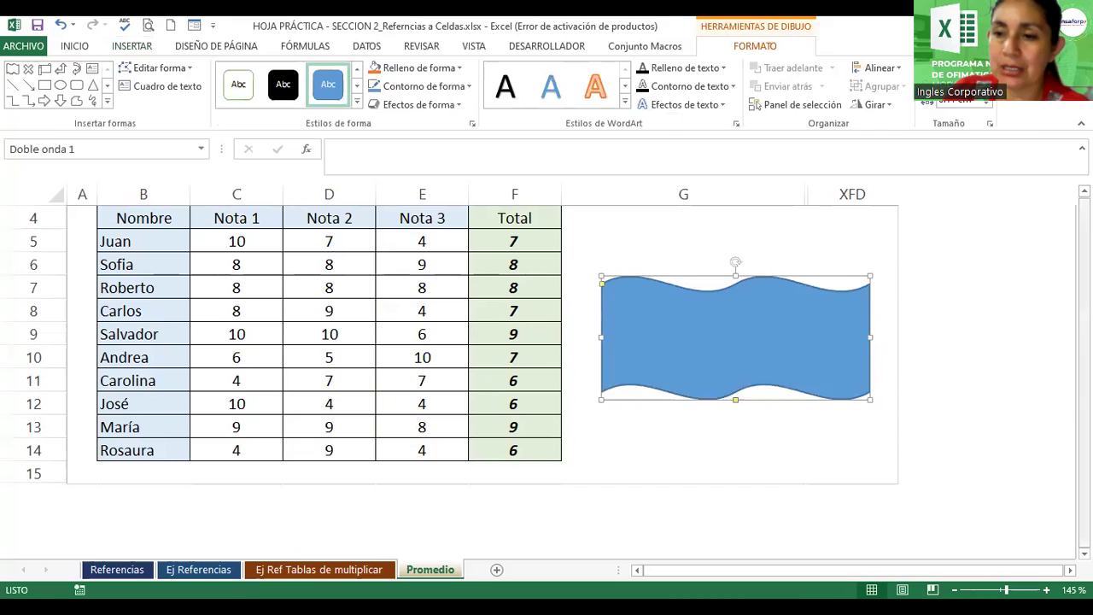
Enter the heading 'Control de Notas' in cell B3
{"action": "scroll", "coordinate": [1025, 336], "scroll_direction": "up", "scroll_amount": 1}
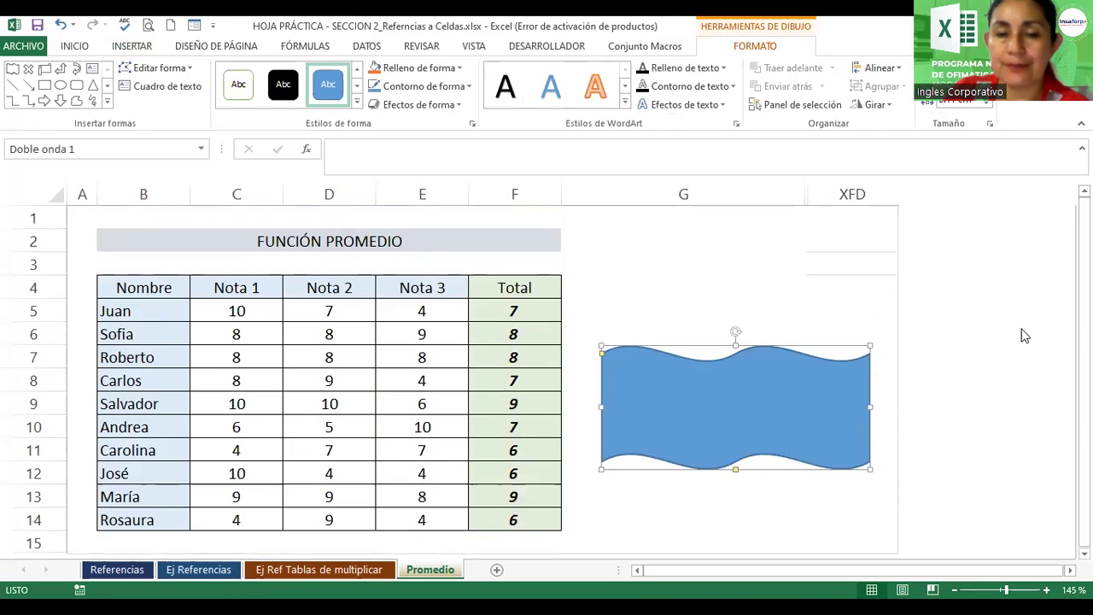
{"action": "left_click", "coordinate": [359, 260]}
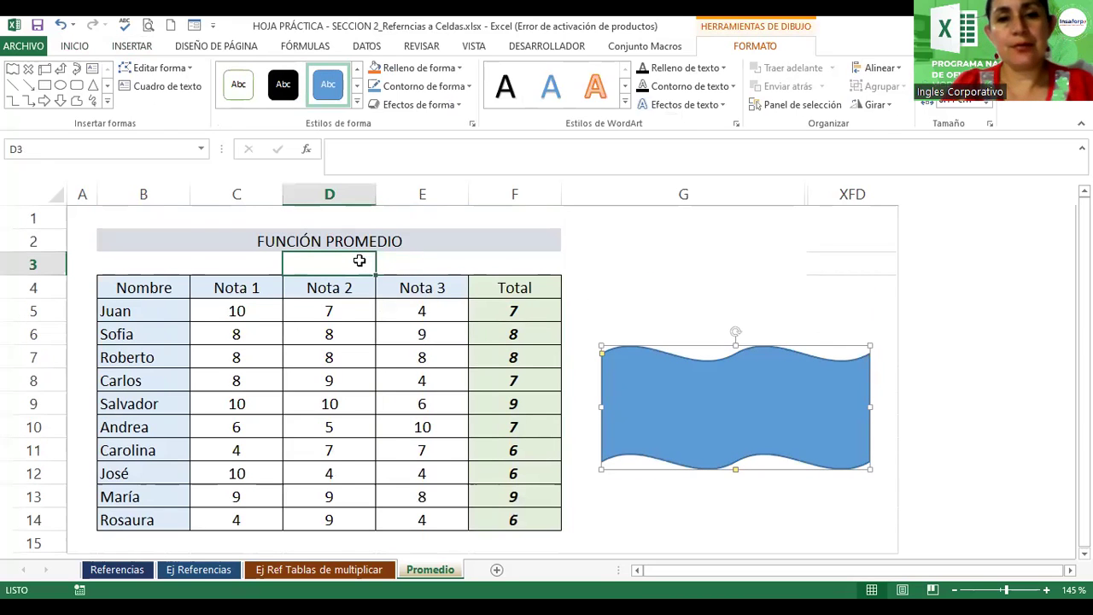
{"action": "left_click", "coordinate": [116, 264]}
{"action": "type", "text": "Control de Notas"}
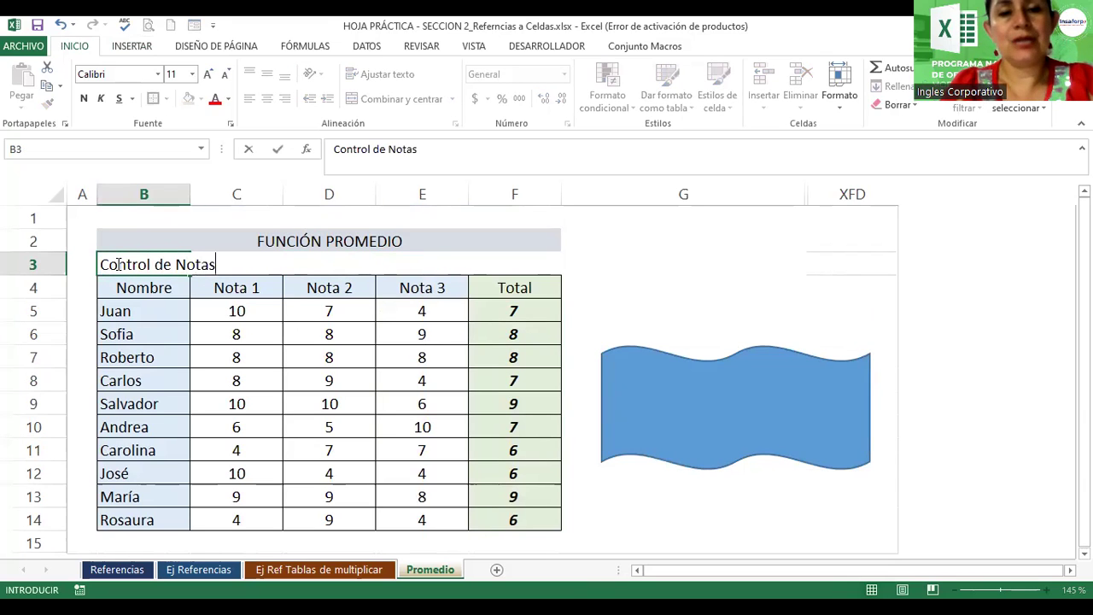
{"action": "key", "text": "ctrl+Return"}
Select B3 through F3 for the heading
{"action": "left_click", "coordinate": [128, 282]}
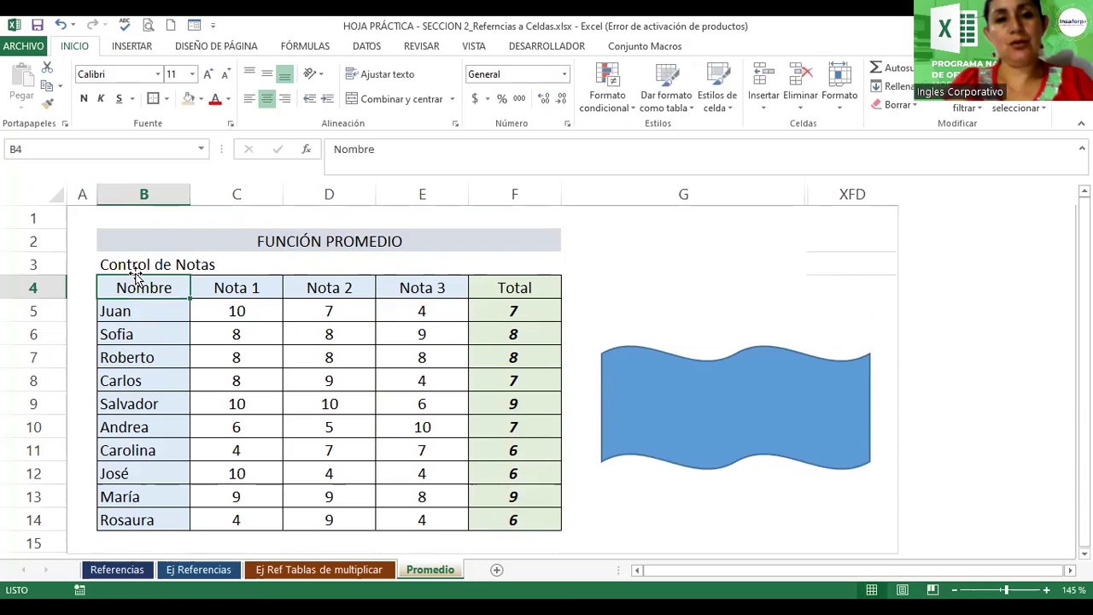
{"action": "left_click", "coordinate": [133, 269]}
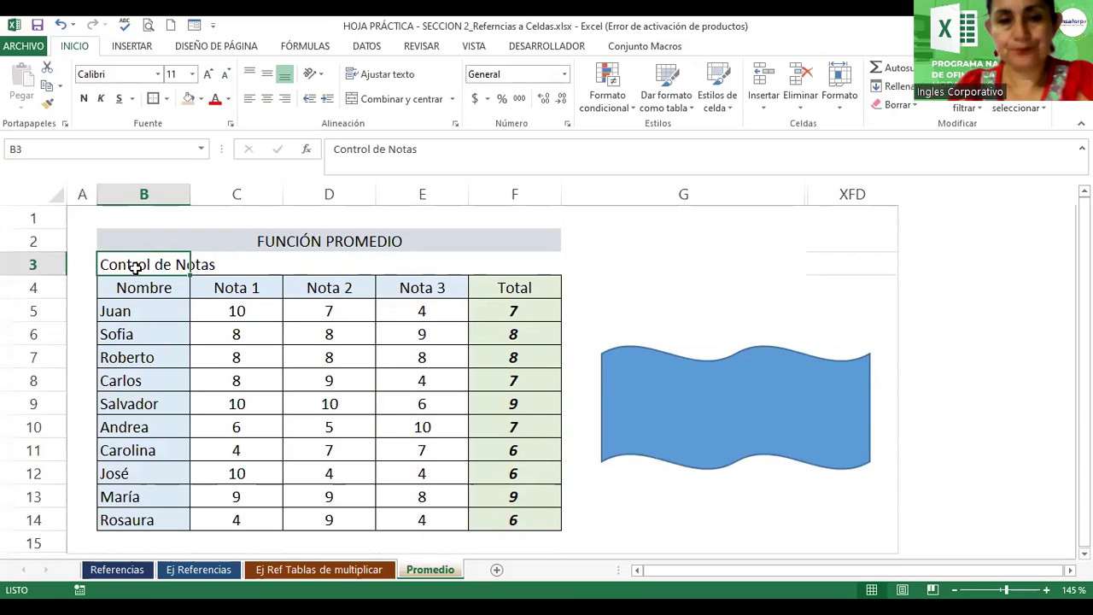
{"action": "left_click_drag", "start_coordinate": [137, 267], "coordinate": [370, 259]}
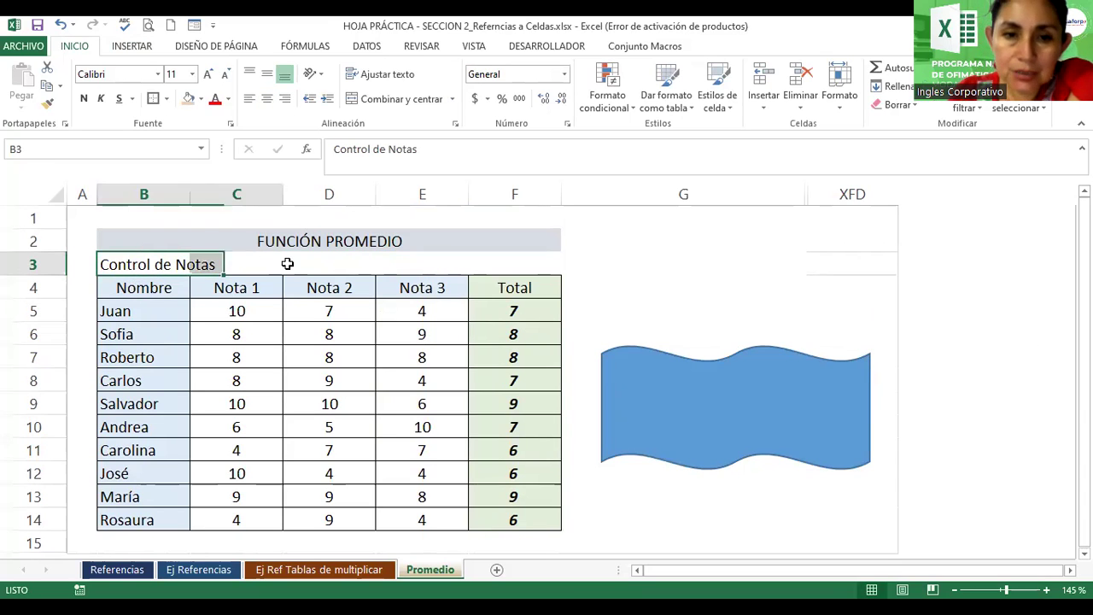
{"action": "left_click_drag", "start_coordinate": [447, 260], "coordinate": [547, 260]}
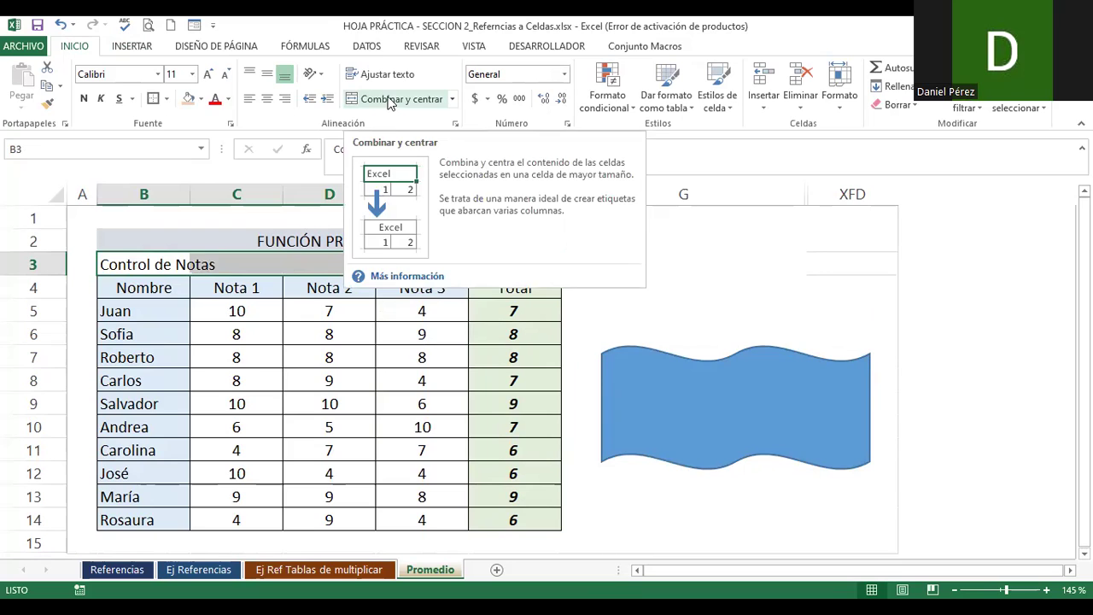
Merge and centre B3:F3, then enlarge the heading font three sizes
{"action": "left_click", "coordinate": [389, 100]}
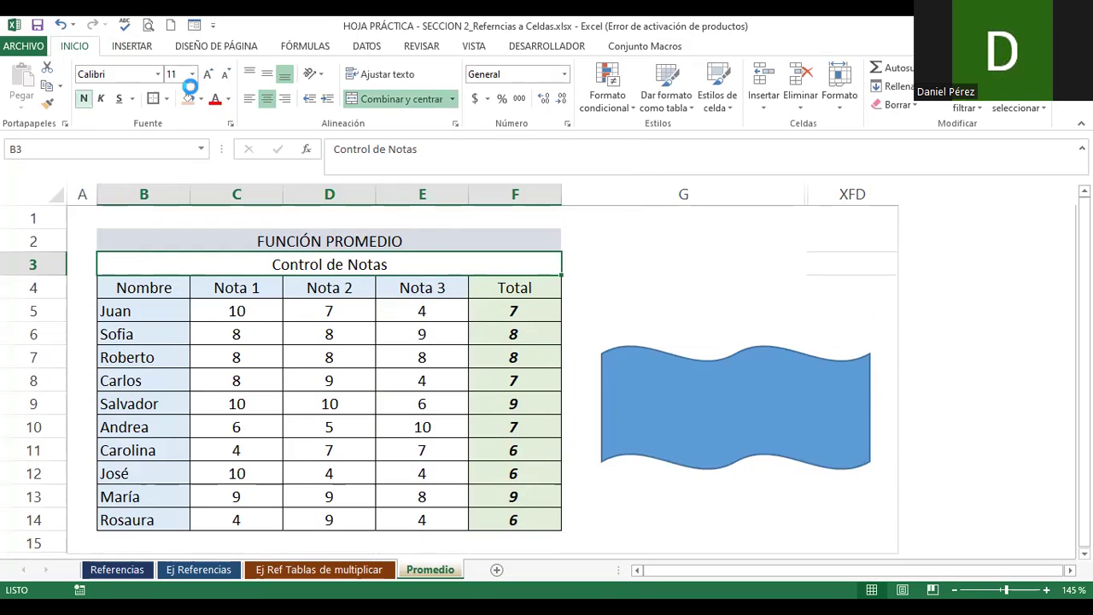
{"action": "left_click", "coordinate": [210, 76]}
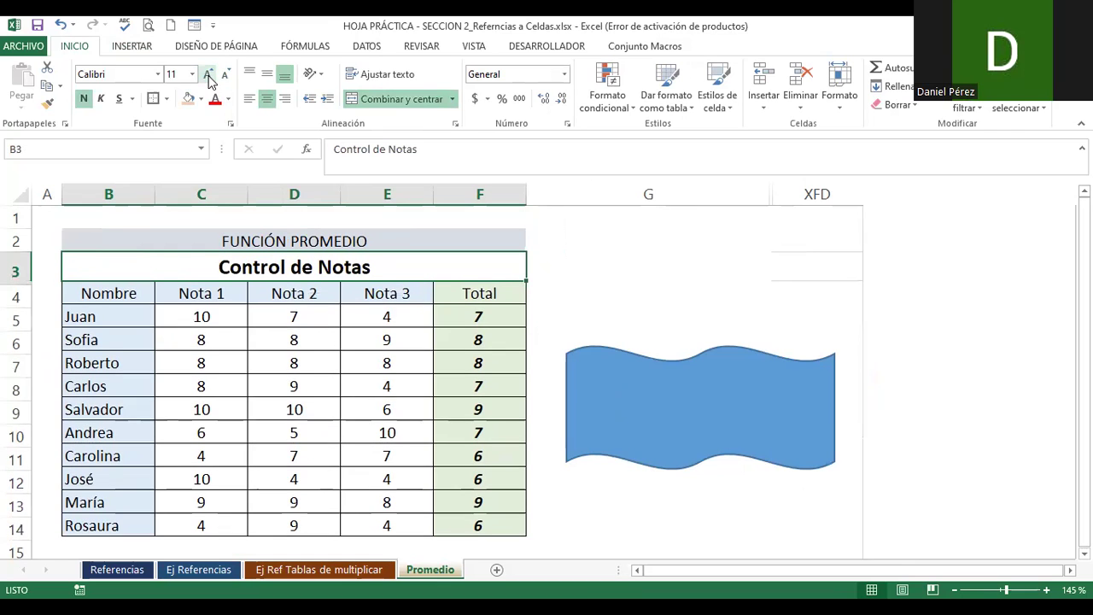
{"action": "left_click", "coordinate": [210, 75]}
{"action": "left_click", "coordinate": [209, 75]}
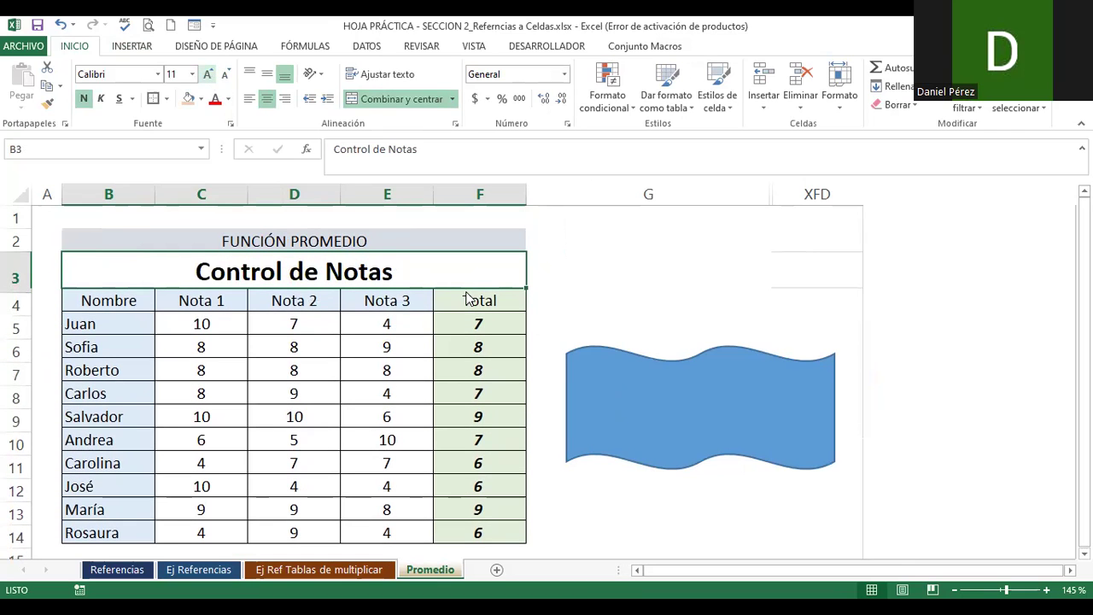
Fill F4:F14 orange and set its text colour to yellow
{"action": "left_click_drag", "start_coordinate": [496, 306], "coordinate": [496, 416]}
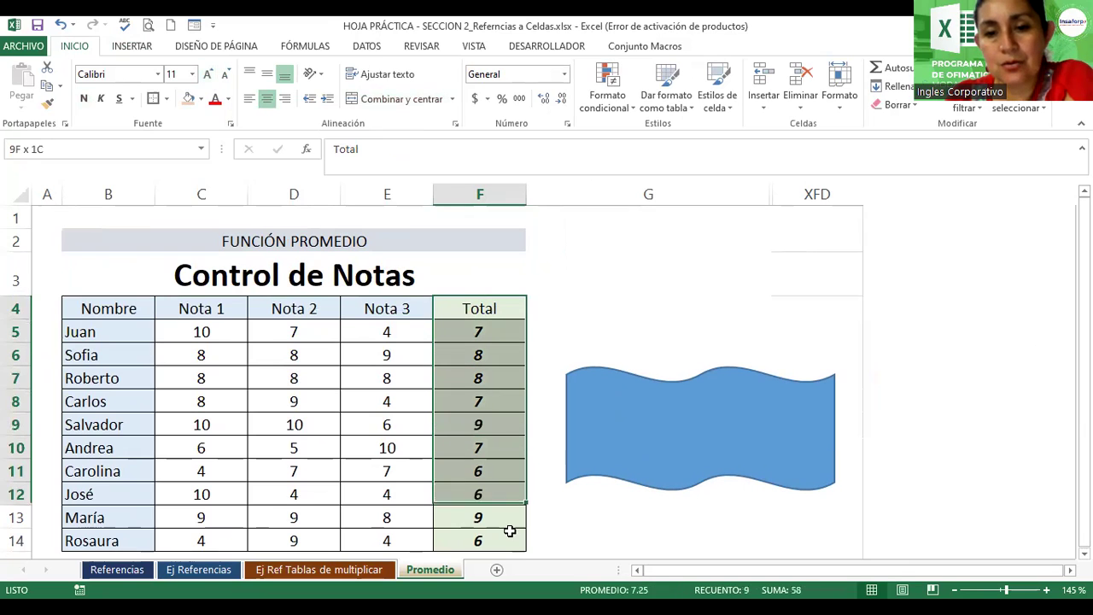
{"action": "left_click_drag", "start_coordinate": [497, 416], "coordinate": [500, 547]}
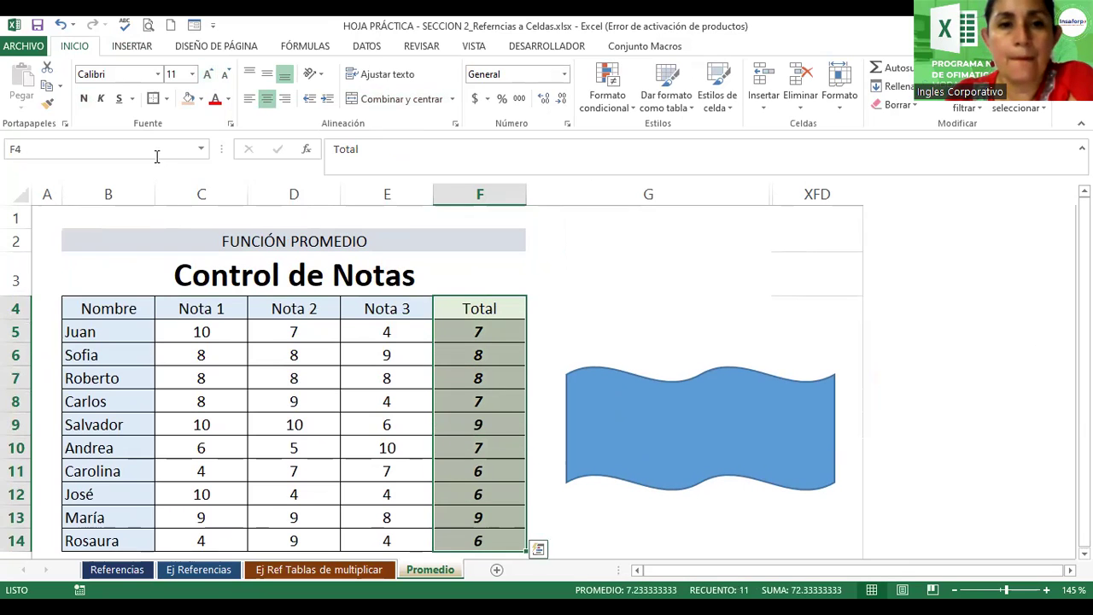
{"action": "left_click", "coordinate": [202, 99]}
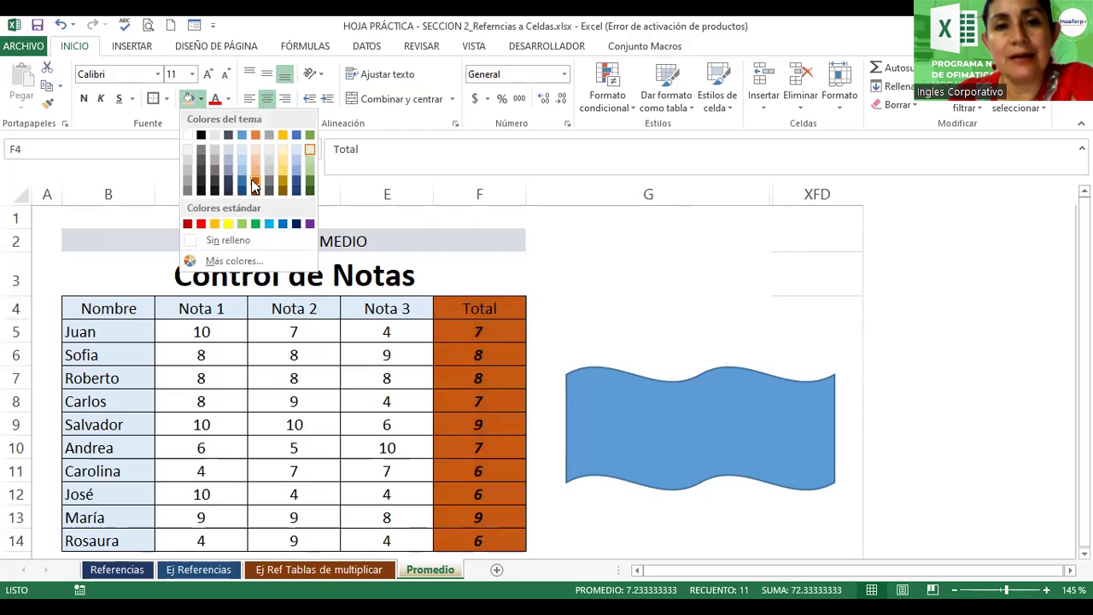
{"action": "left_click", "coordinate": [241, 102]}
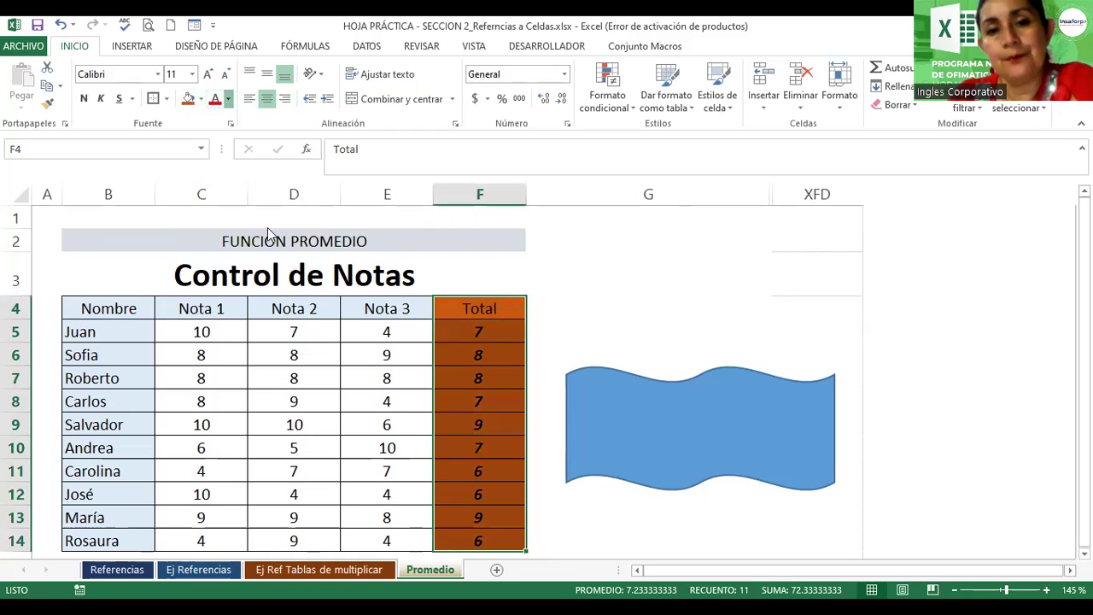
{"action": "left_click", "coordinate": [228, 99]}
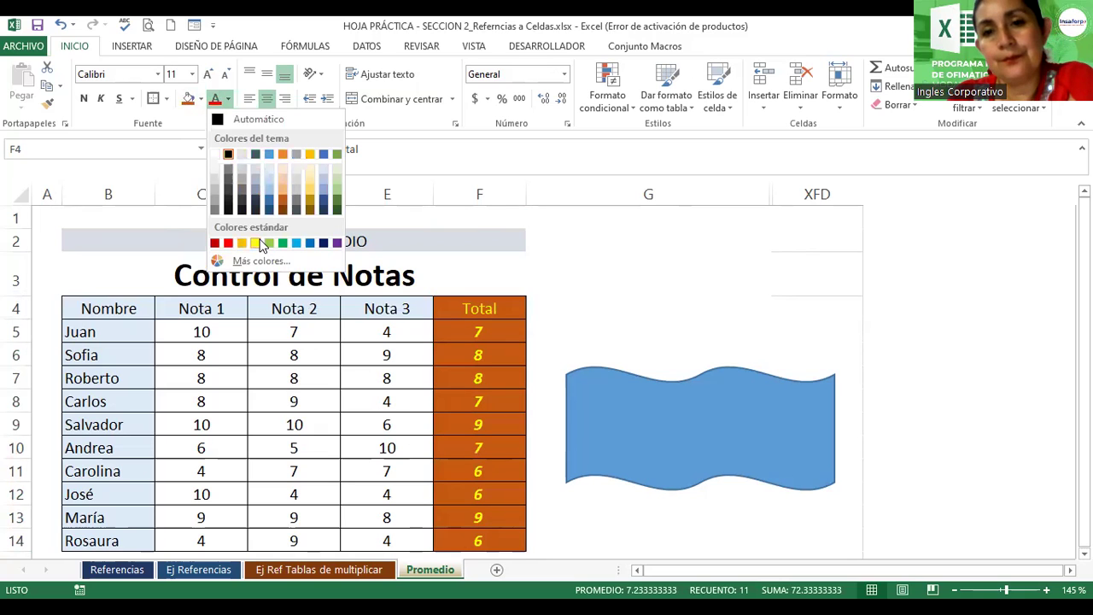
{"action": "left_click", "coordinate": [260, 244]}
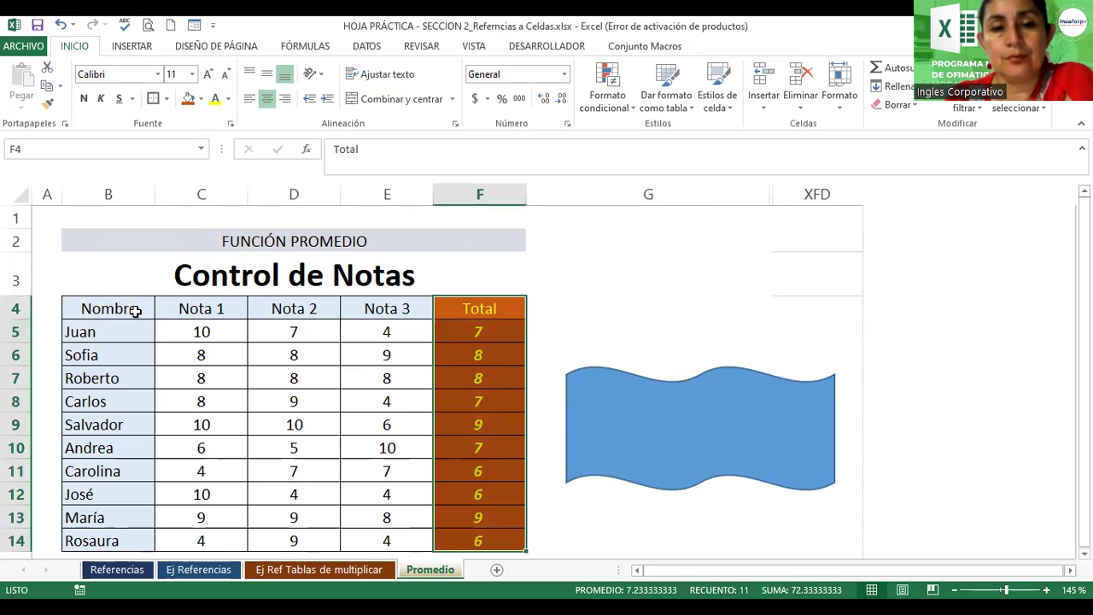
Bold the B4:E4 header labels, italicize the student names in B5:B14, and select the Total averages F5:F14
{"action": "left_click_drag", "start_coordinate": [135, 311], "coordinate": [376, 310]}
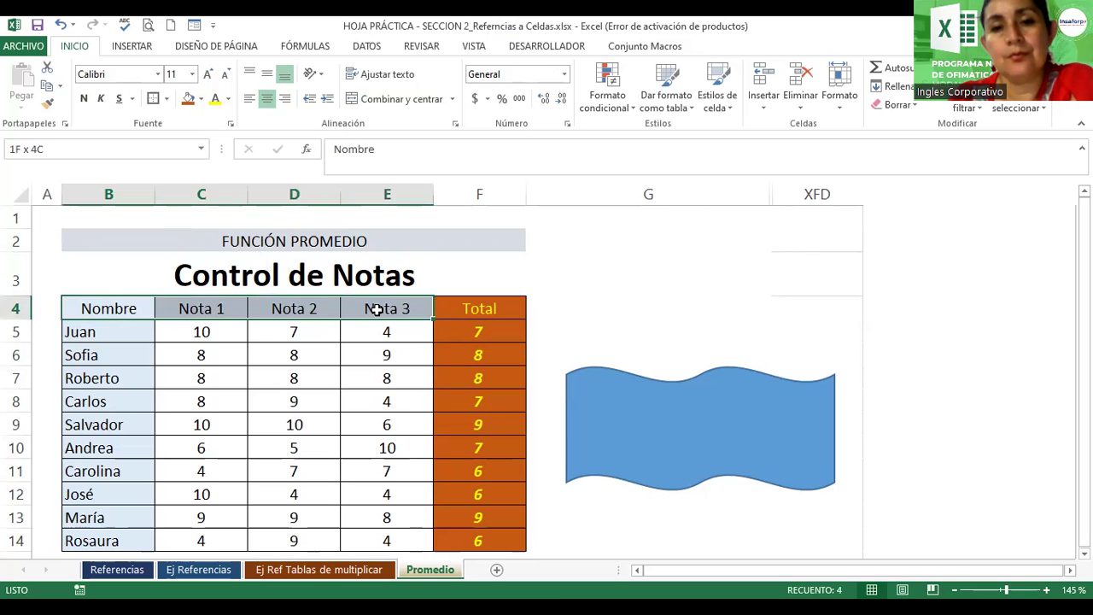
{"action": "left_click", "coordinate": [84, 99]}
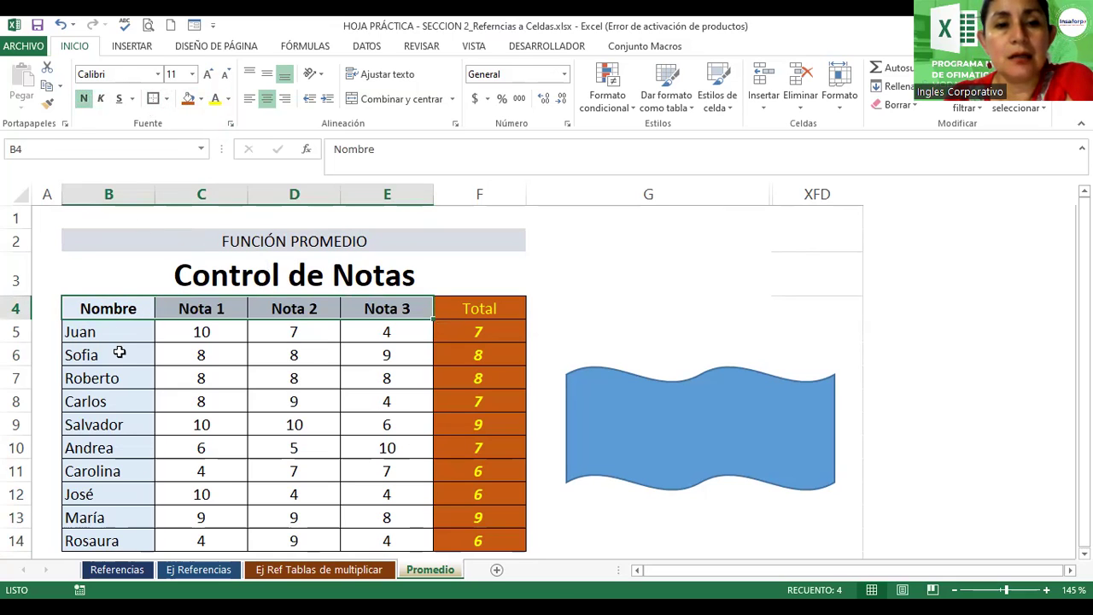
{"action": "left_click_drag", "start_coordinate": [111, 331], "coordinate": [110, 523]}
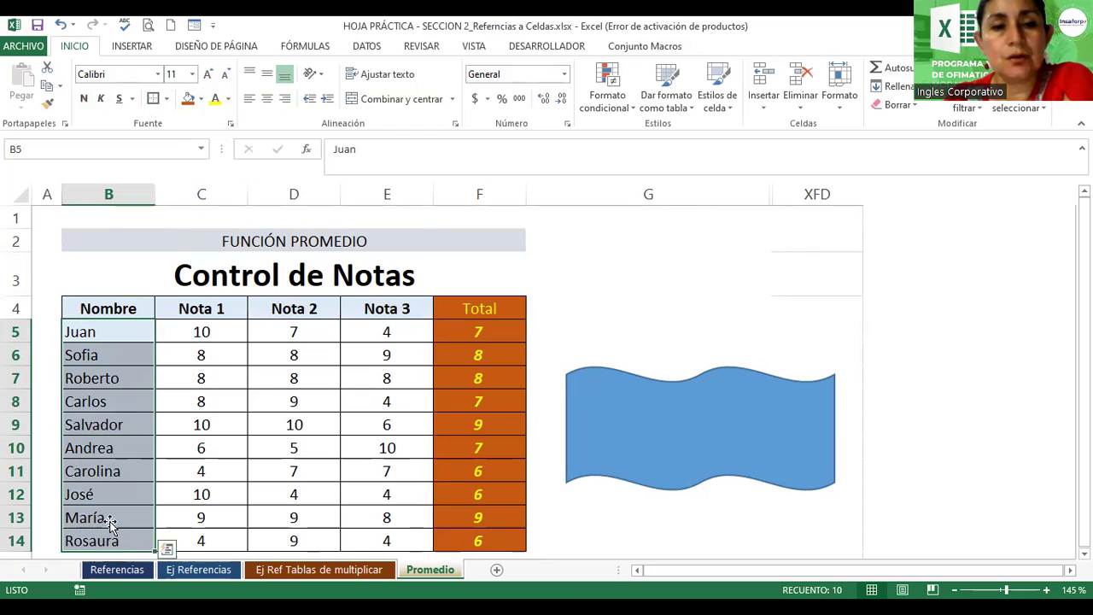
{"action": "left_click", "coordinate": [102, 98]}
{"action": "left_click", "coordinate": [452, 350]}
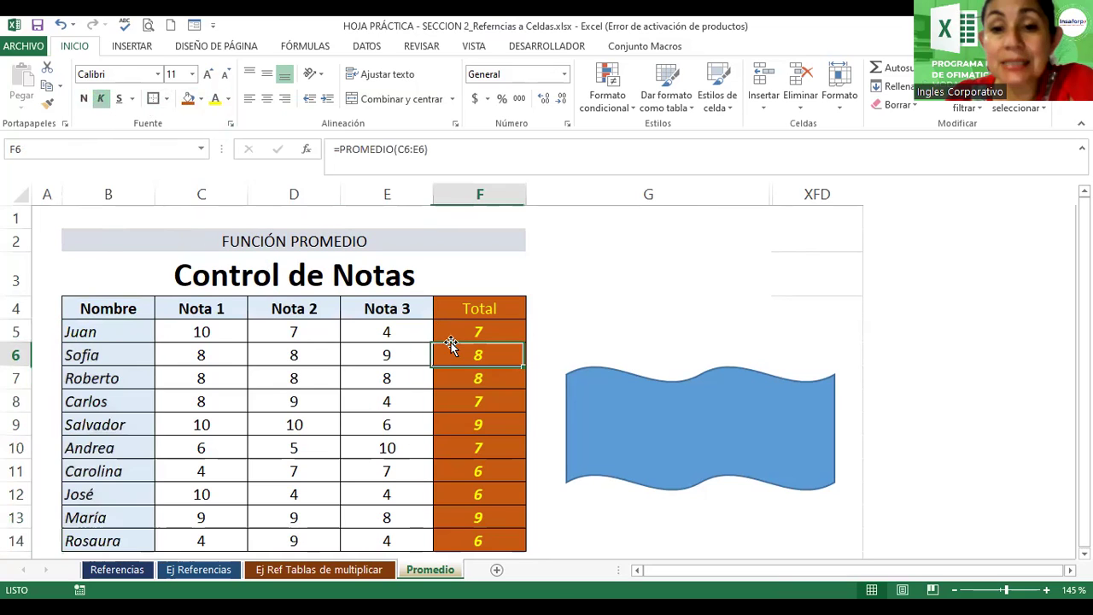
{"action": "mouse_move", "coordinate": [492, 334]}
{"action": "left_mouse_down"}
{"action": "mouse_move", "coordinate": [506, 558]}
{"action": "mouse_move", "coordinate": [503, 544]}
{"action": "left_mouse_up"}
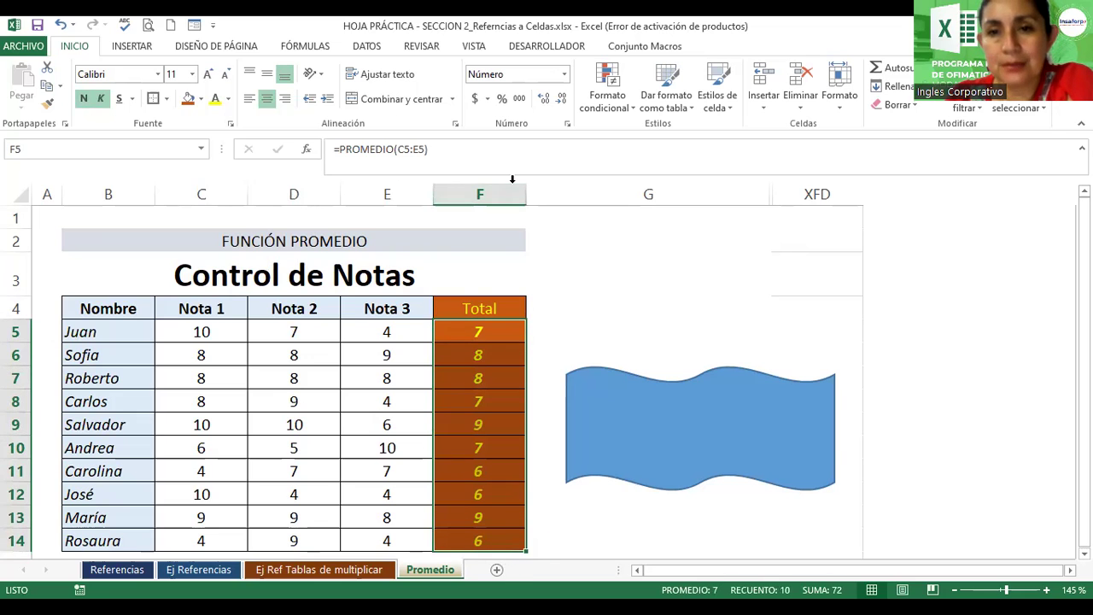
{"action": "left_click", "coordinate": [544, 100]}
{"action": "left_click", "coordinate": [544, 100]}
{"action": "left_click", "coordinate": [544, 99]}
{"action": "left_click", "coordinate": [562, 100]}
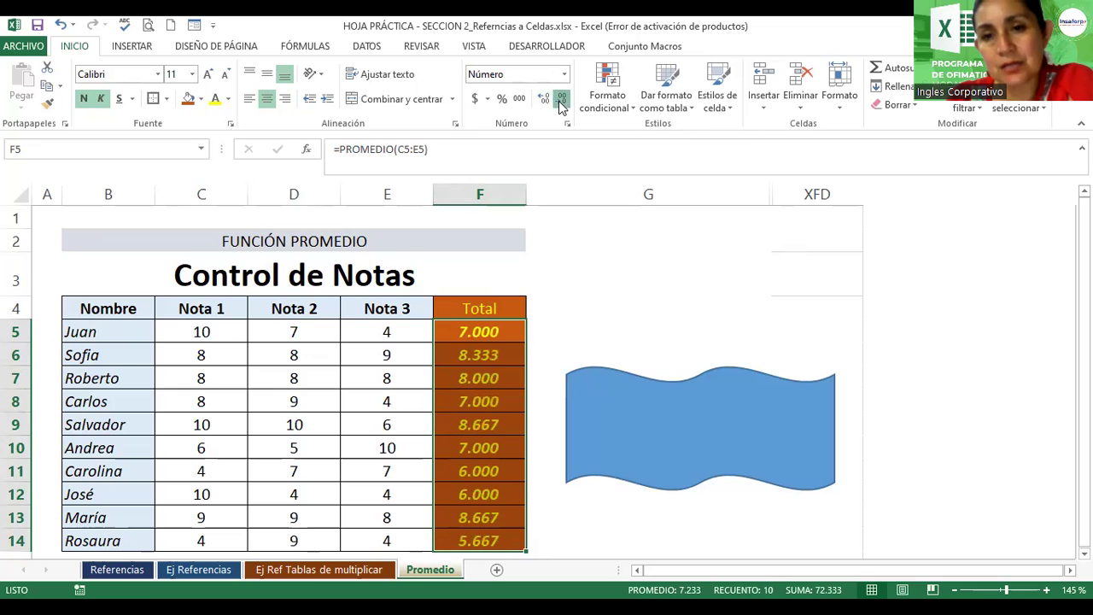
{"action": "left_click", "coordinate": [562, 100]}
{"action": "left_click", "coordinate": [562, 100]}
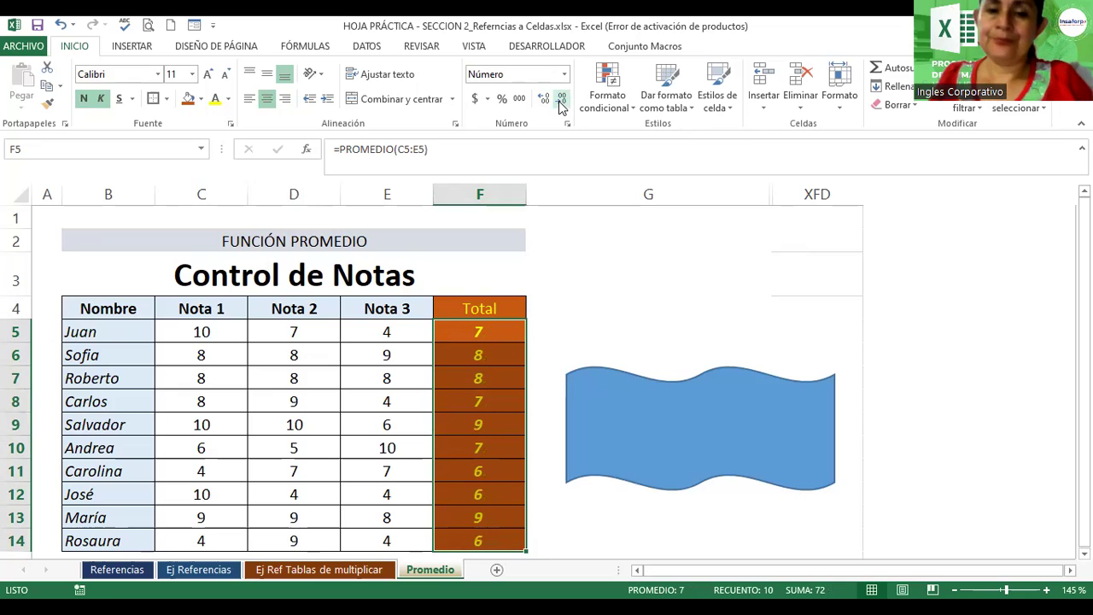
Type 'Creado por:' into the wave shape, deselect it, and go to the Referencias sheet
{"action": "left_click", "coordinate": [686, 420]}
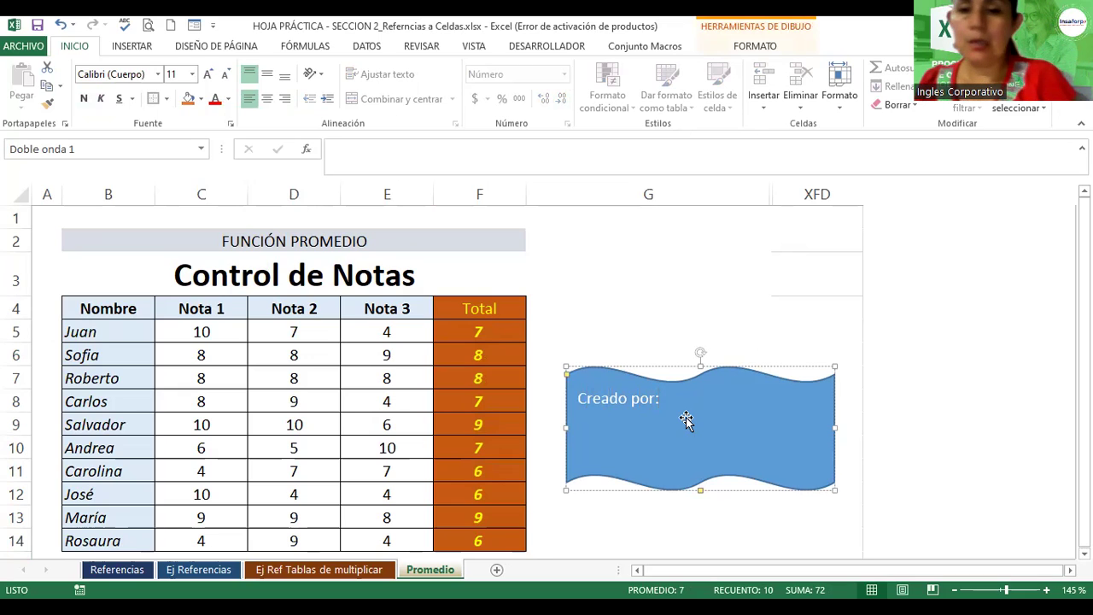
{"action": "left_click", "coordinate": [653, 325]}
{"action": "left_click", "coordinate": [130, 571]}
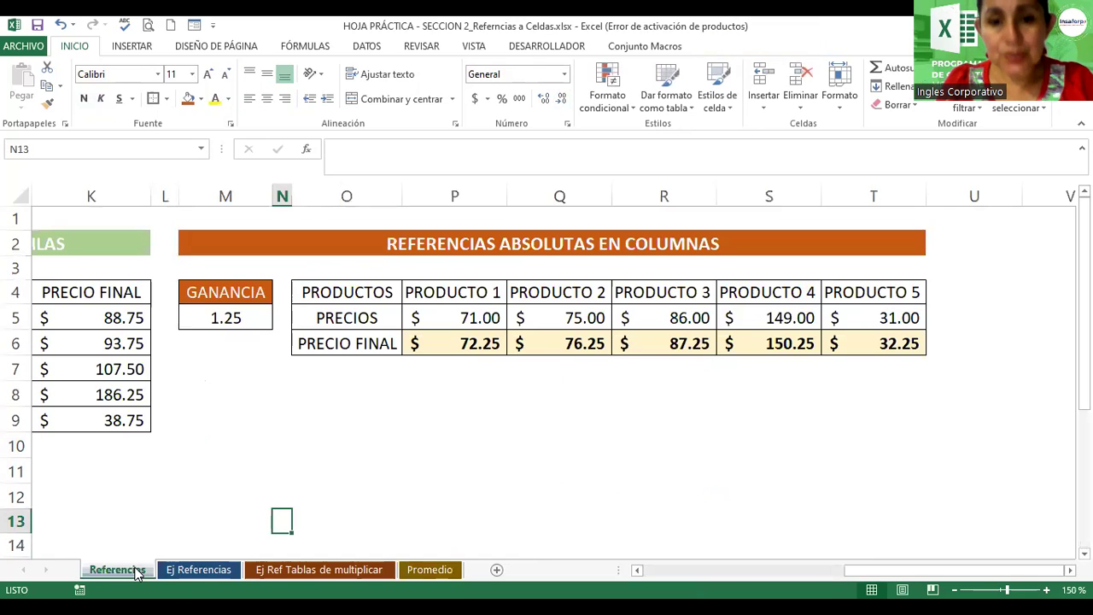
Flip between the Ej Referencias and Ej Ref Tablas de multiplicar sheets, then return to Promedio
{"action": "left_click", "coordinate": [198, 572]}
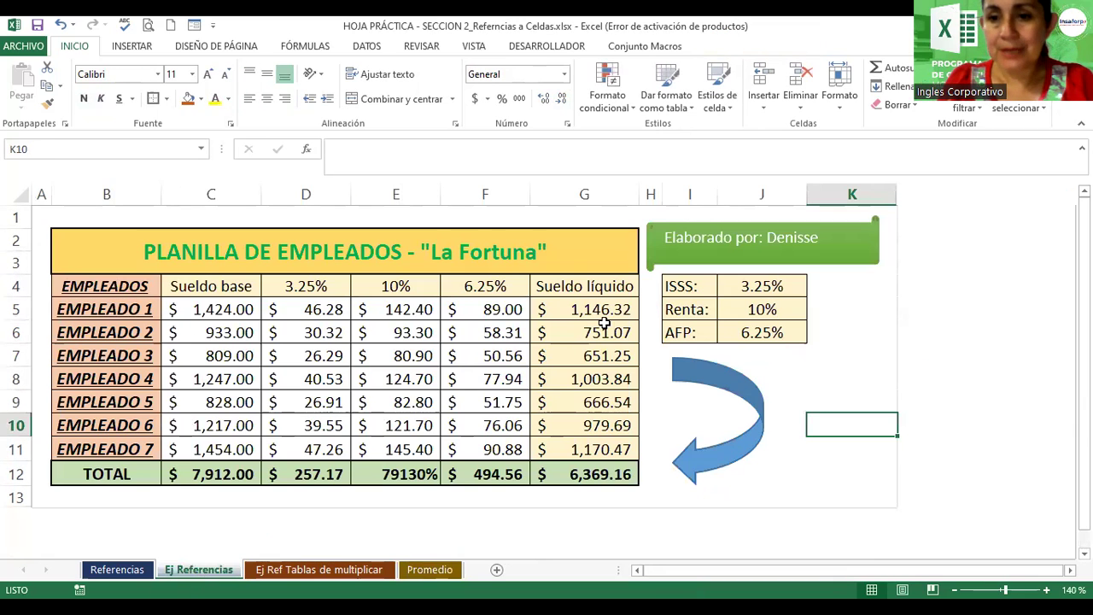
{"action": "left_click", "coordinate": [303, 574]}
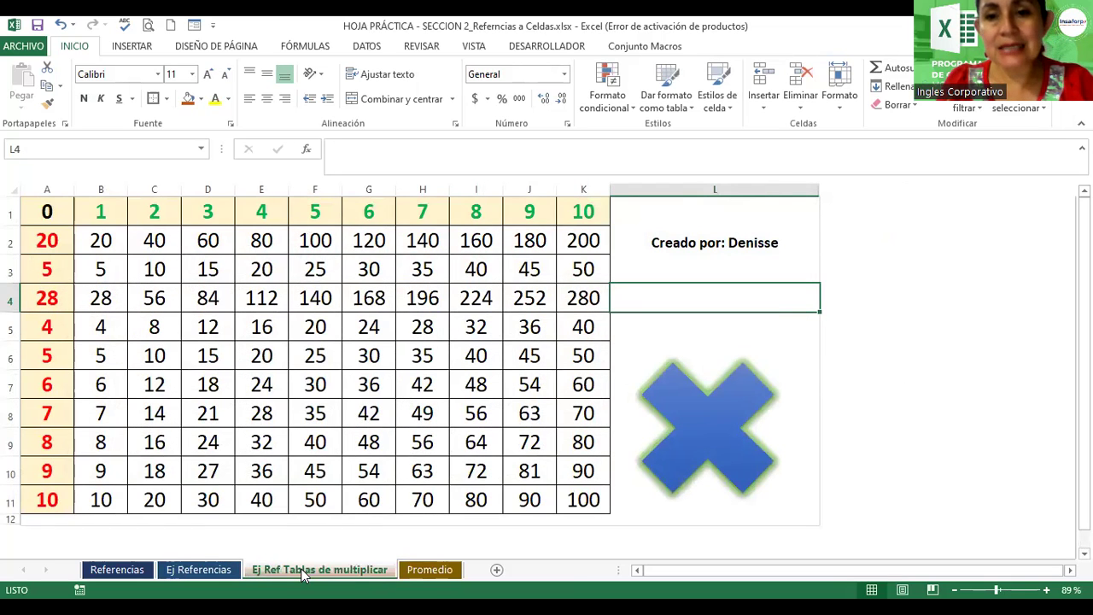
{"action": "left_click", "coordinate": [210, 571]}
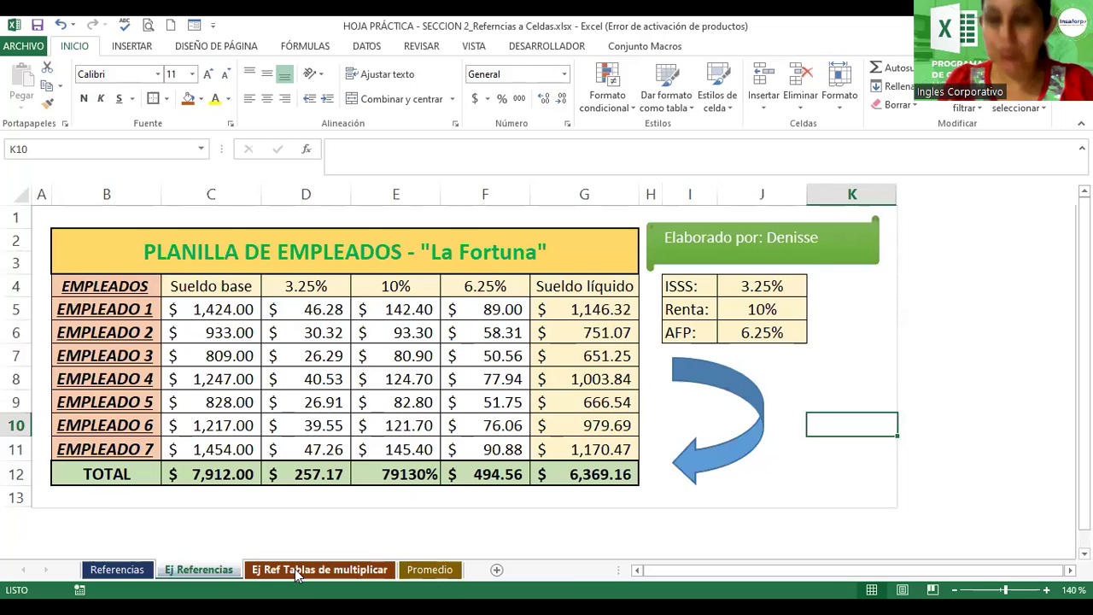
{"action": "left_click", "coordinate": [297, 573]}
{"action": "left_click", "coordinate": [223, 572]}
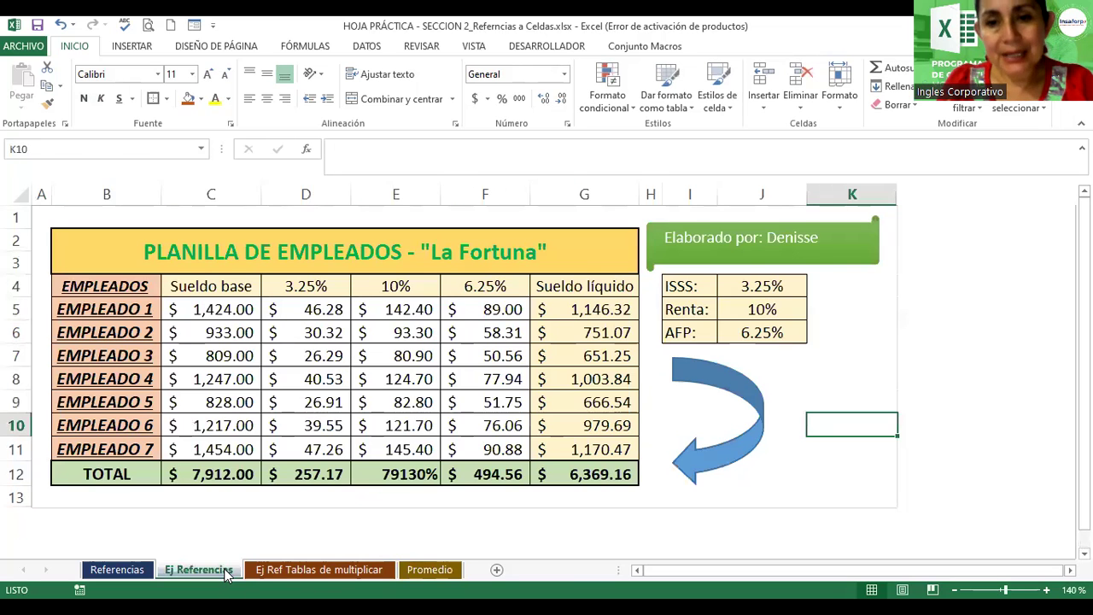
{"action": "left_click", "coordinate": [306, 576]}
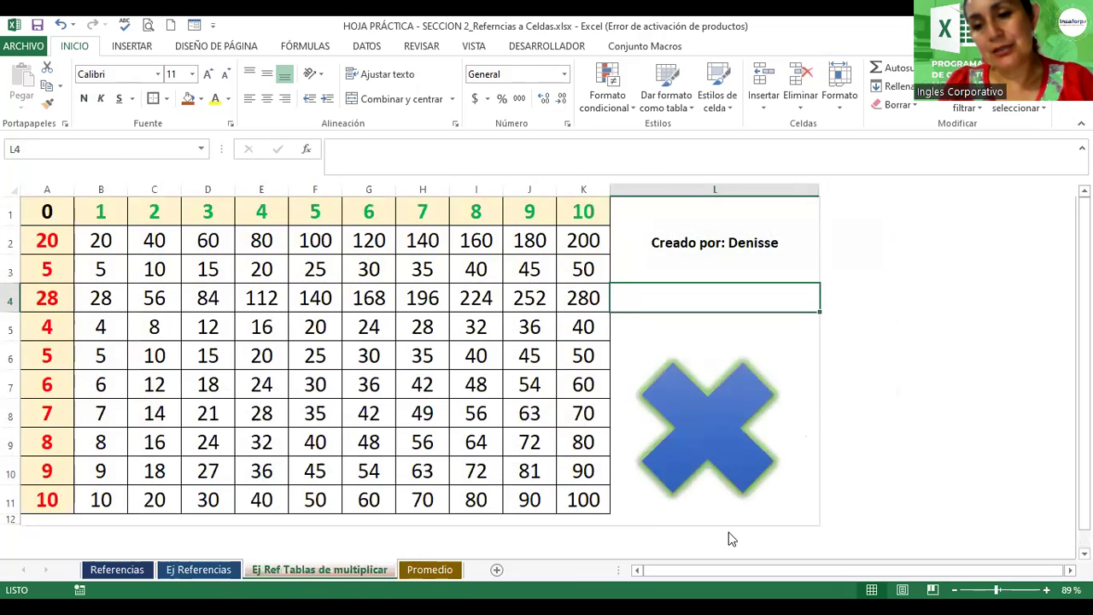
{"action": "left_click", "coordinate": [420, 572]}
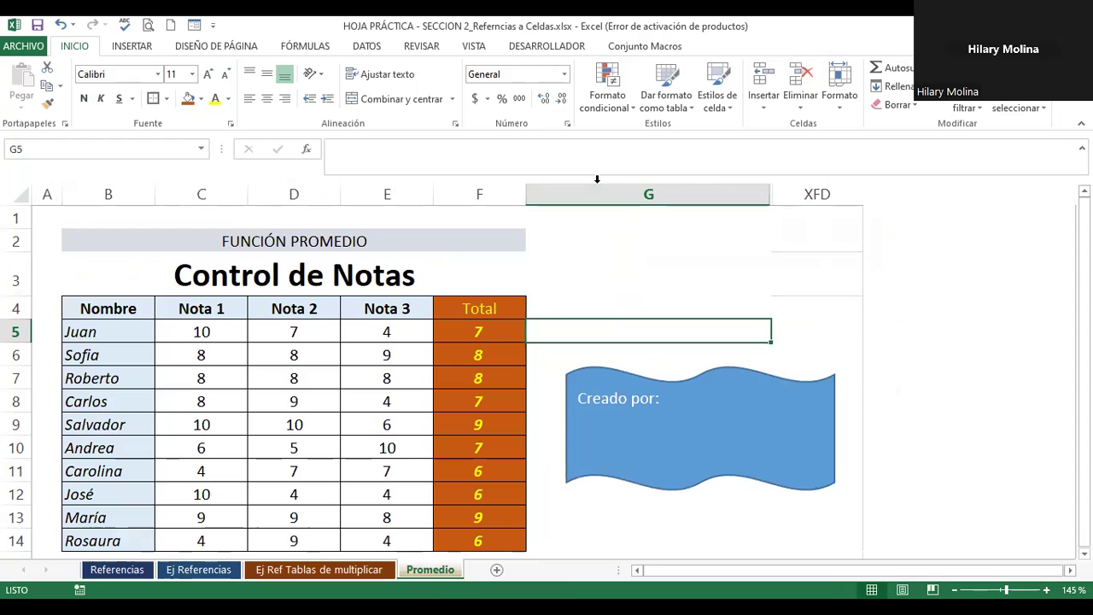
Drag the 'Creado por:' wave shape a little up and left toward the Control de Notas table
{"action": "left_click", "coordinate": [638, 441]}
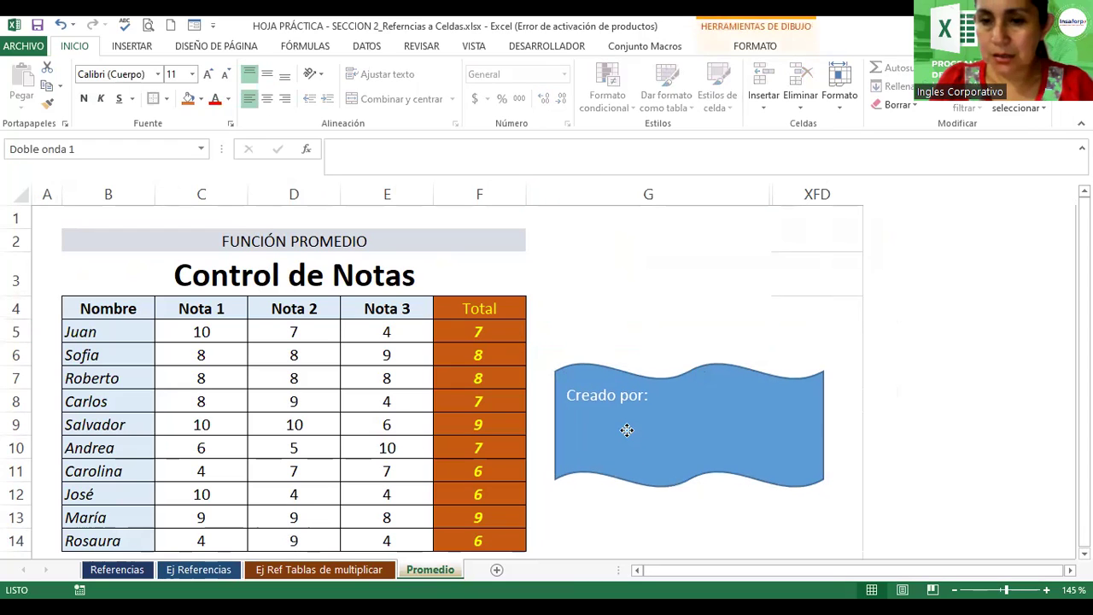
{"action": "left_click_drag", "start_coordinate": [639, 441], "coordinate": [627, 431]}
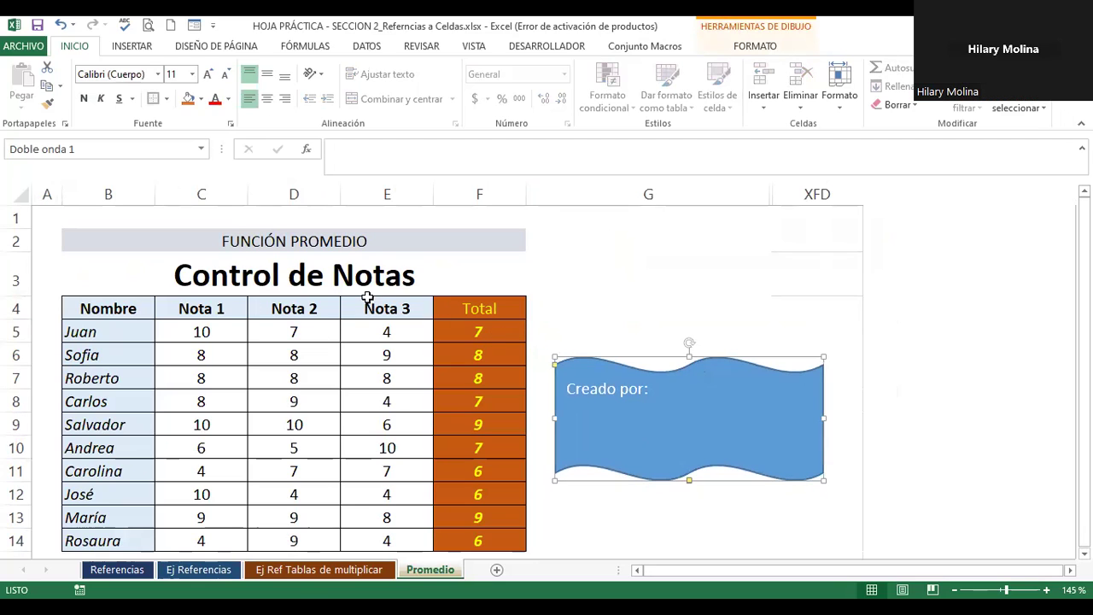
{"action": "left_click", "coordinate": [280, 267]}
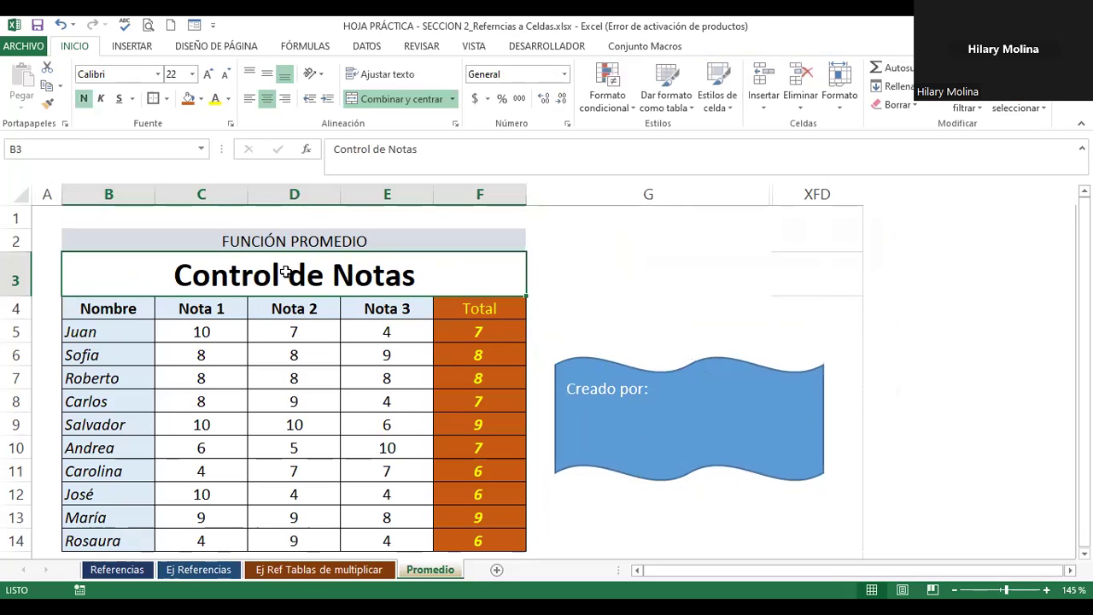